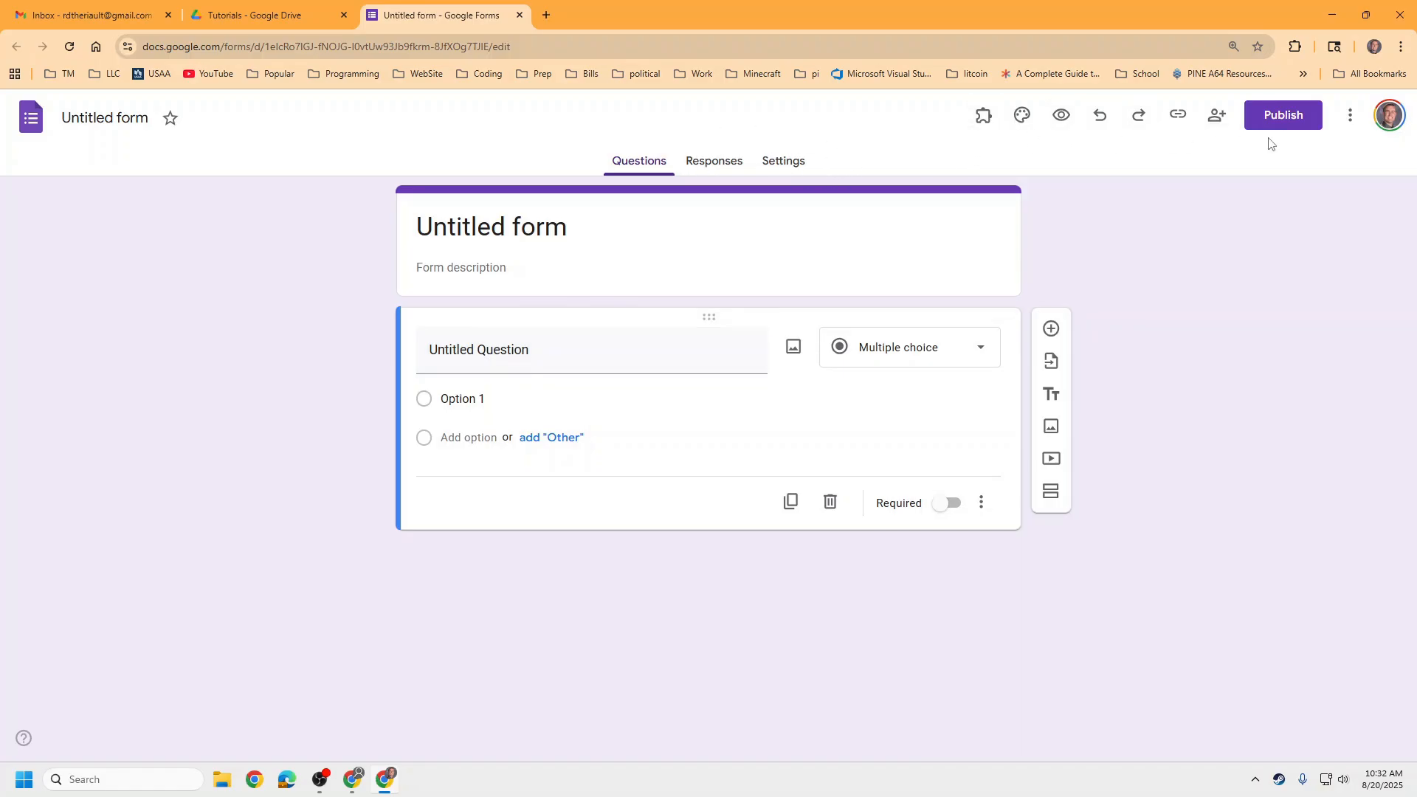
Step: Replace the form's default title with "Test Quiz"
click(578, 229)
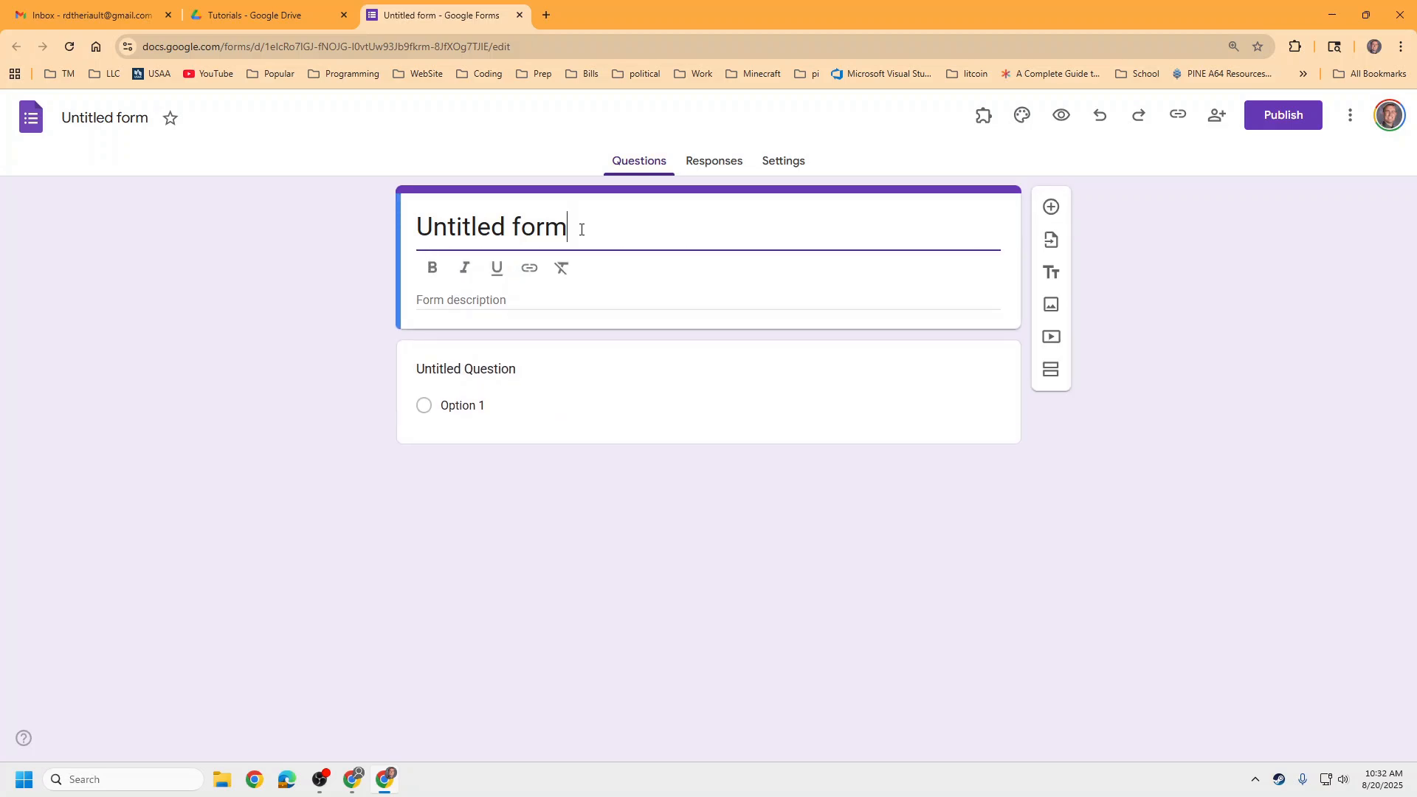
drag(580, 229, 391, 220)
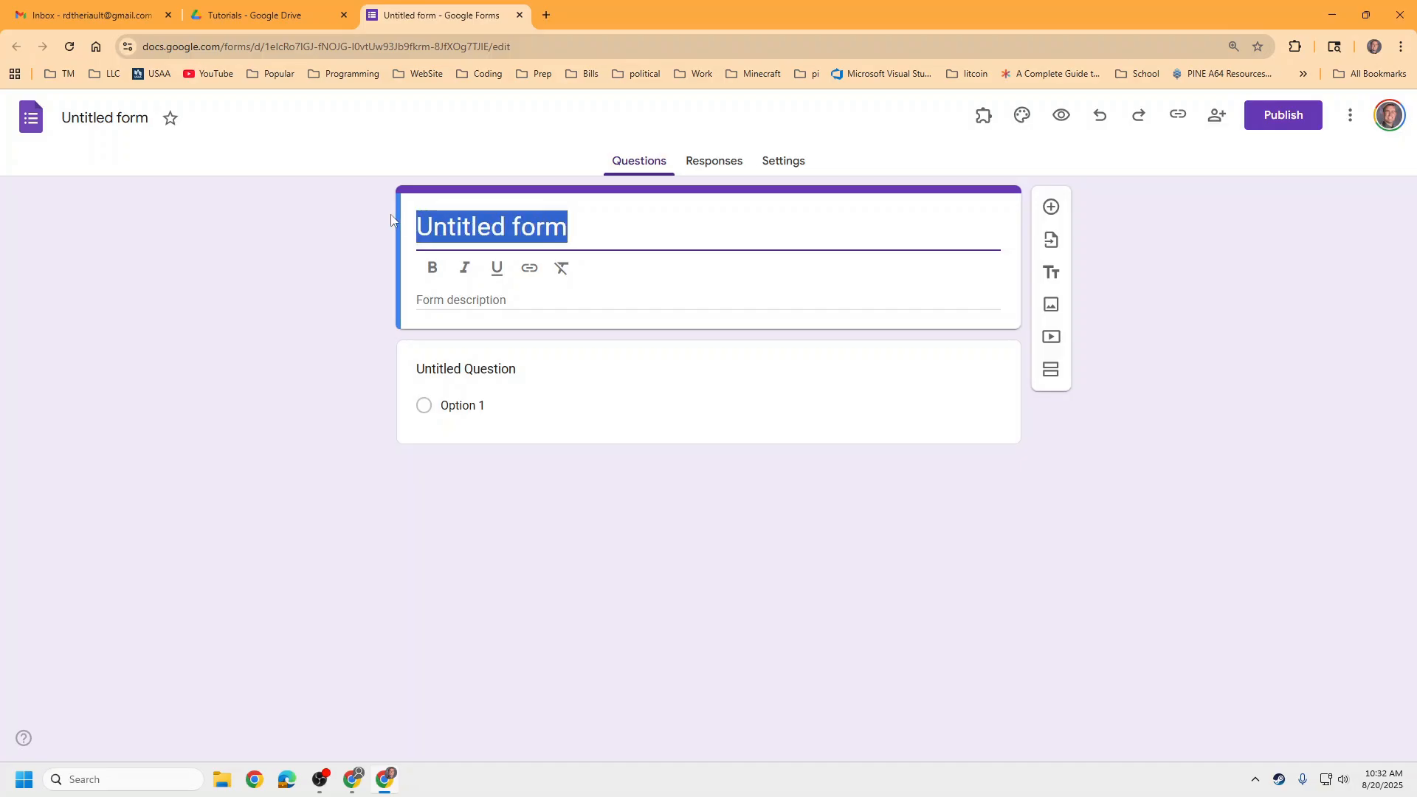
text(Test )
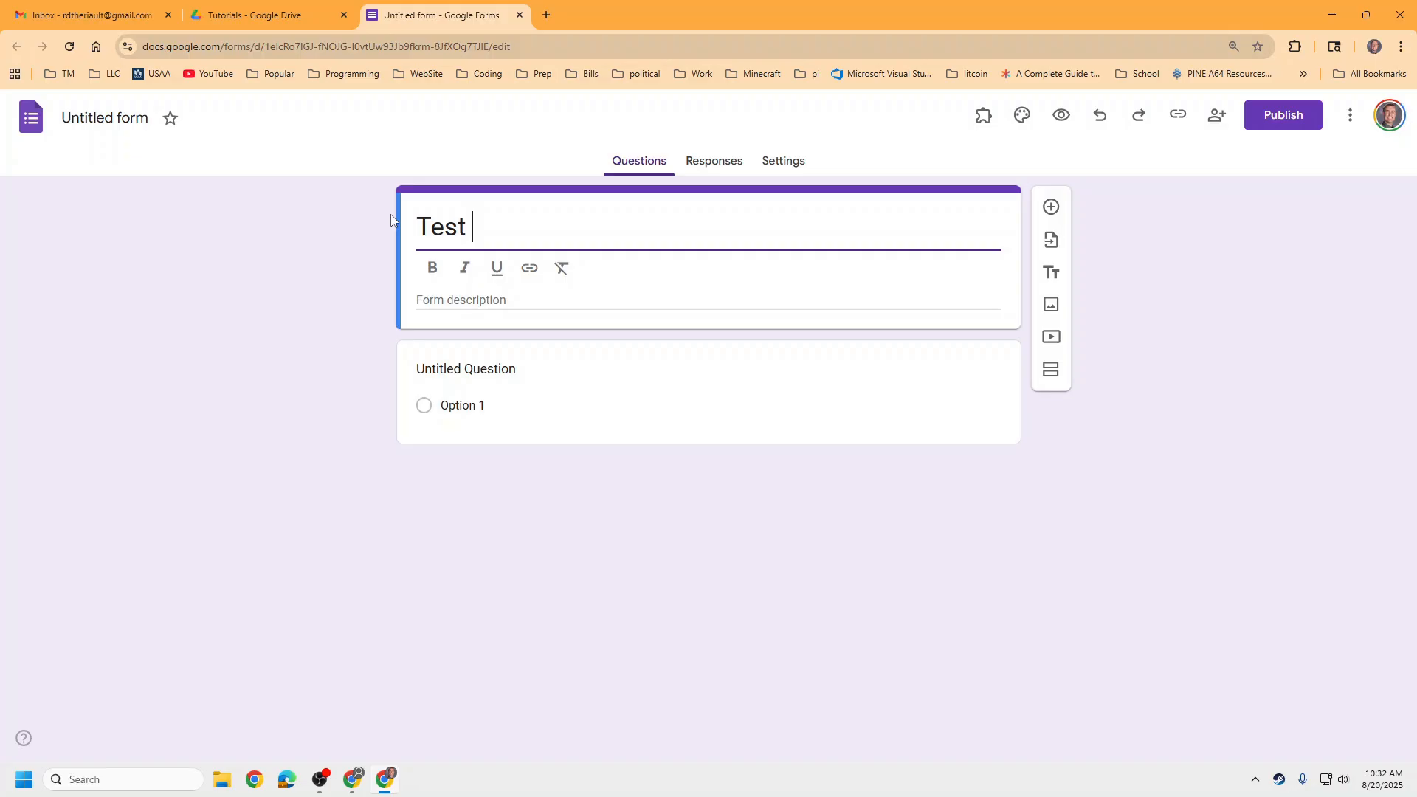
text(Quiz)
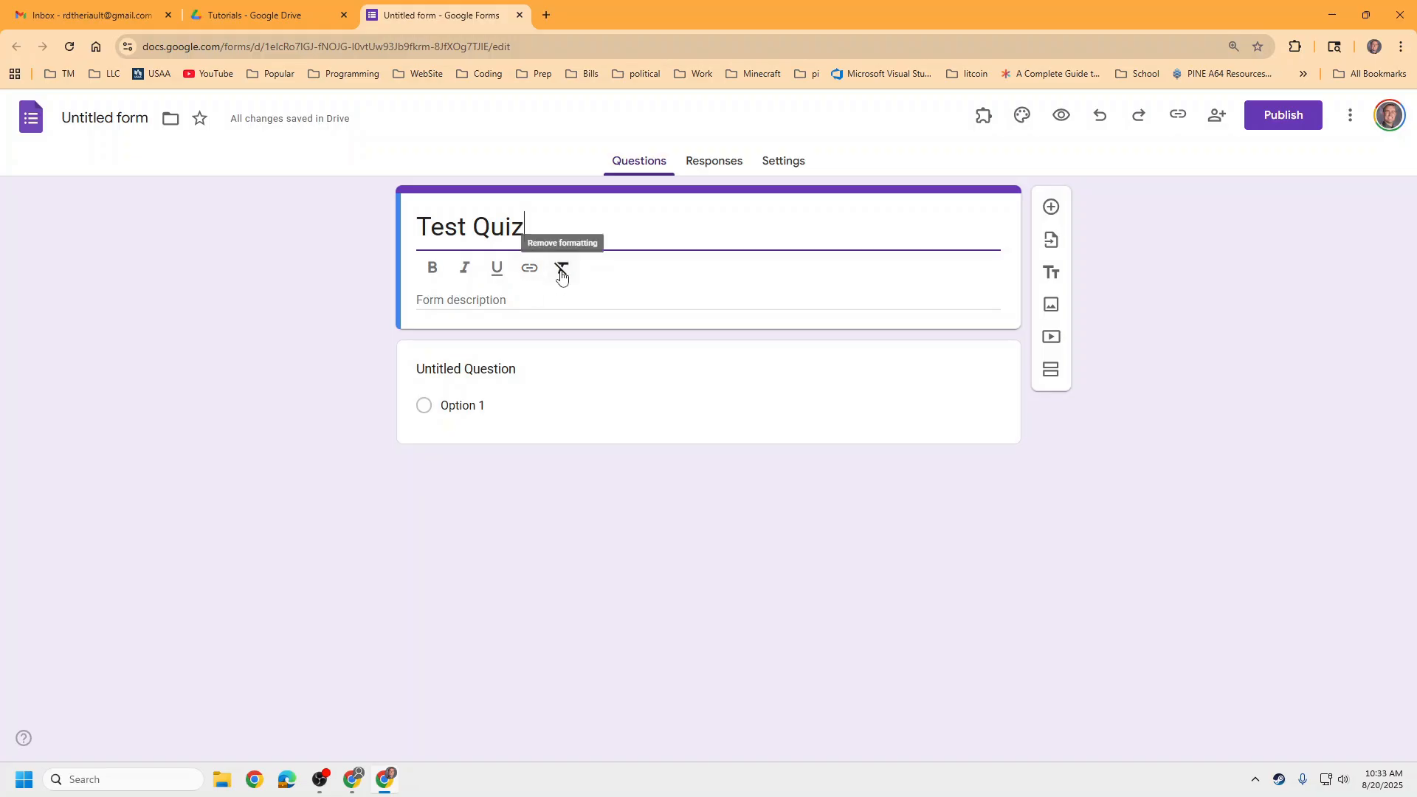
Step: Enter "My first quiz" as the form description
click(531, 300)
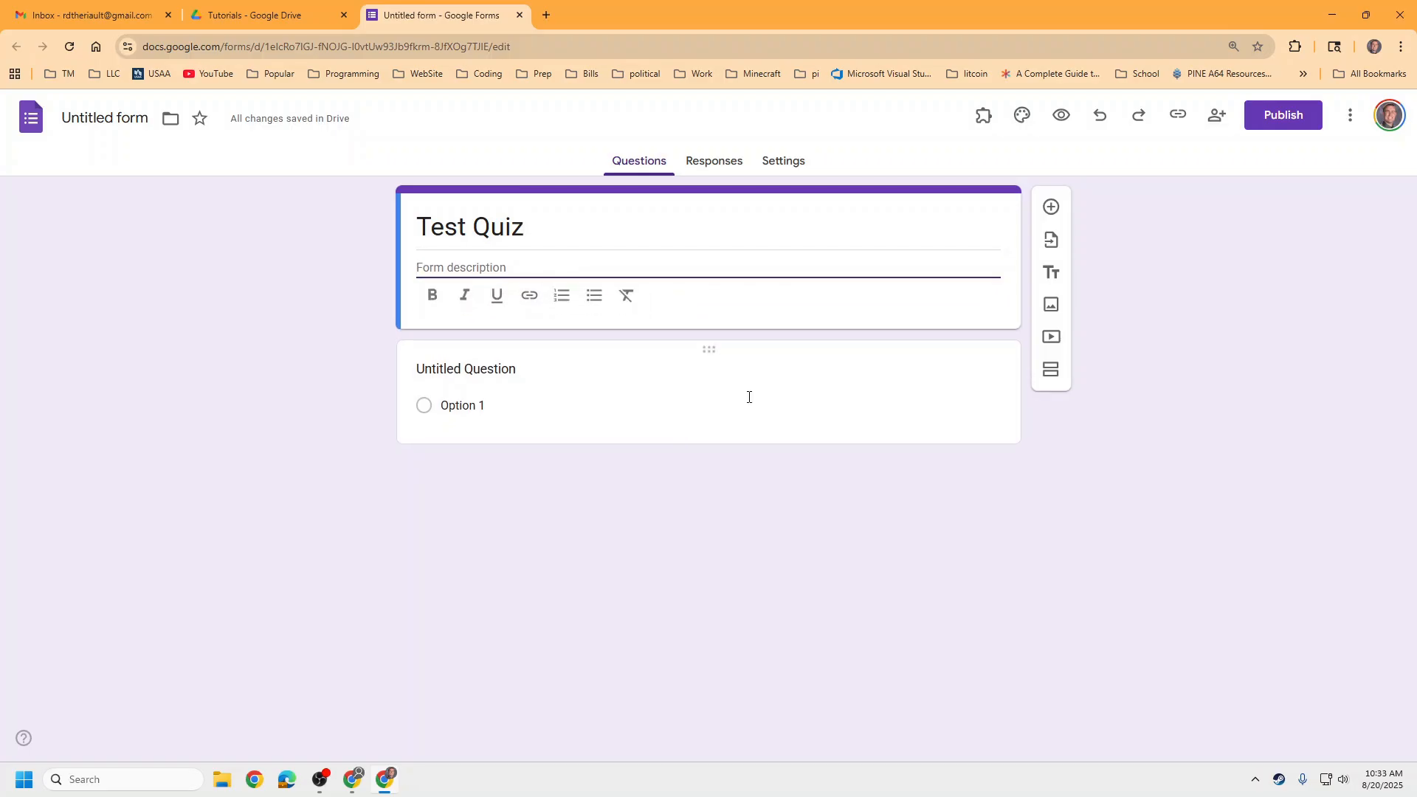
text(My first)
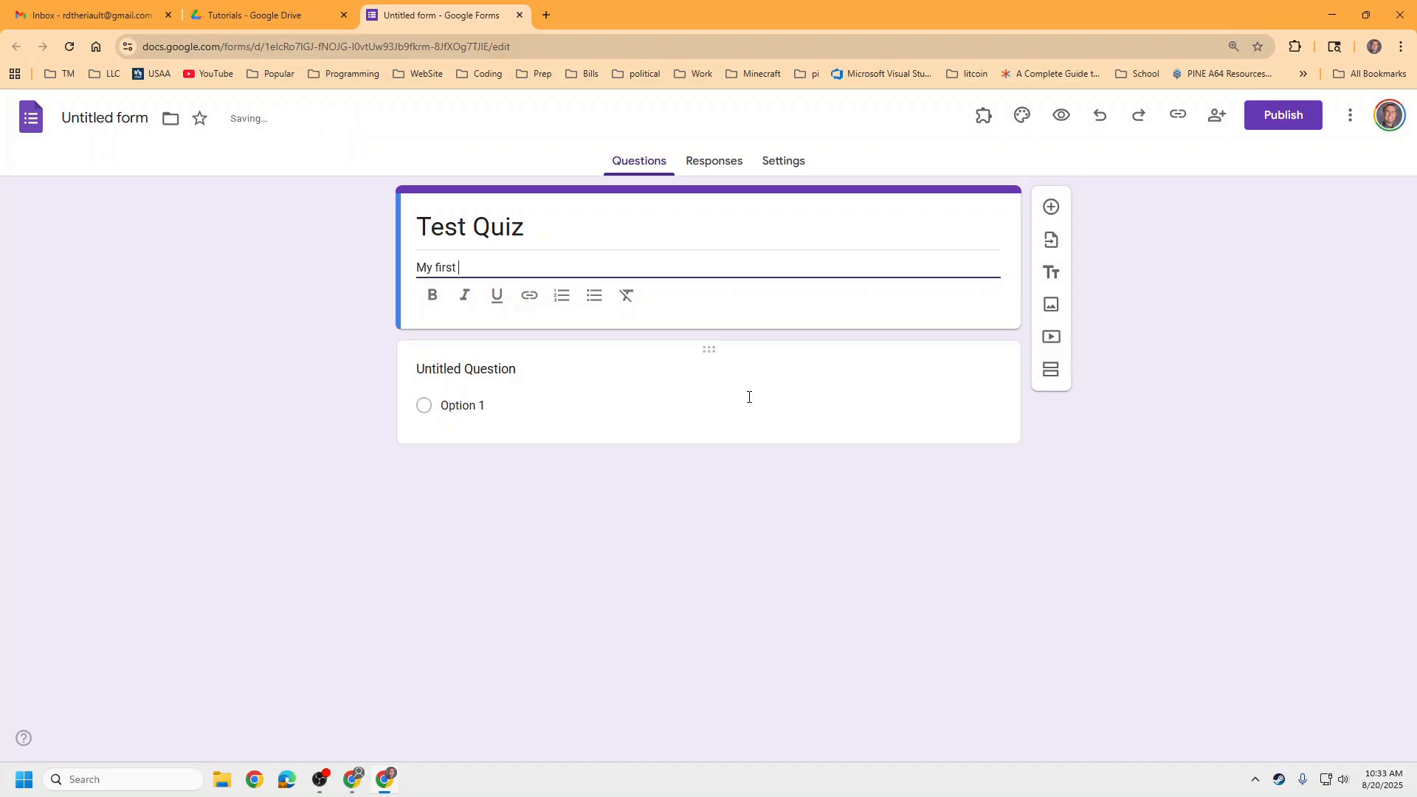
text( quiz)
Step: Rename the untitled form file as "Test Quiz" to match the form title
drag(534, 230, 424, 220)
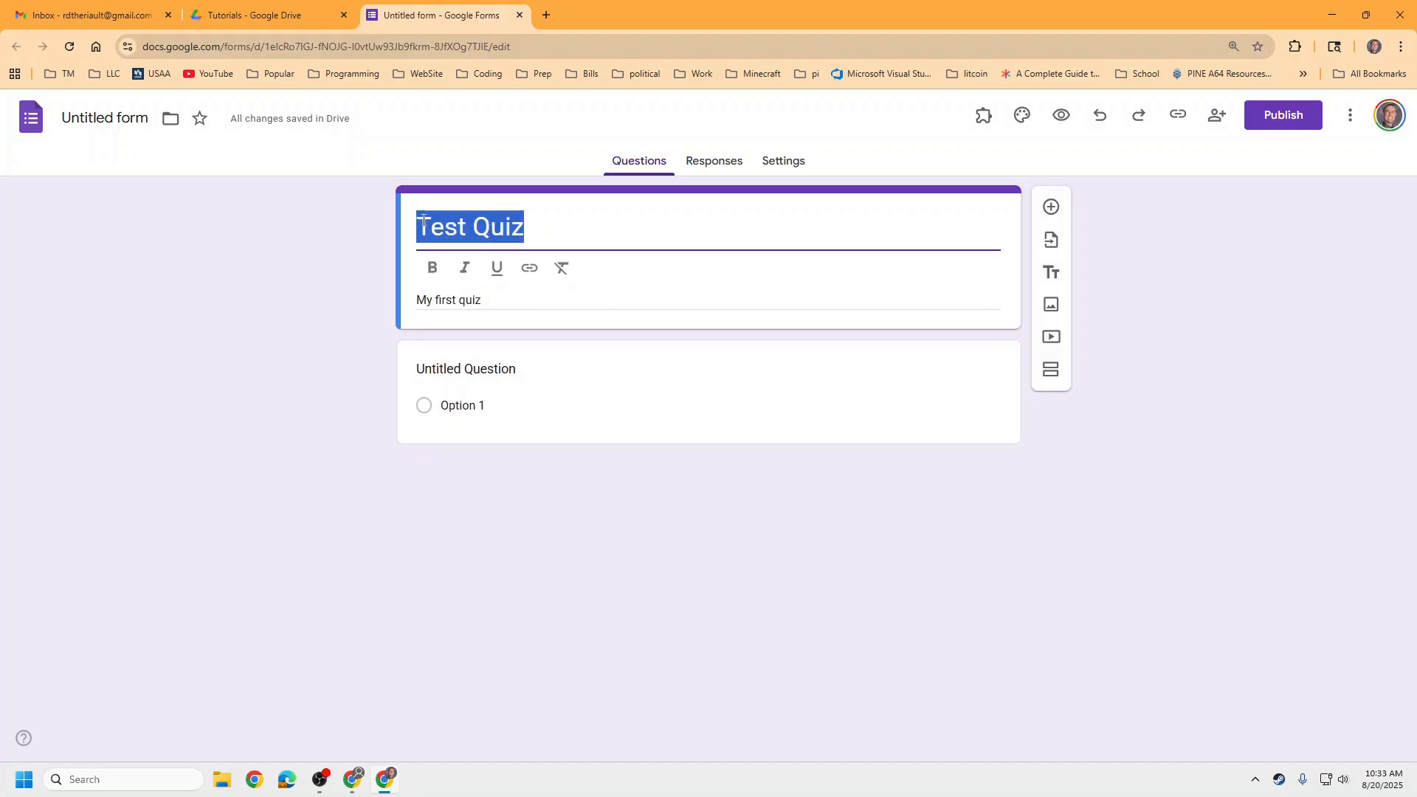
click(92, 118)
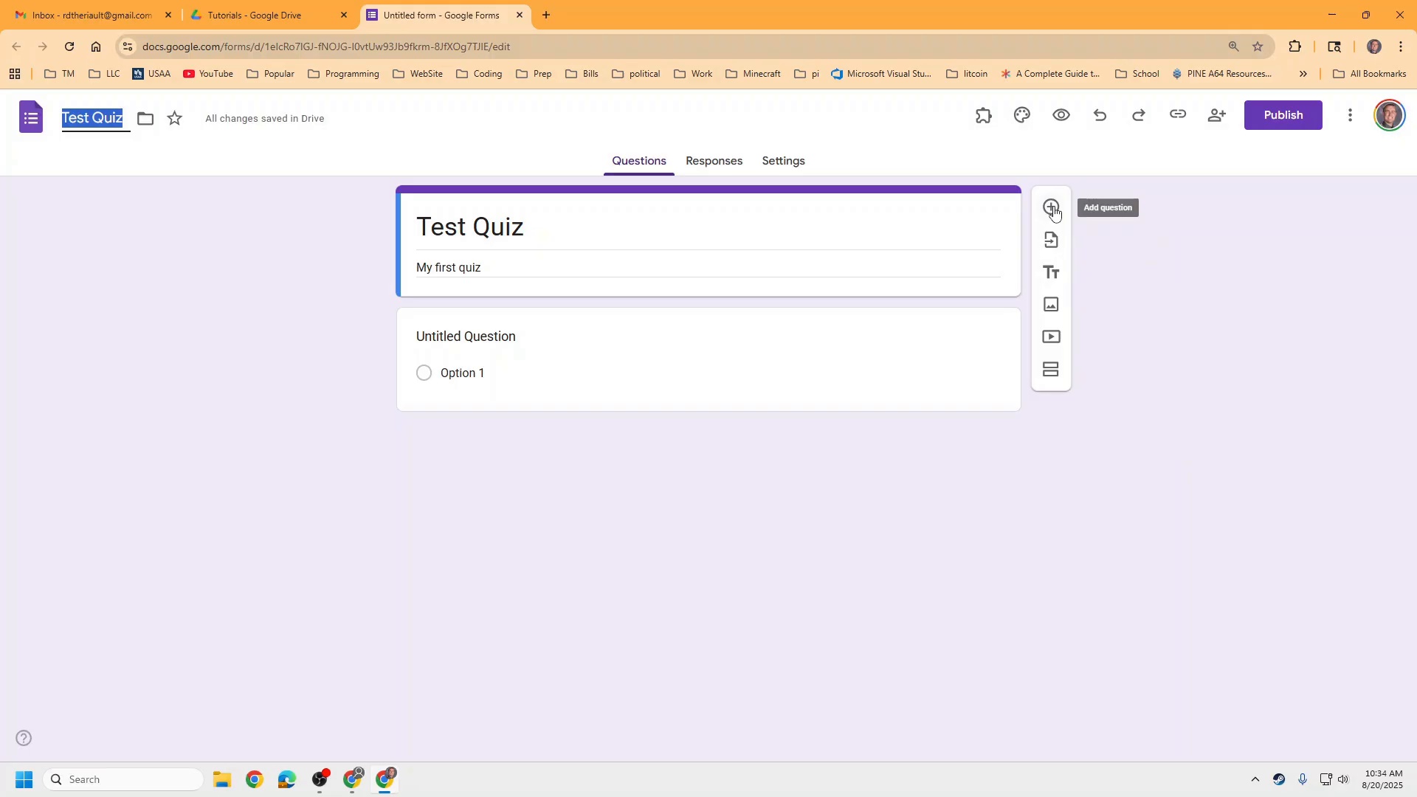
click(1105, 243)
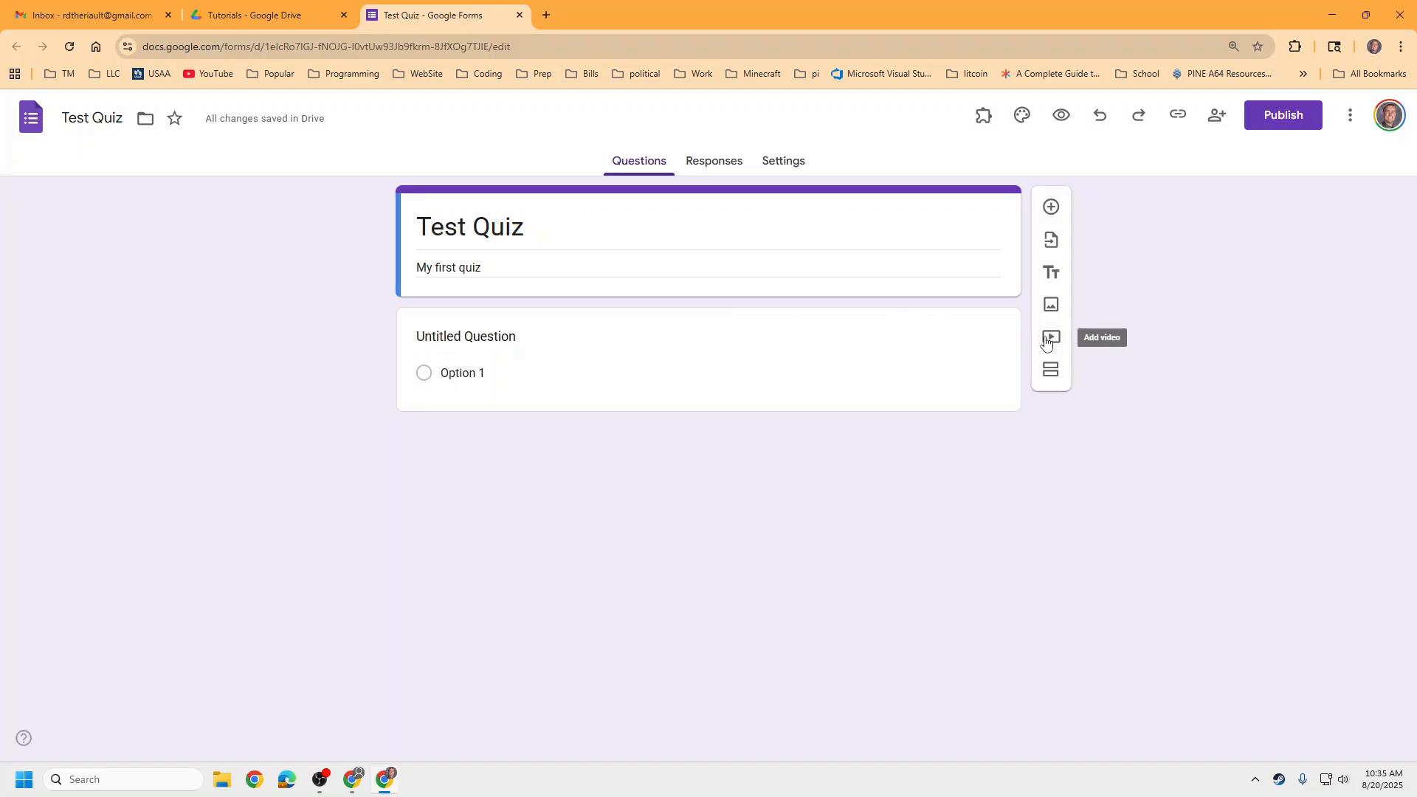
triple_click(514, 267)
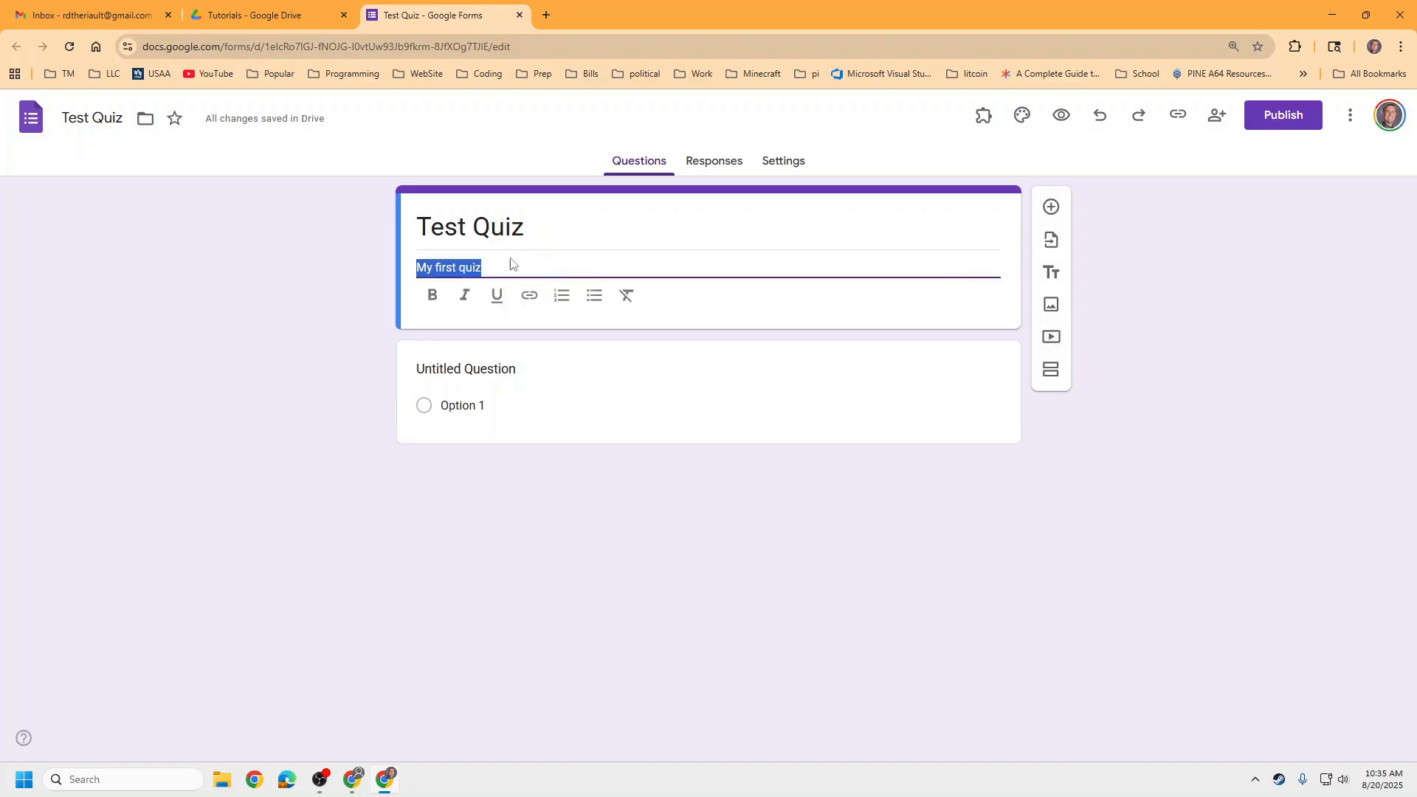
key(shift+Tab)
key(Tab)
click(571, 262)
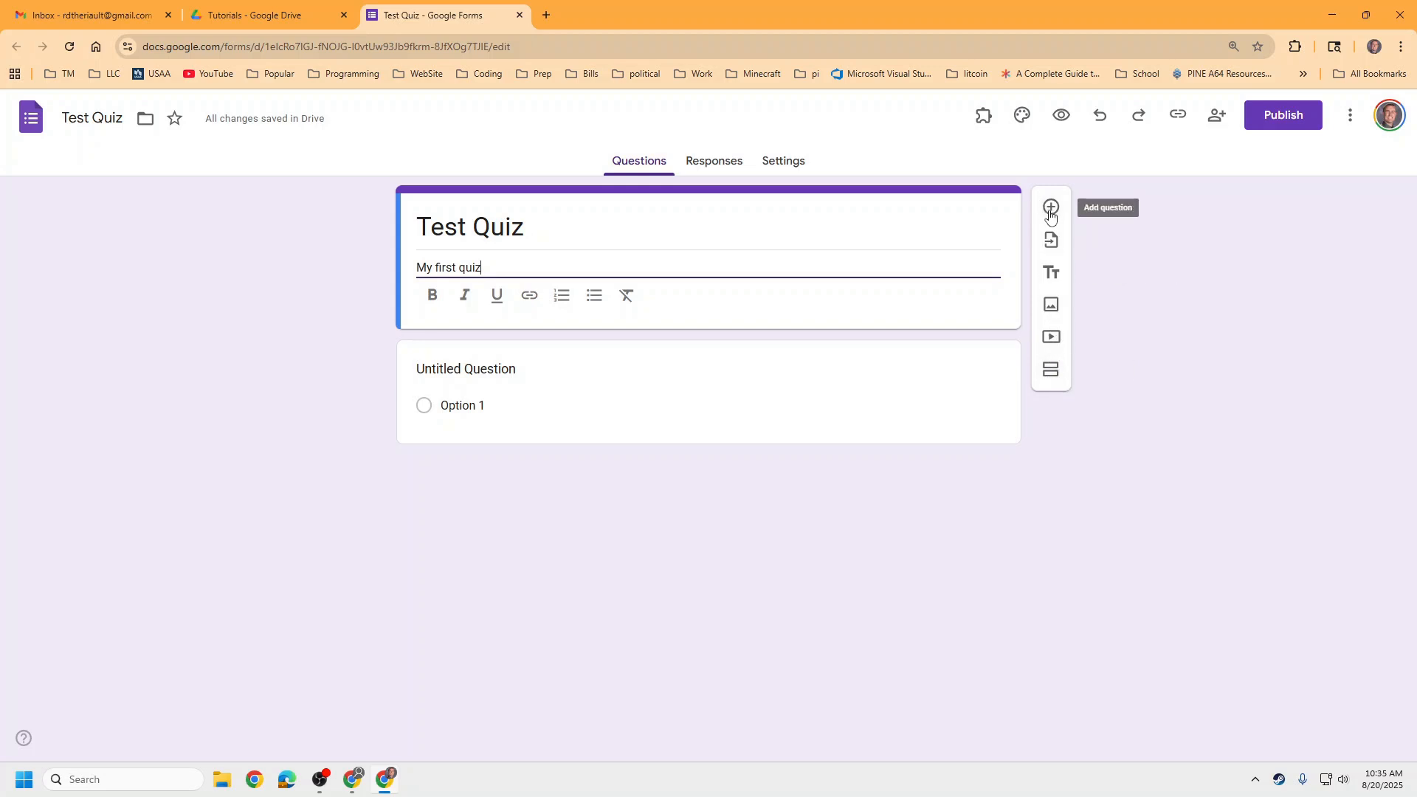
Step: Title the untitled question "Name" as a short answer question and make it required
click(918, 357)
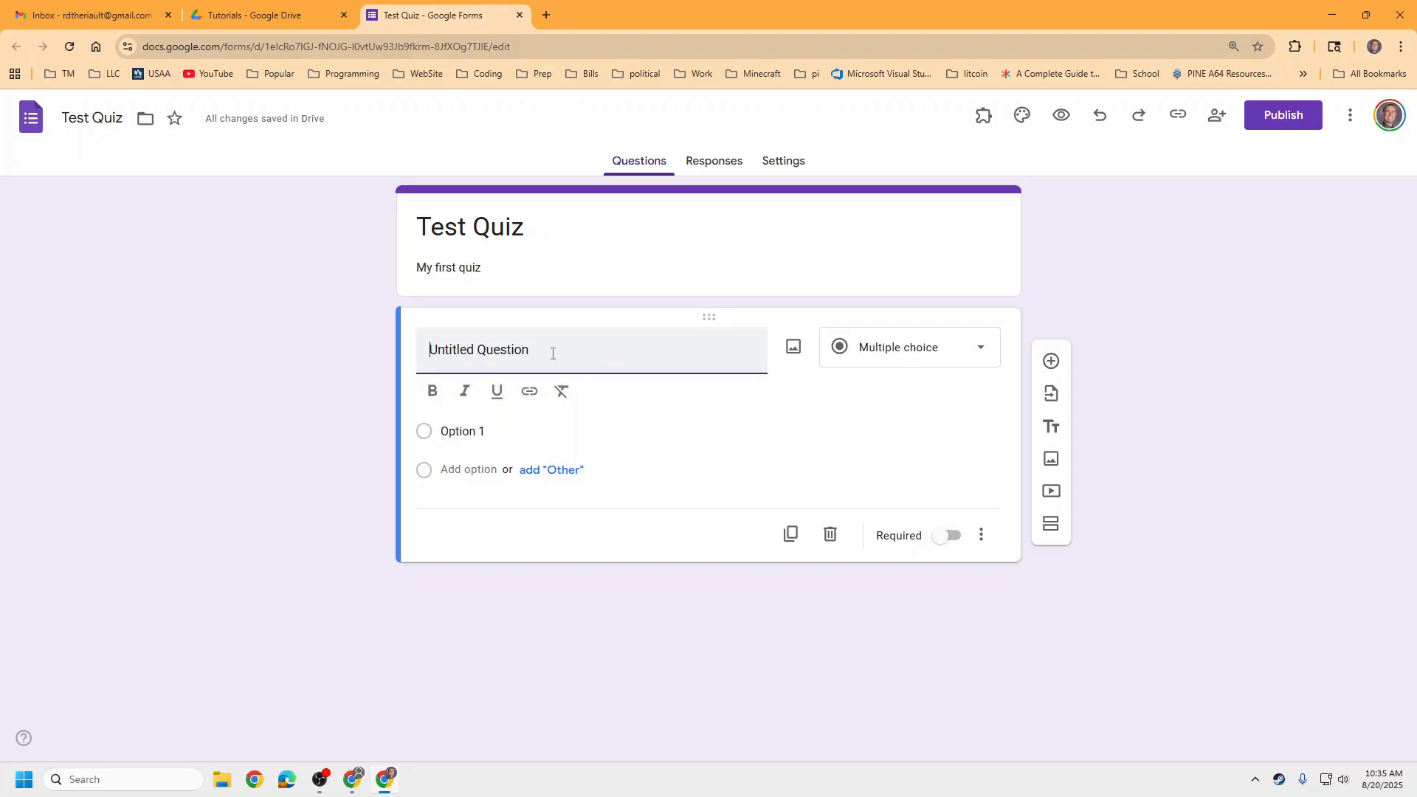
drag(541, 345, 426, 349)
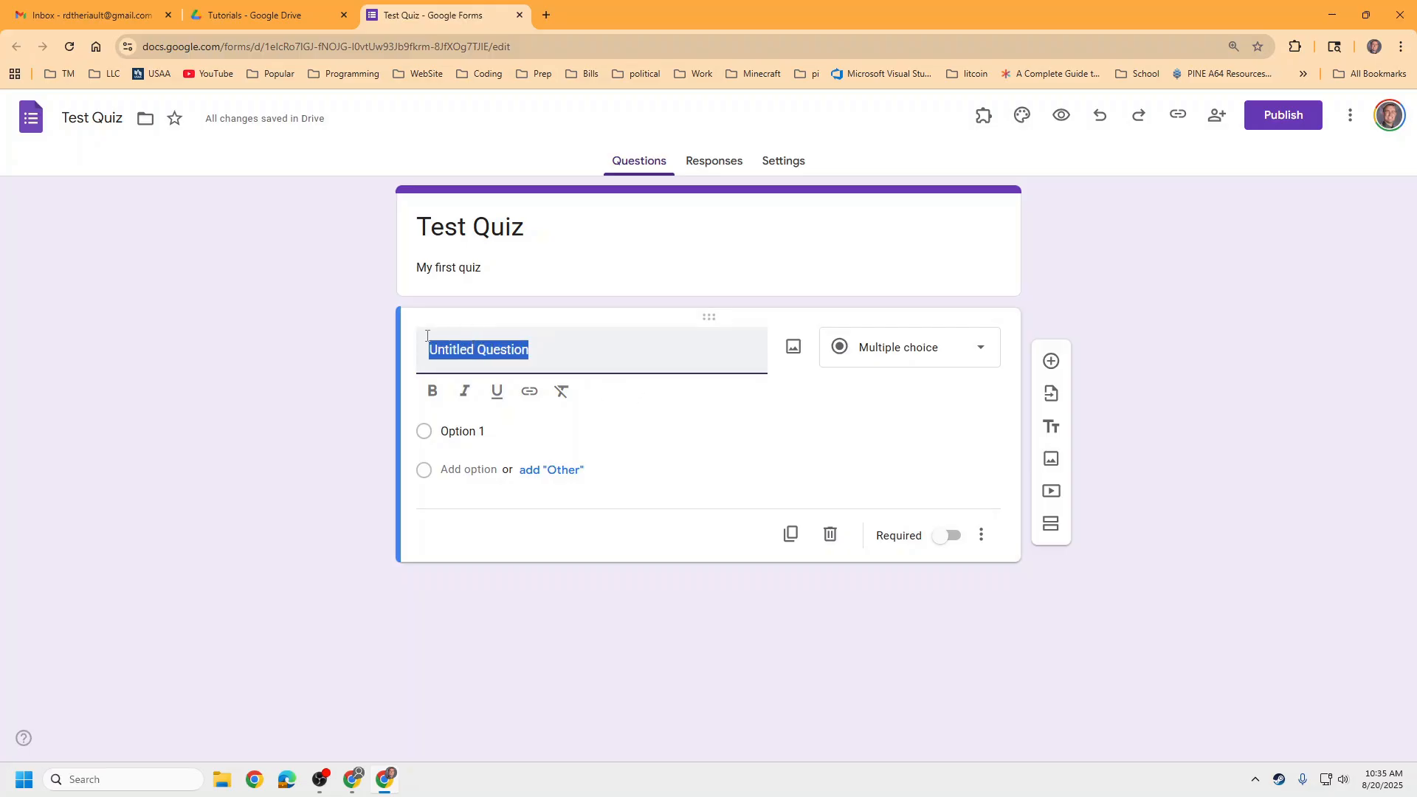
text(Name)
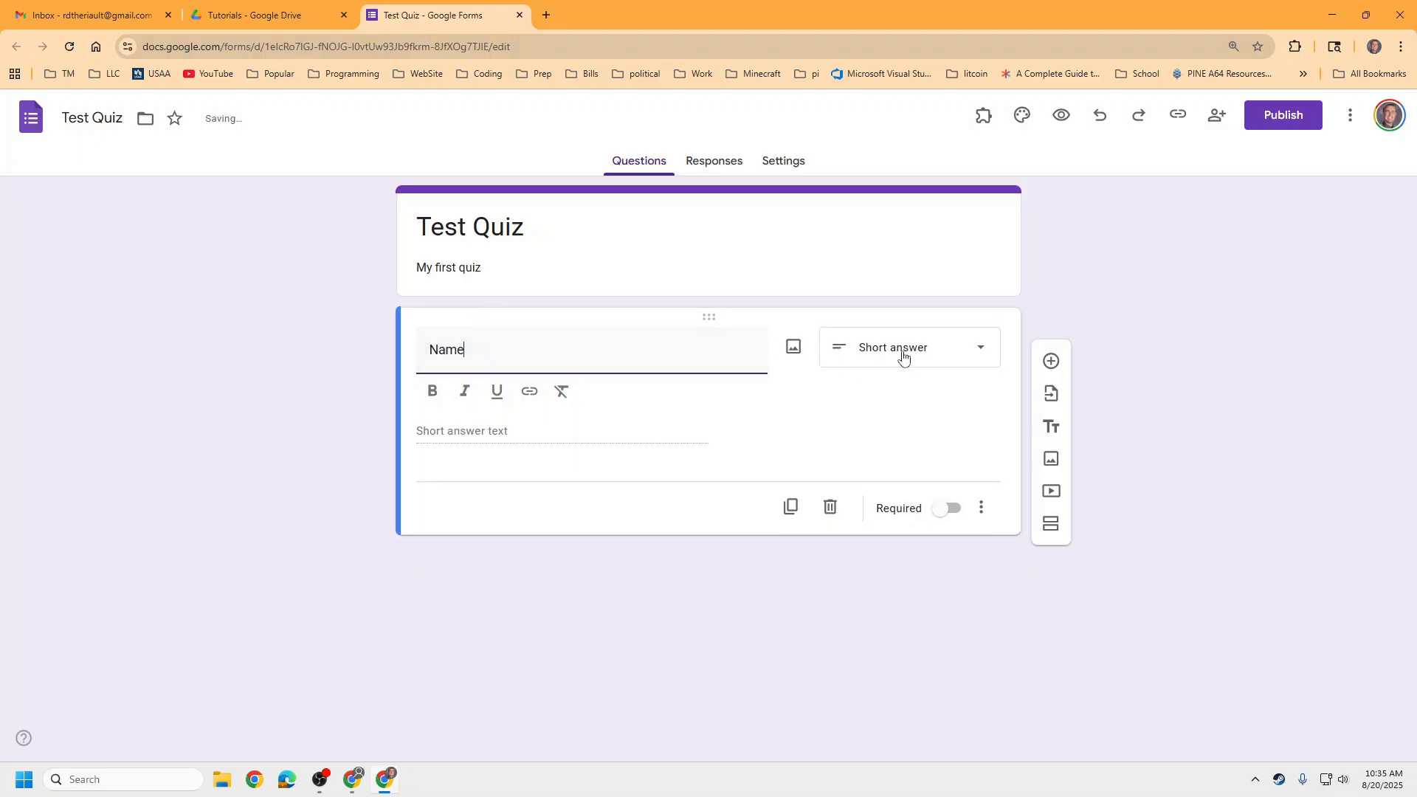
click(619, 431)
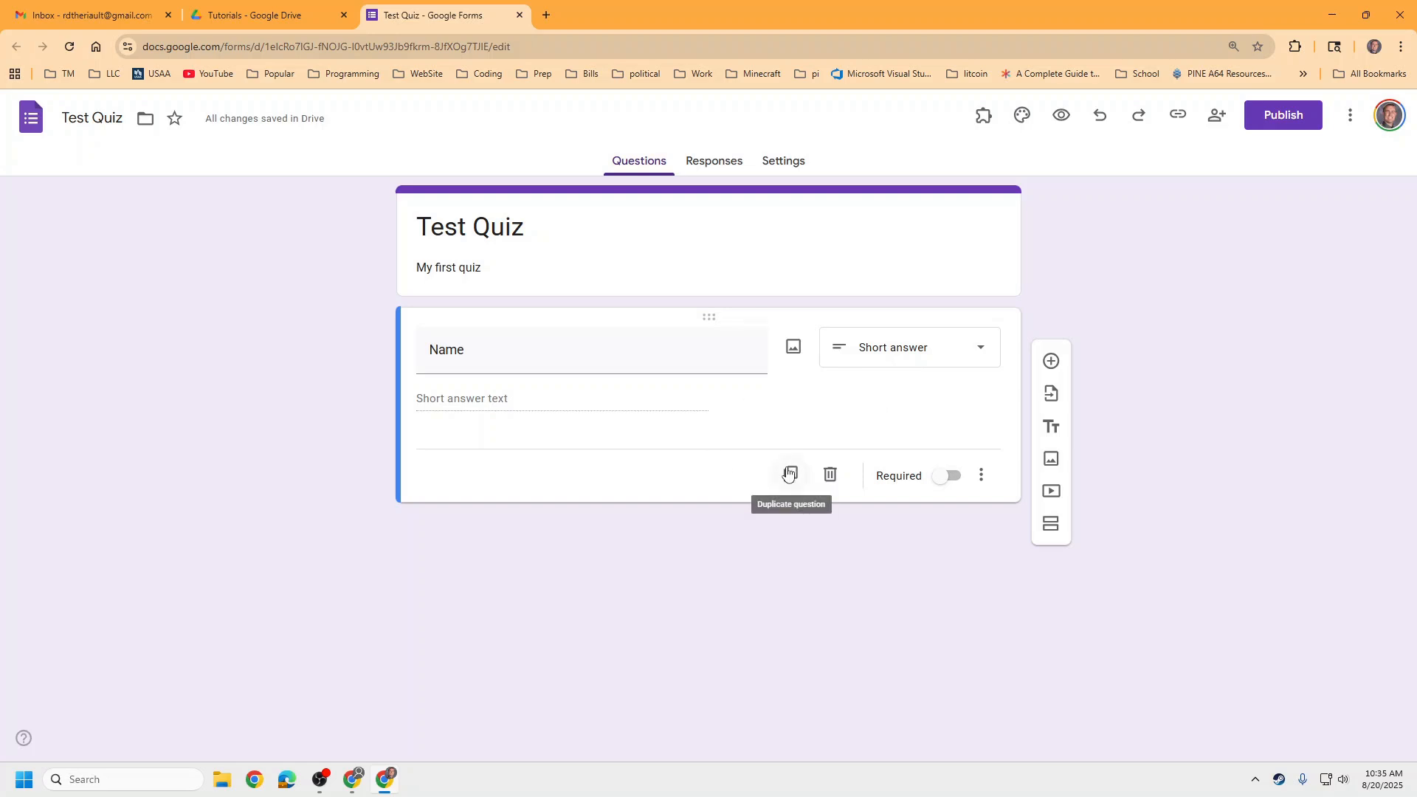
click(946, 476)
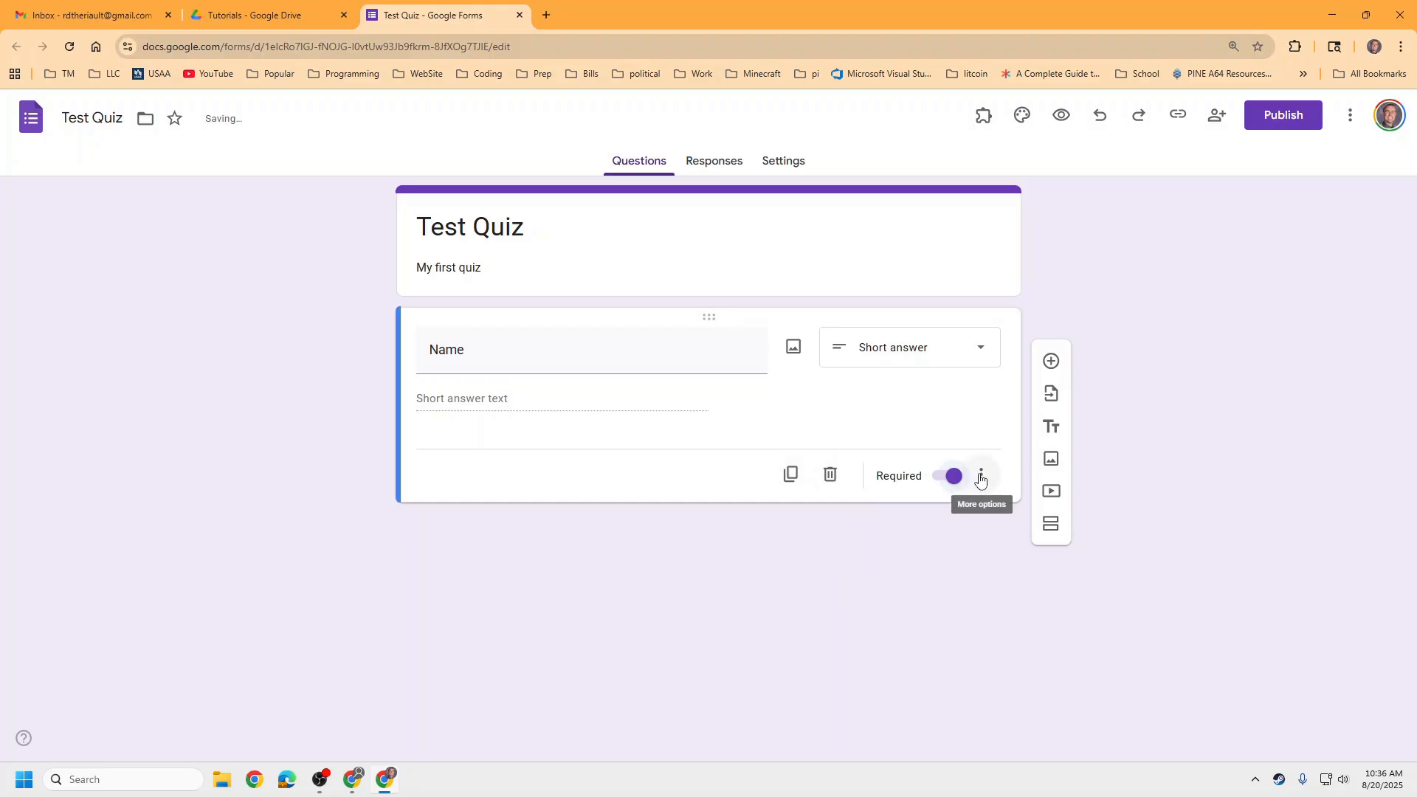
click(980, 477)
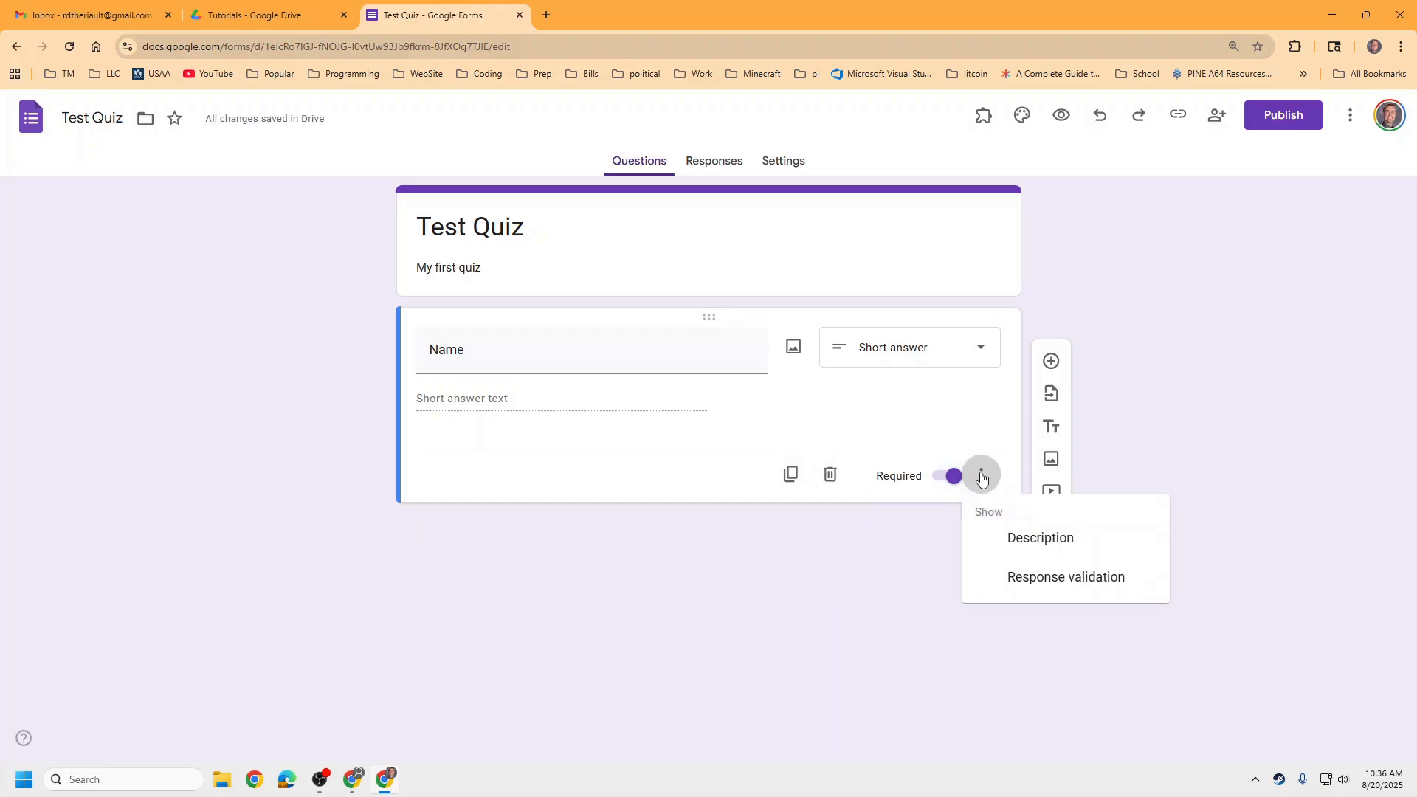
click(987, 427)
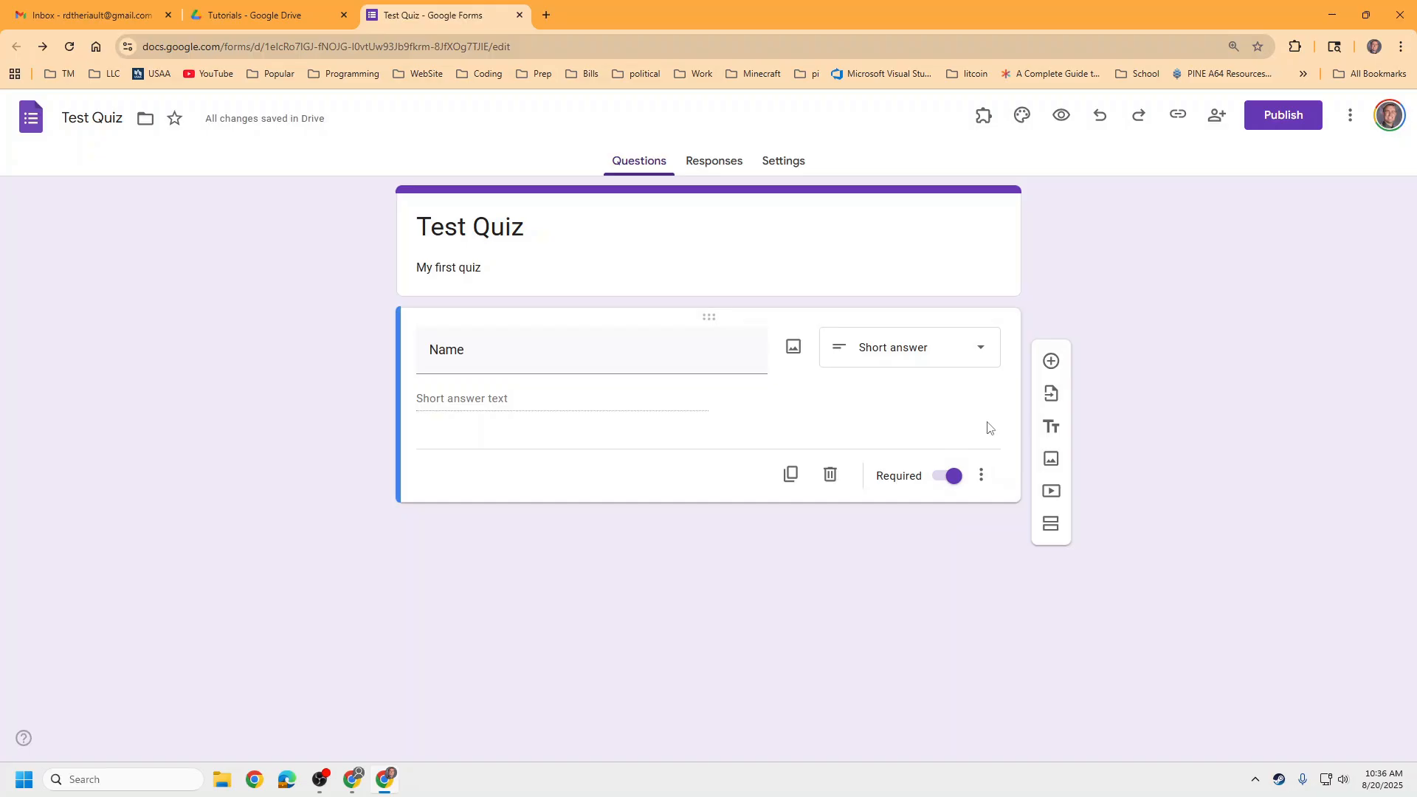
click(981, 476)
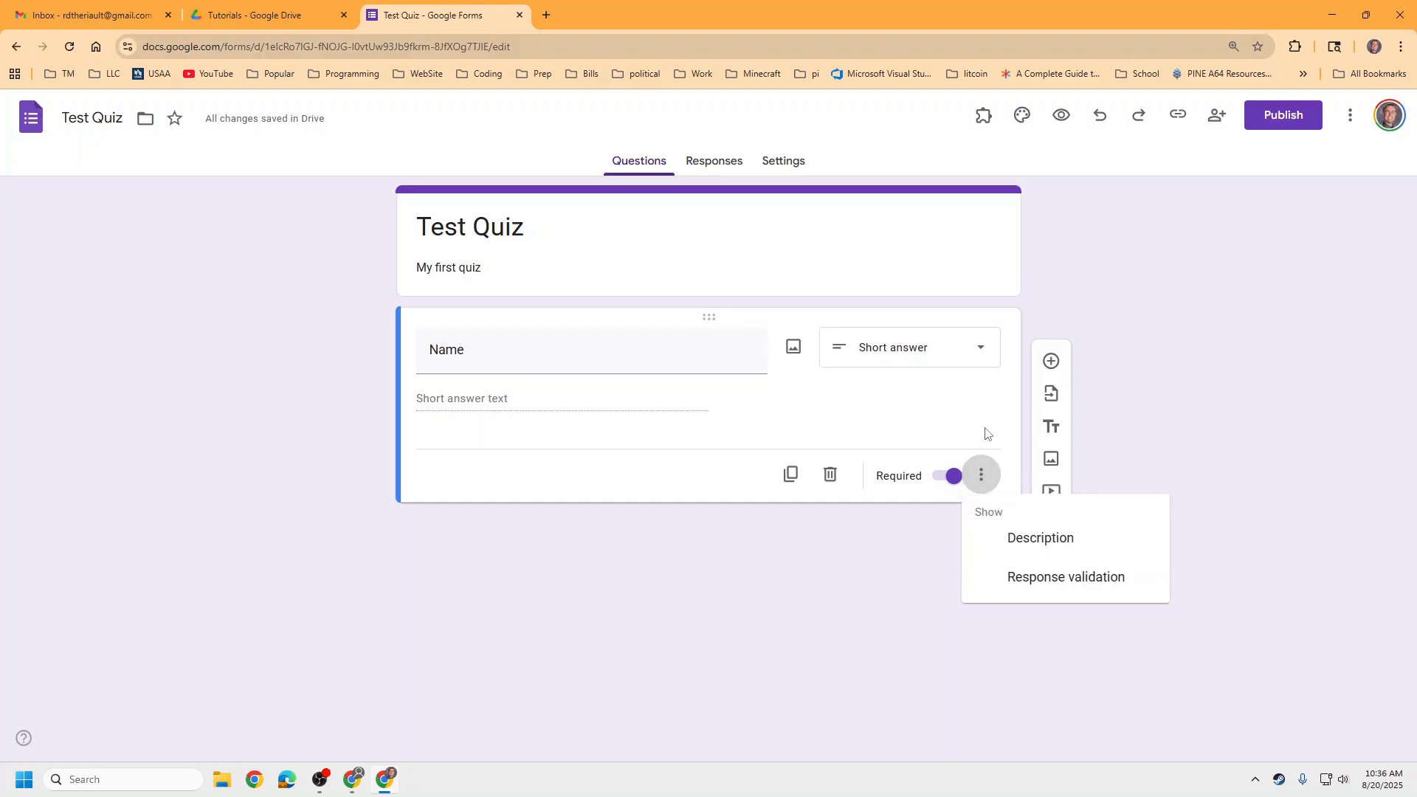
click(987, 433)
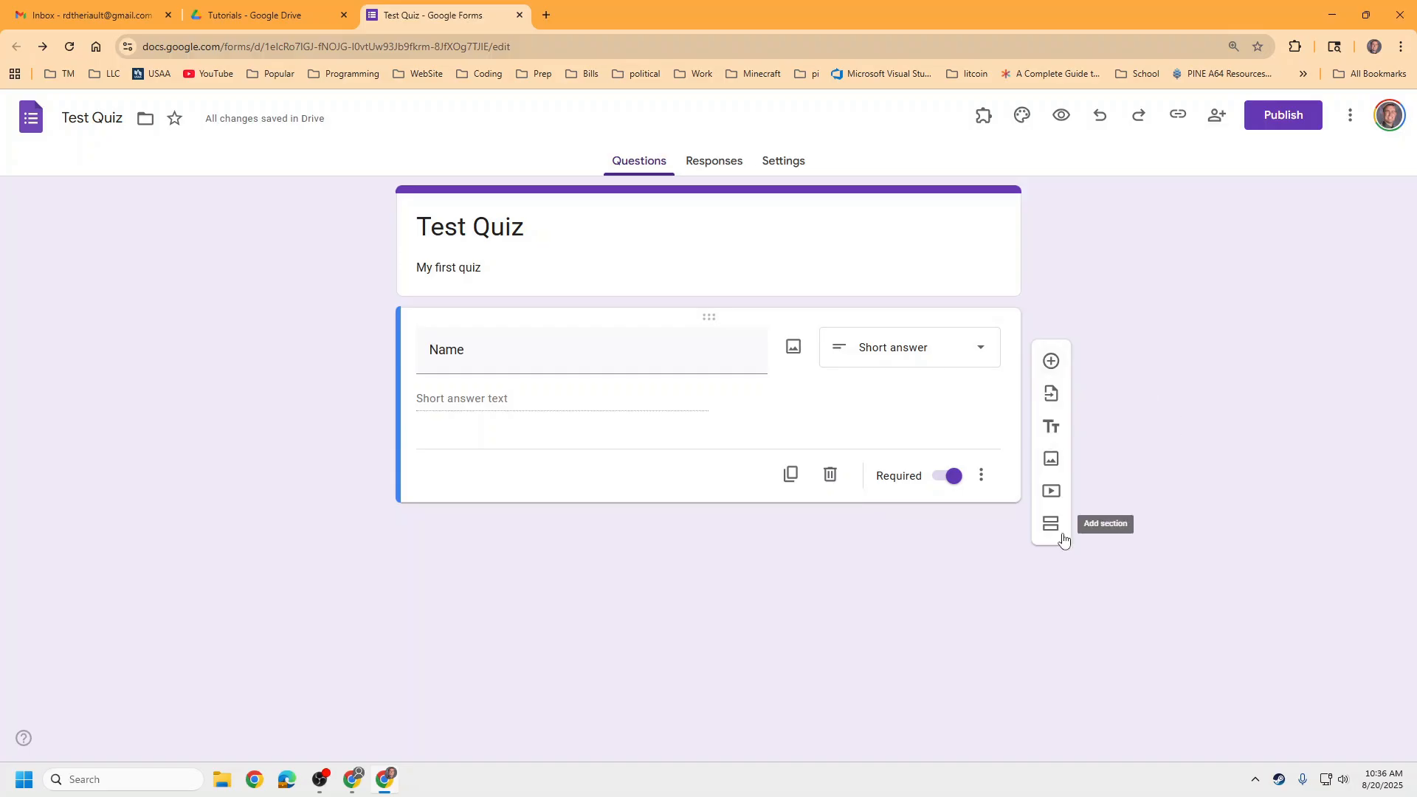
Step: Add a new multiple choice question and move it below the Name question
click(693, 264)
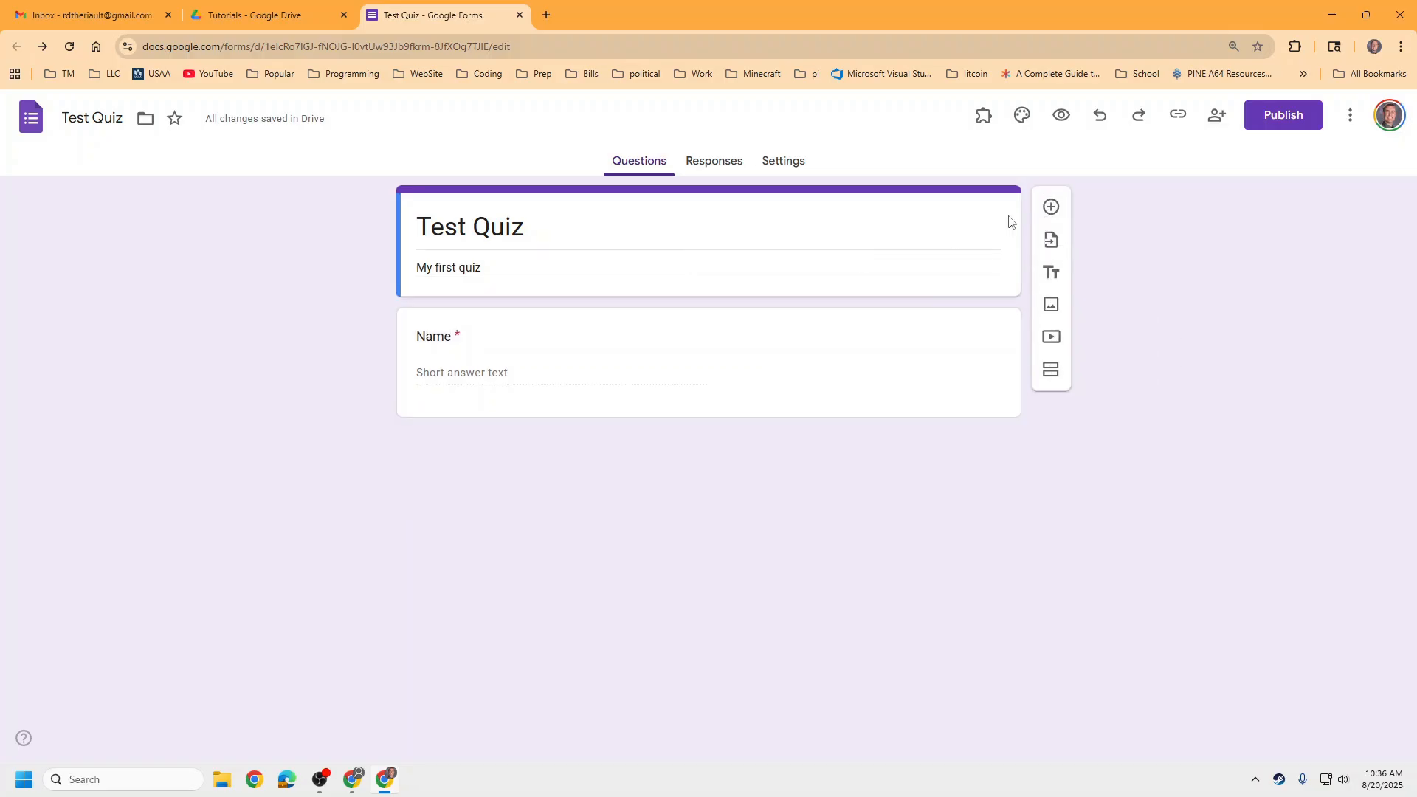
click(1052, 208)
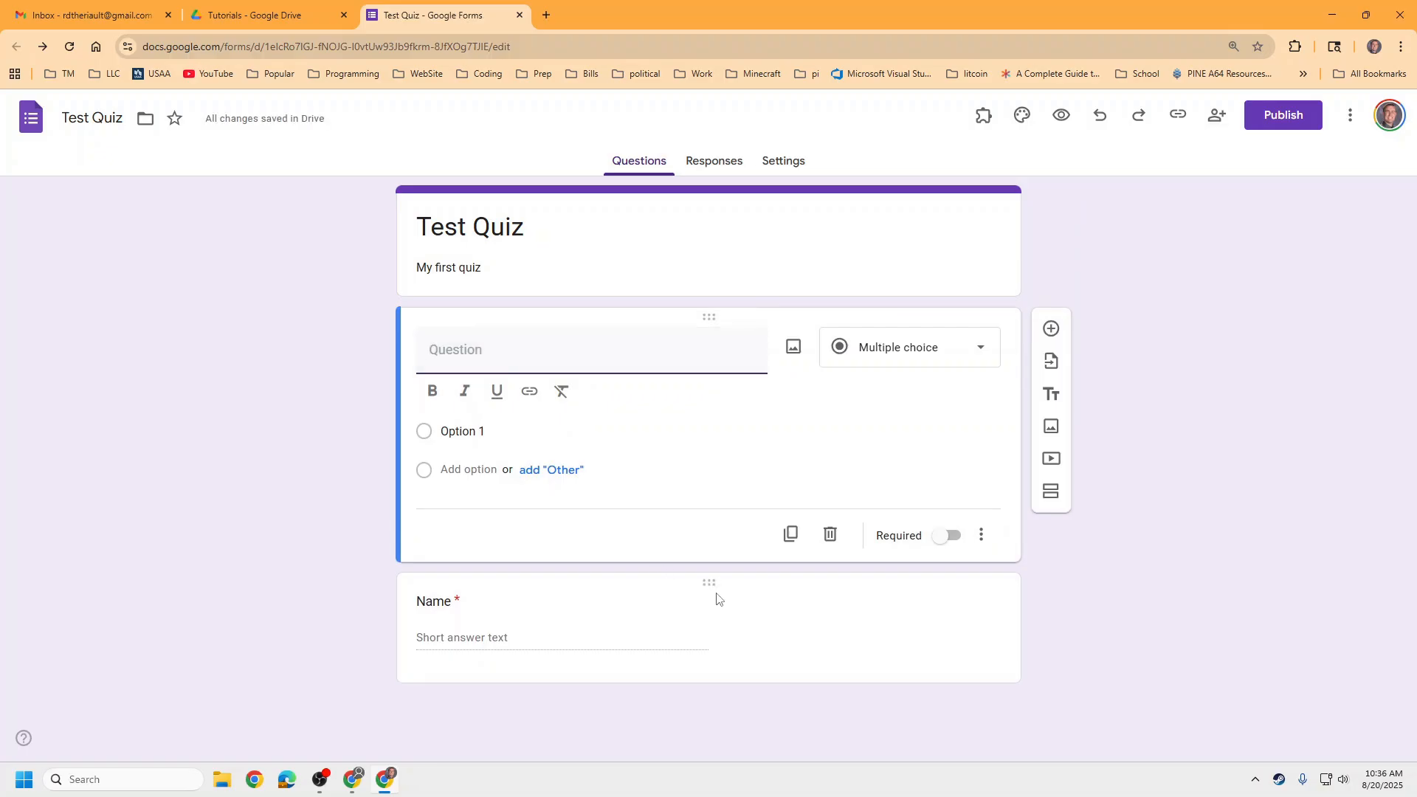
drag(399, 366, 402, 588)
drag(411, 482, 422, 652)
drag(702, 317, 498, 424)
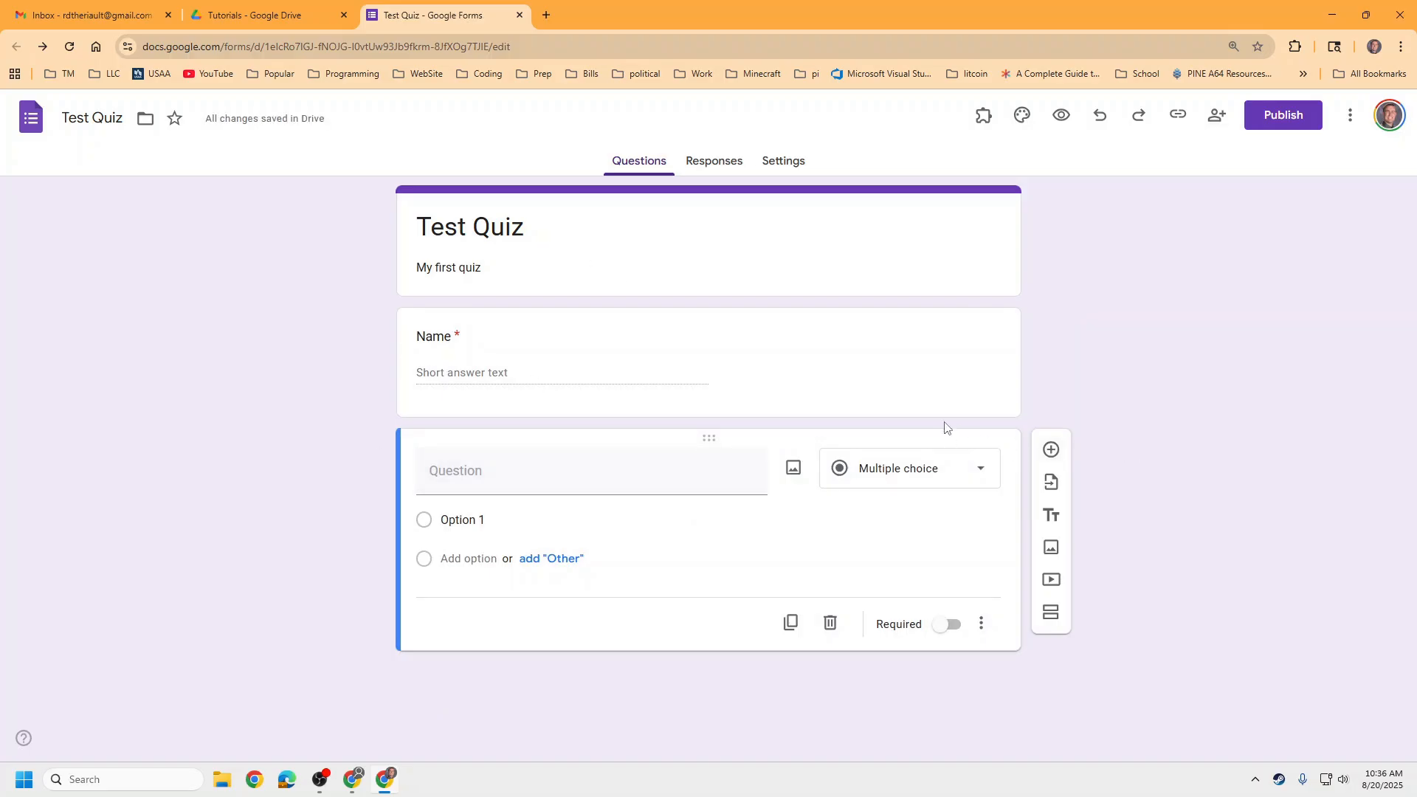
Step: Enter "Which of these do you like the best" as the text of the new multiple choice question
click(933, 361)
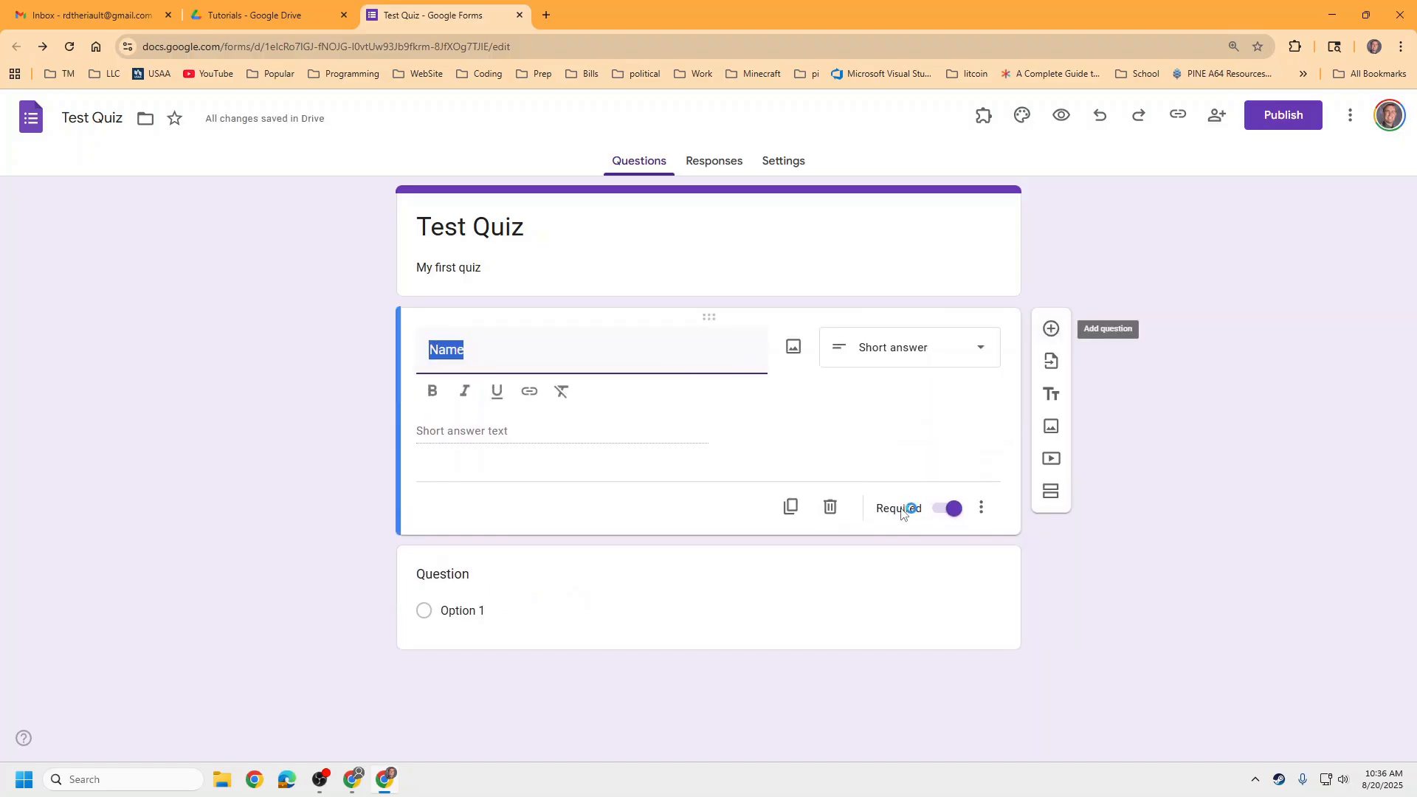
click(855, 552)
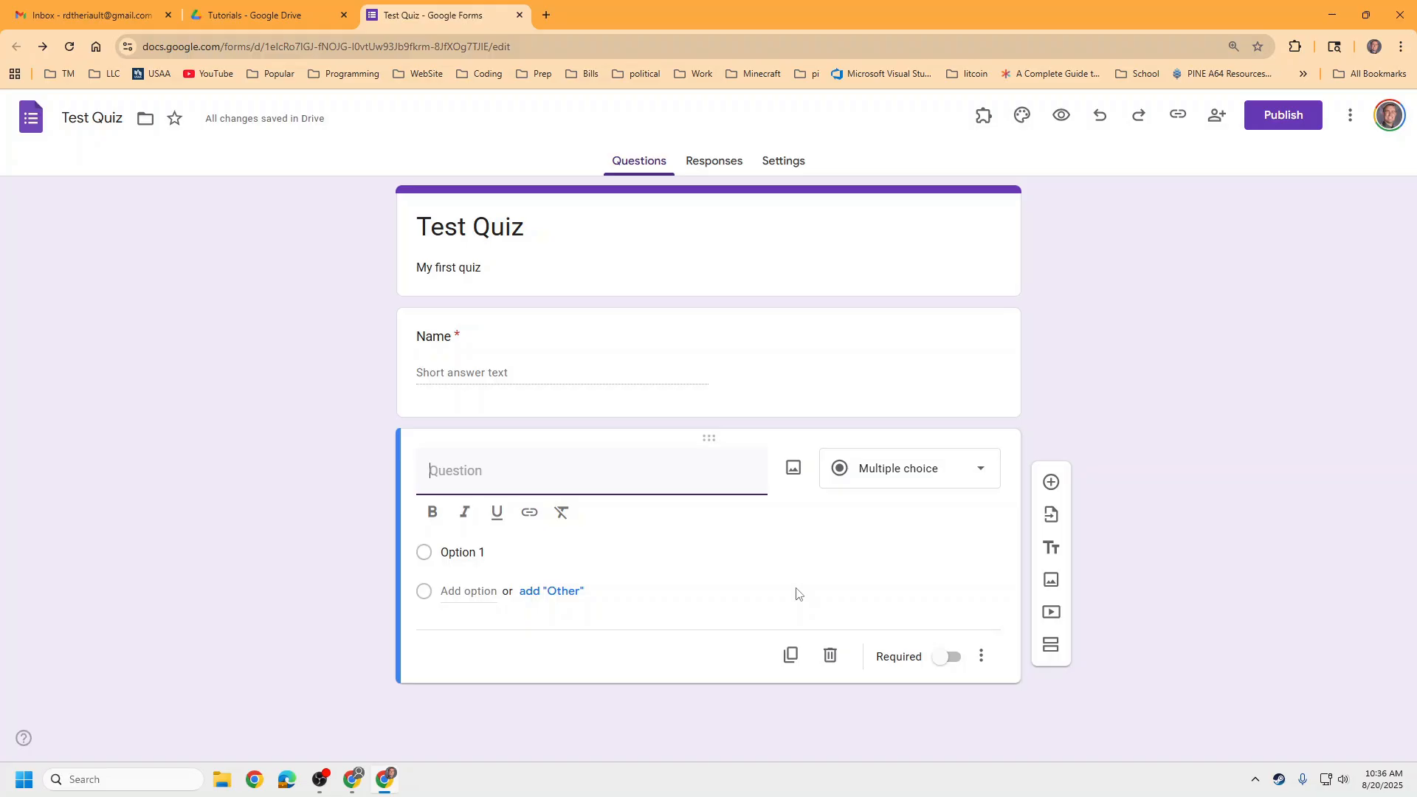
text(Which)
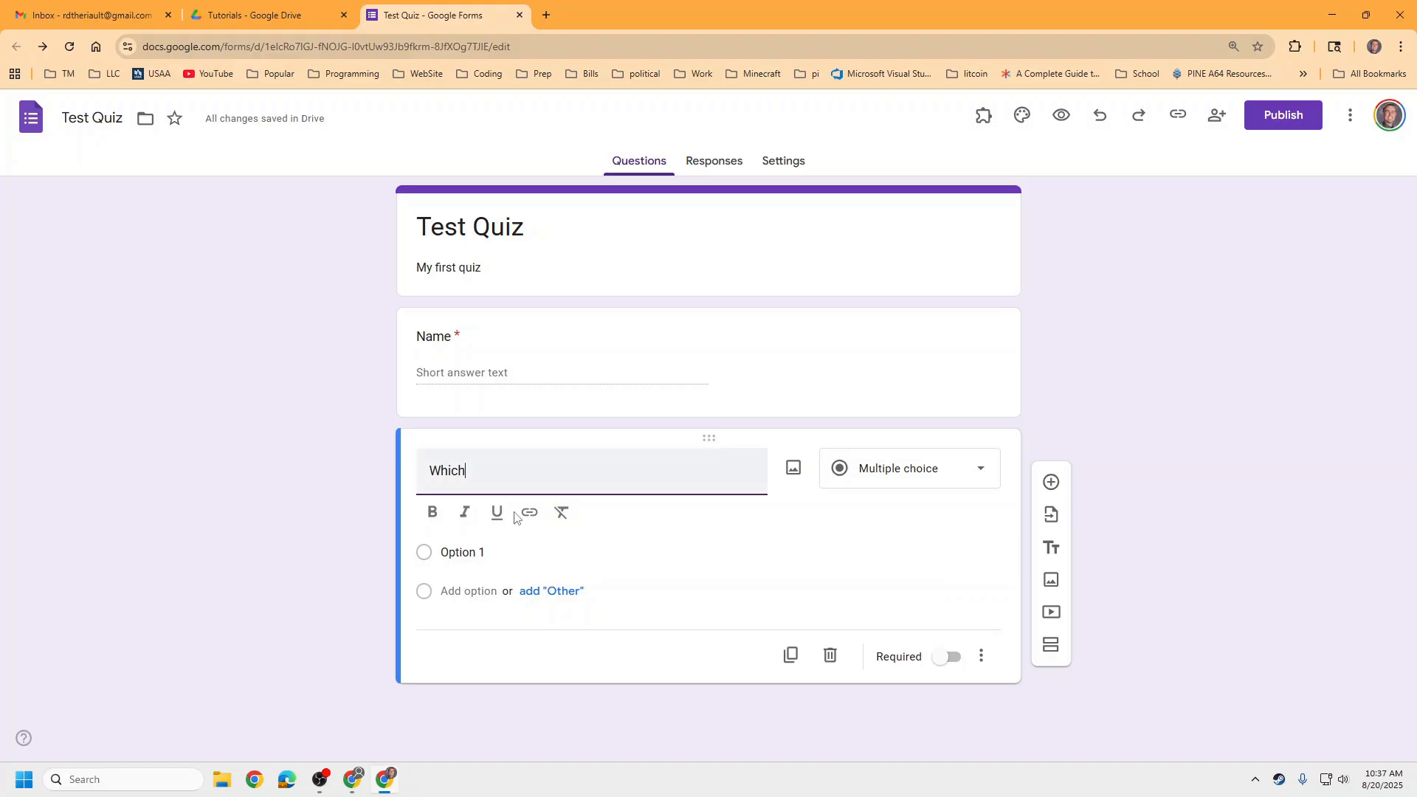
text(of these do)
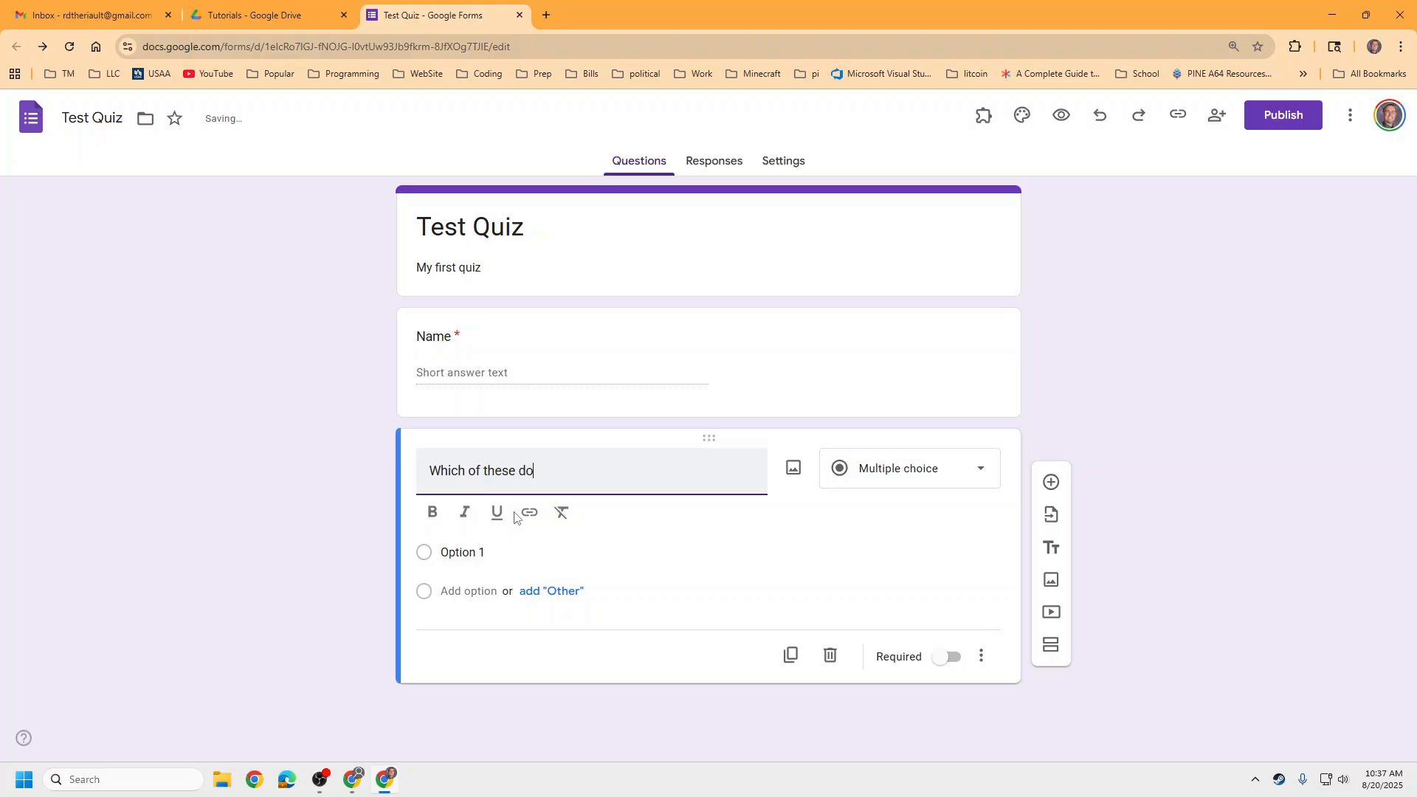
text( you like the best)
Step: Give the multiple choice question three answer options: "Movie 1", "Movie 2" and "Movie 3"
click(501, 552)
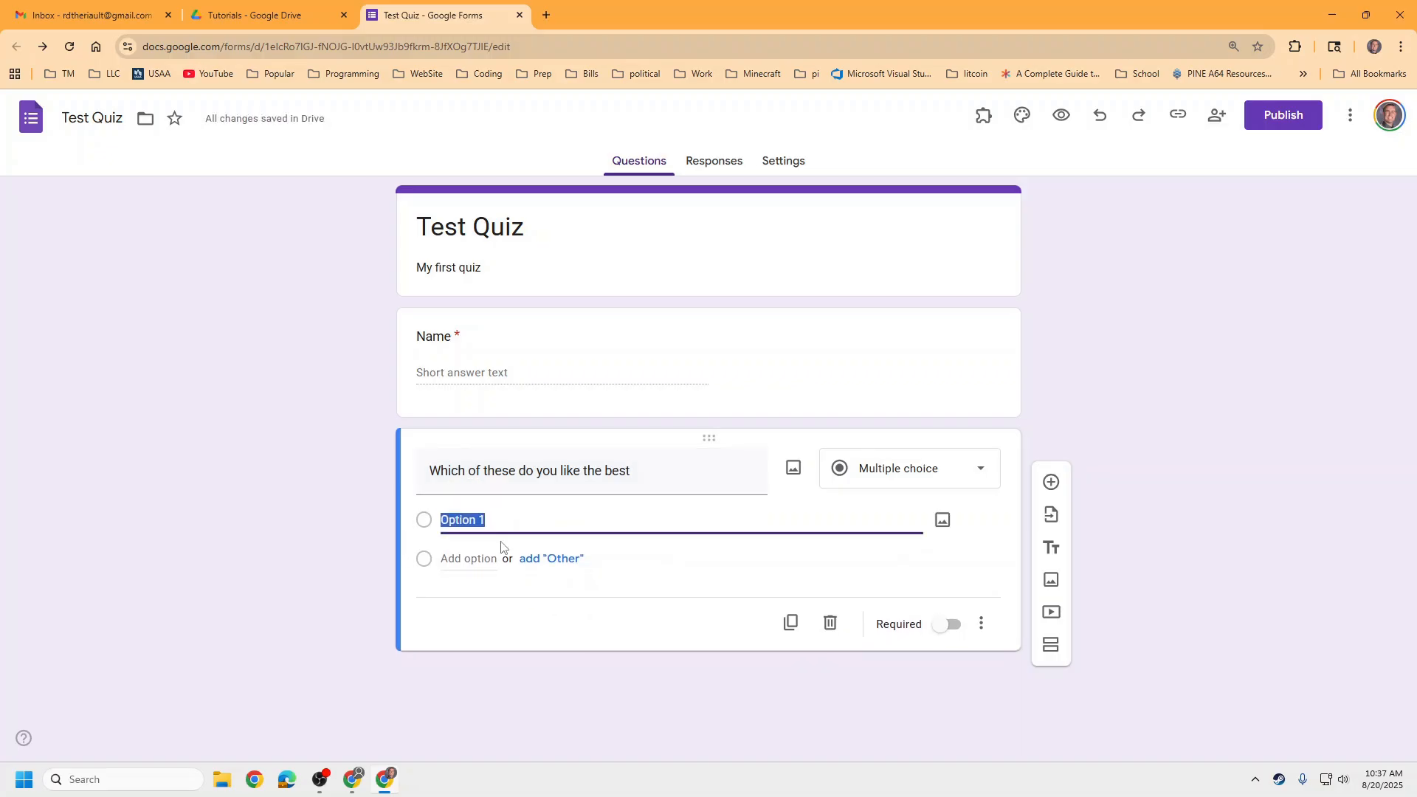
text(Movie)
key(Return)
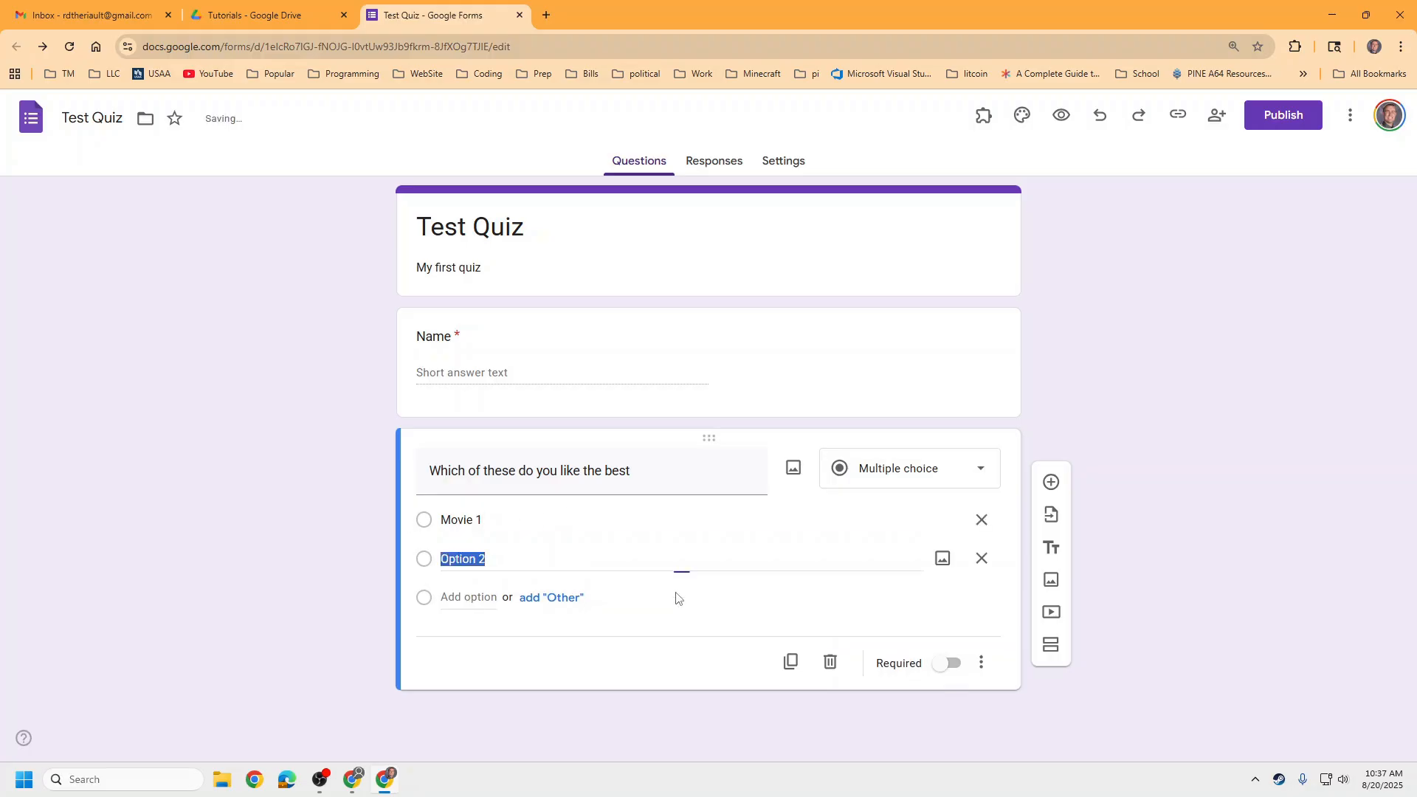
text(Movie 2)
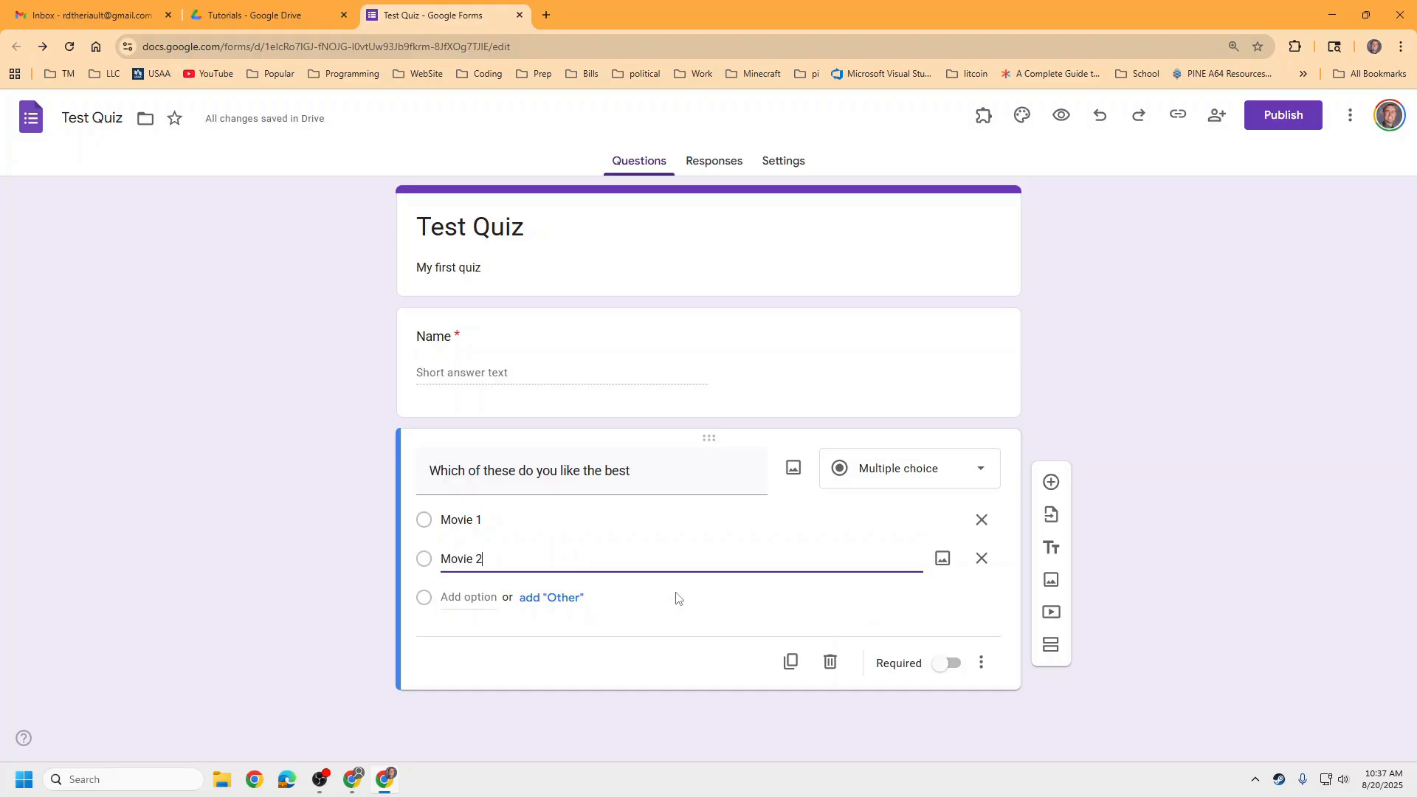
click(470, 596)
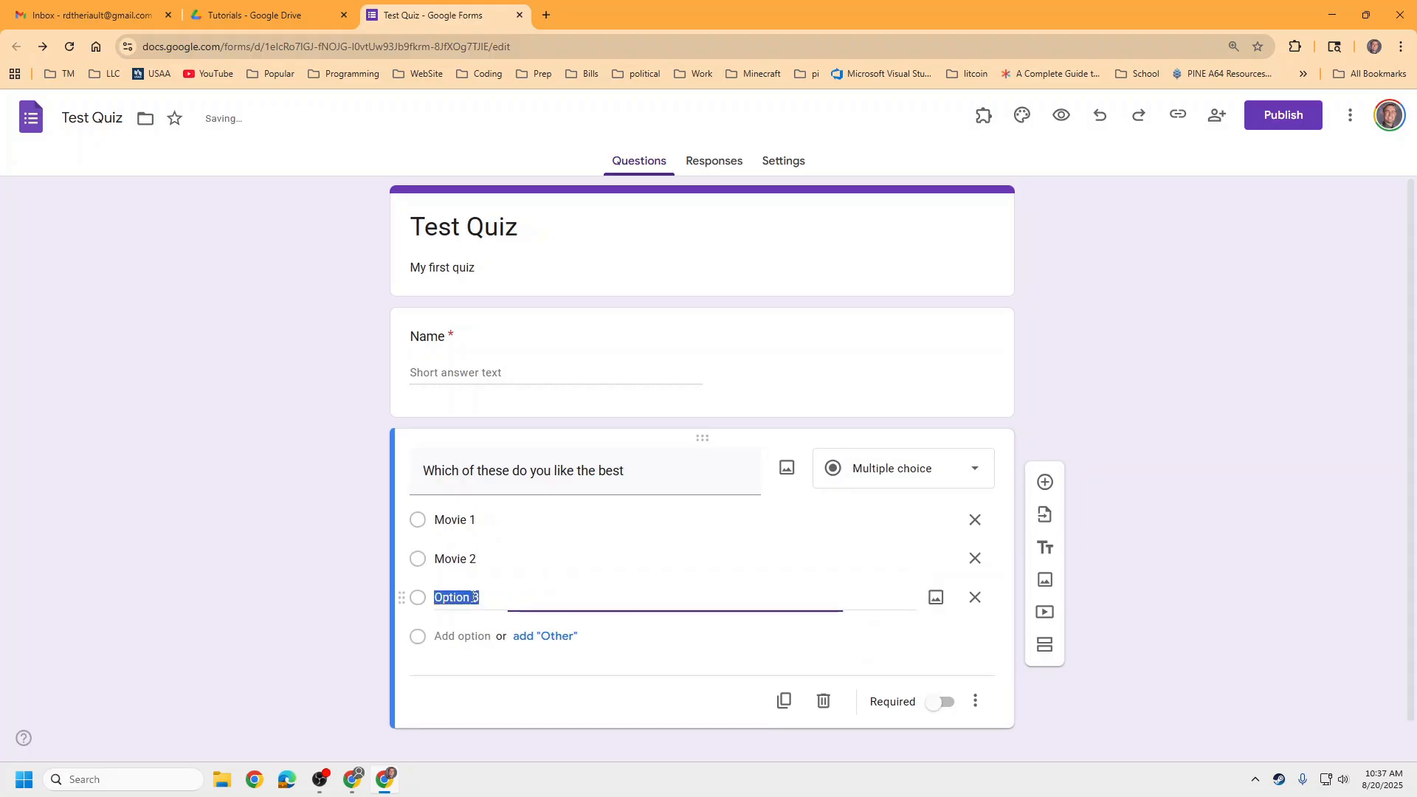
text(Movie 3)
Step: Add and remove an "Other" option in the movie question, and make the question required
scroll(473, 597, down, 1)
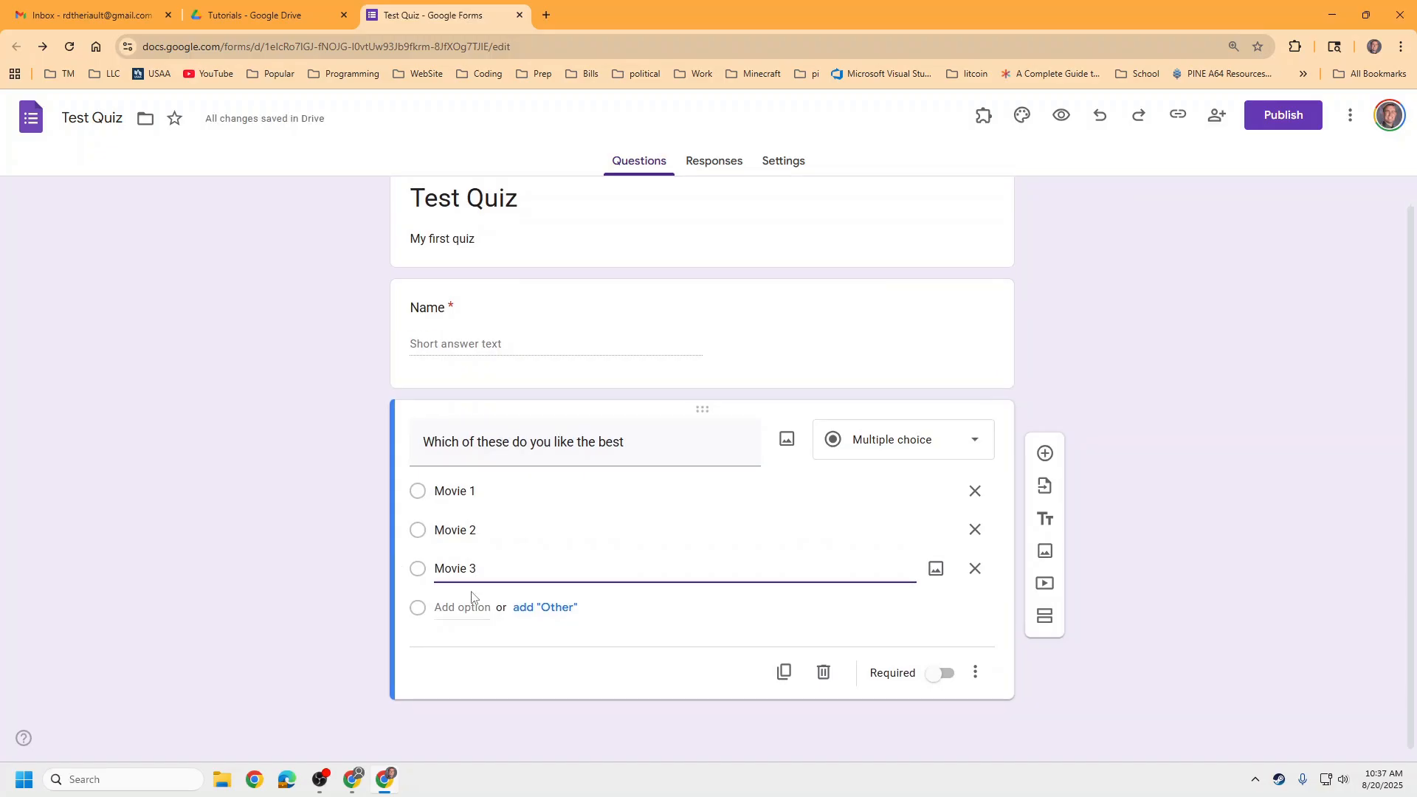
click(555, 615)
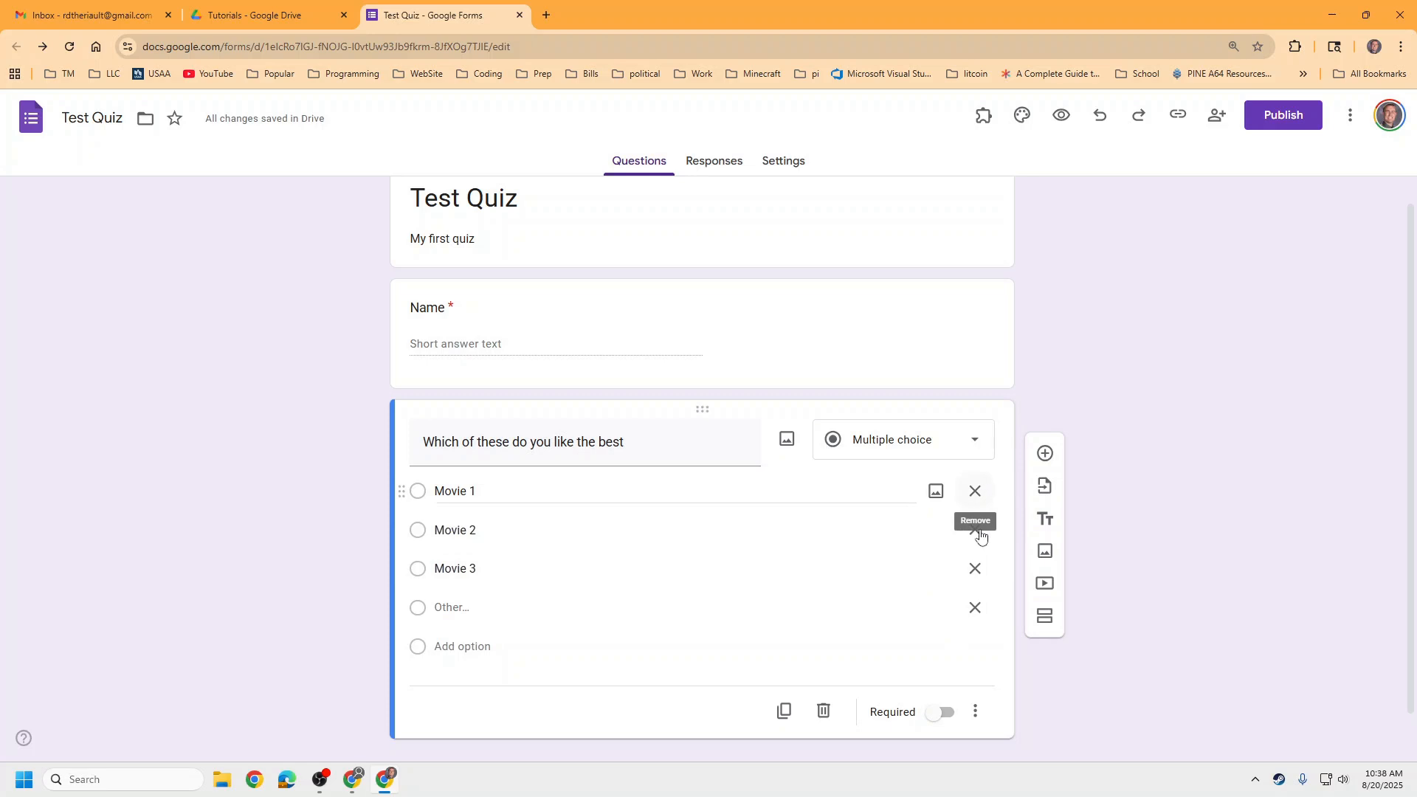
click(972, 608)
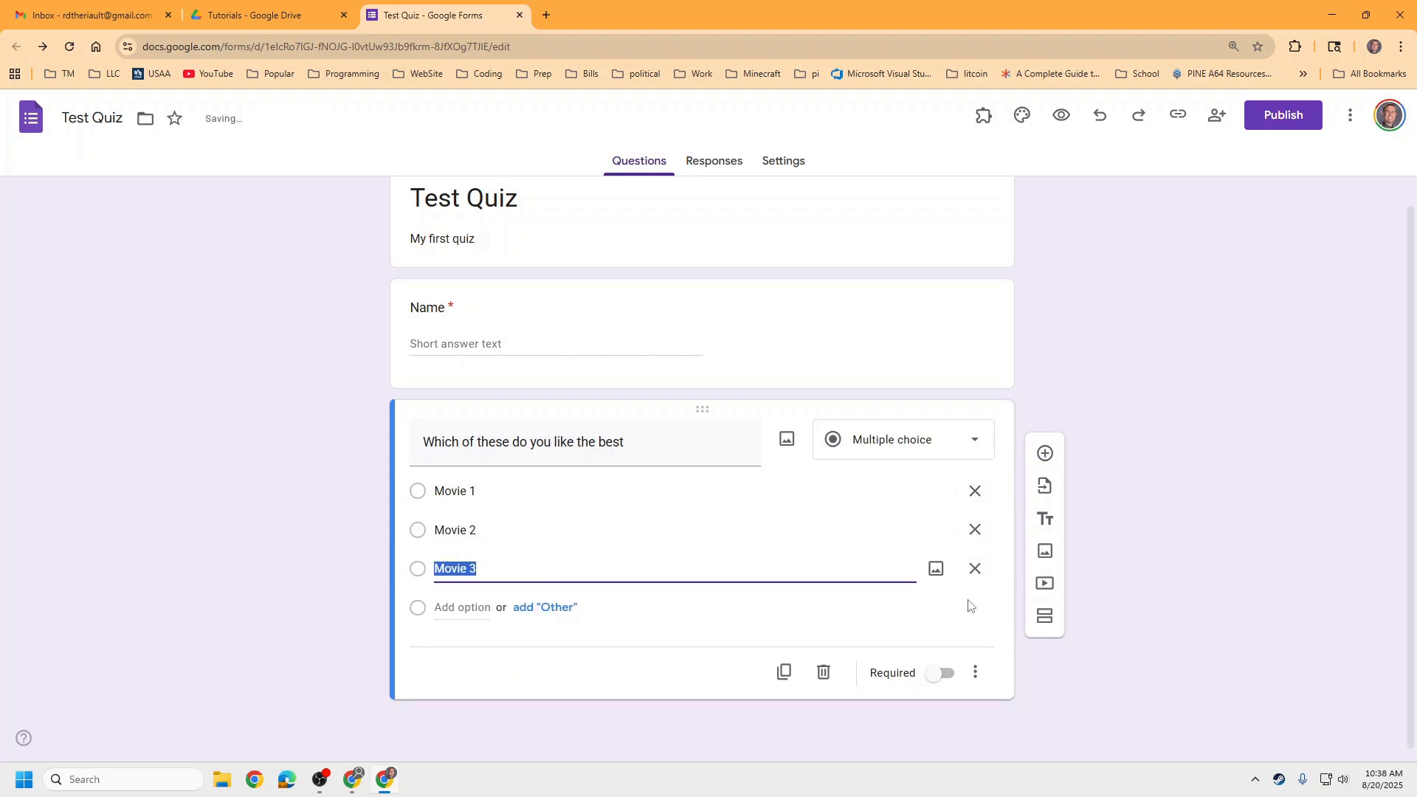
click(942, 673)
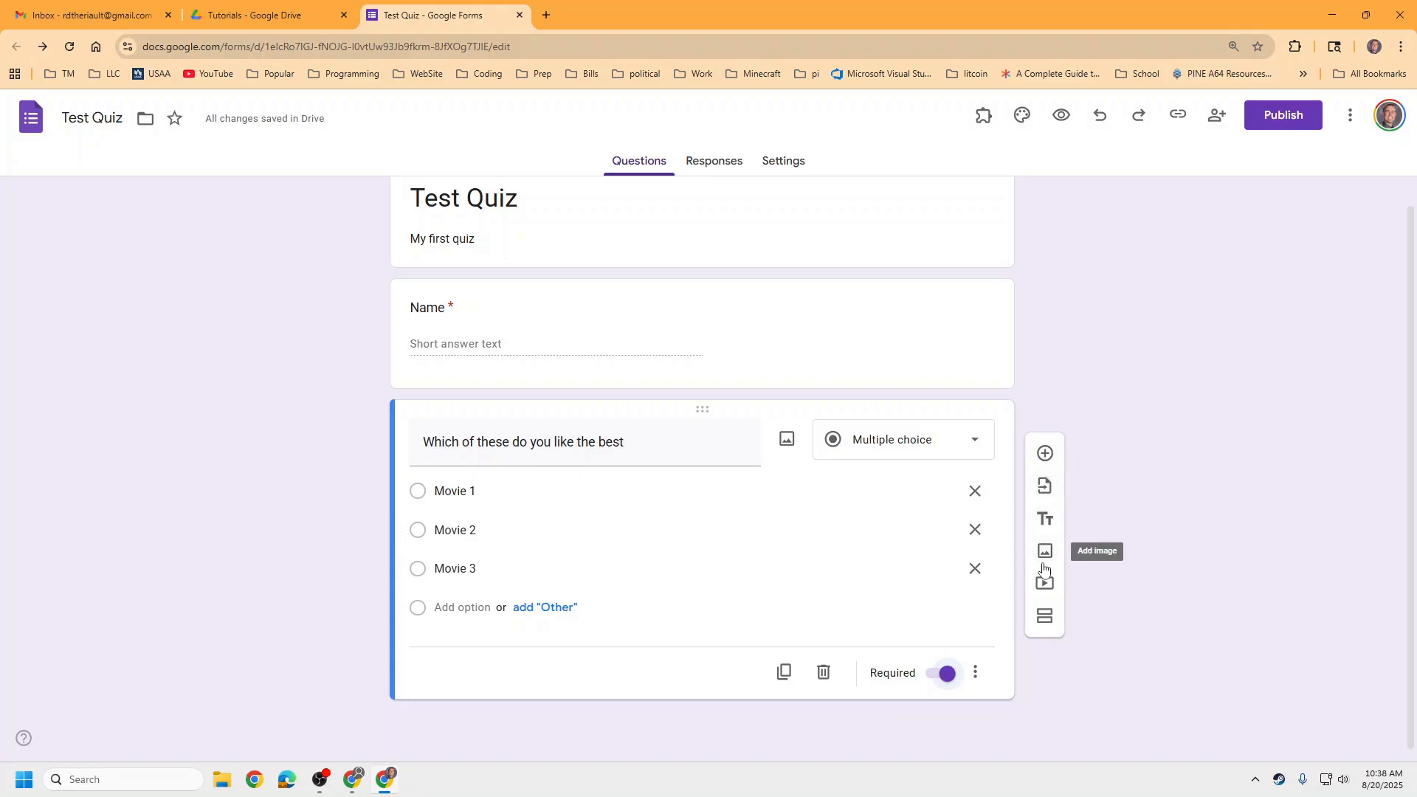
Step: Add a new section below the movie question
click(1050, 614)
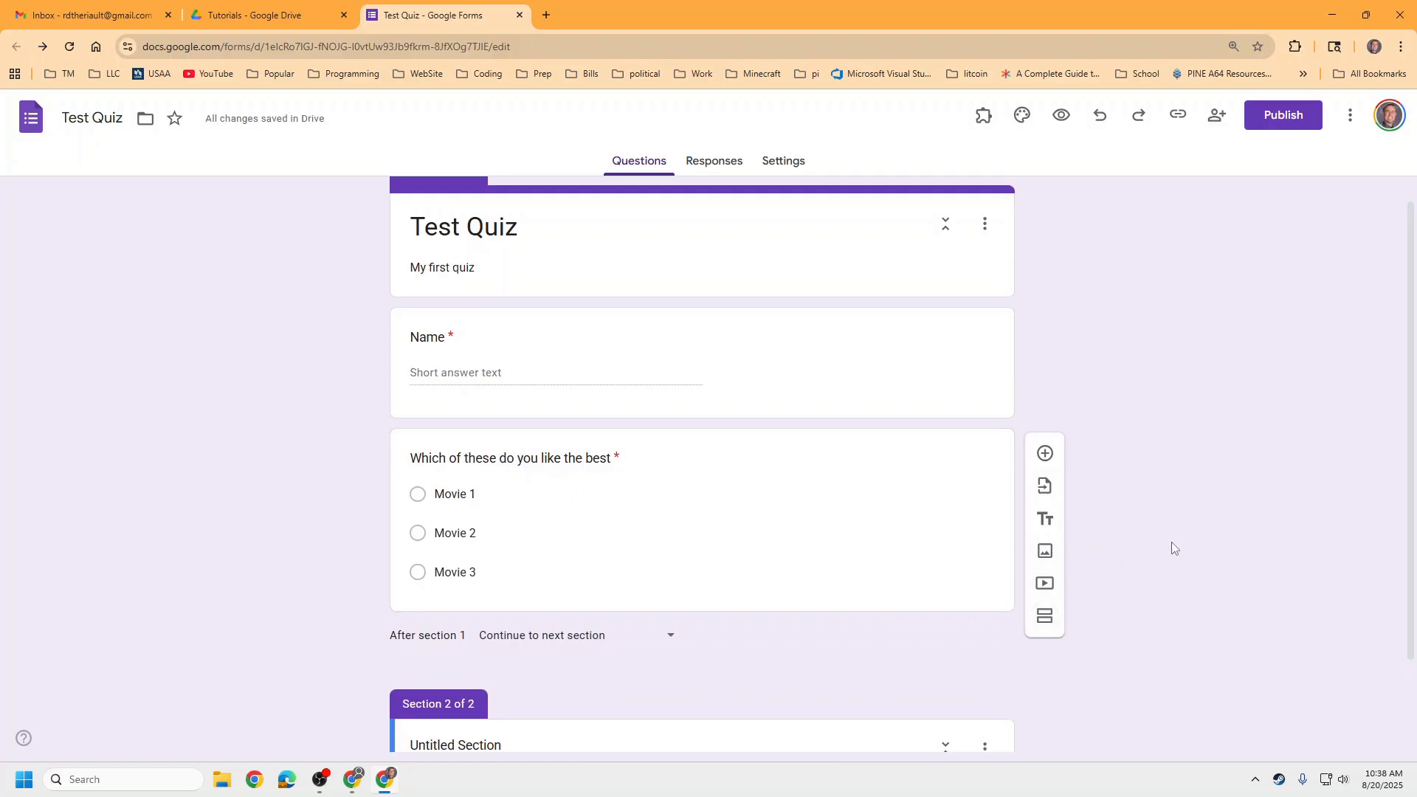
scroll(1171, 541, up, 1)
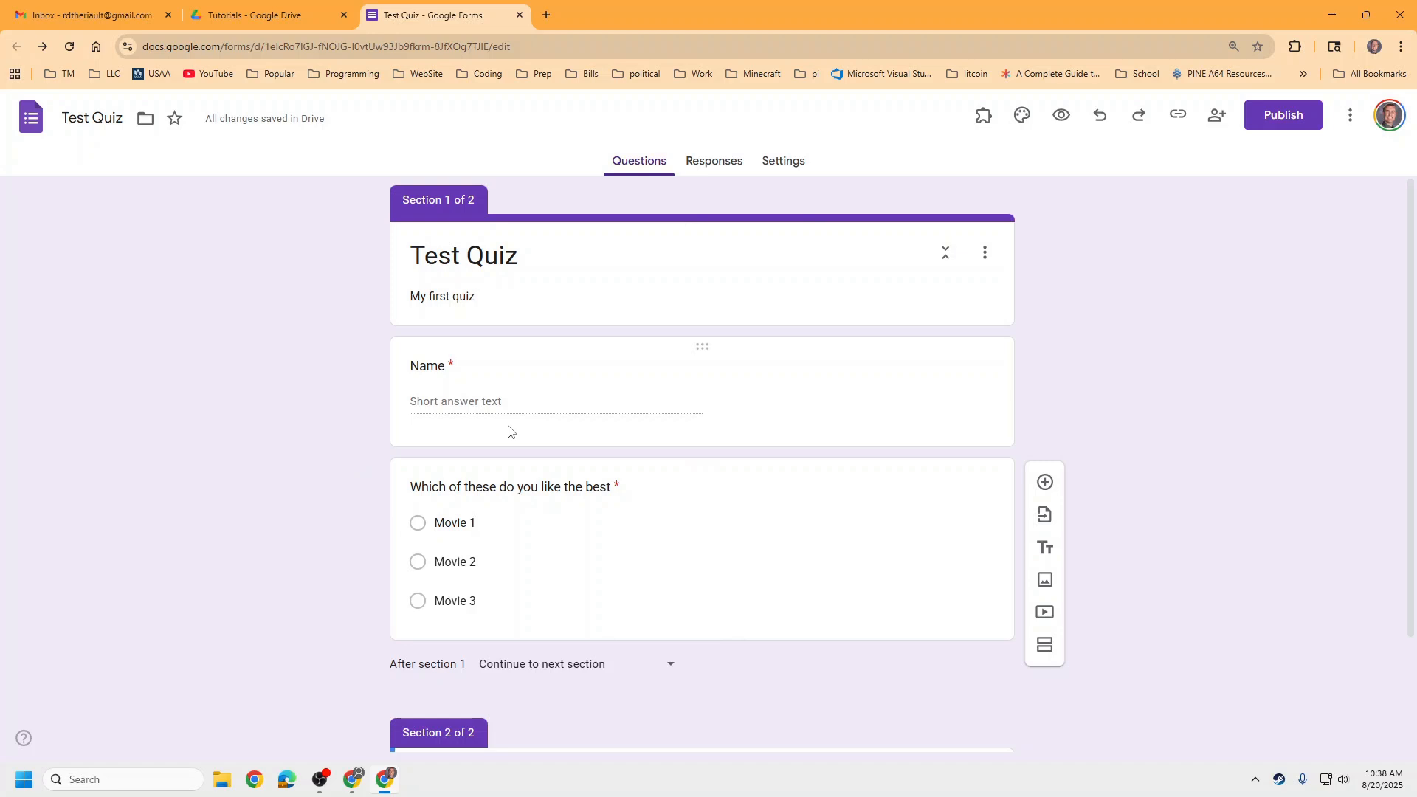
scroll(521, 400, down, 2)
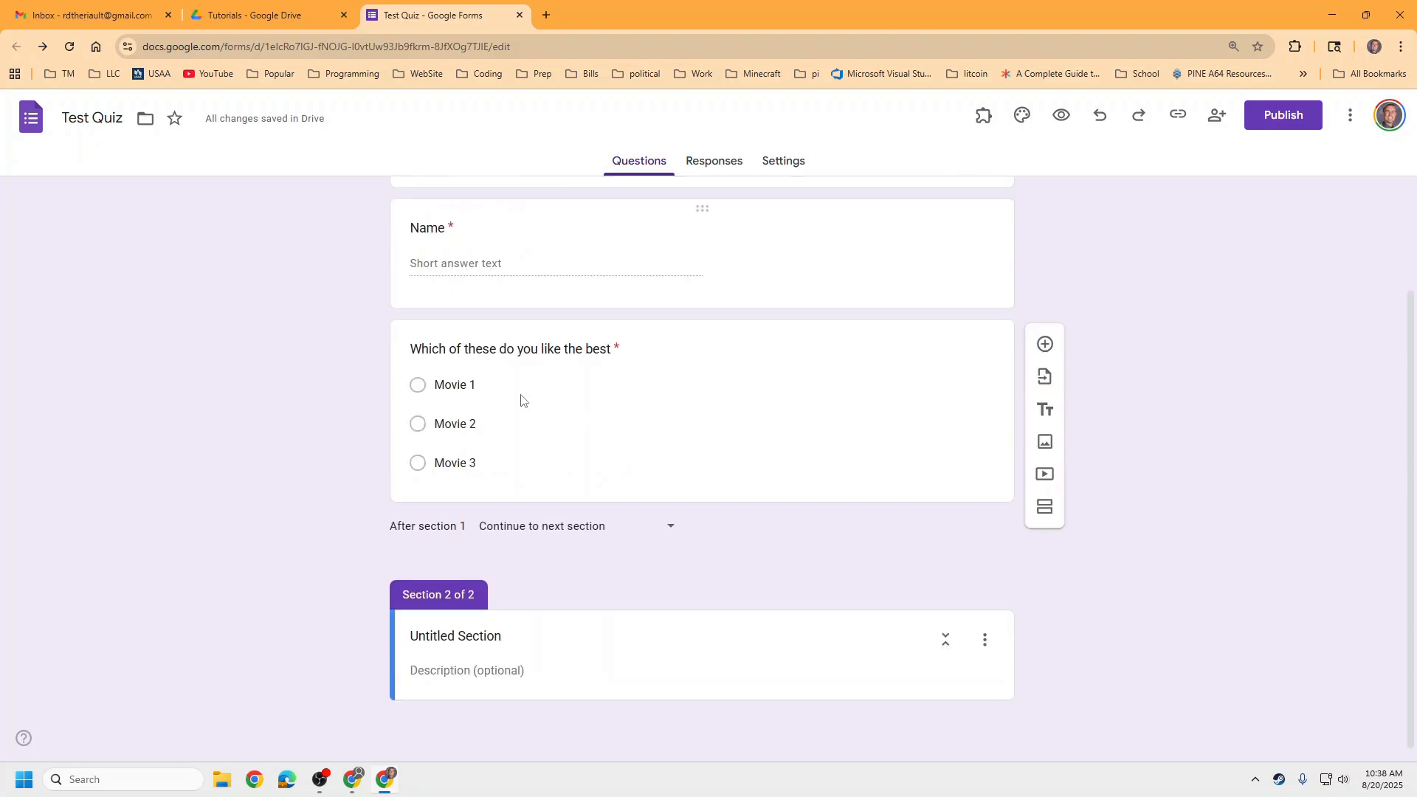
scroll(741, 469, up, 2)
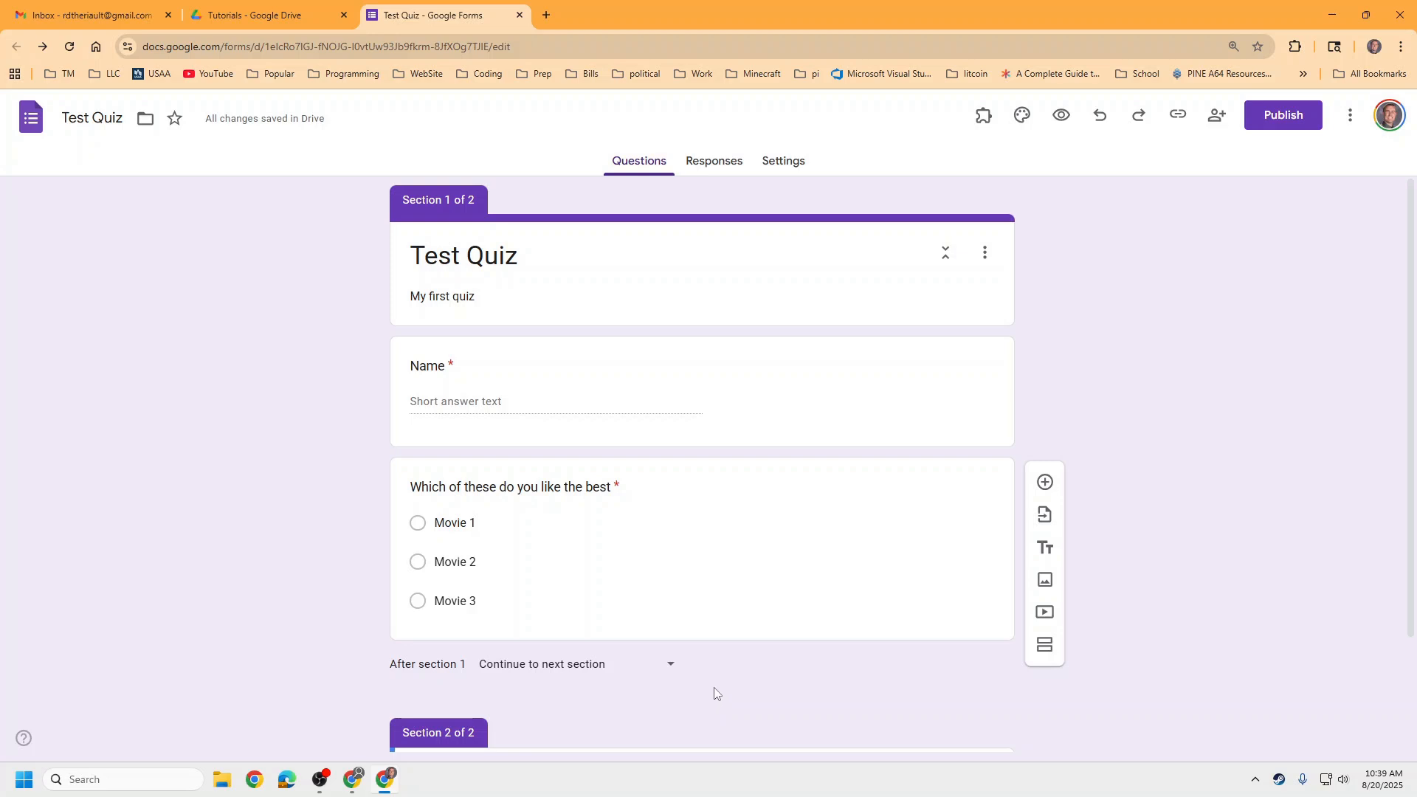
scroll(631, 688, down, 1)
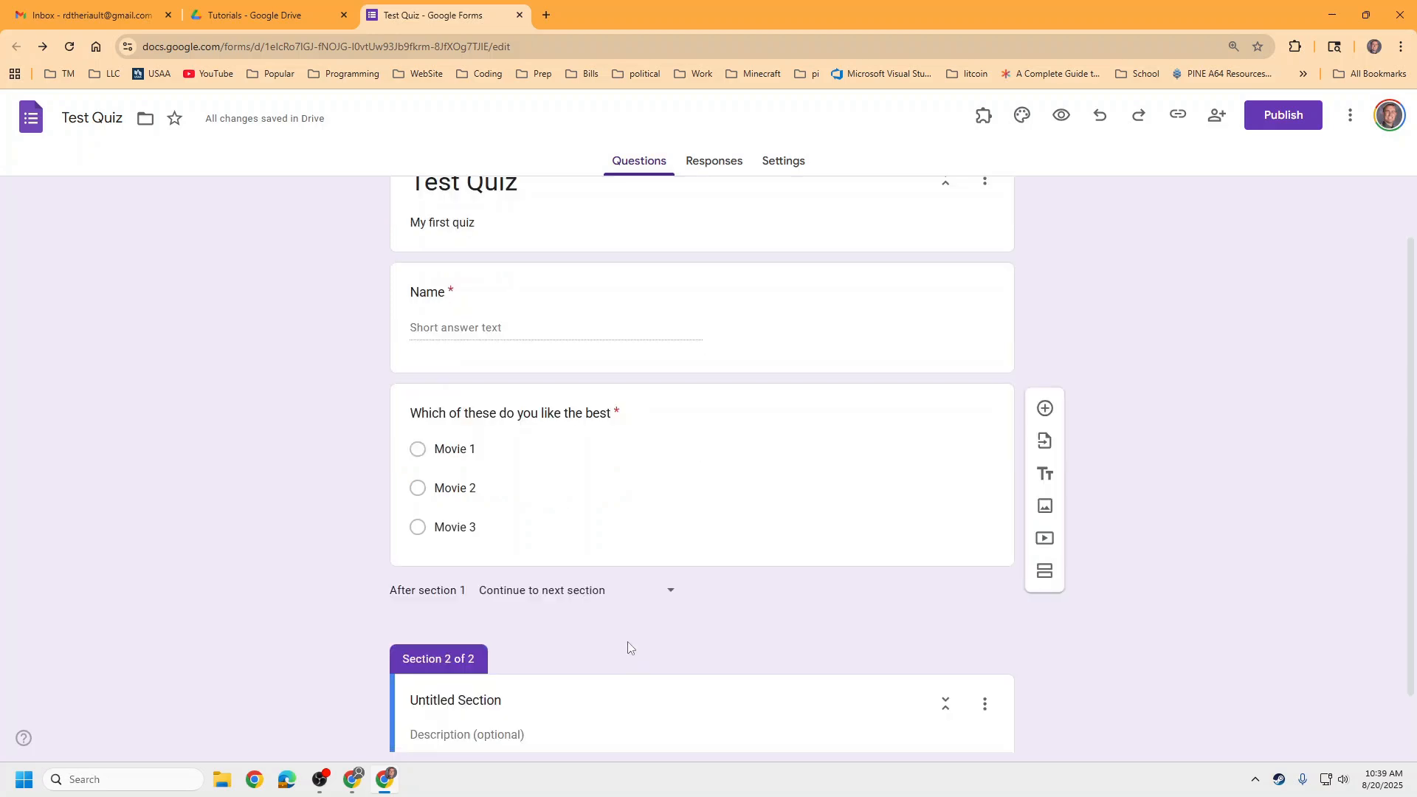
scroll(669, 654, up, 1)
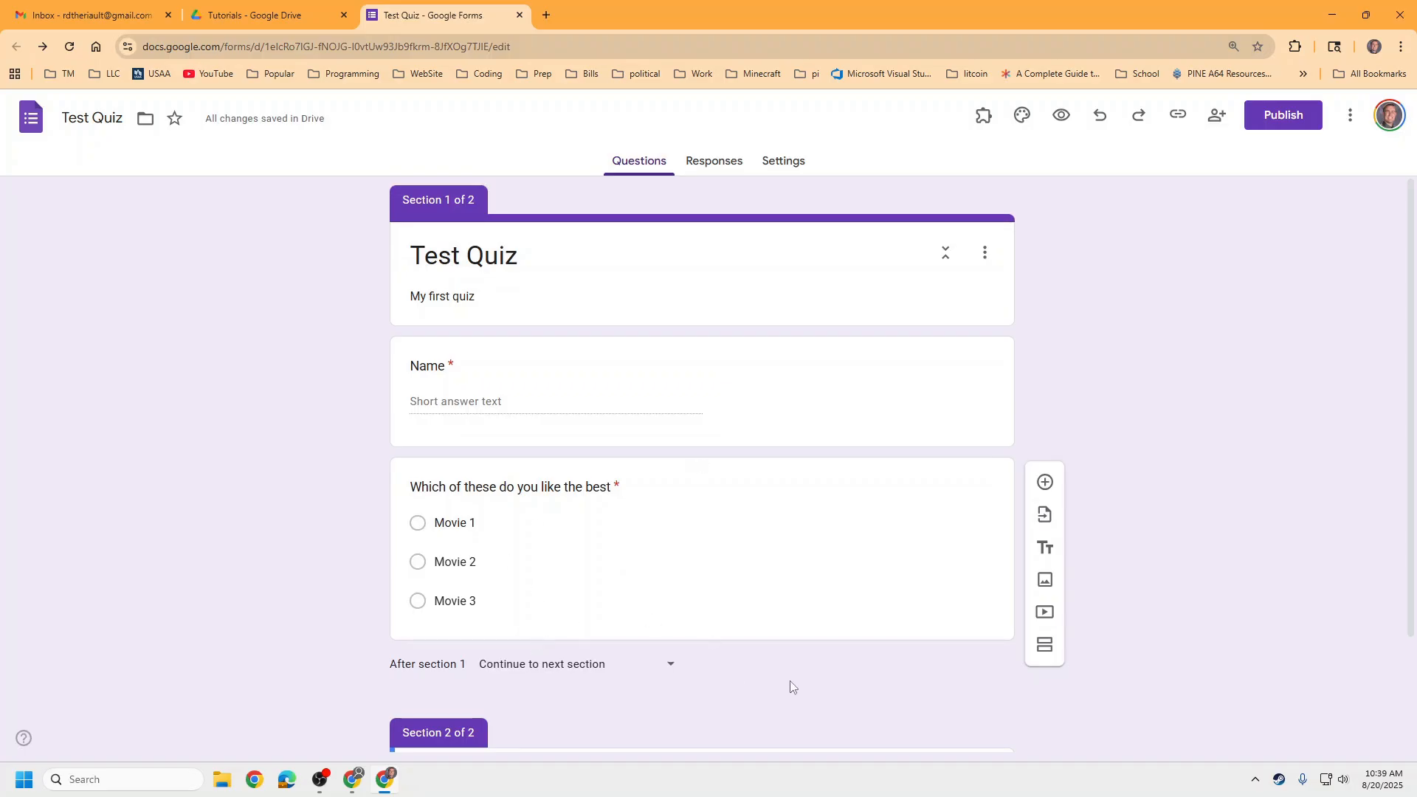
Step: Title the new second section "Food Section"
scroll(790, 679, down, 2)
drag(516, 633, 405, 636)
click(411, 632)
click(455, 633)
text(Food Section)
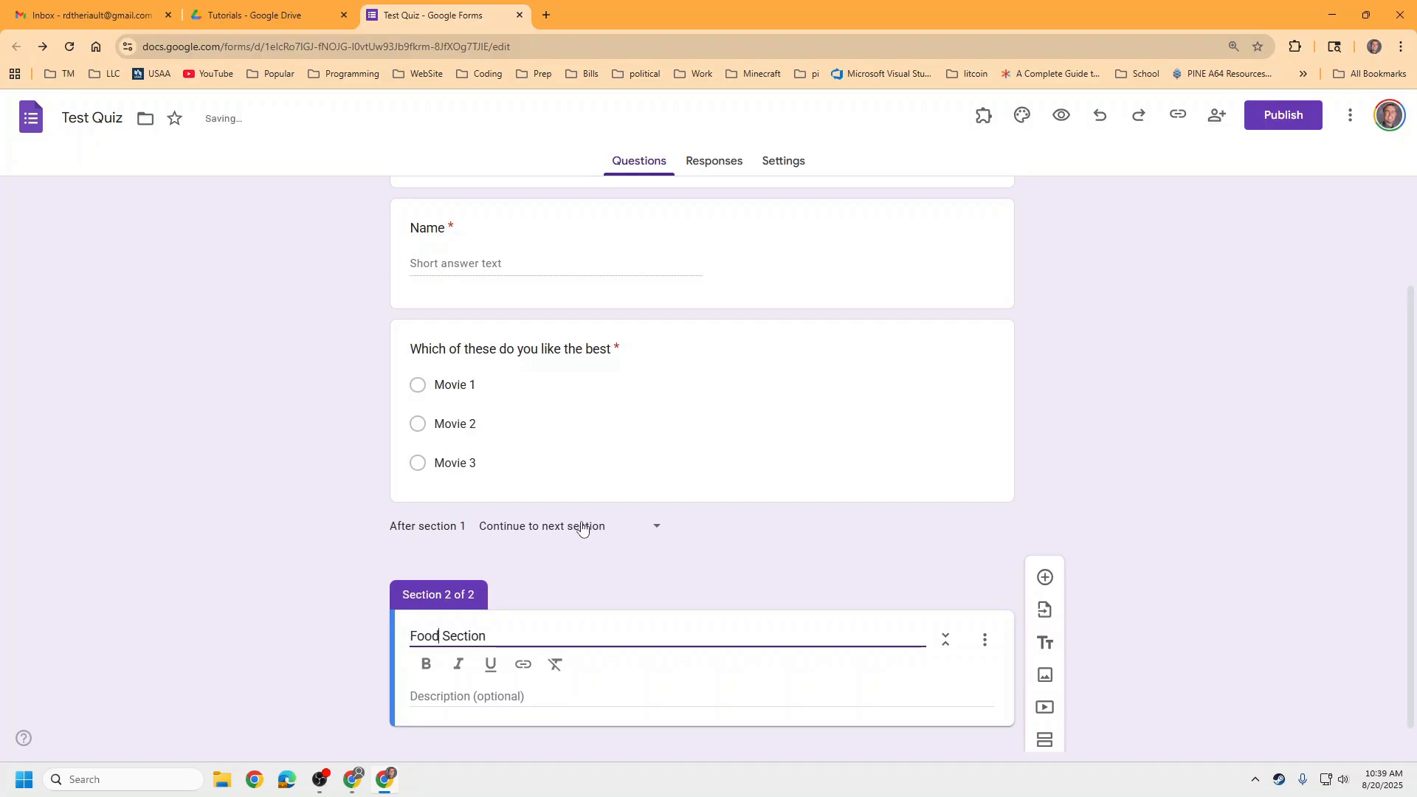
scroll(575, 524, up, 2)
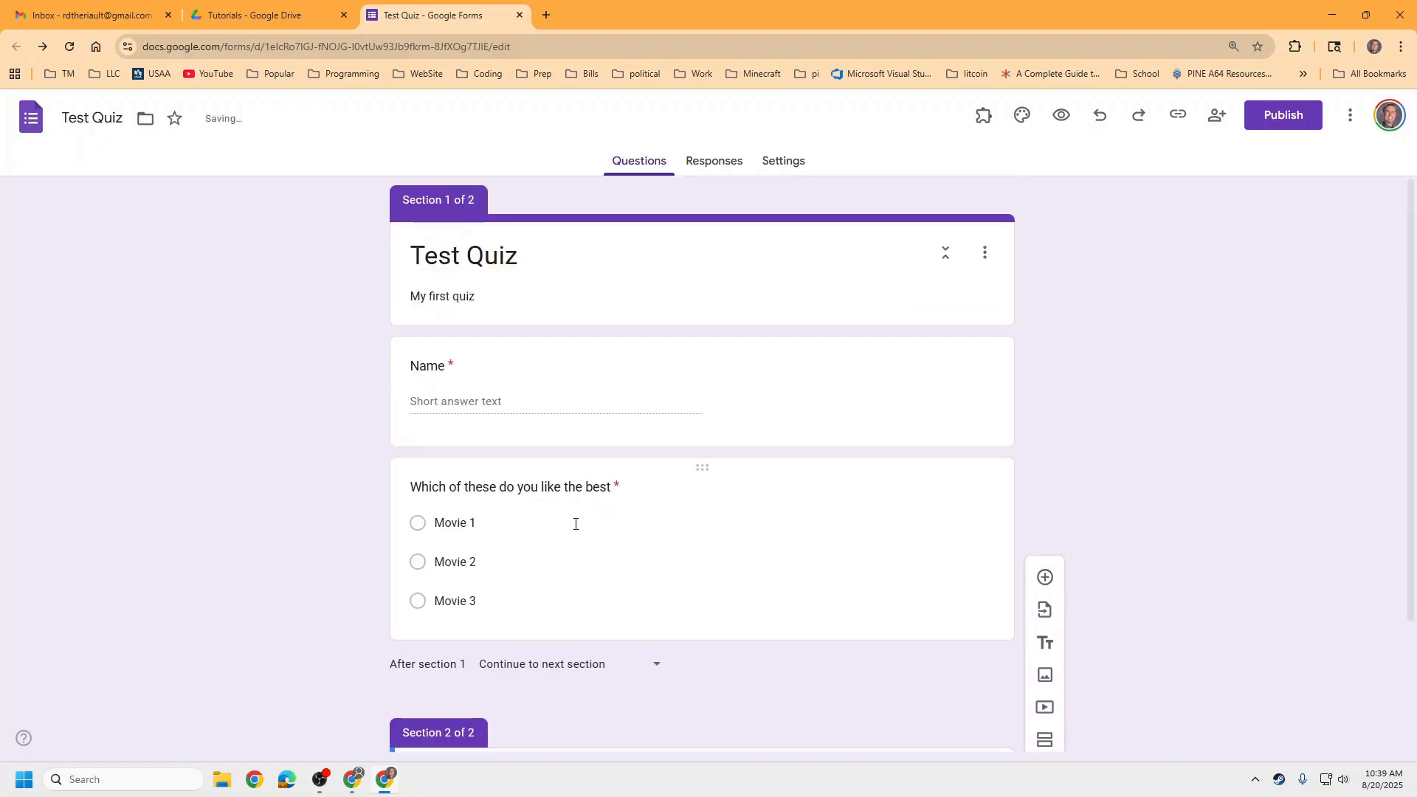
scroll(577, 519, down, 2)
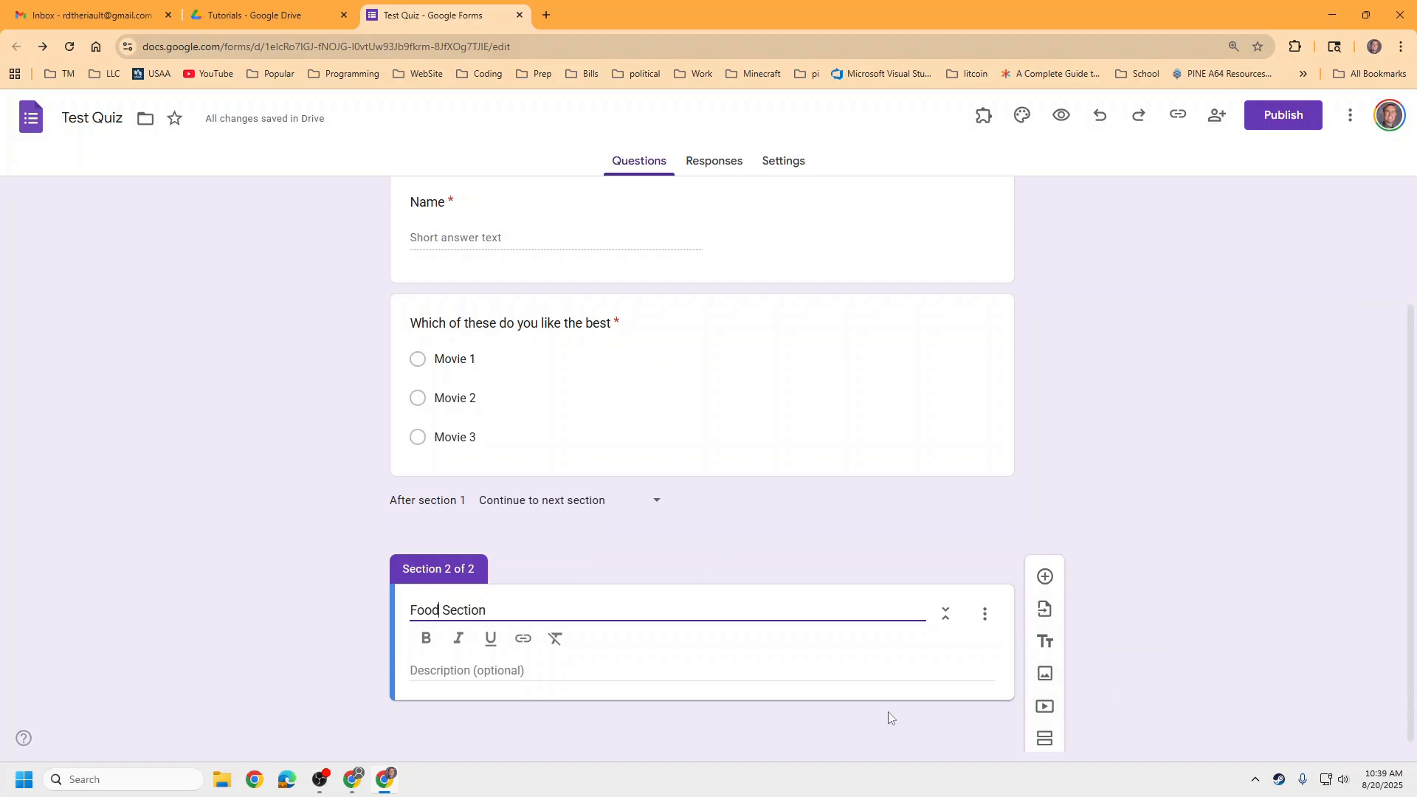
Step: Add a title and description block under the Food Section header, and delete that block
click(445, 300)
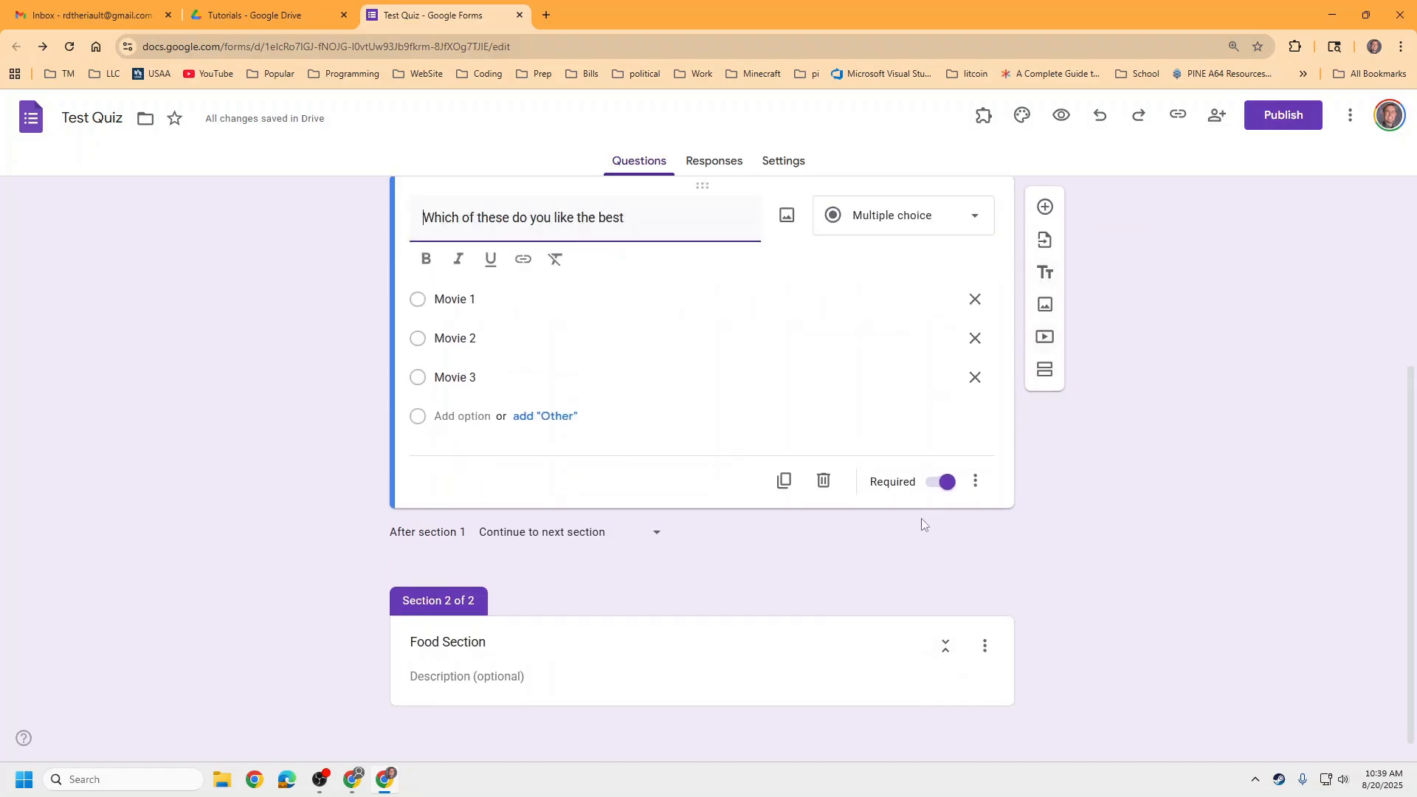
click(668, 630)
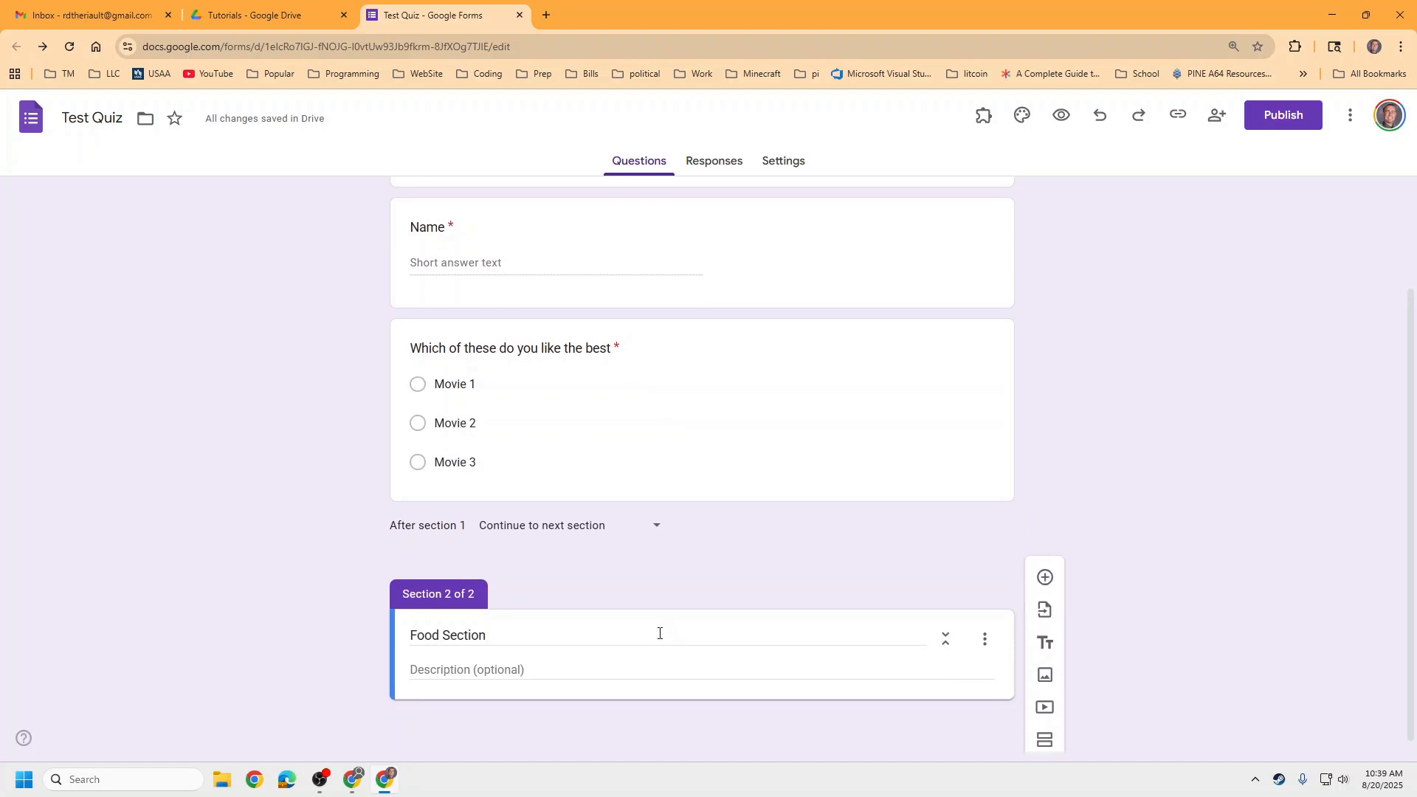
click(640, 667)
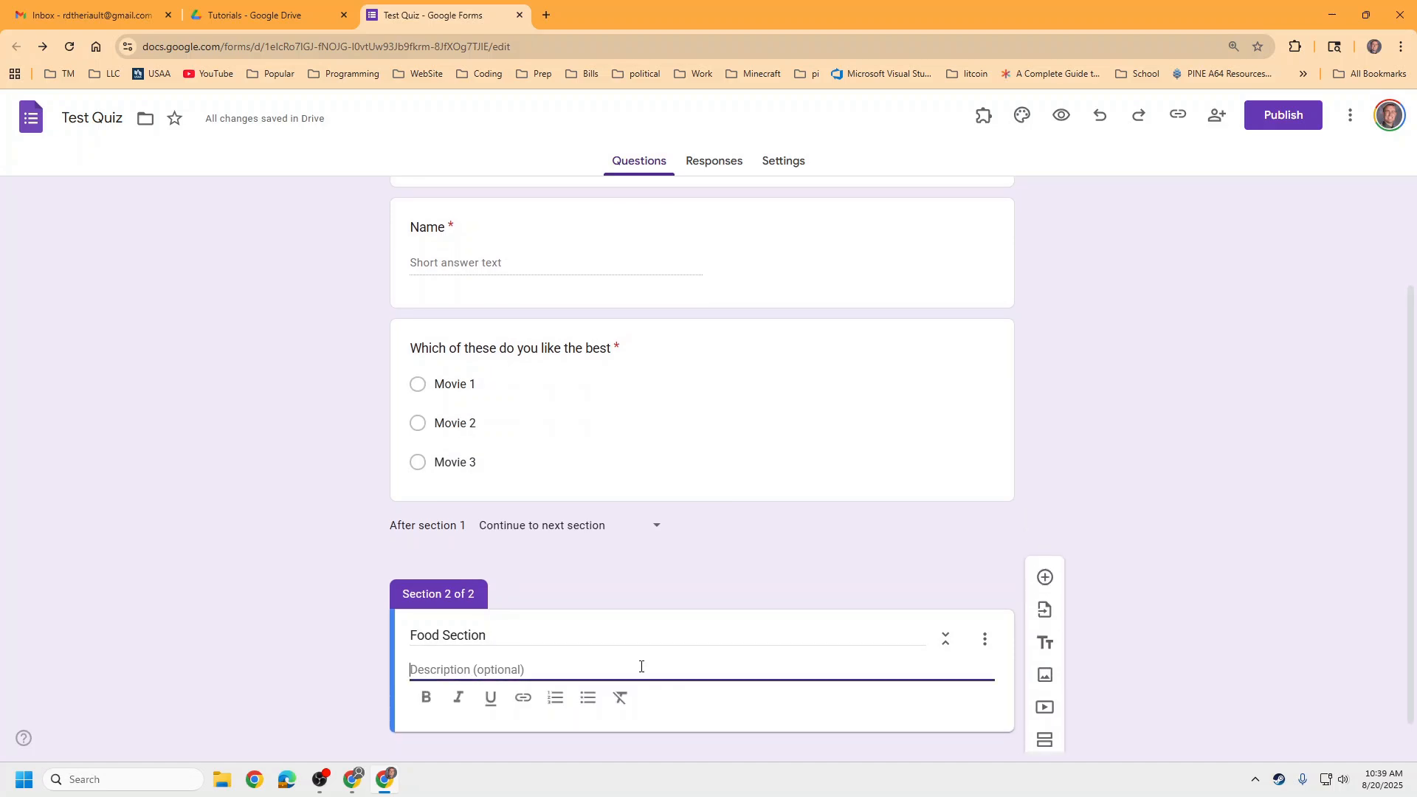
click(1046, 644)
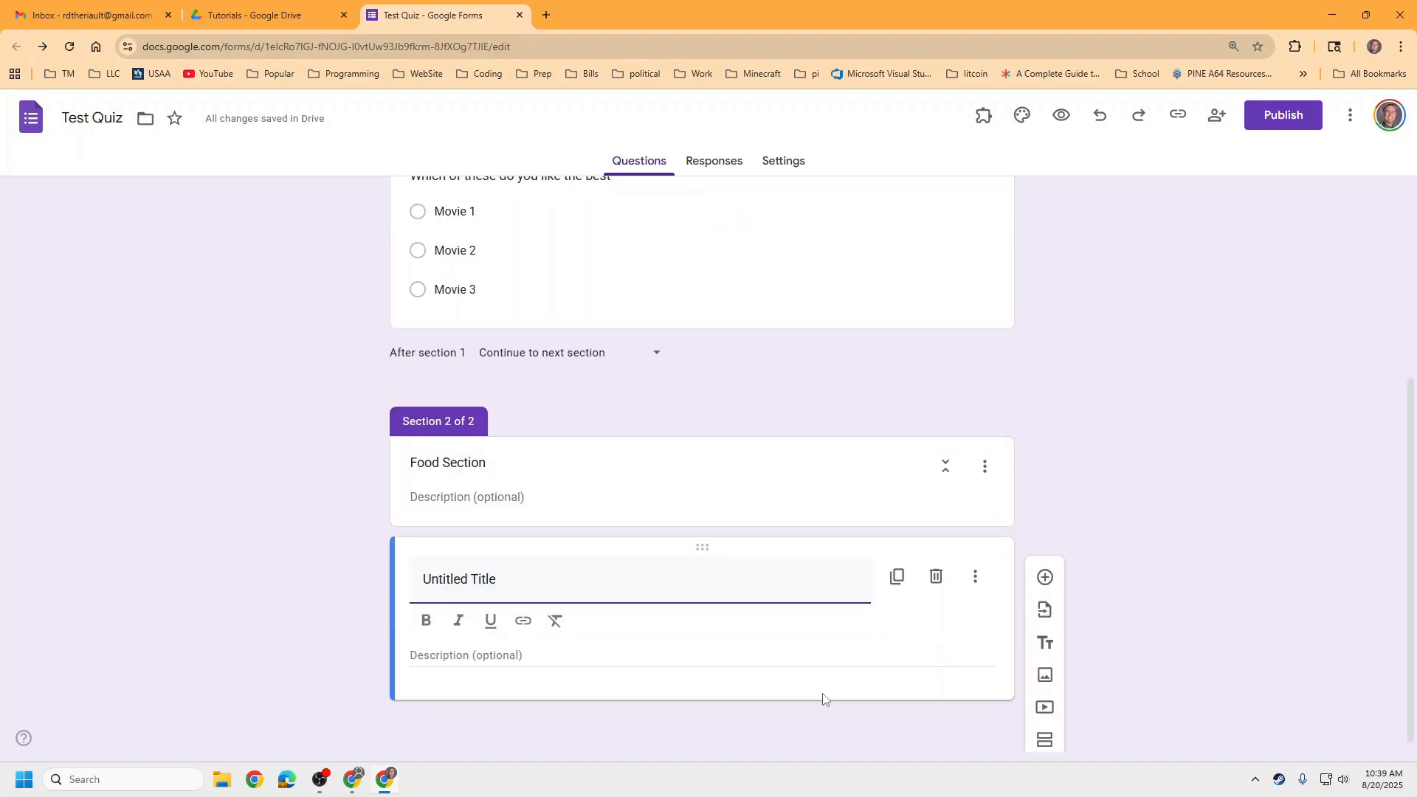
click(758, 659)
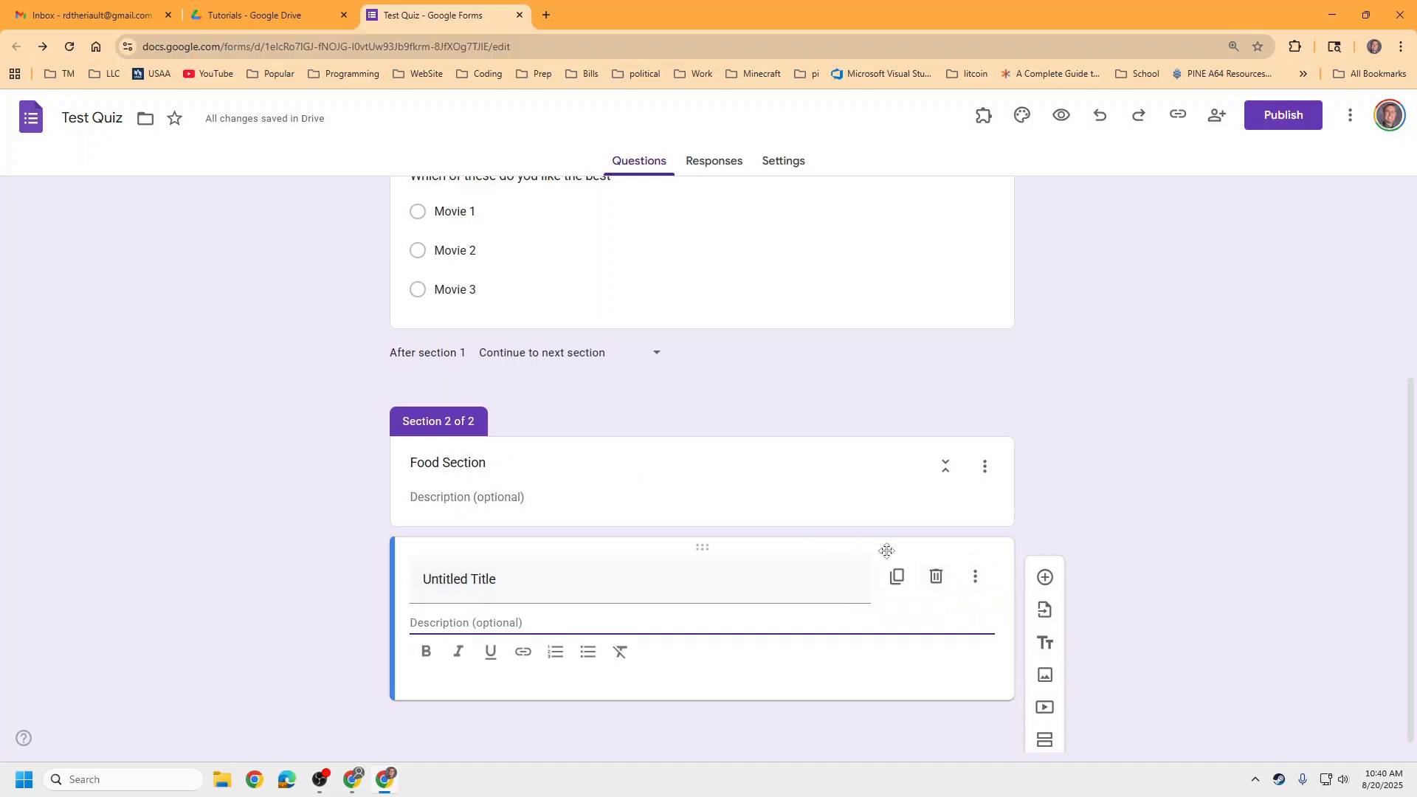
click(936, 577)
scroll(708, 506, up, 4)
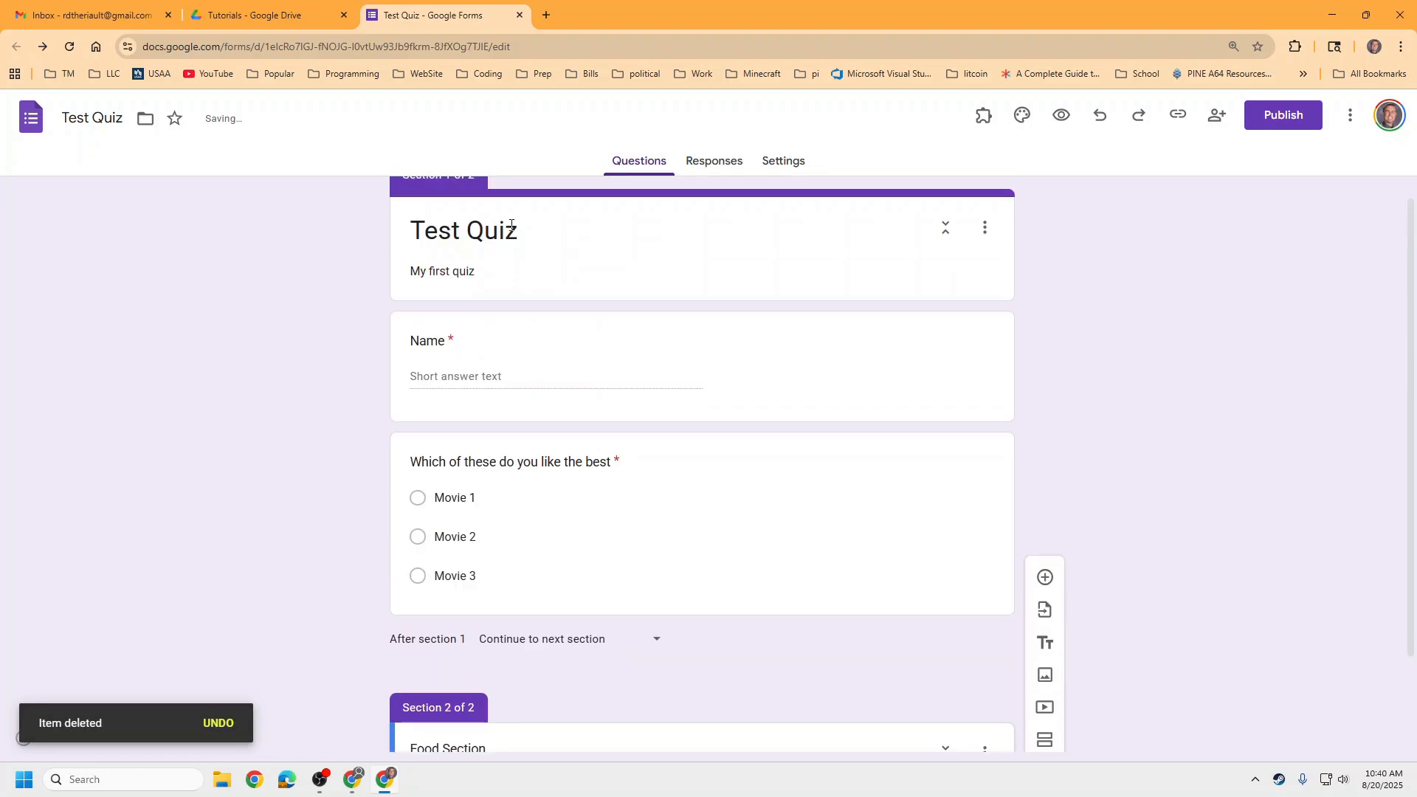
scroll(587, 452, down, 2)
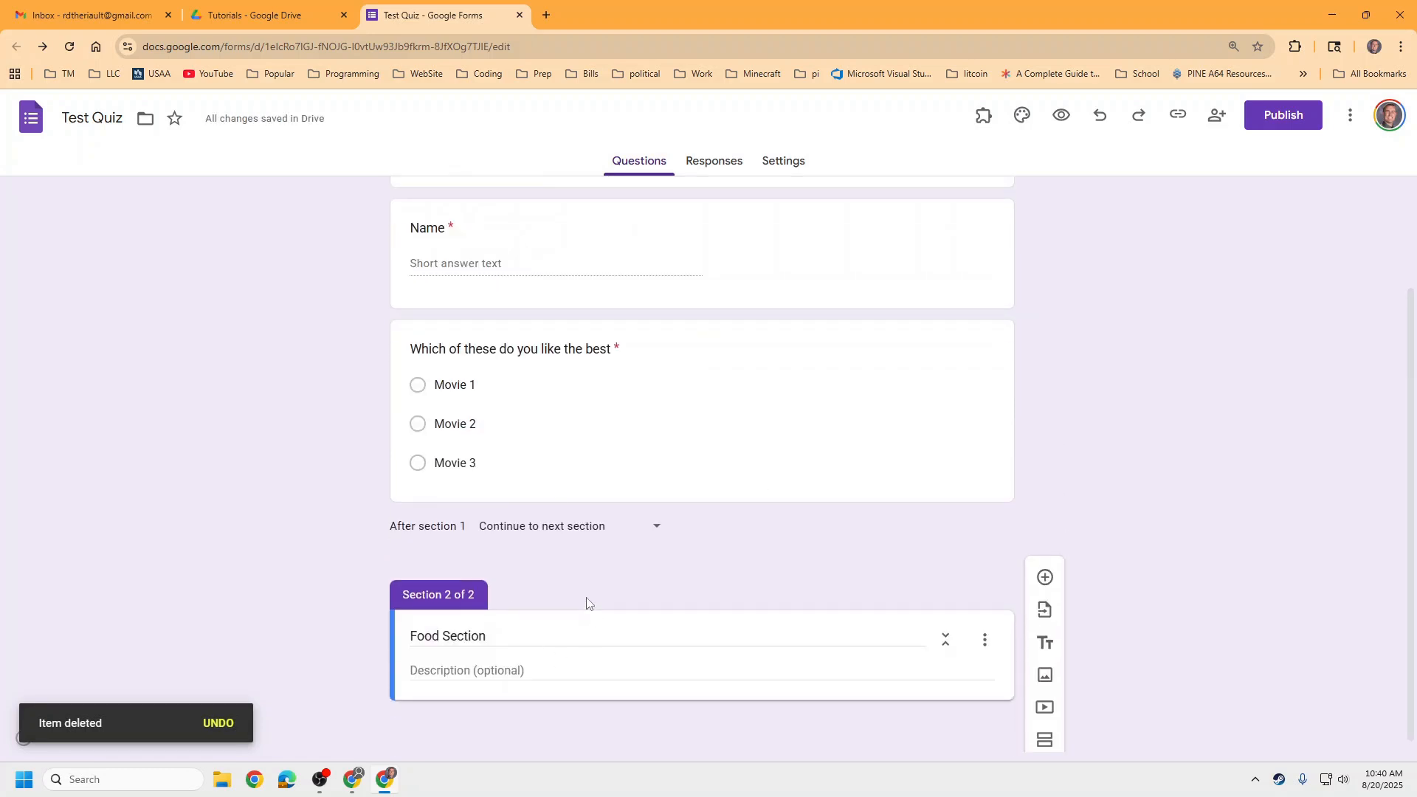
click(841, 469)
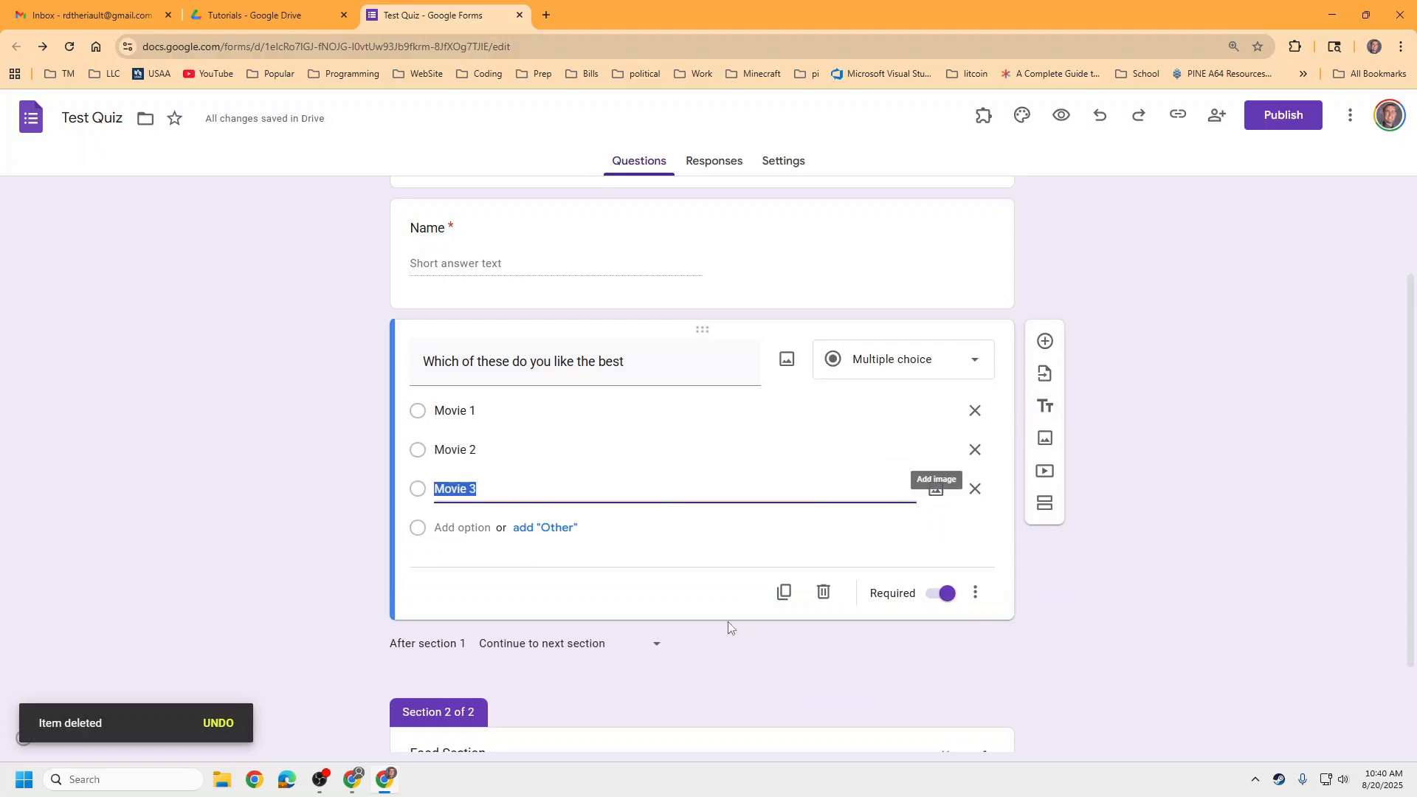
scroll(734, 653, down, 2)
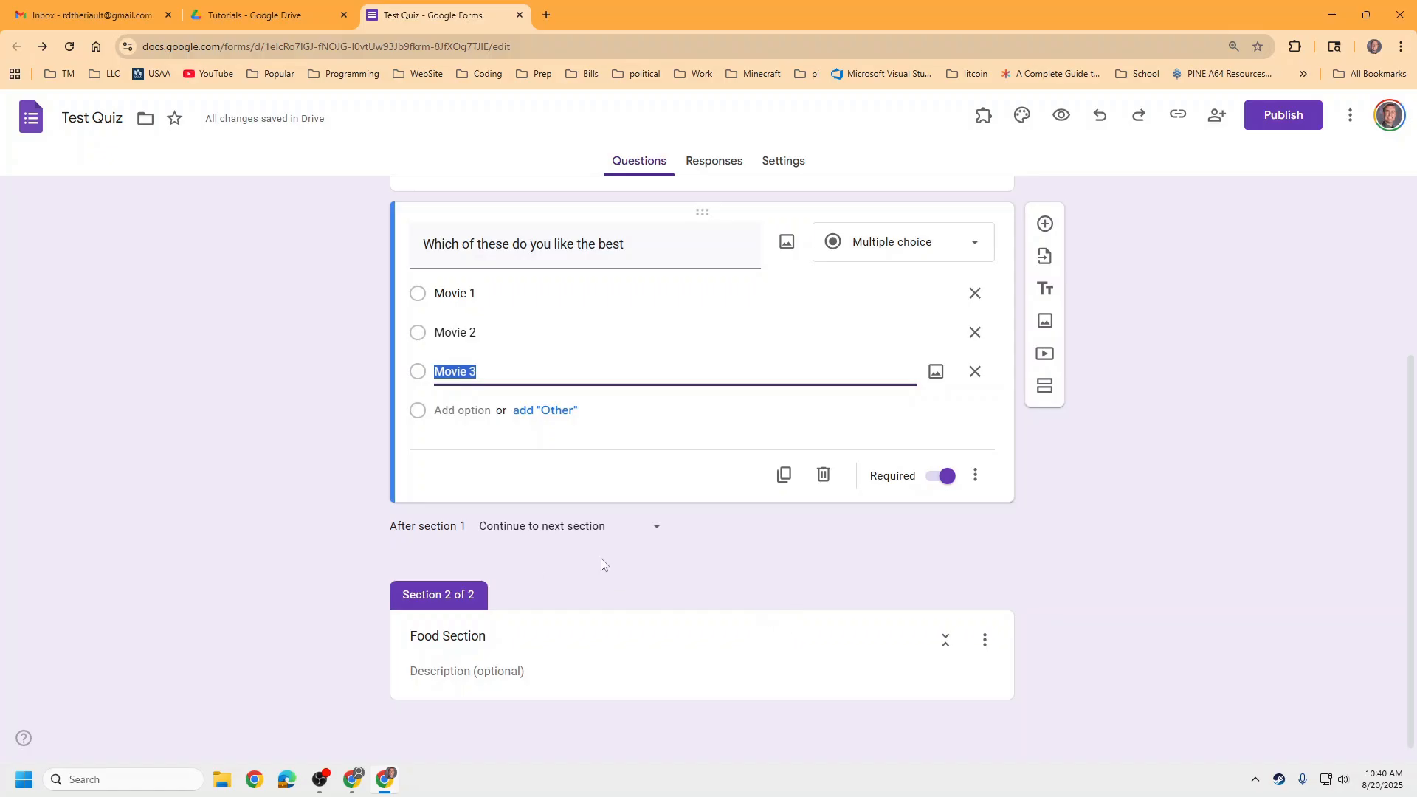
Step: Add a new question to the Food Section and look through the available question types
click(637, 629)
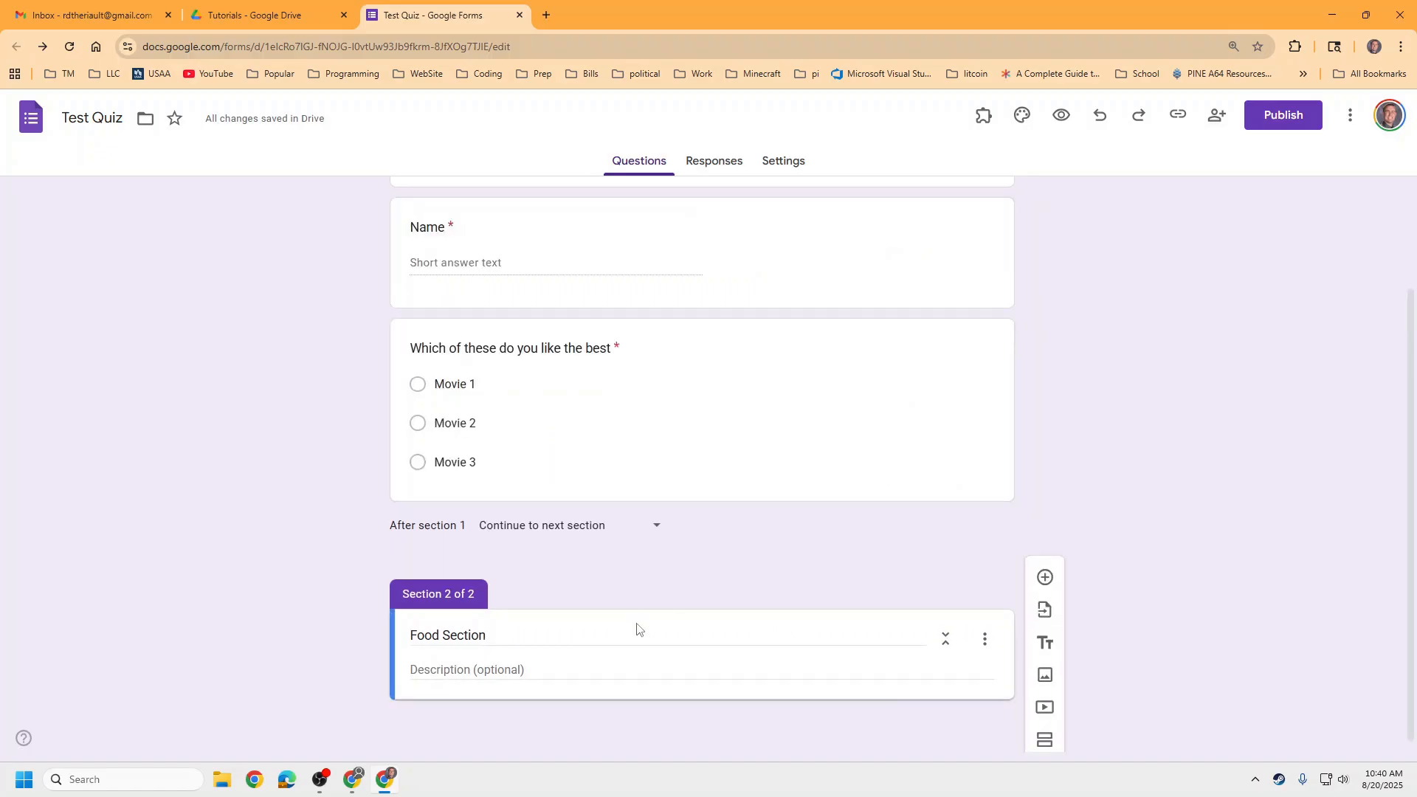
click(1044, 578)
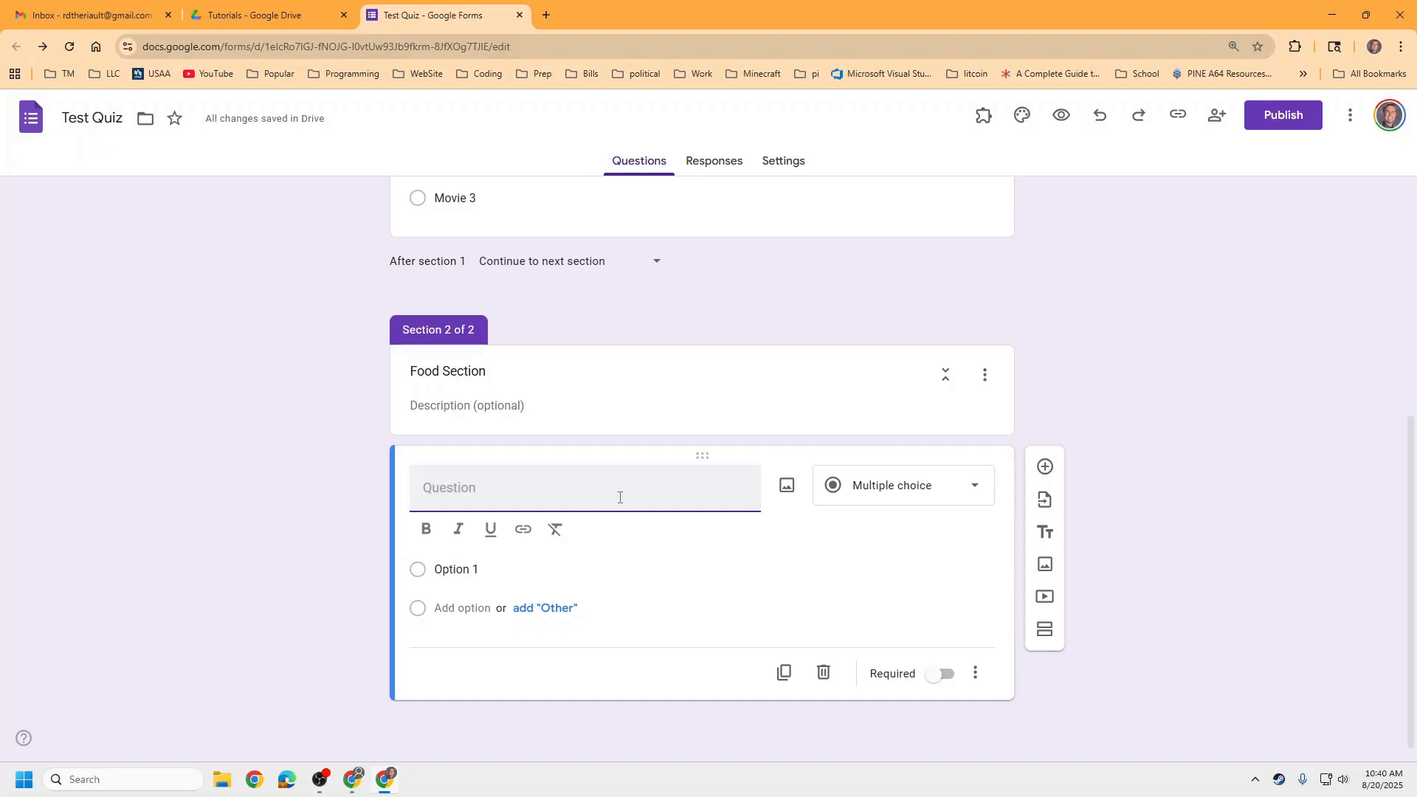
click(970, 487)
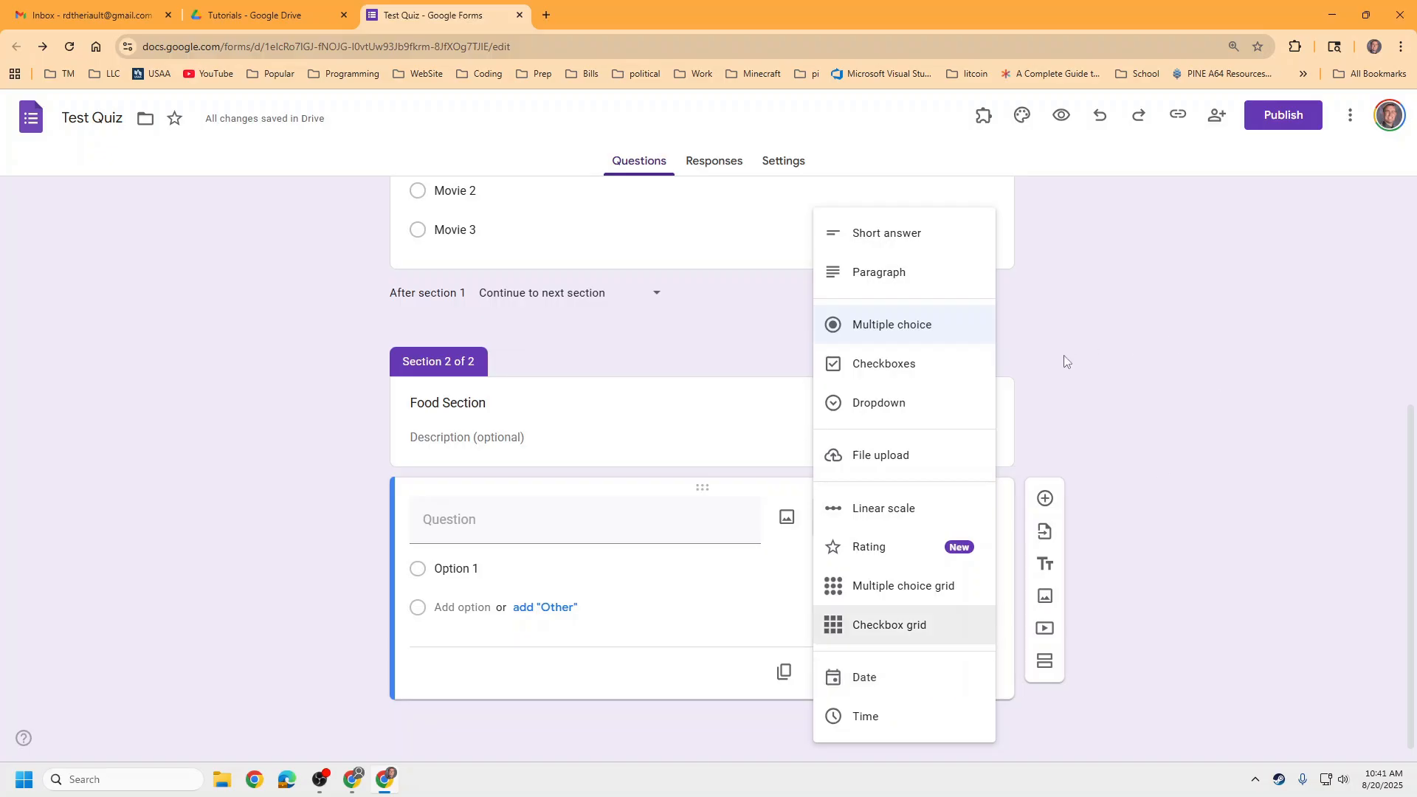
click(1157, 342)
Step: Enter "Which of these foods do you like?" as the text of the new question
click(637, 528)
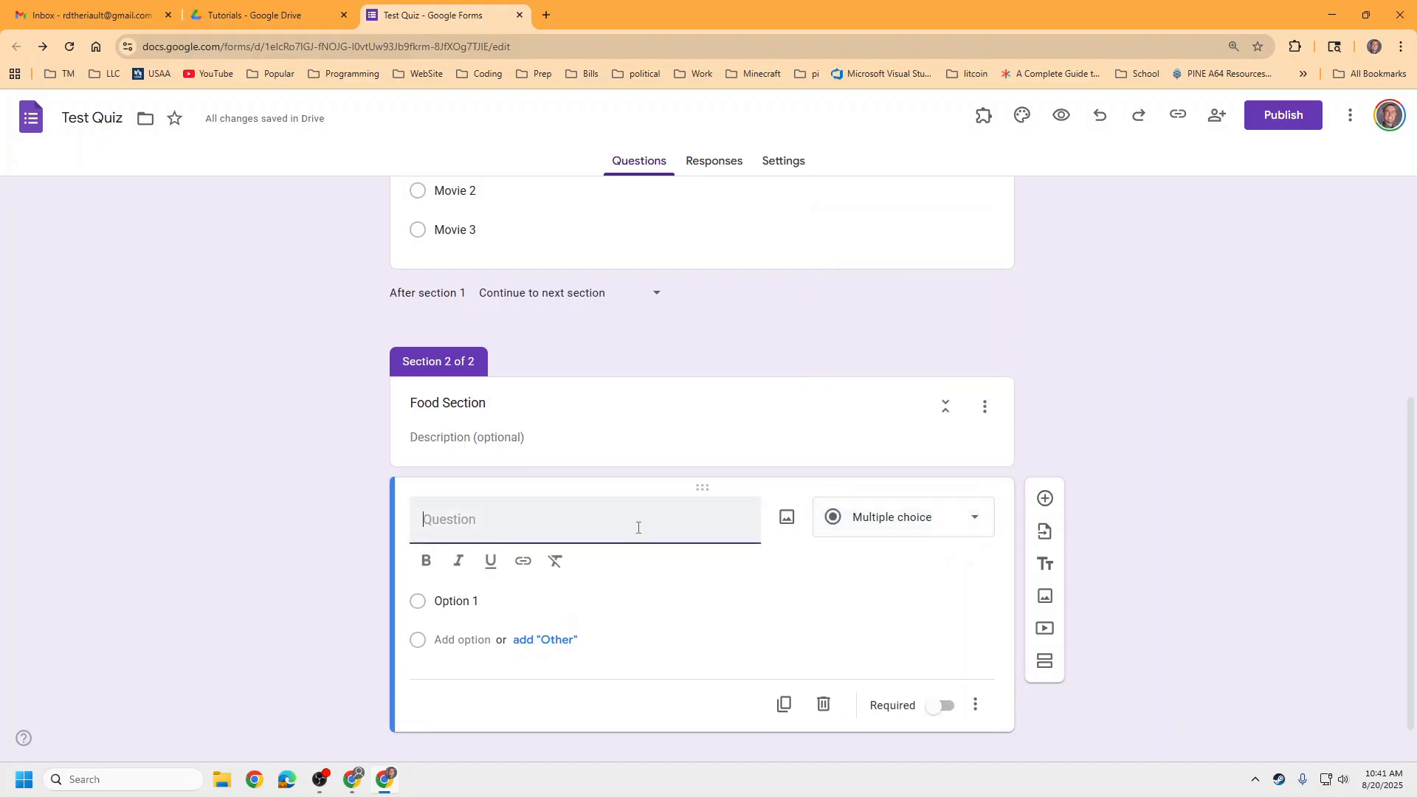
text(Wich)
key(BackSpace)
key(BackSpace)
text(hici of)
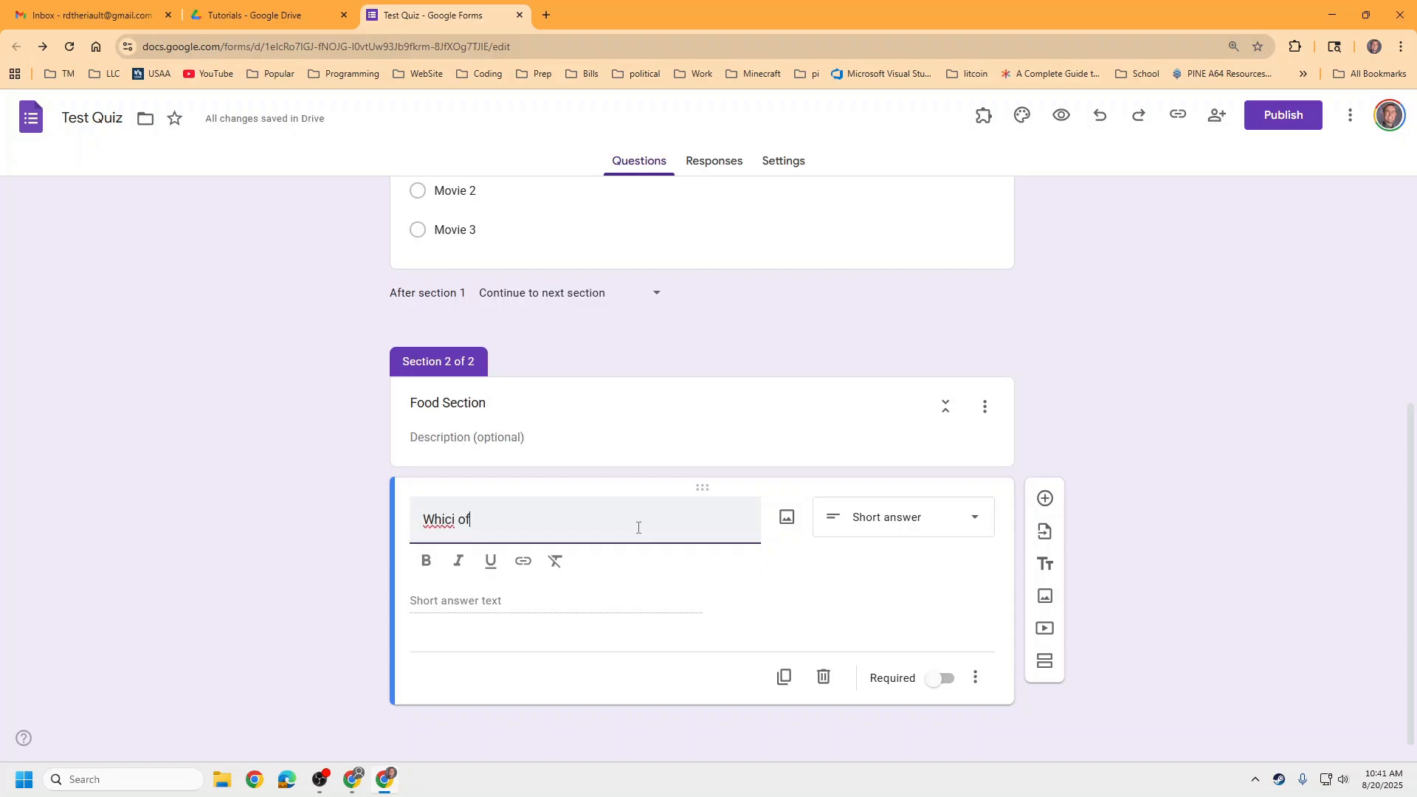
key(BackSpace)
text(h of these foods do you like)
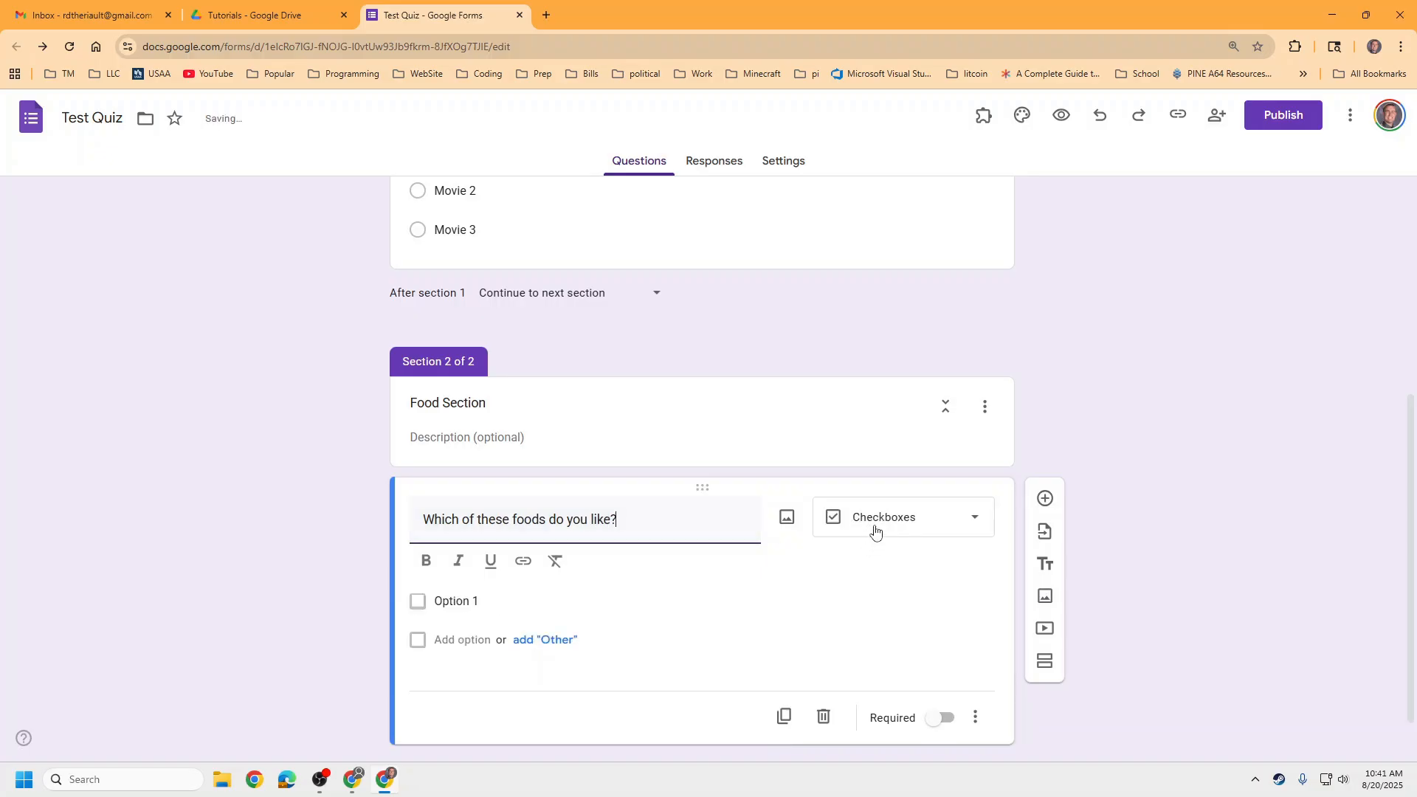
scroll(882, 532, up, 5)
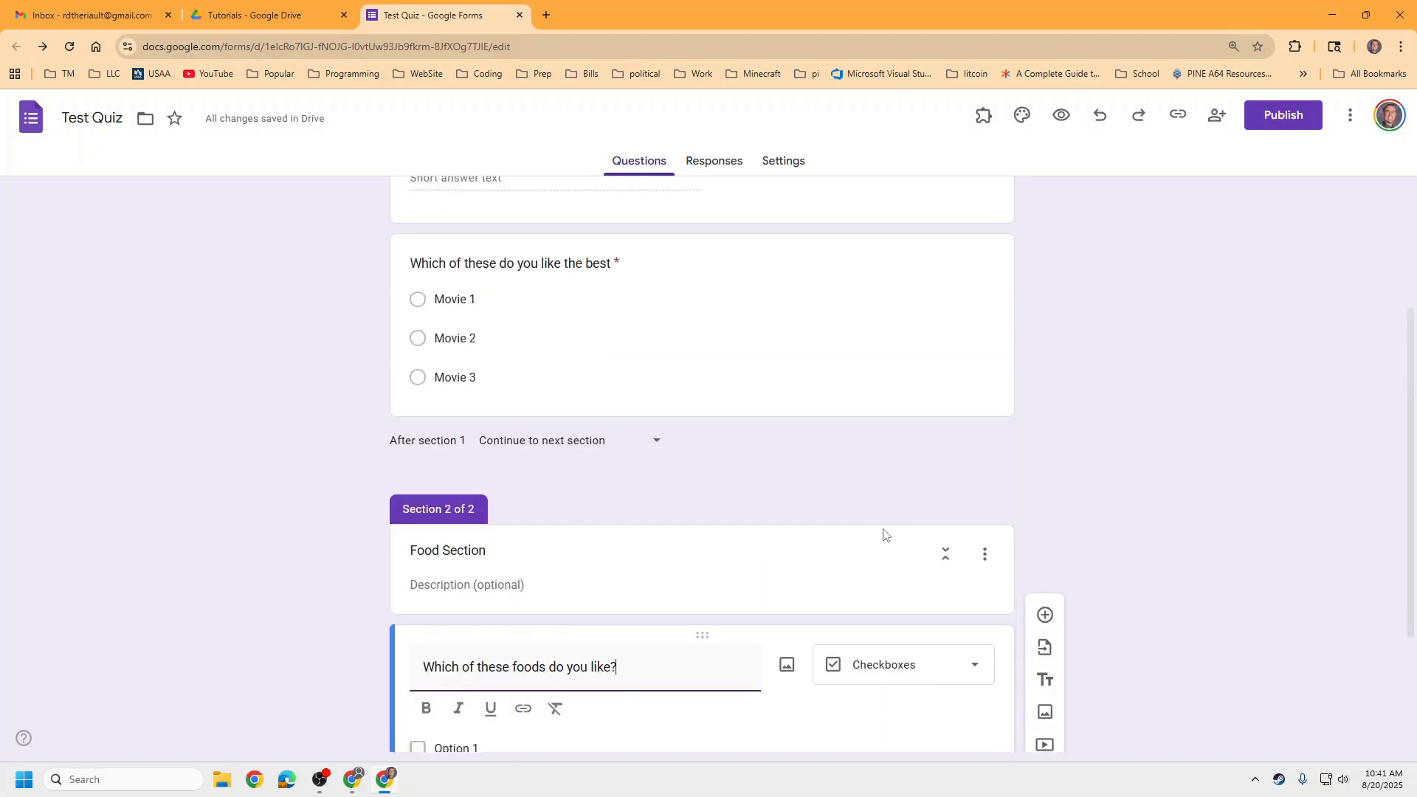
click(884, 529)
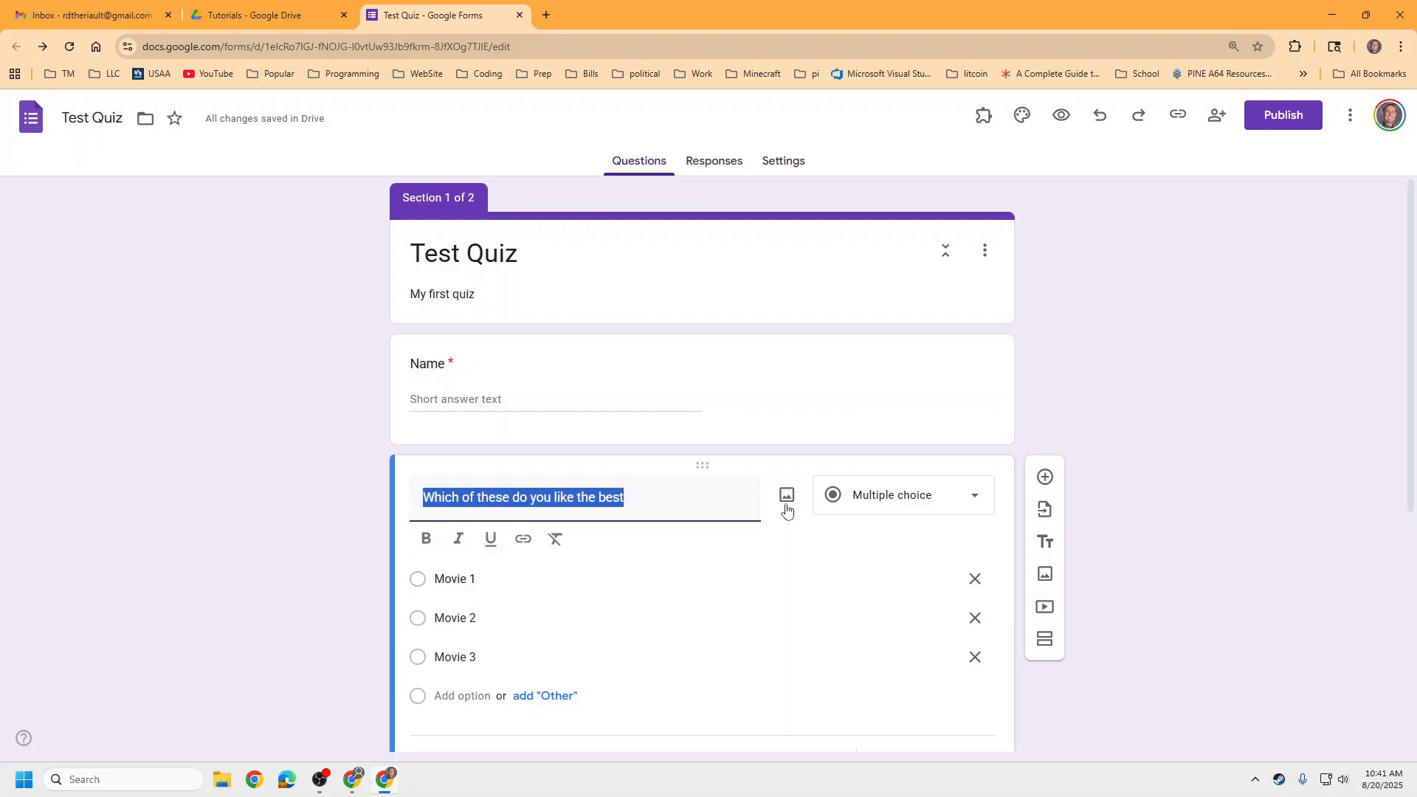
scroll(786, 508, down, 5)
Step: Give the foods checkbox question four answer options: "Candy", "Cake", "Pizza" and "Carrots"
click(635, 625)
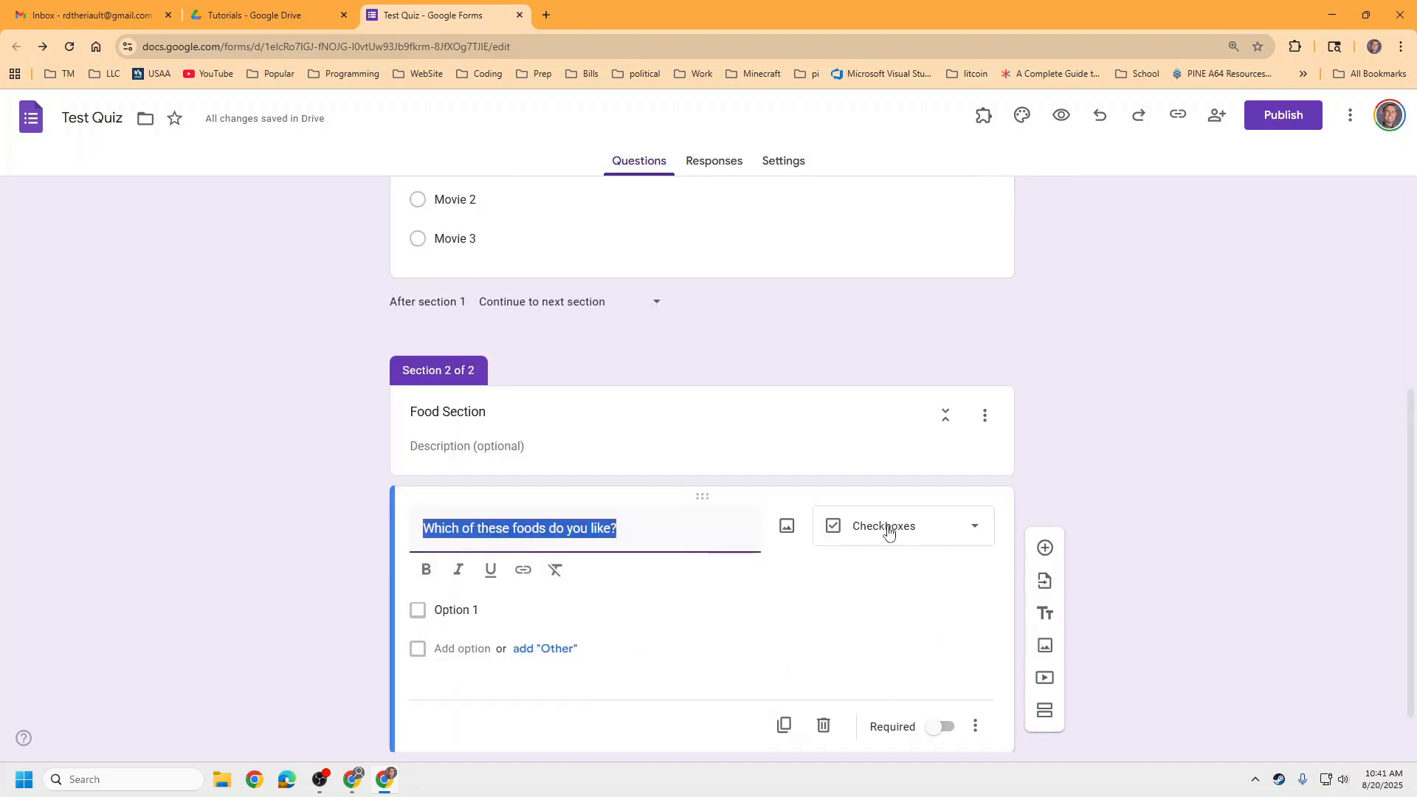
click(481, 610)
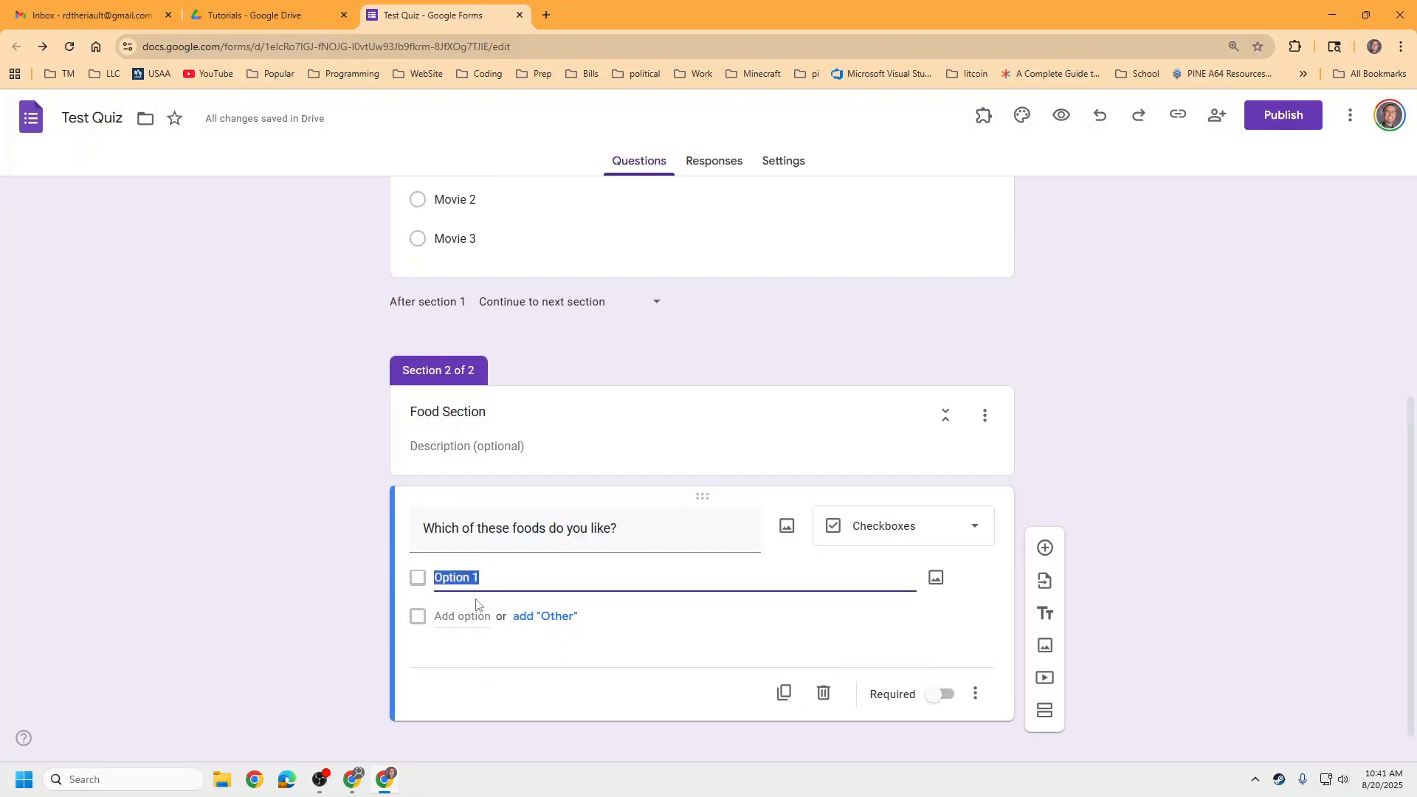
text(Candy)
key(Return)
text(Cake)
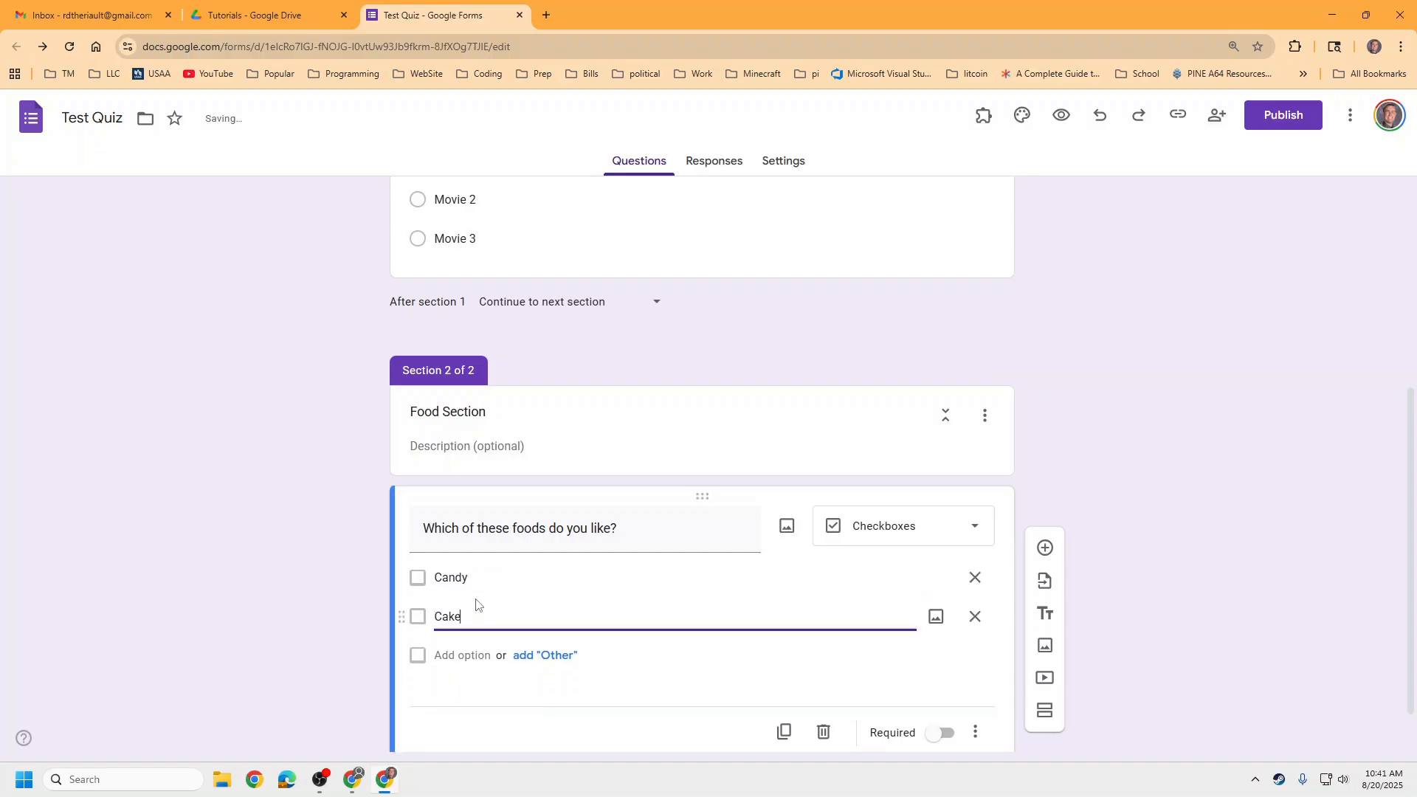
key(Return)
text(P)
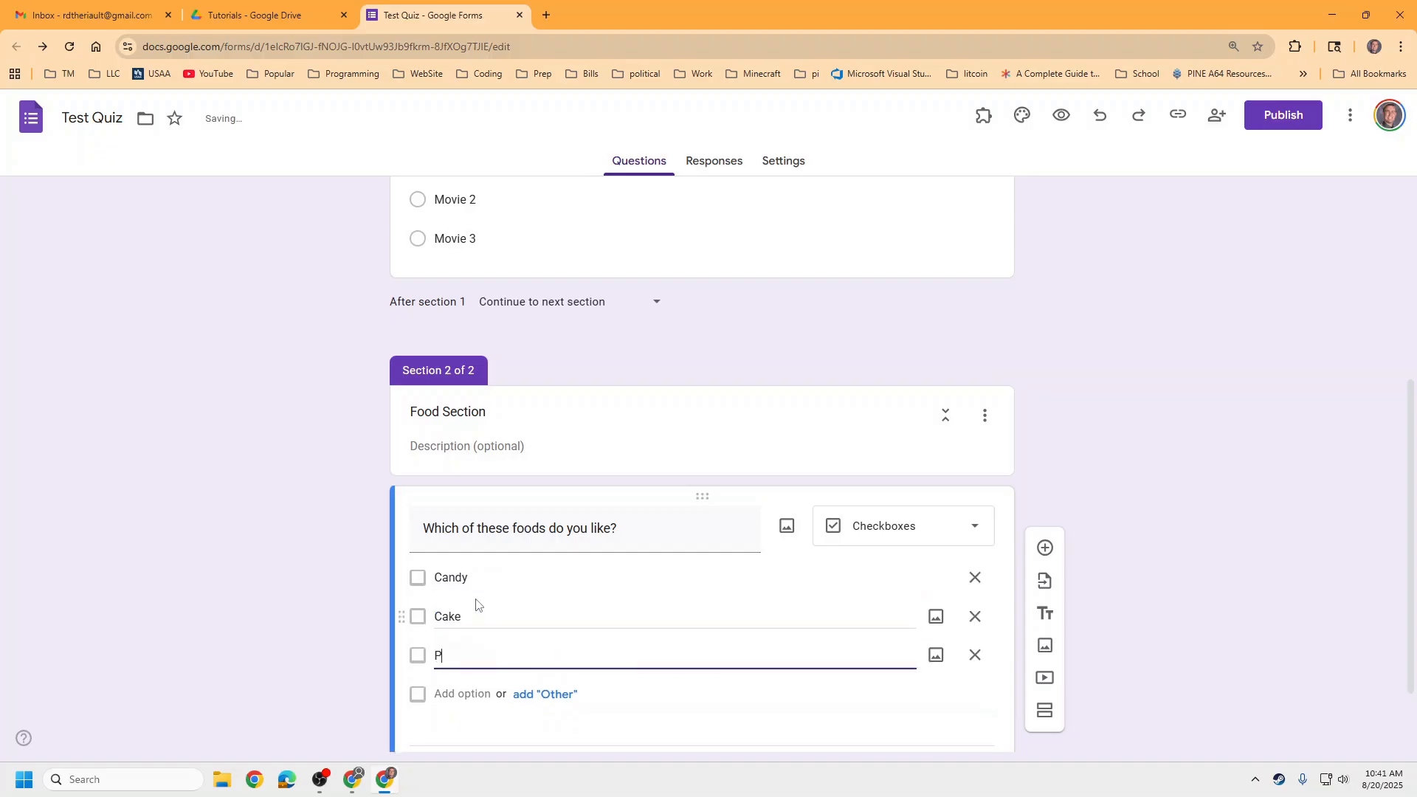
text(izza)
key(Return)
text(Carrots)
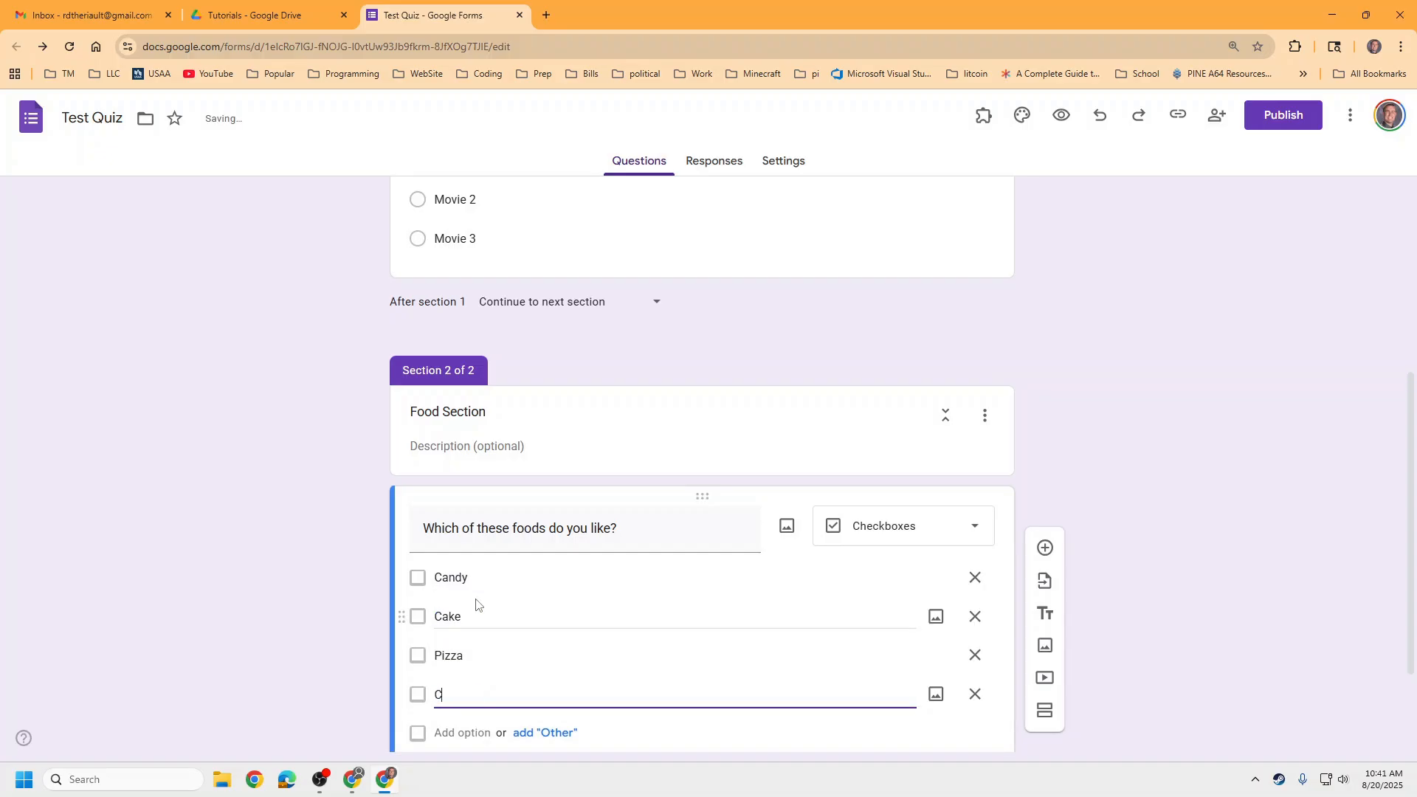
Step: Make the foods checkbox question required
scroll(487, 591, down, 1)
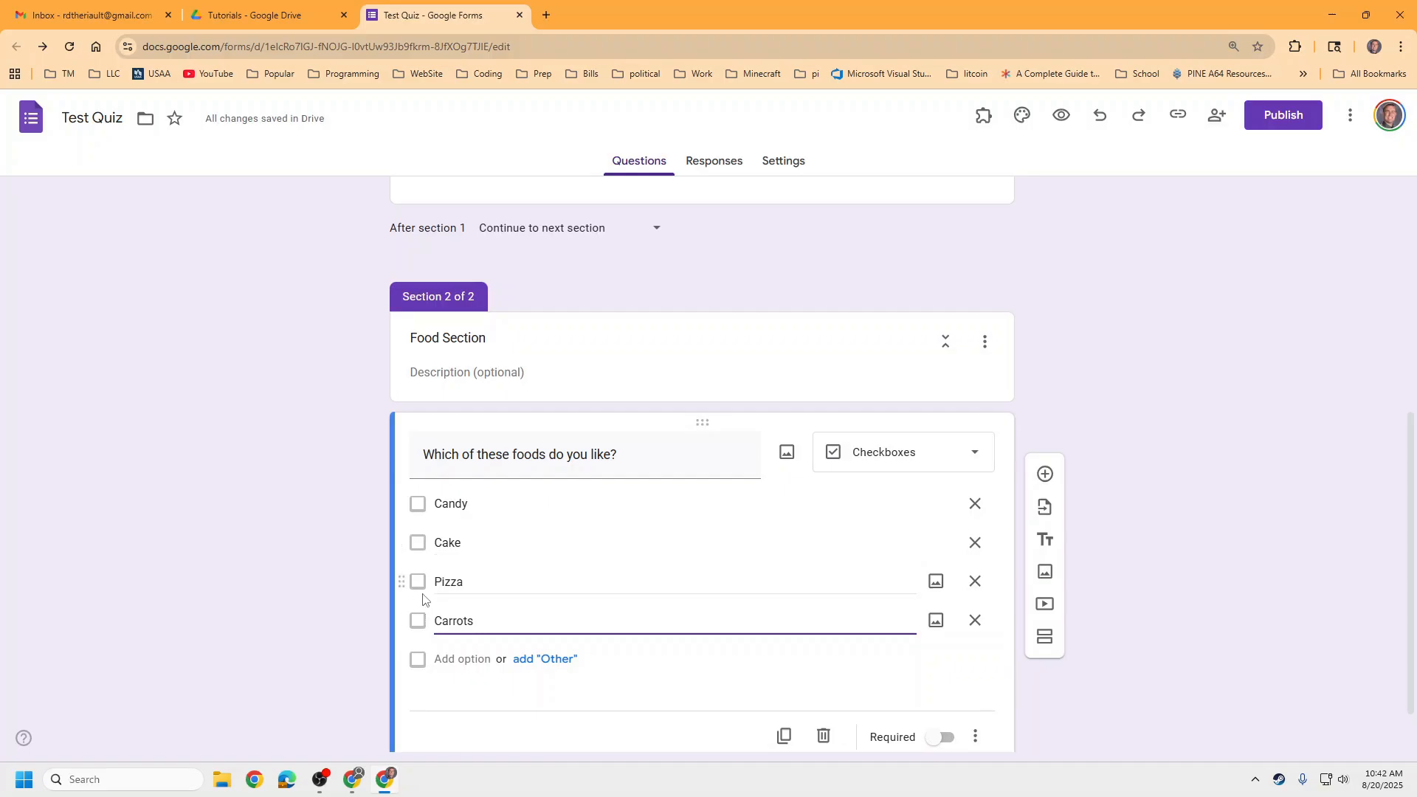
scroll(464, 567, up, 5)
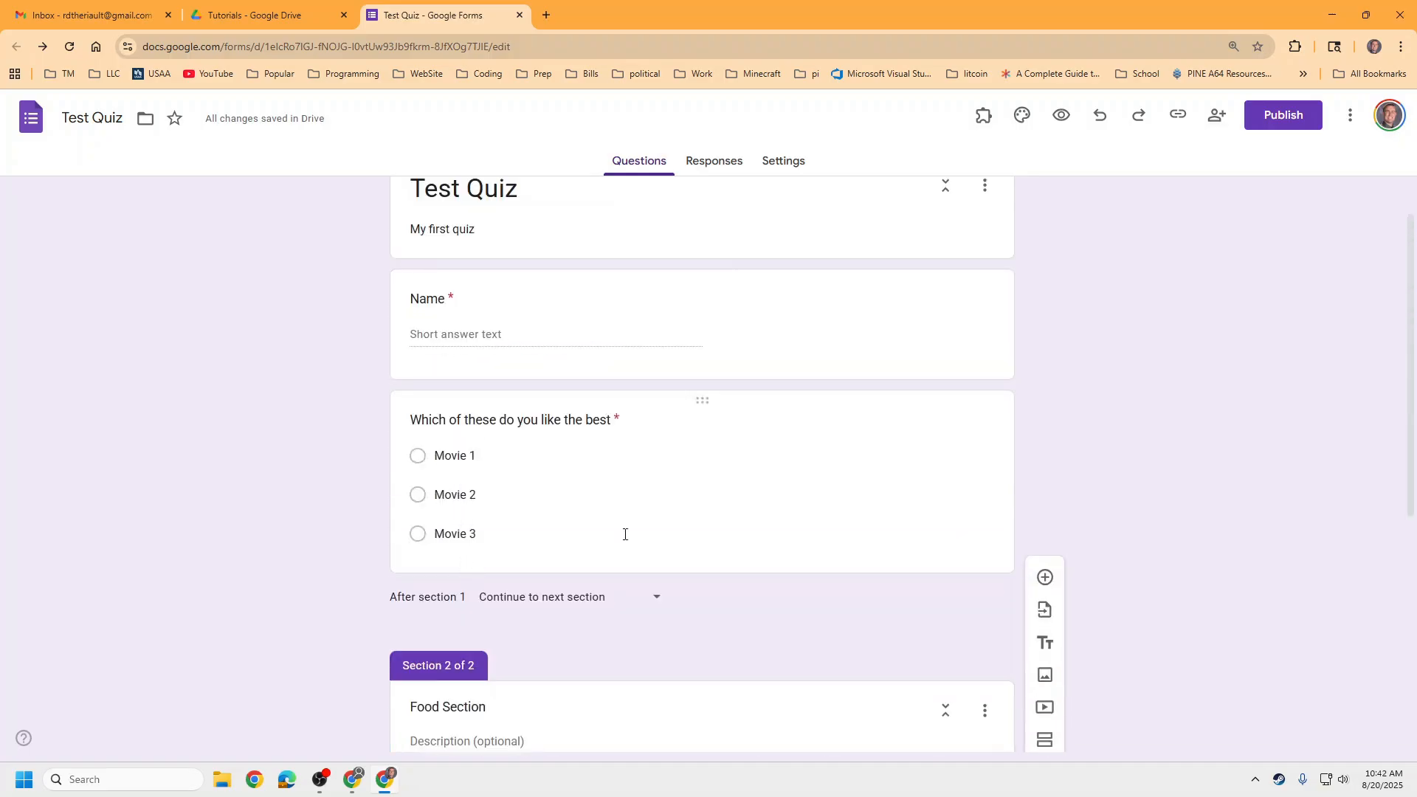
scroll(621, 539, down, 5)
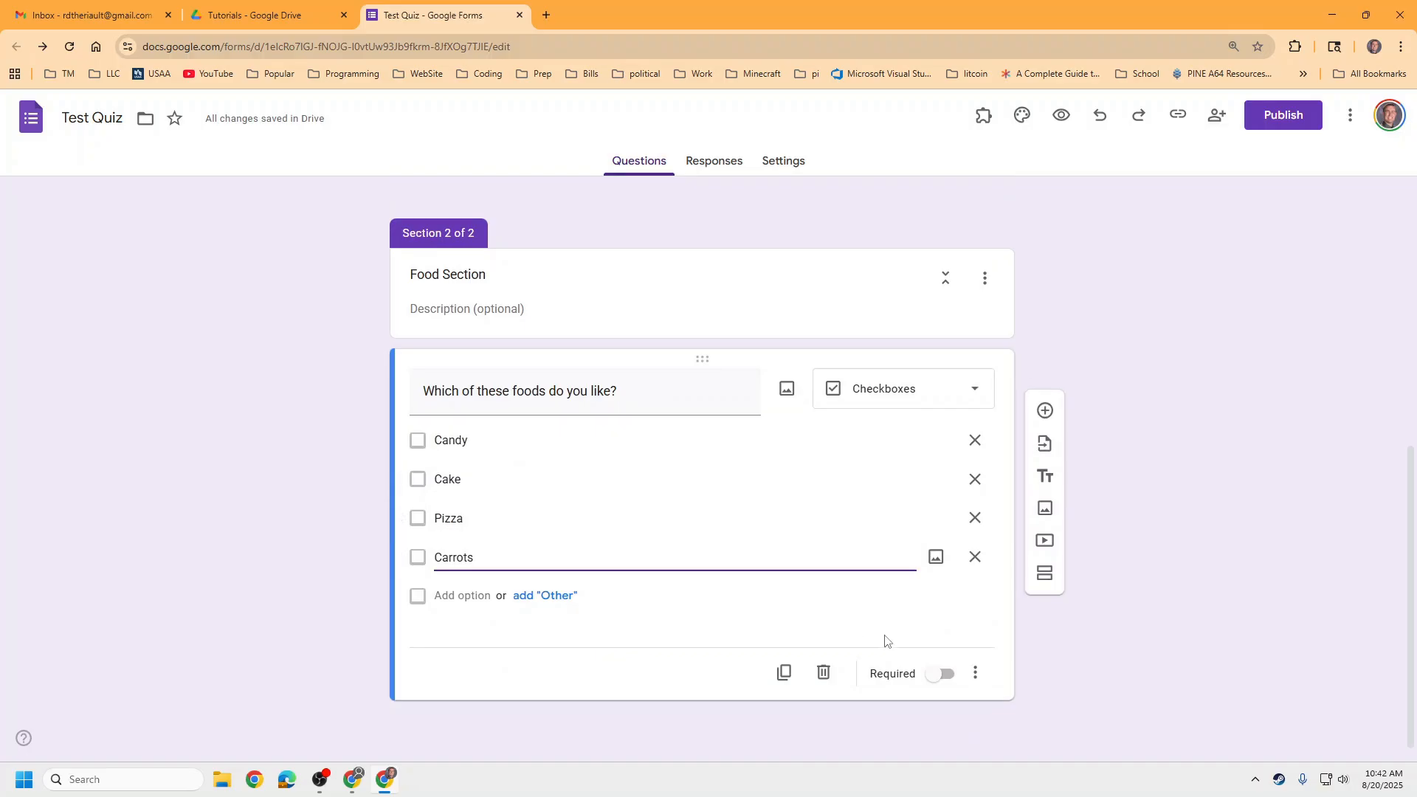
click(938, 674)
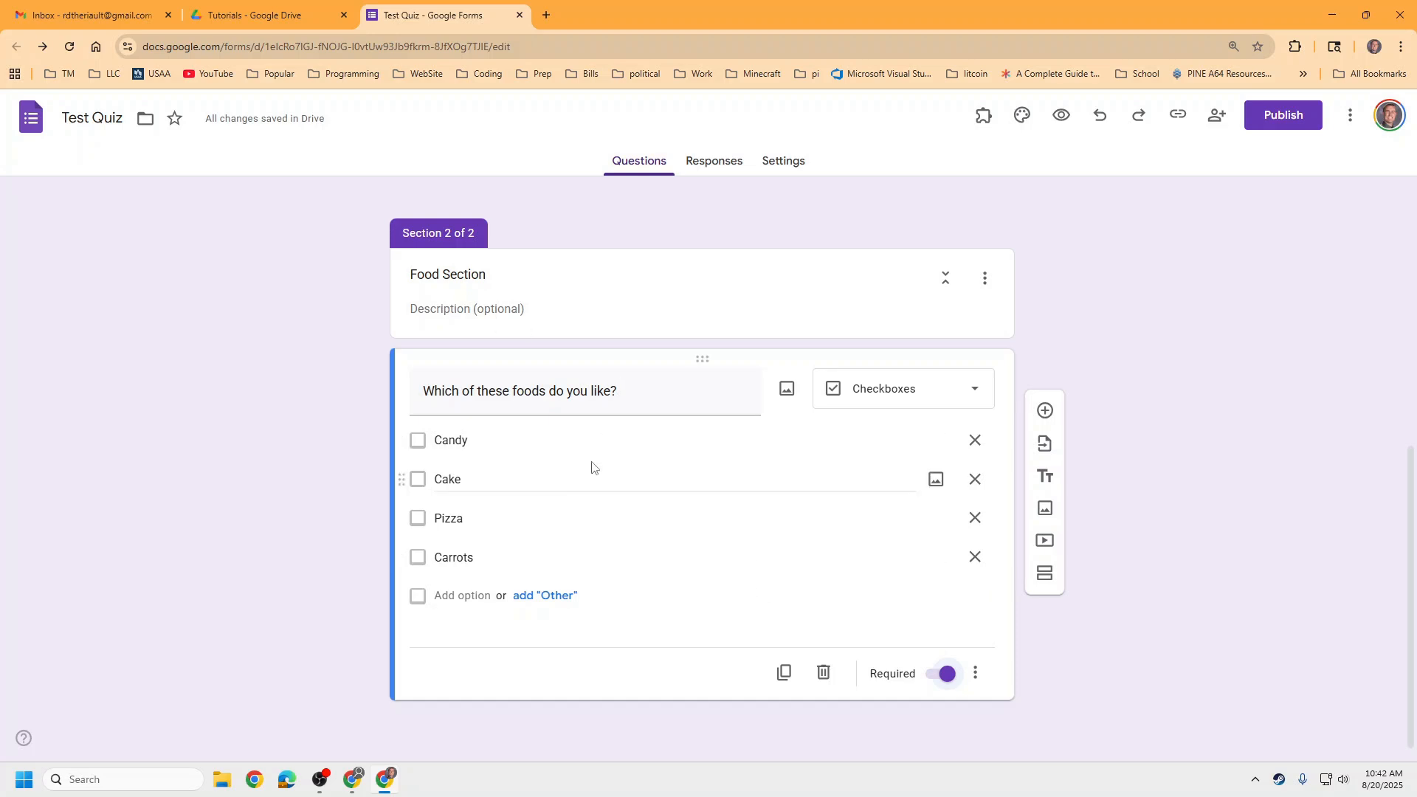
Step: Review the form's questions, check its responses page, and return to the questions
scroll(591, 468, up, 6)
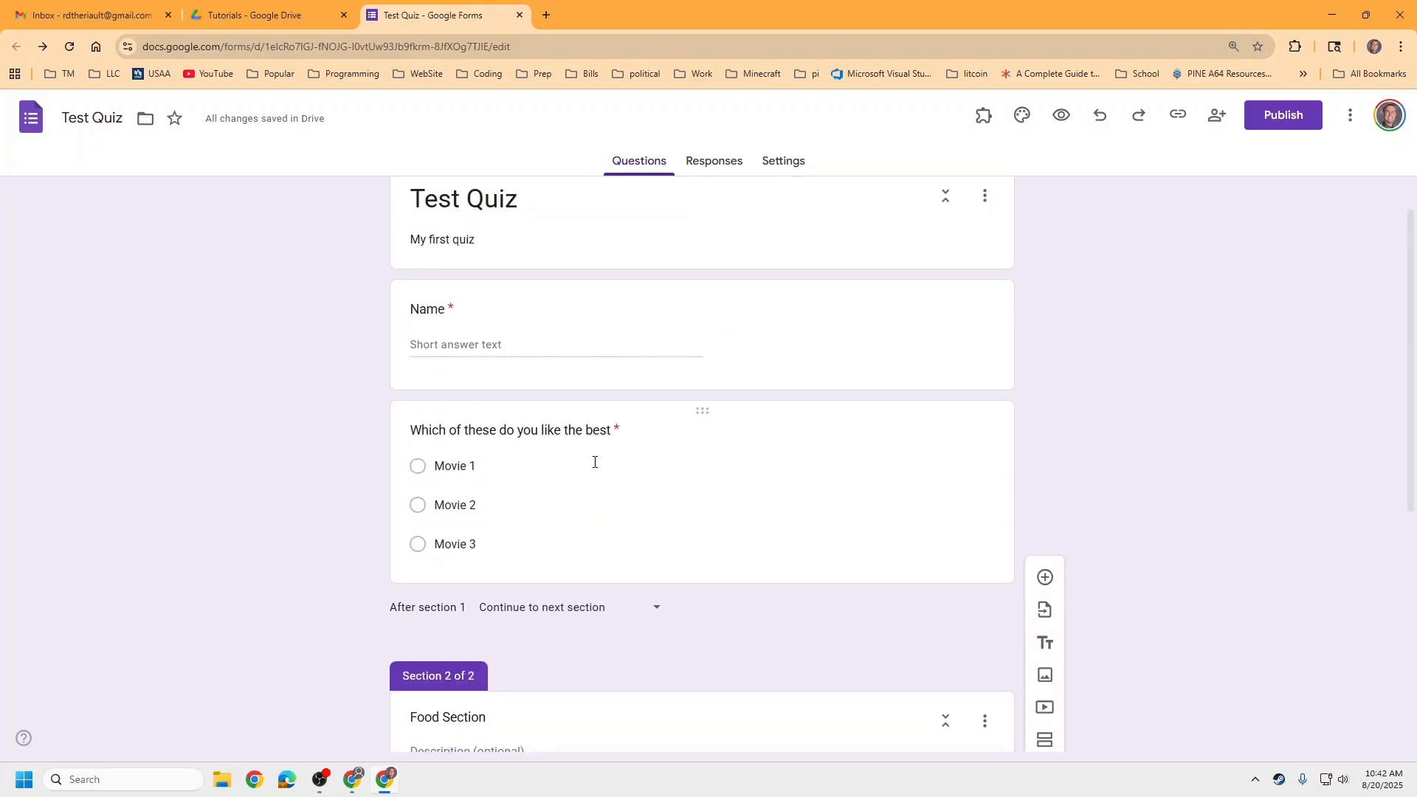
scroll(593, 462, down, 2)
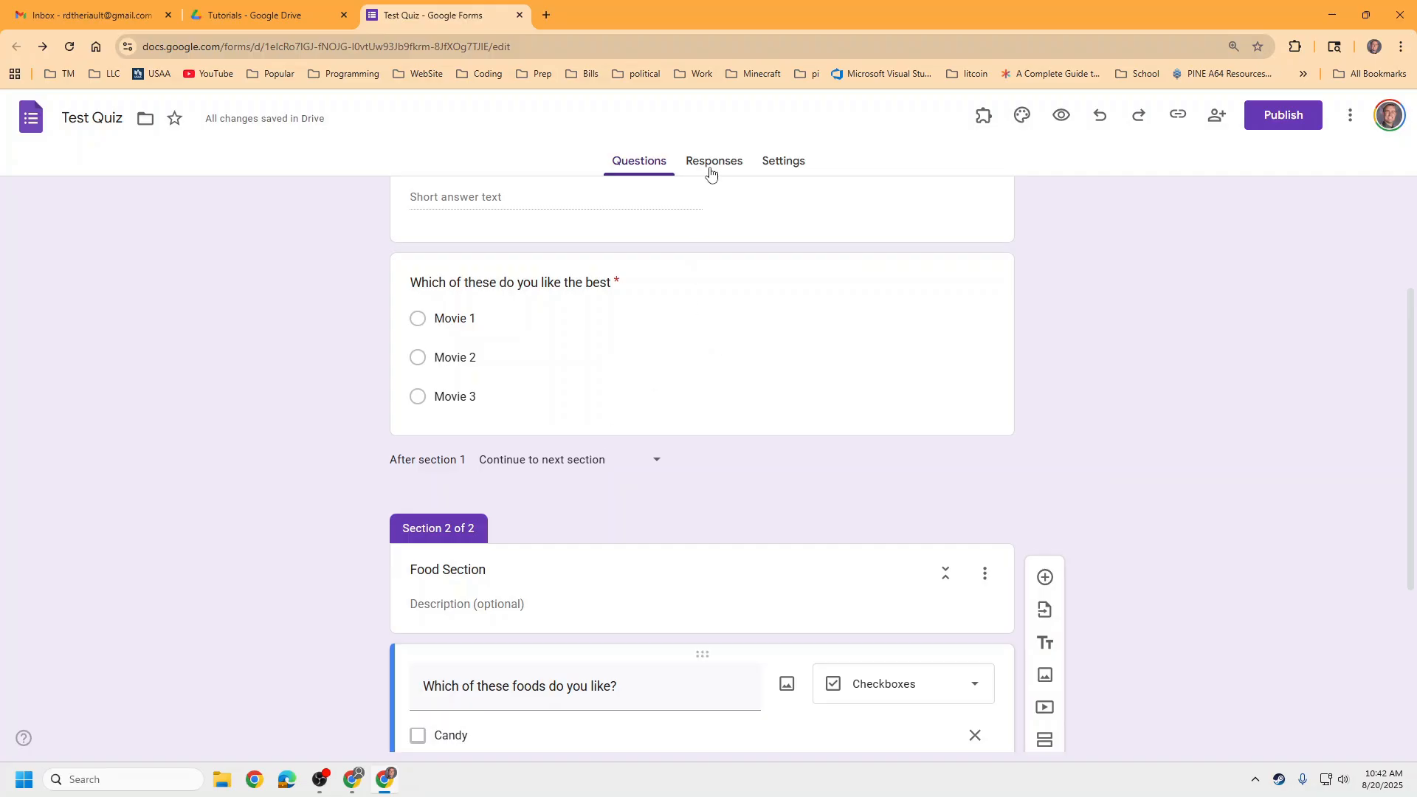
click(708, 169)
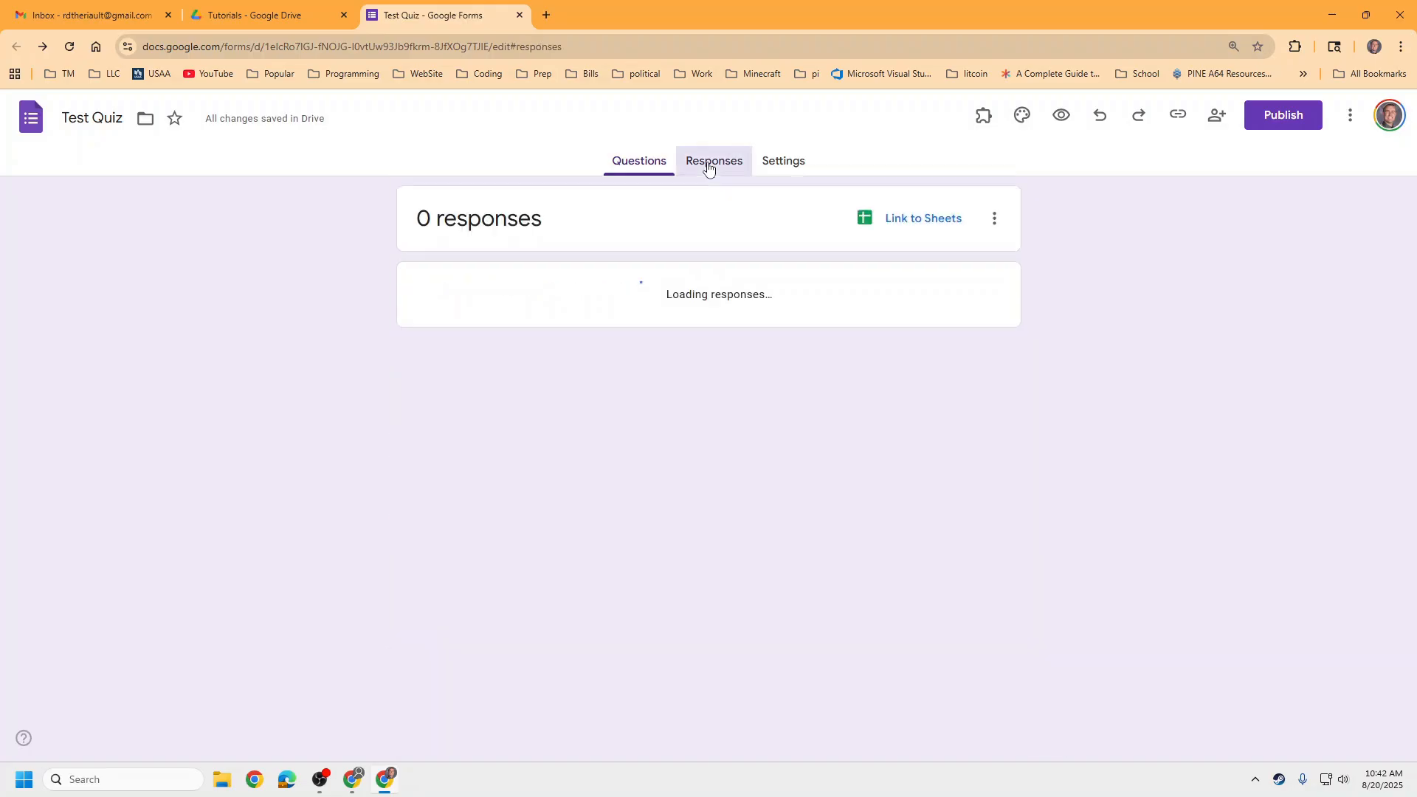
click(641, 162)
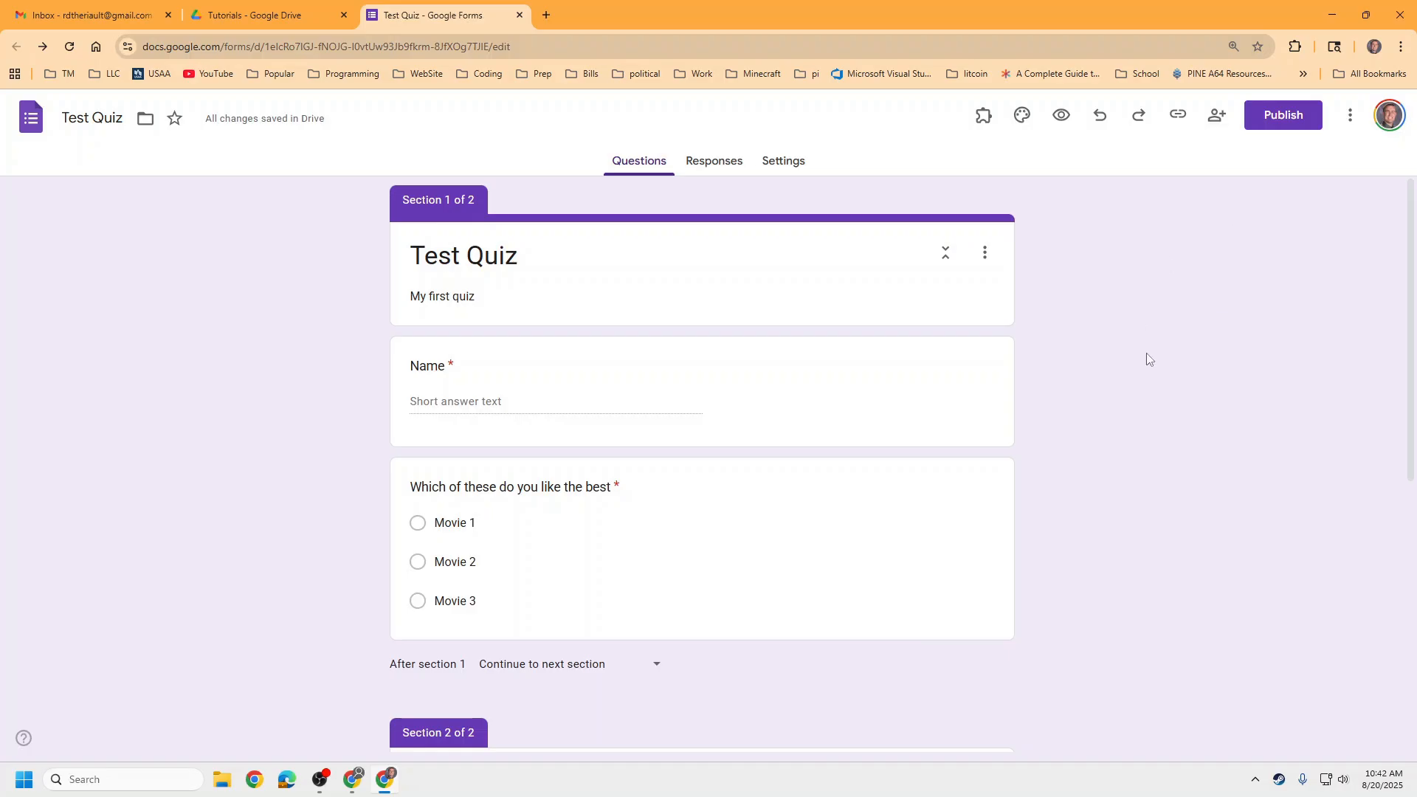
Step: Preview the unpublished quiz and read the notice about accepting responses
scroll(1189, 395, down, 4)
click(1061, 115)
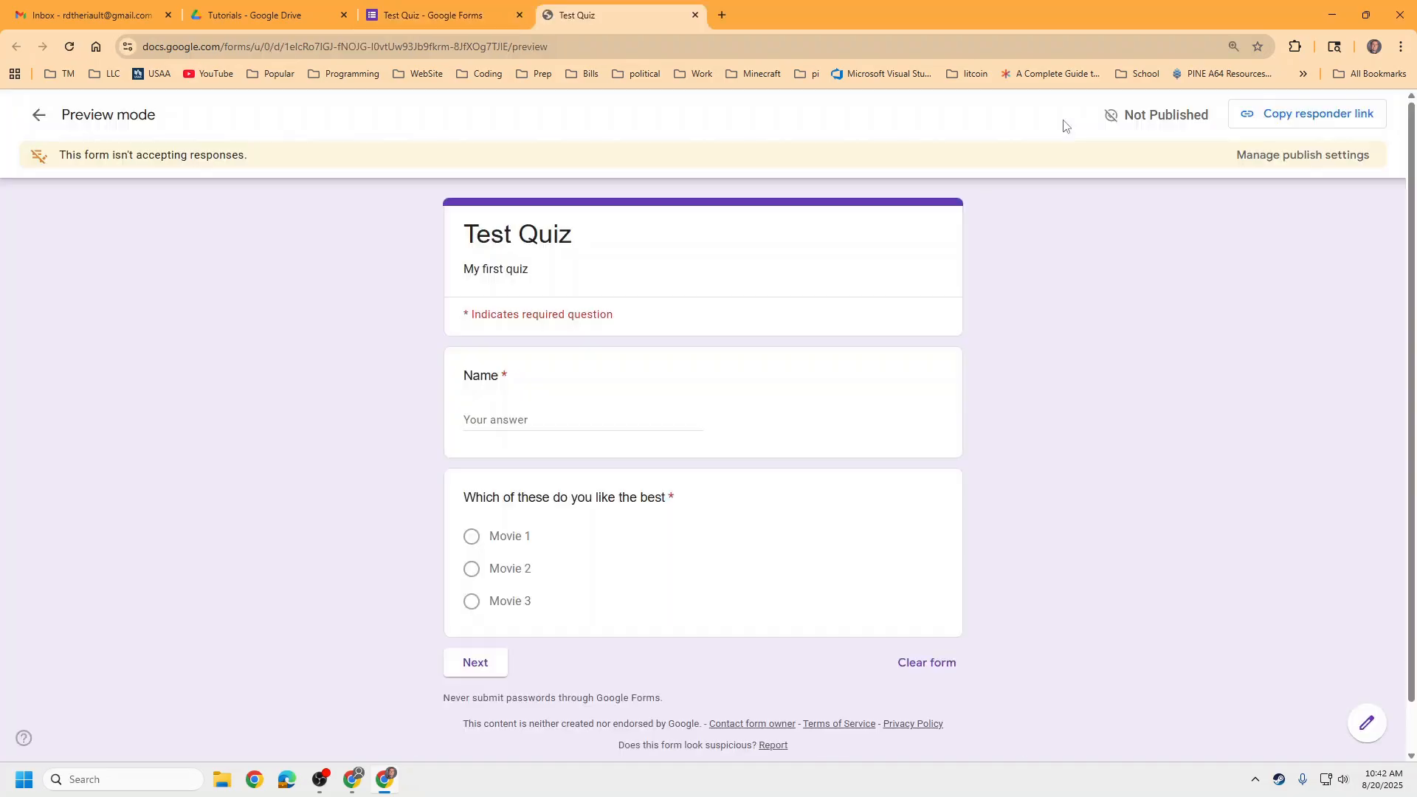
drag(253, 153, 58, 155)
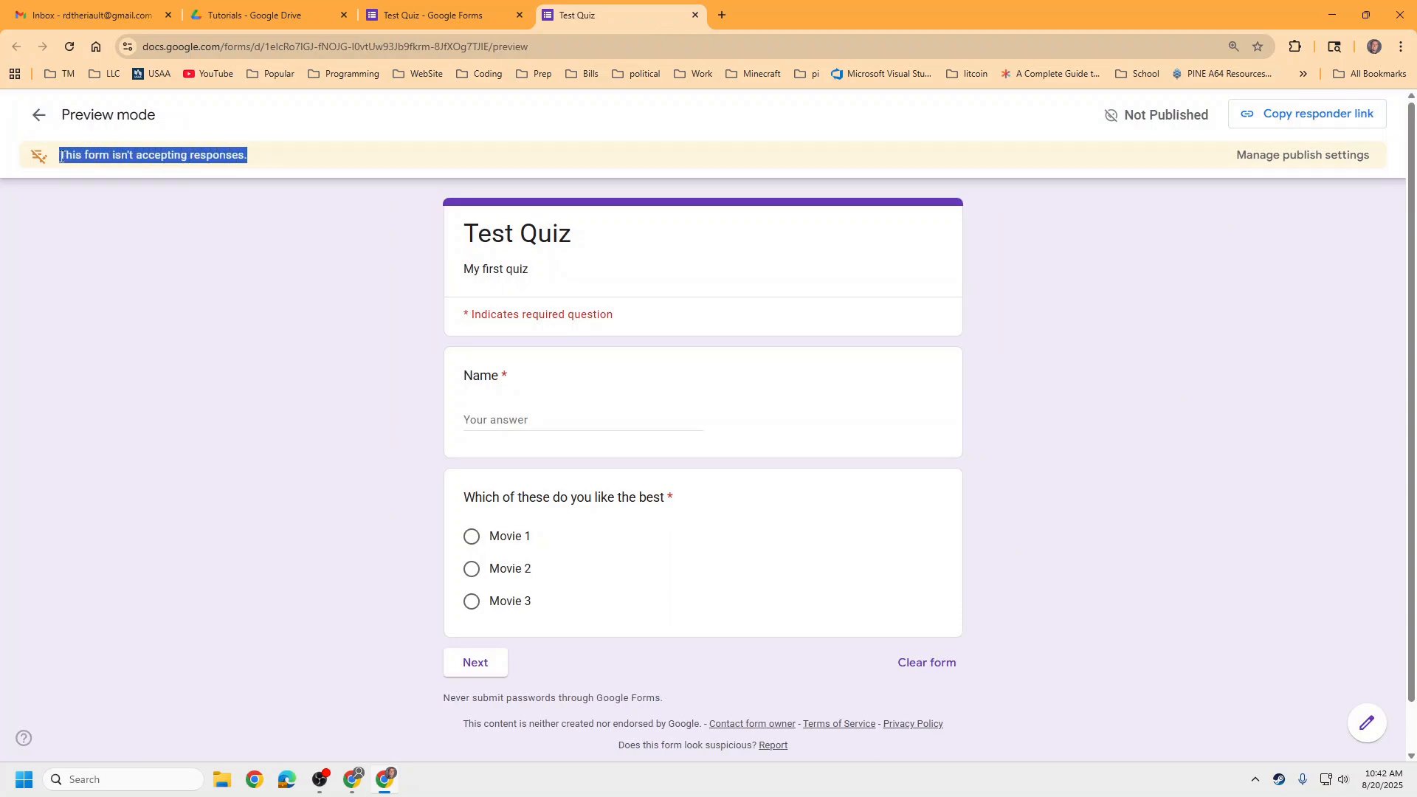
click(1207, 154)
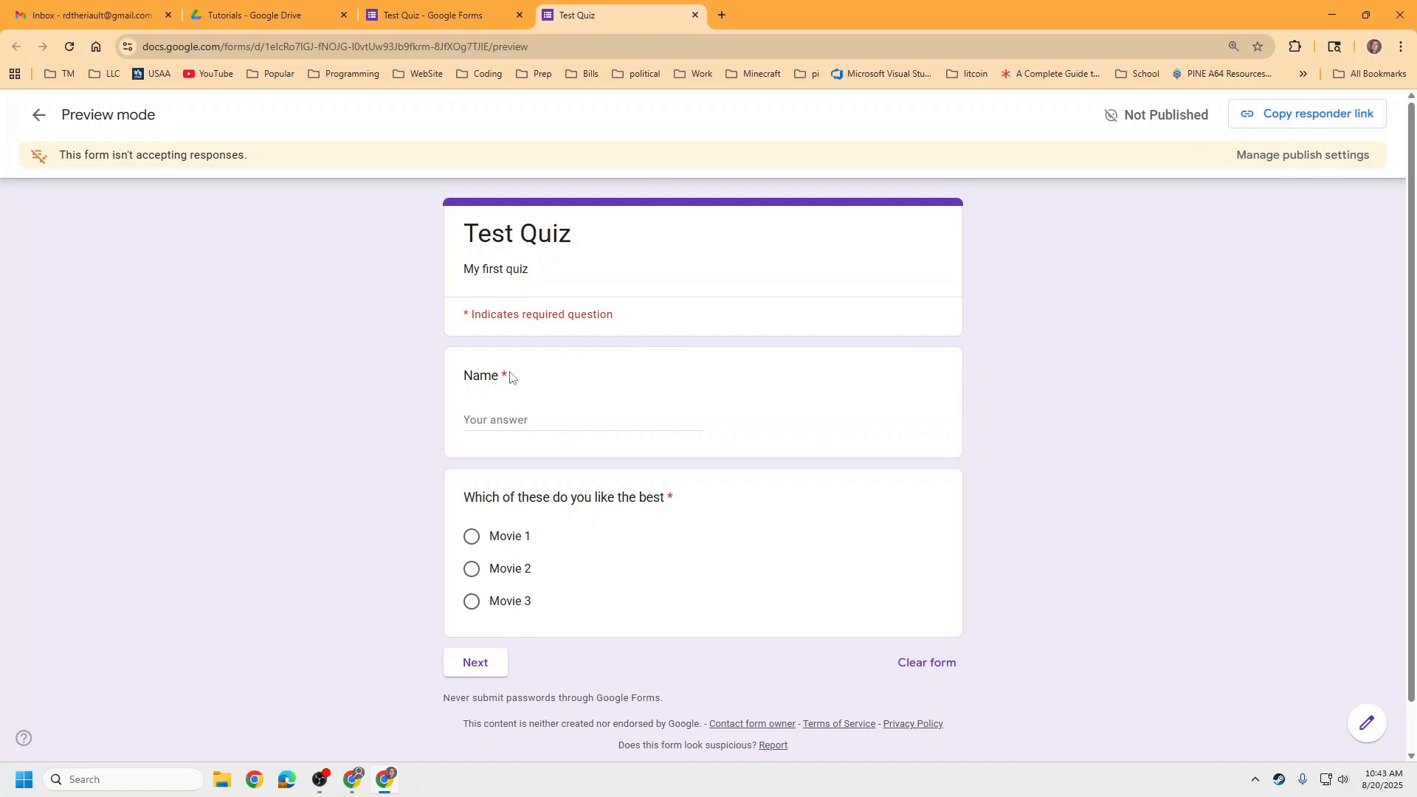
Step: Test the unpublished preview with "rewafwe" as the Name answer, Movie 1 as the movie, and Cake and Pizza as foods
text(rewafwe)
click(470, 536)
click(476, 662)
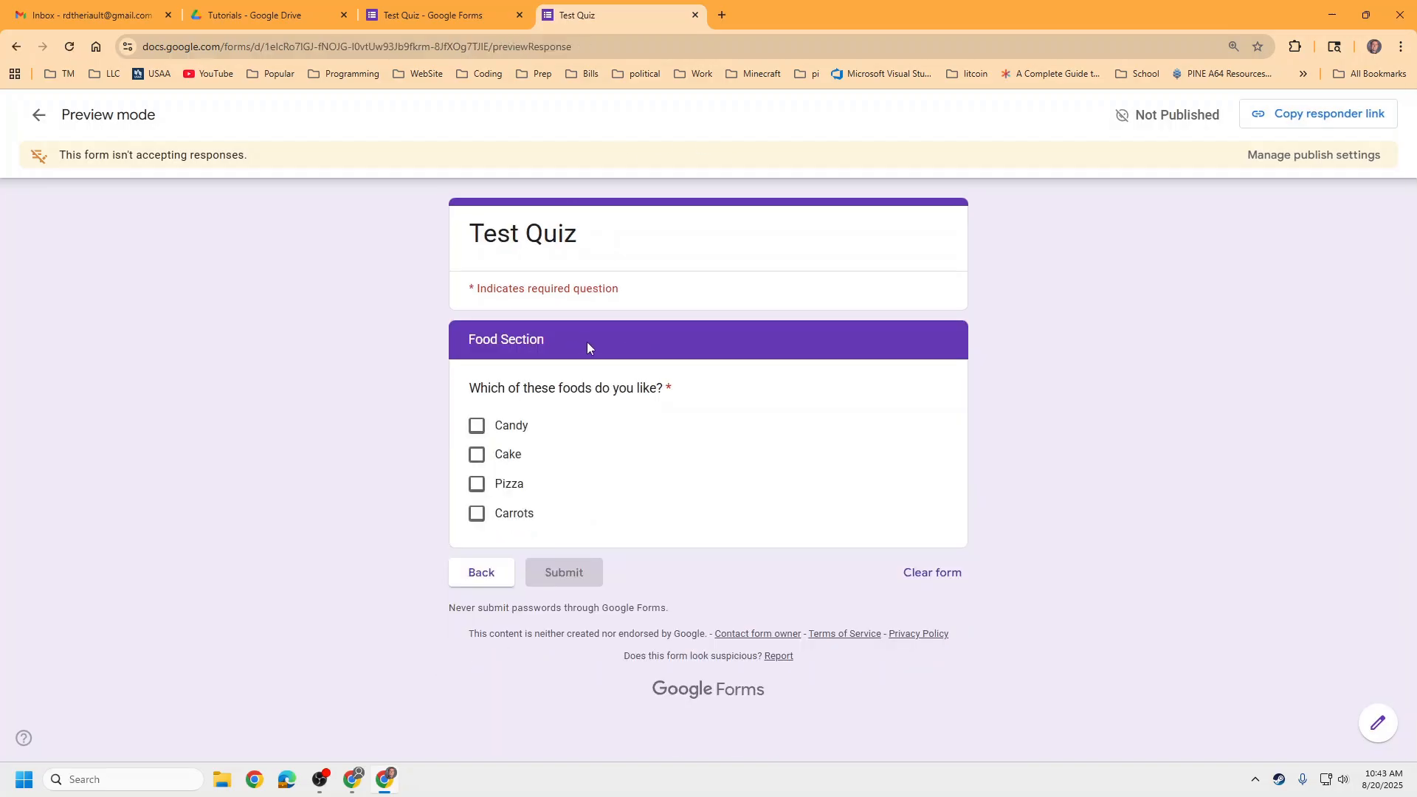
click(476, 455)
click(477, 484)
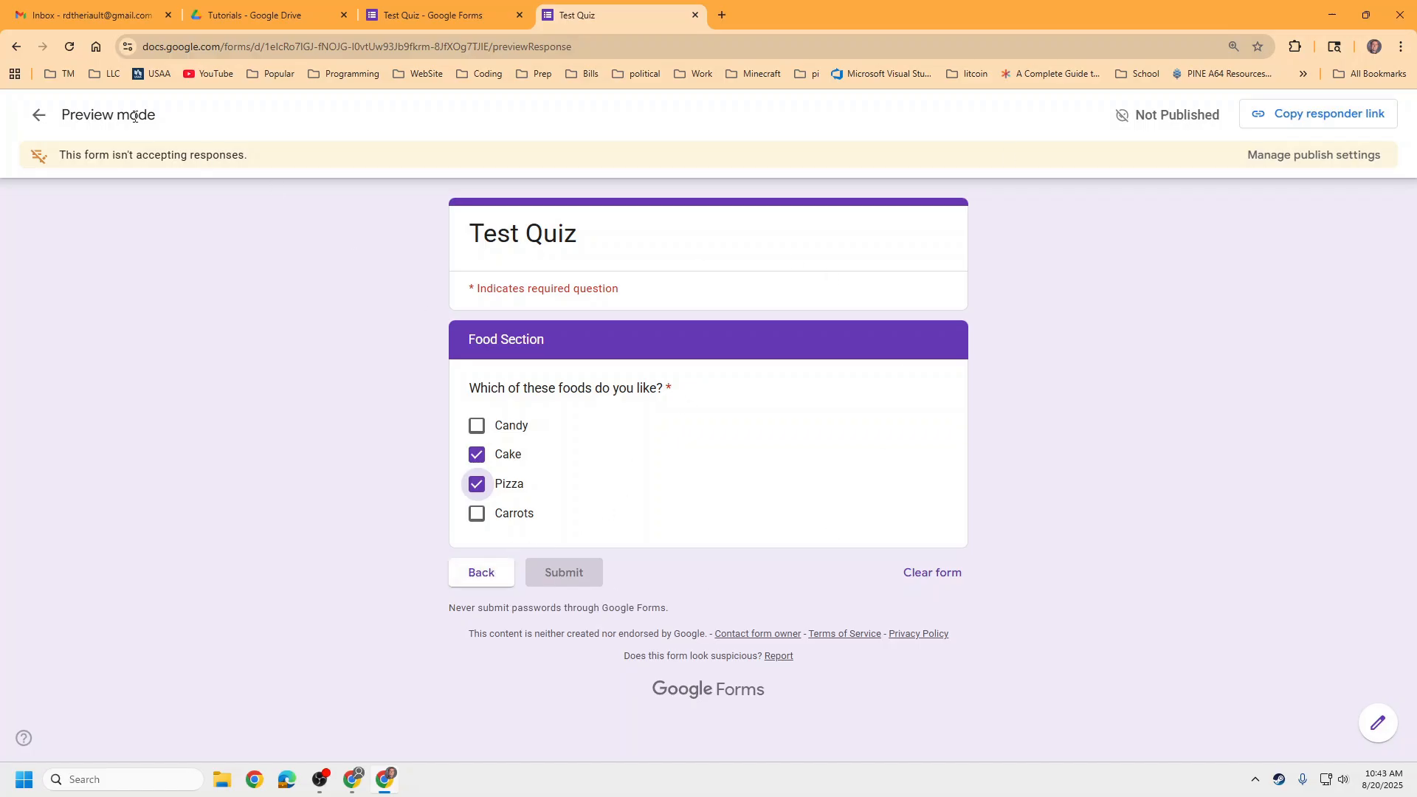
Step: Leave the preview, discarding the test answers, and close the duplicate copy of the form editor
click(41, 115)
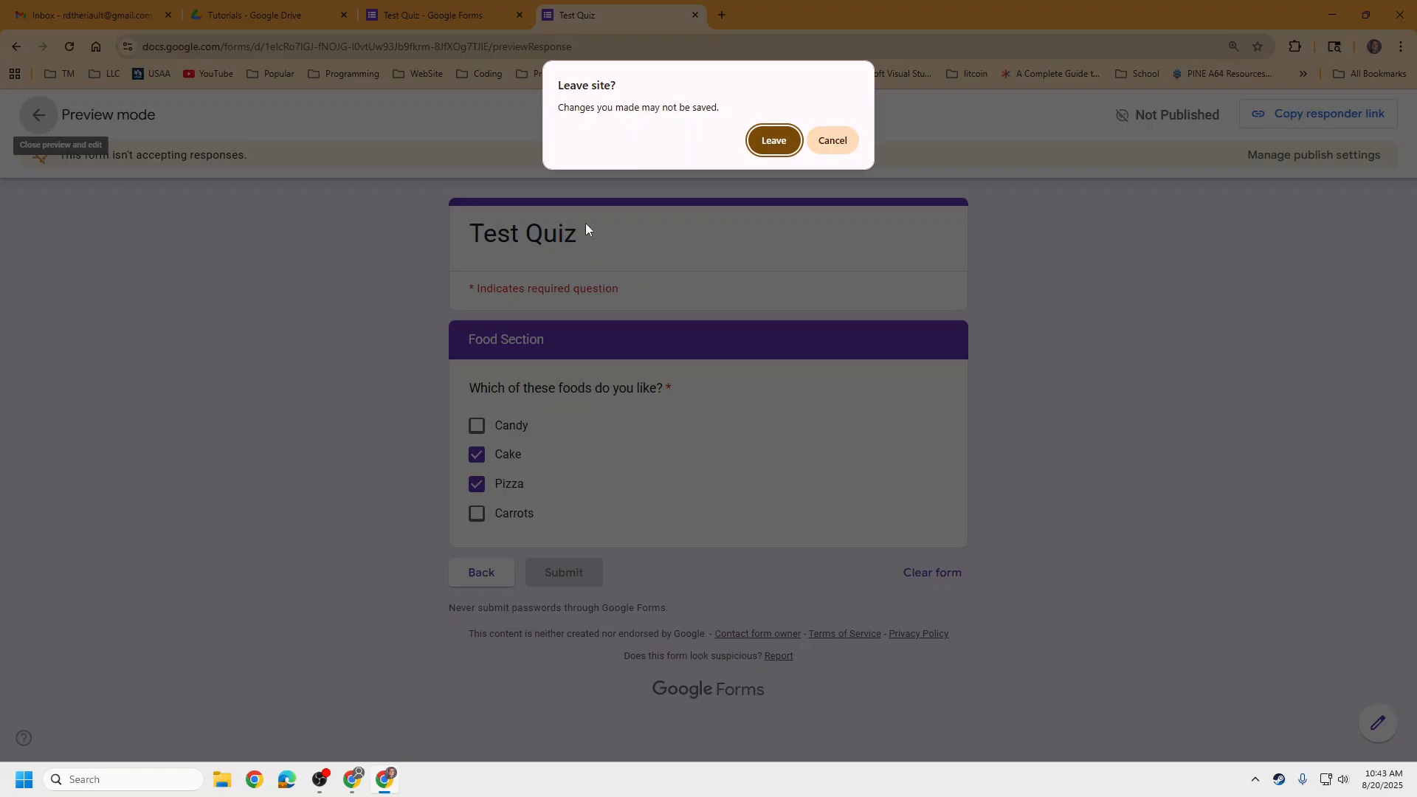
click(764, 142)
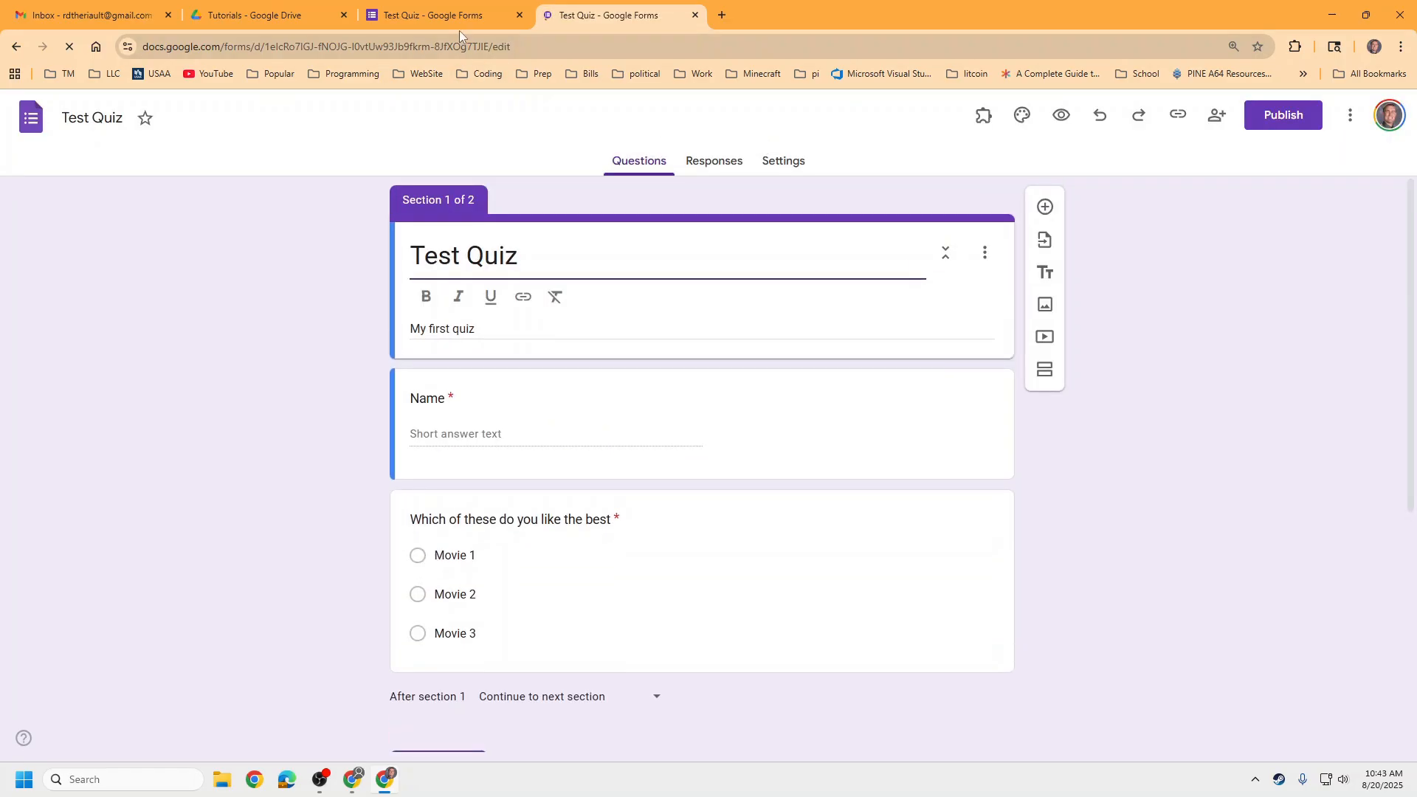
click(453, 20)
click(635, 16)
click(694, 15)
Step: Look over both sections of the quiz and publish the form to anyone with the link
scroll(1135, 407, down, 1)
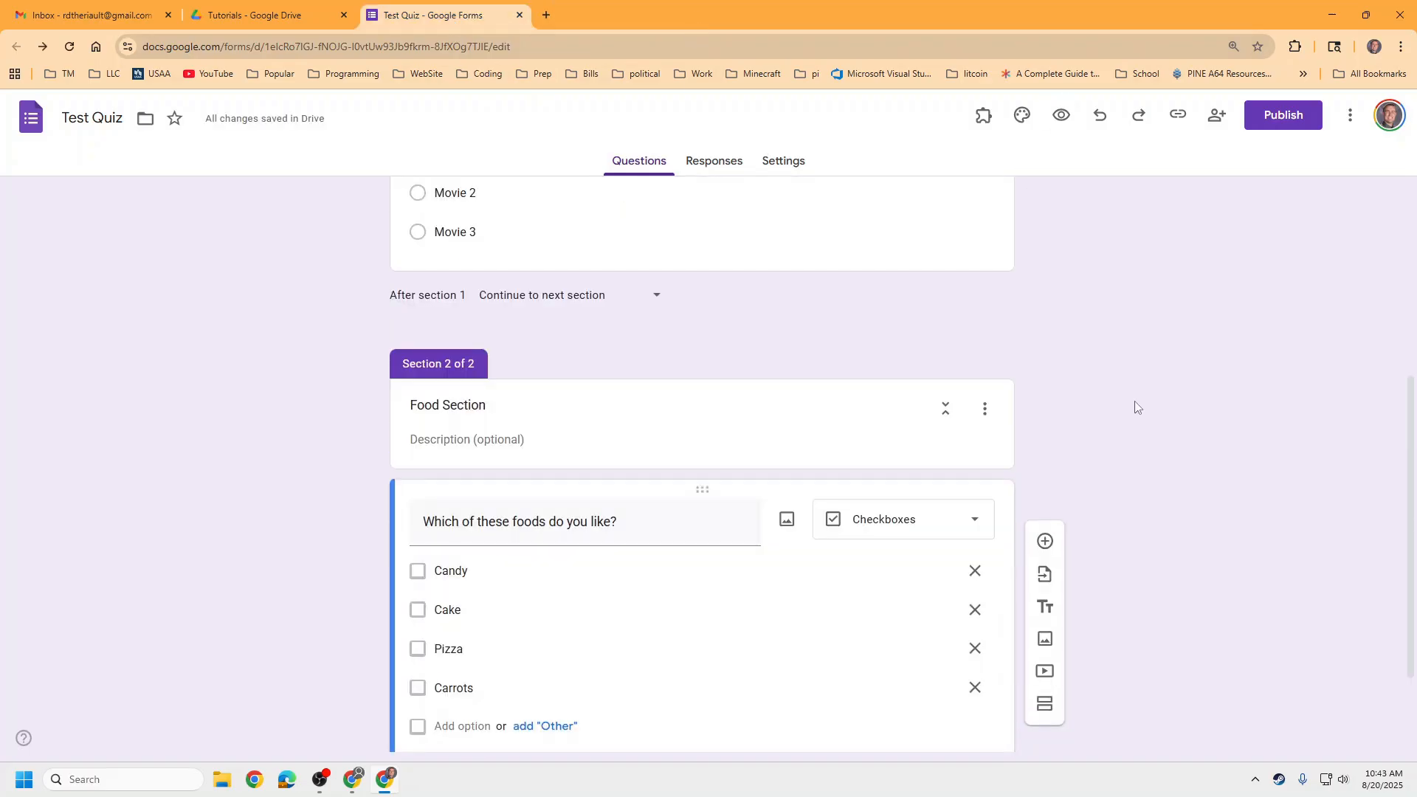
scroll(1136, 408, down, 2)
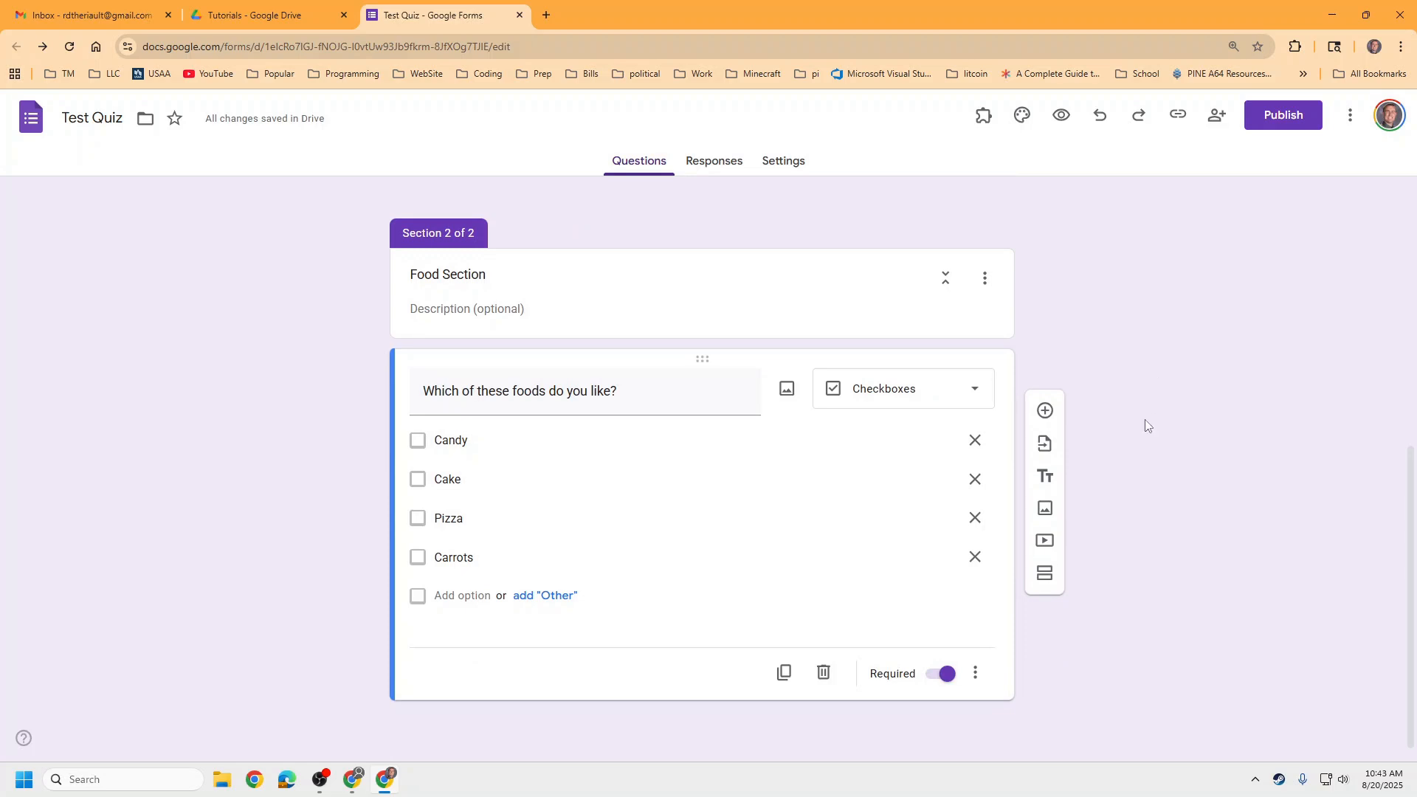
scroll(1146, 426, up, 7)
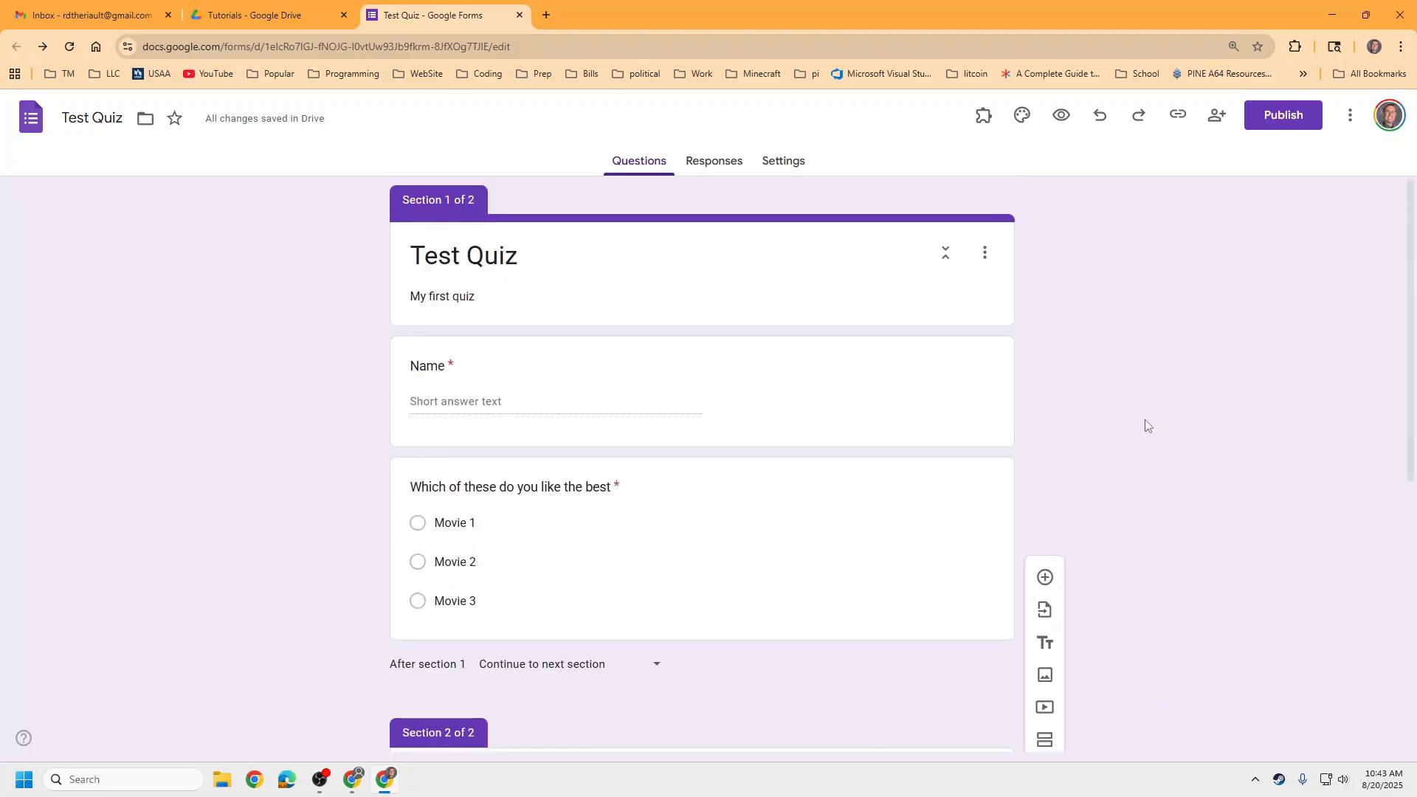
scroll(911, 515, down, 7)
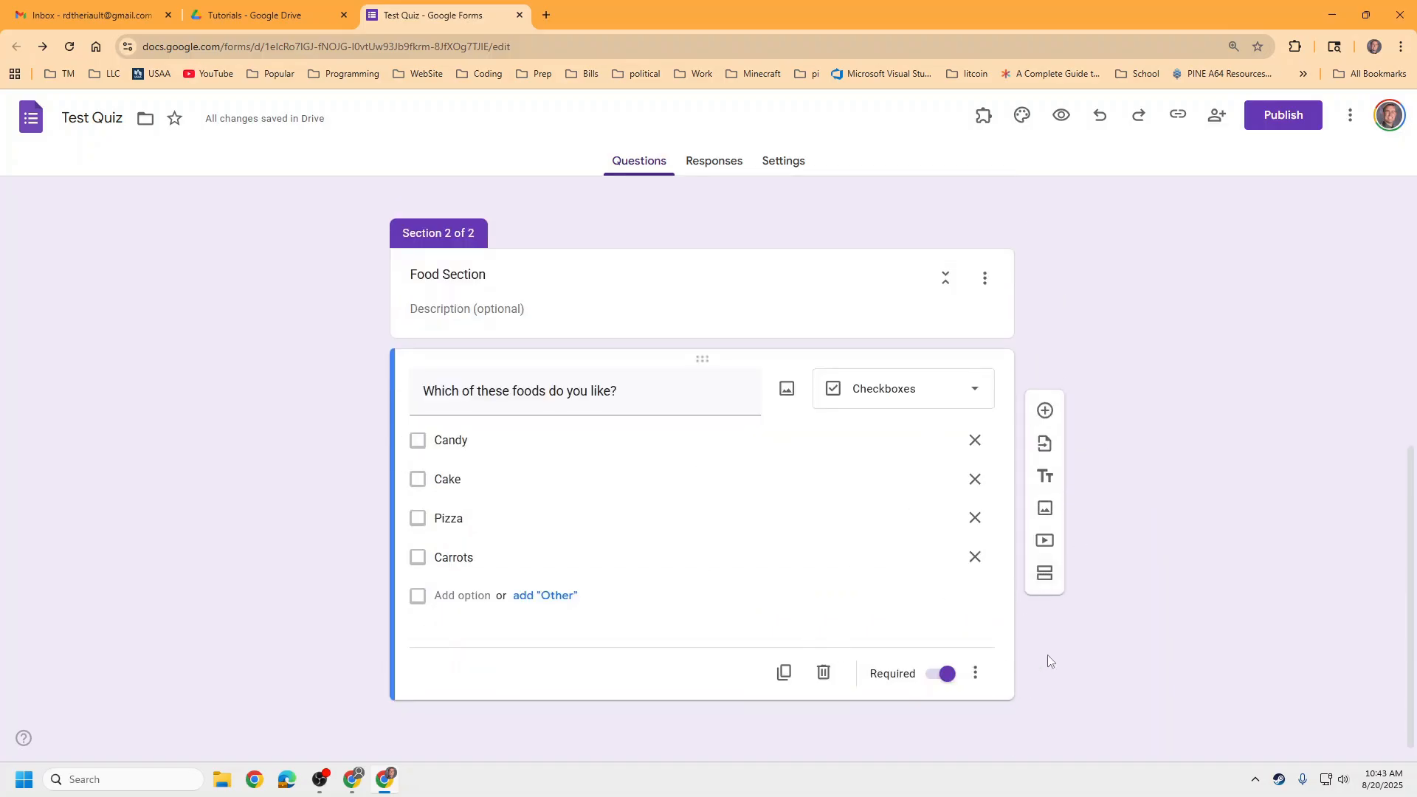
scroll(1148, 648, up, 7)
scroll(1142, 650, down, 7)
click(1277, 119)
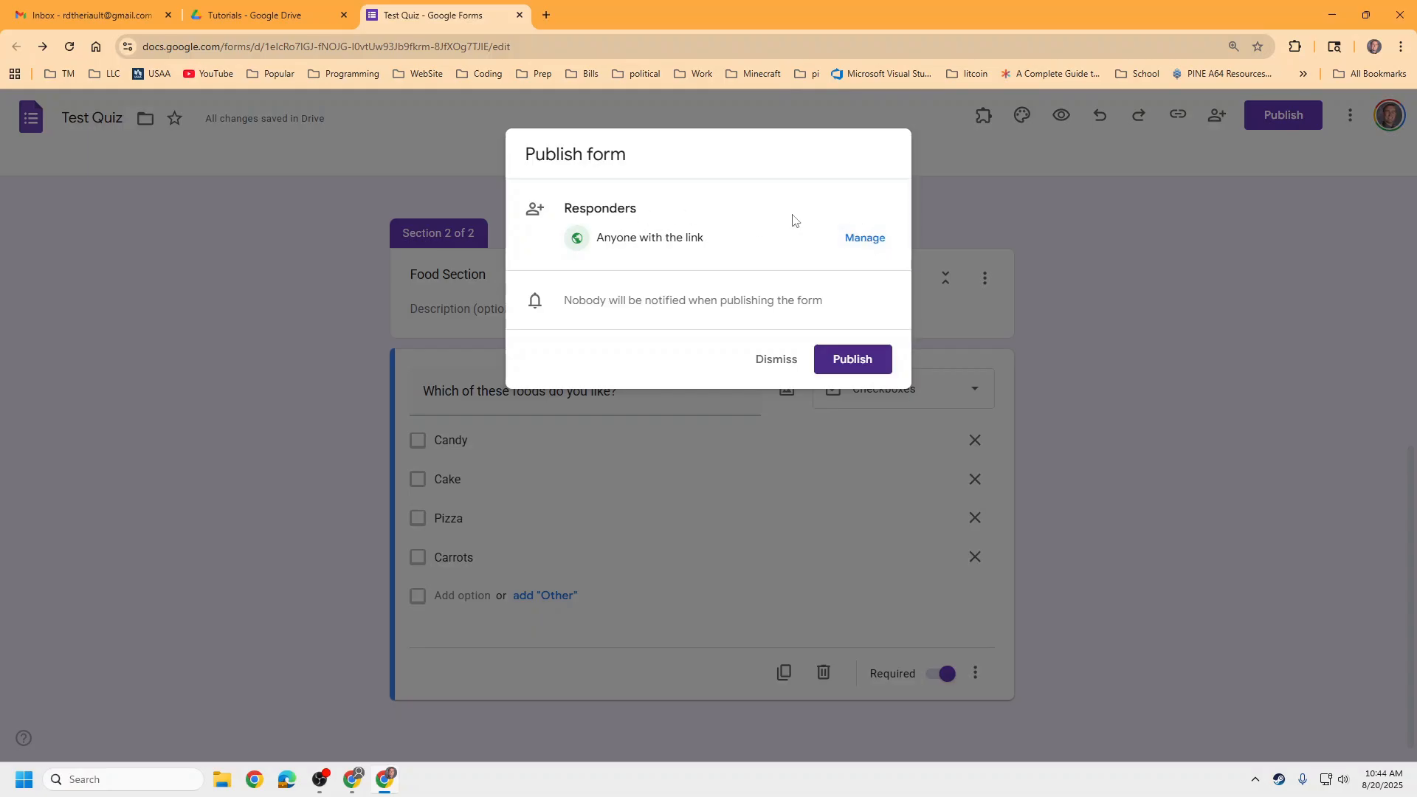
click(852, 357)
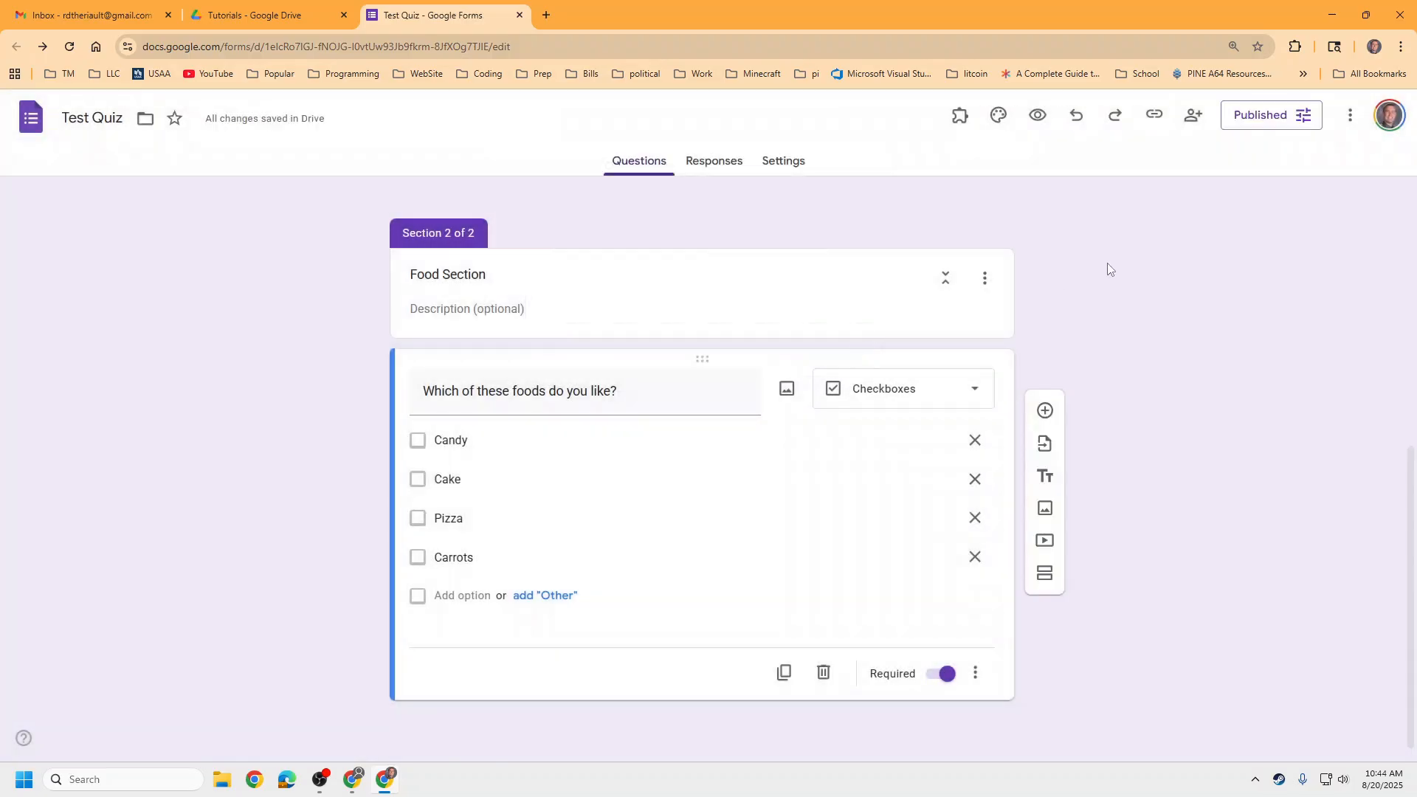
Step: Preview the published quiz and complete its first section with "Teacher" as the Name answer and Movie 1
click(1038, 116)
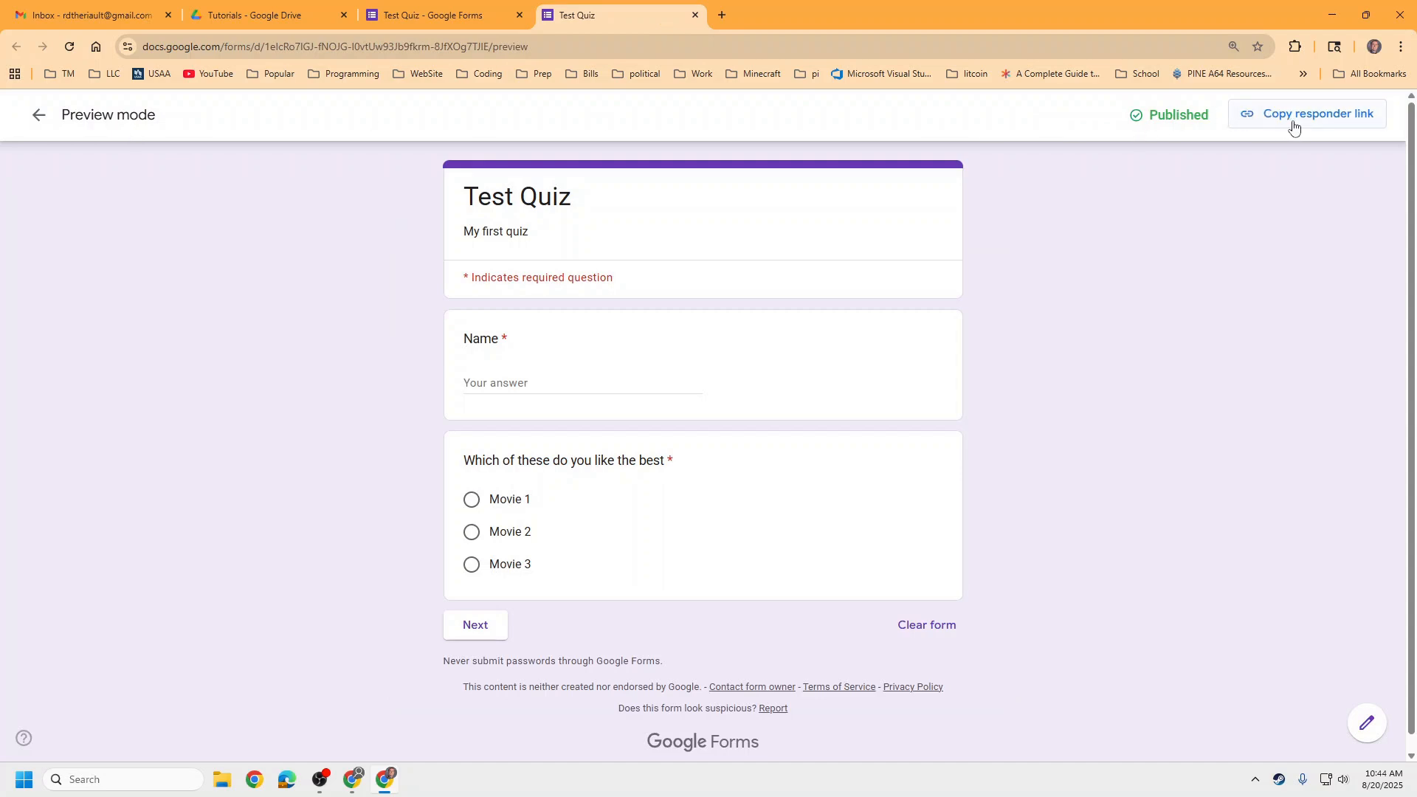
click(565, 379)
text(Teacher)
click(471, 499)
click(475, 625)
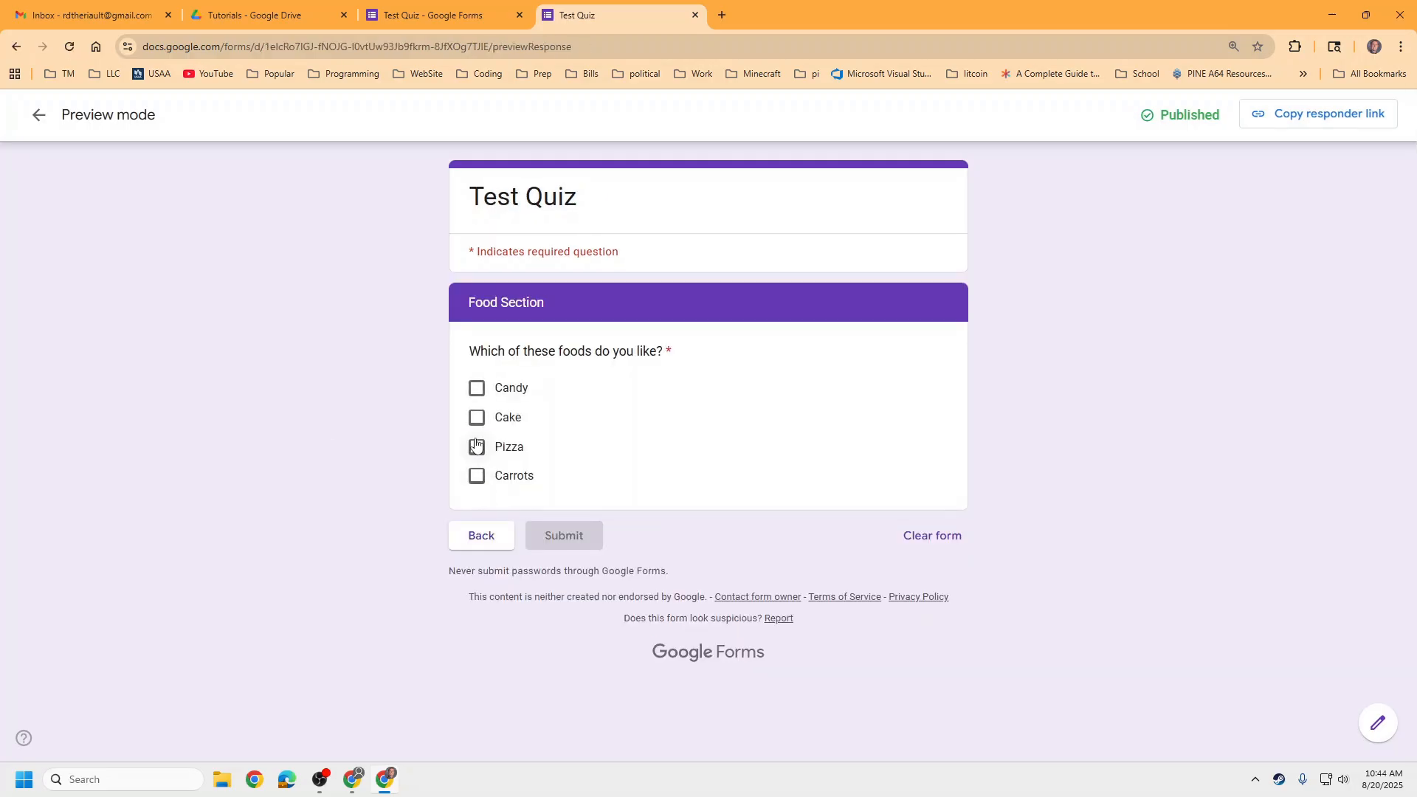
Step: Choose Candy, Cake and Pizza in the previewed Food Section, and close the preview without keeping the answers
click(476, 388)
click(476, 417)
click(476, 447)
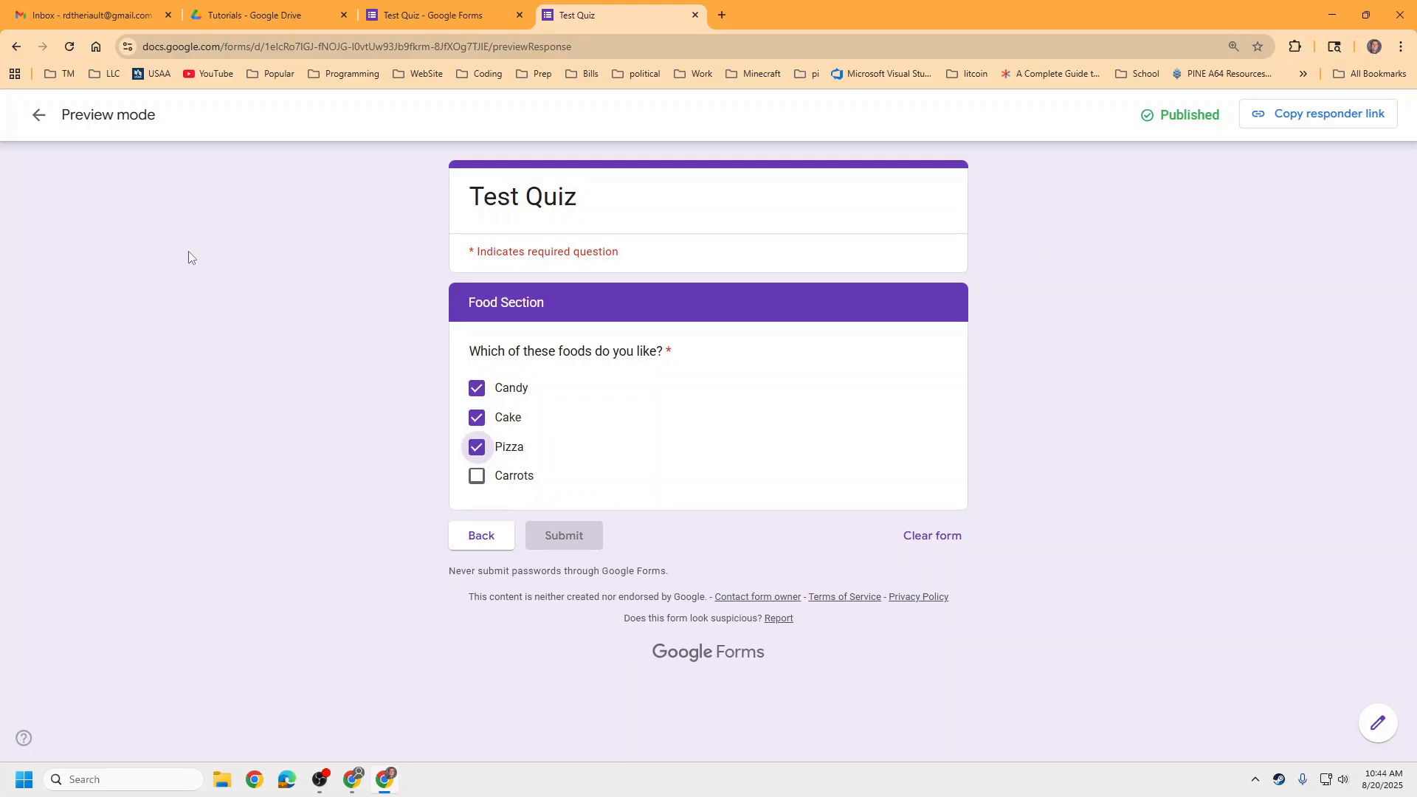
click(695, 15)
click(766, 141)
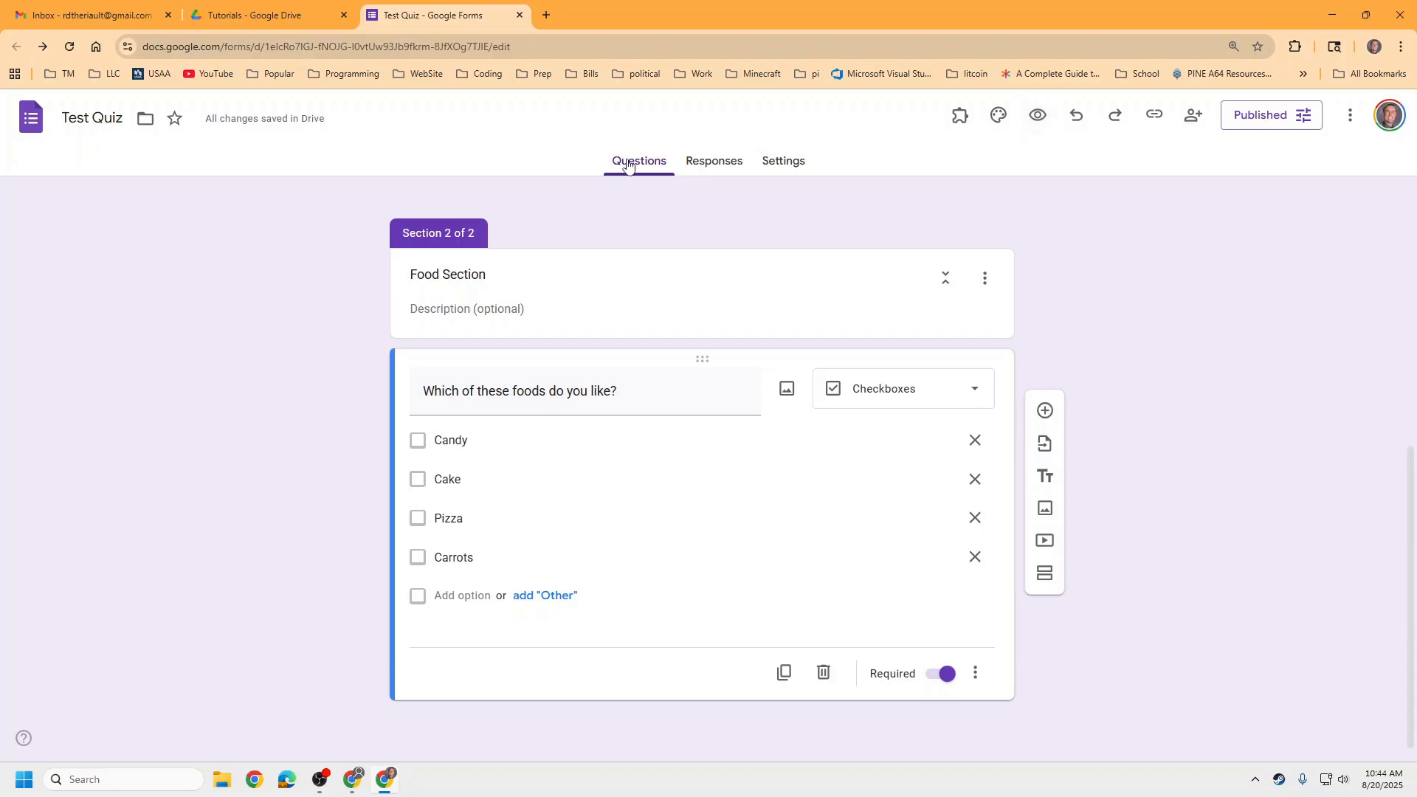
Step: Check the published form's responses page and the additional options available for responses
scroll(789, 384, up, 7)
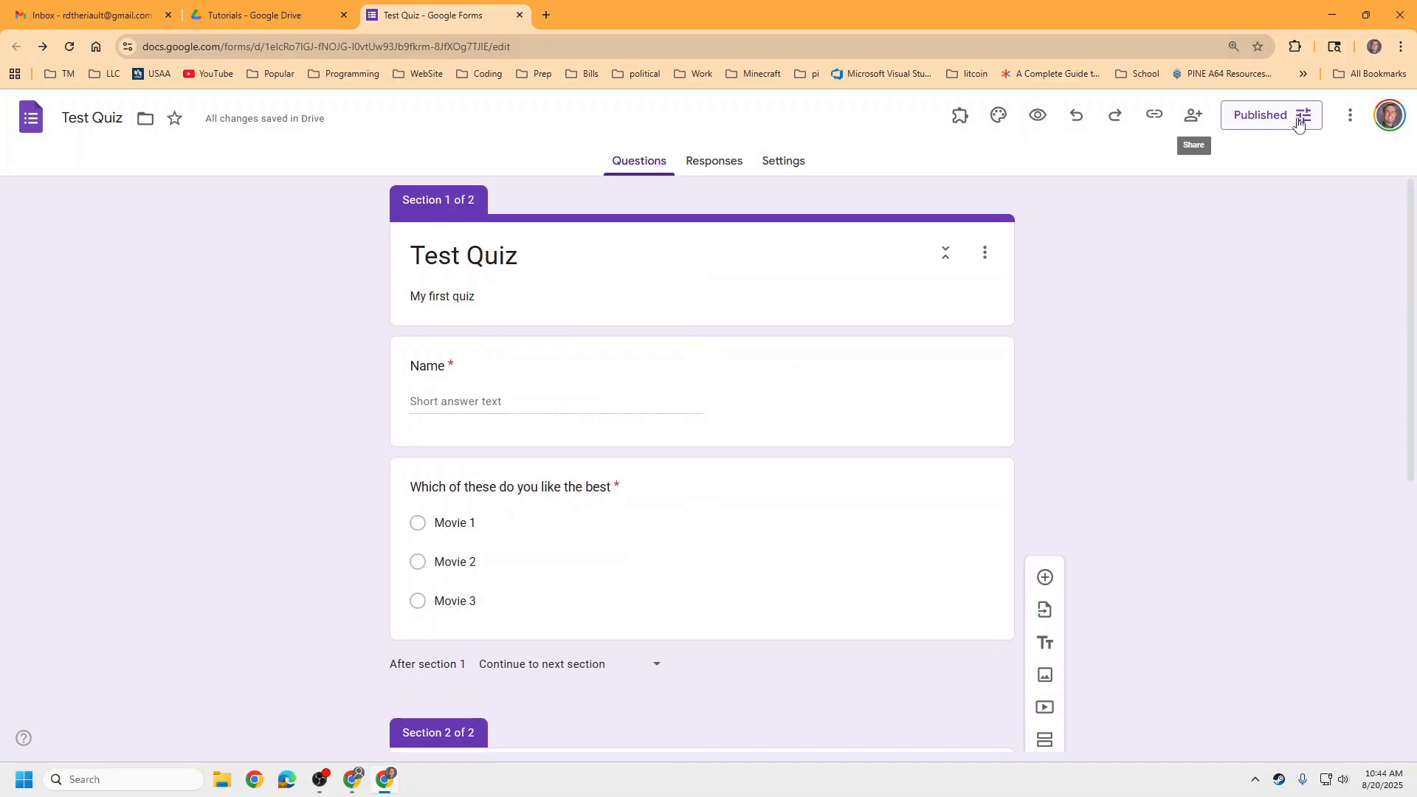
click(701, 172)
click(995, 219)
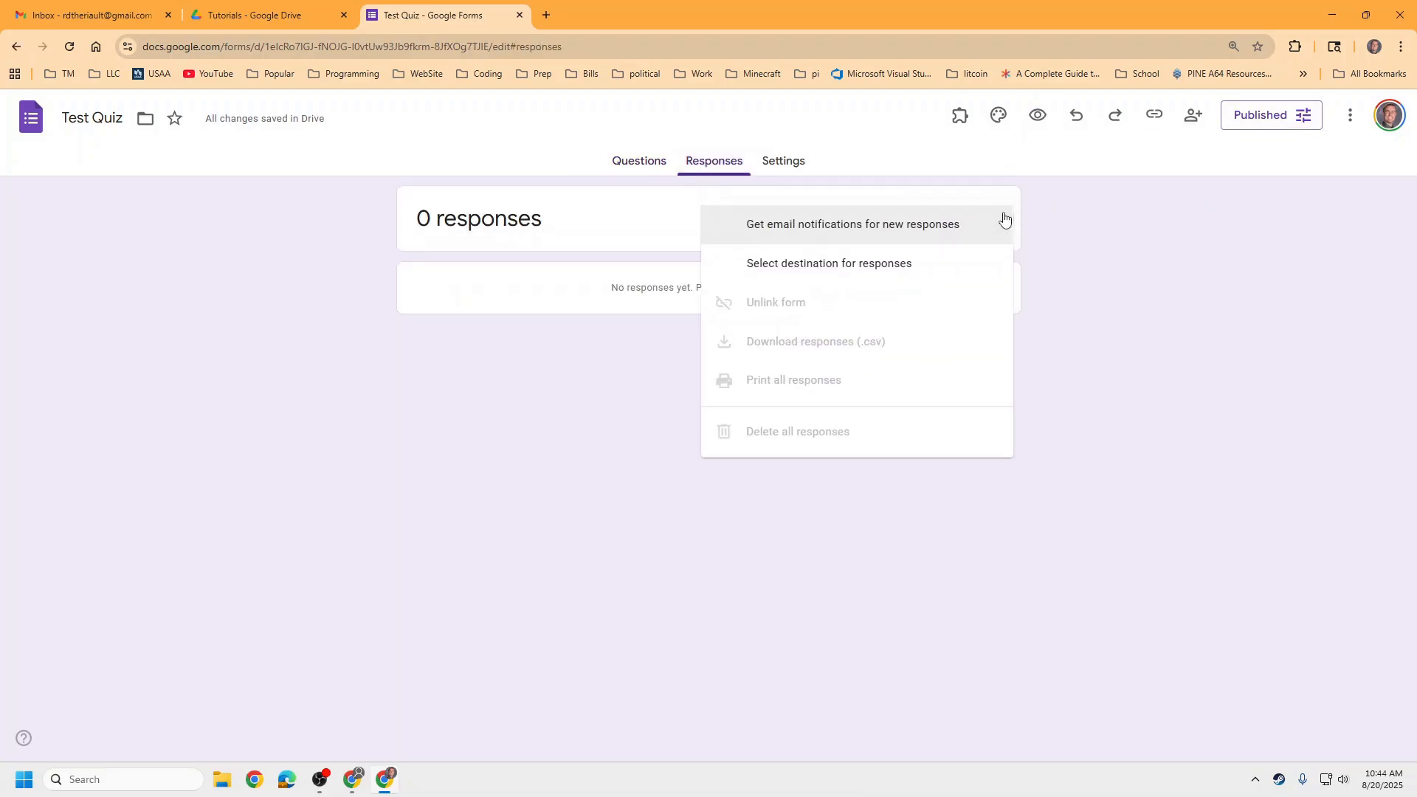
click(1082, 218)
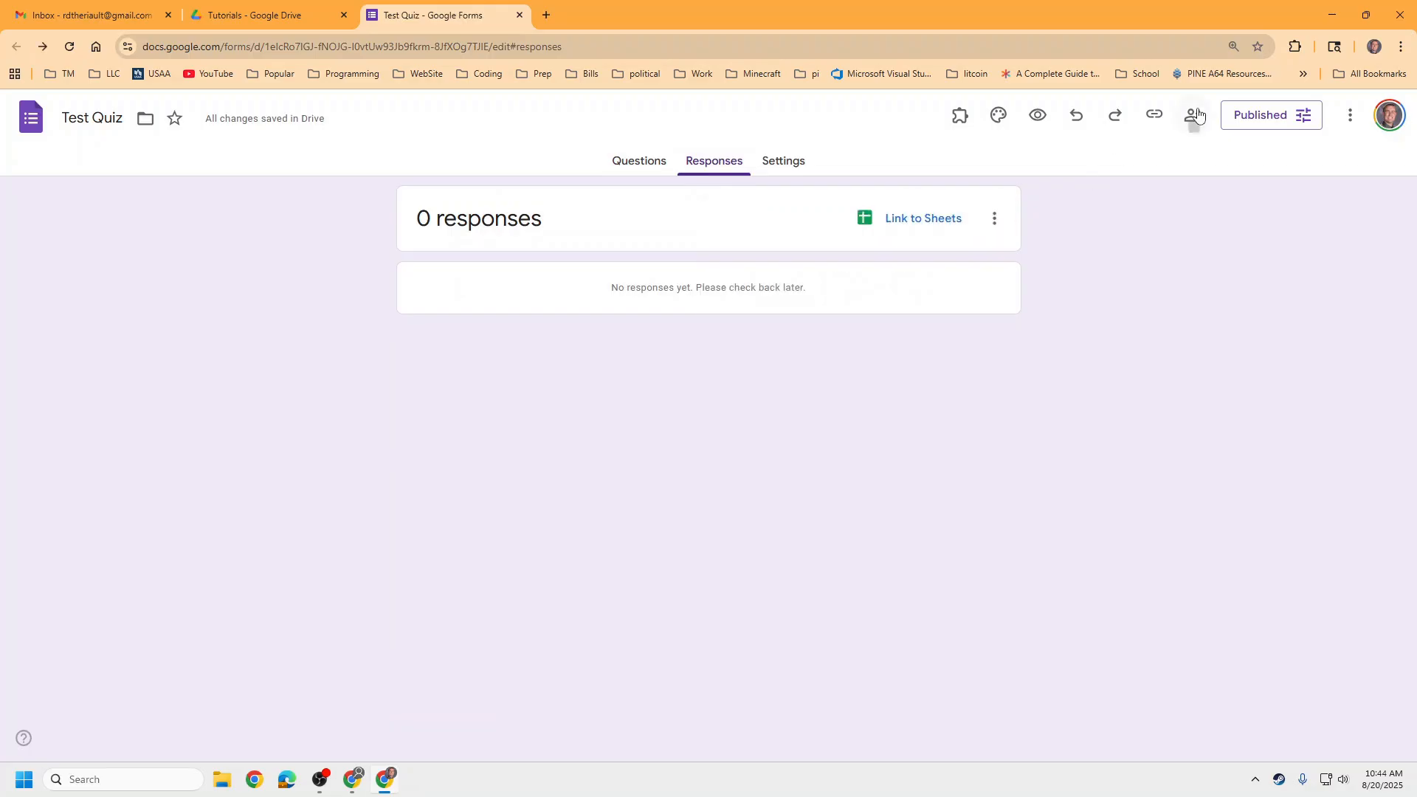
Step: Return to the questions and inspect the form's published options without changing them
click(639, 165)
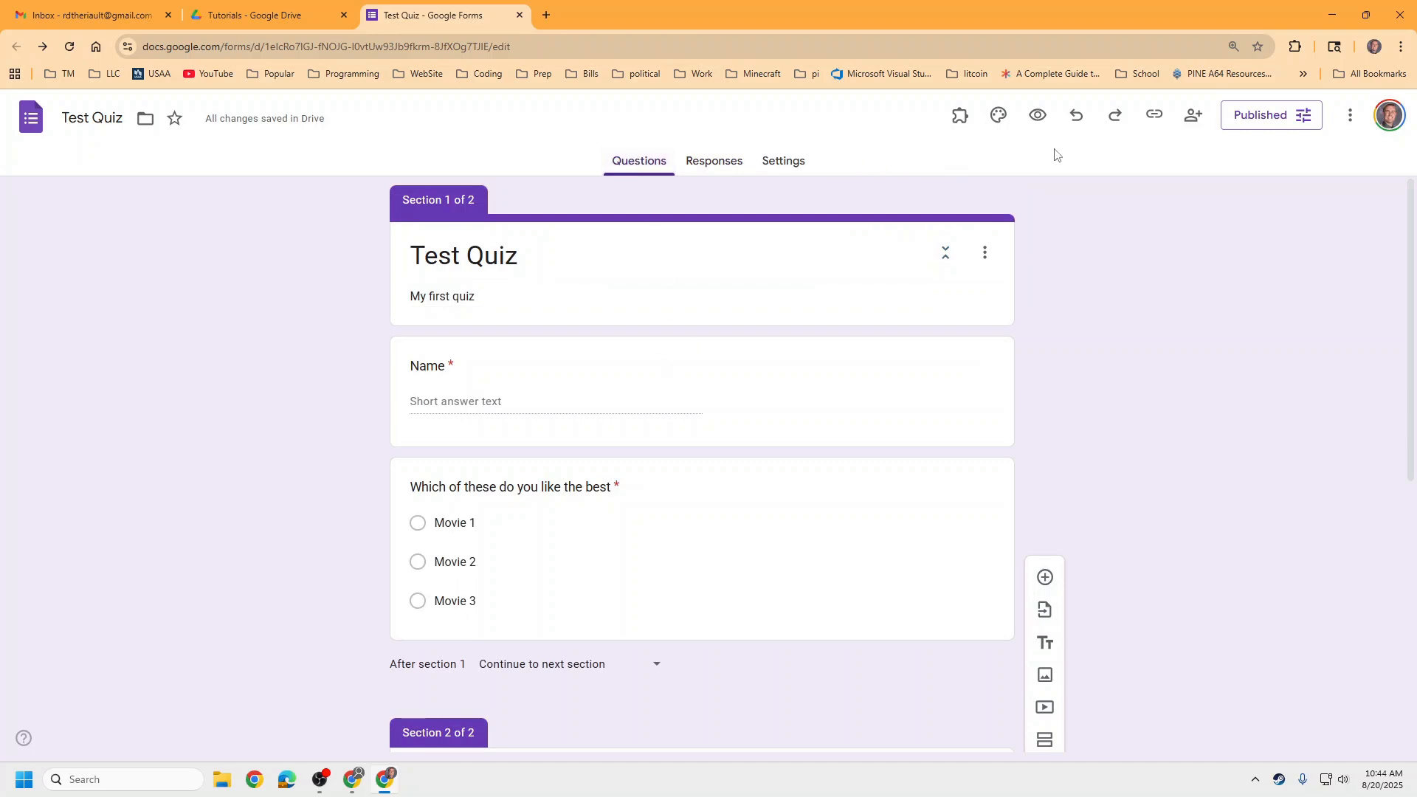
click(1273, 115)
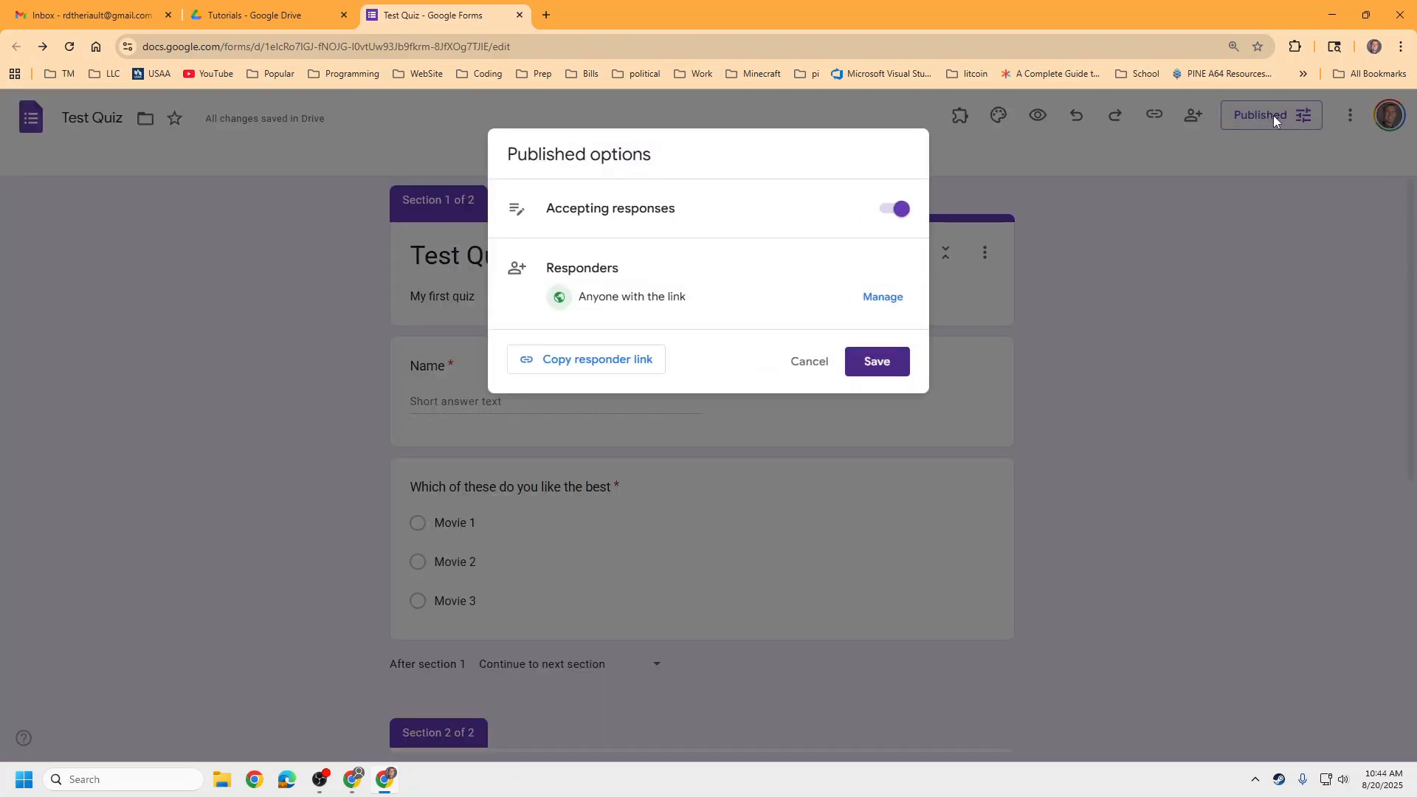
click(809, 371)
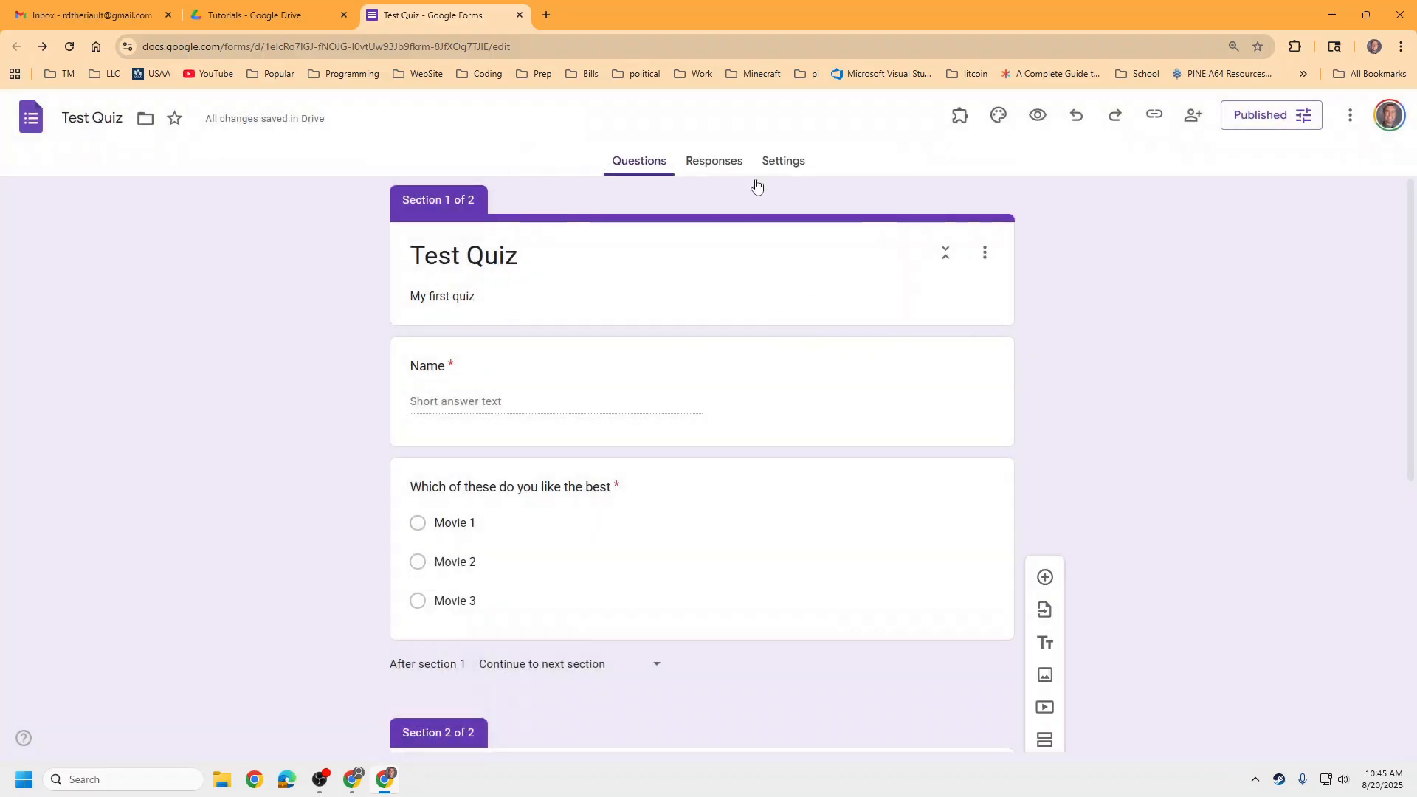
Step: Preview the quiz again, answering Name with "Teacher" and the movie question with Movie 1, and continue to the Food Section
click(1035, 122)
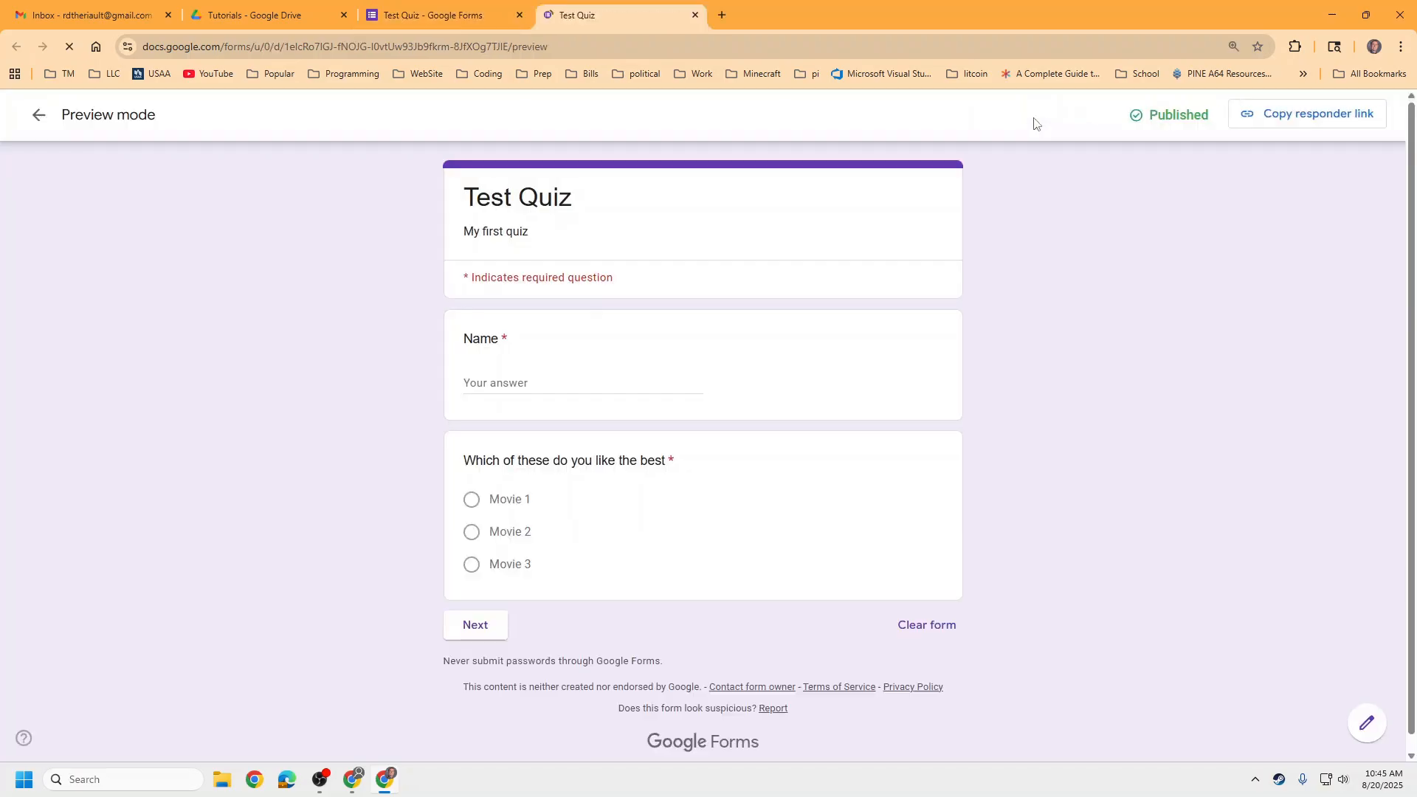
click(496, 382)
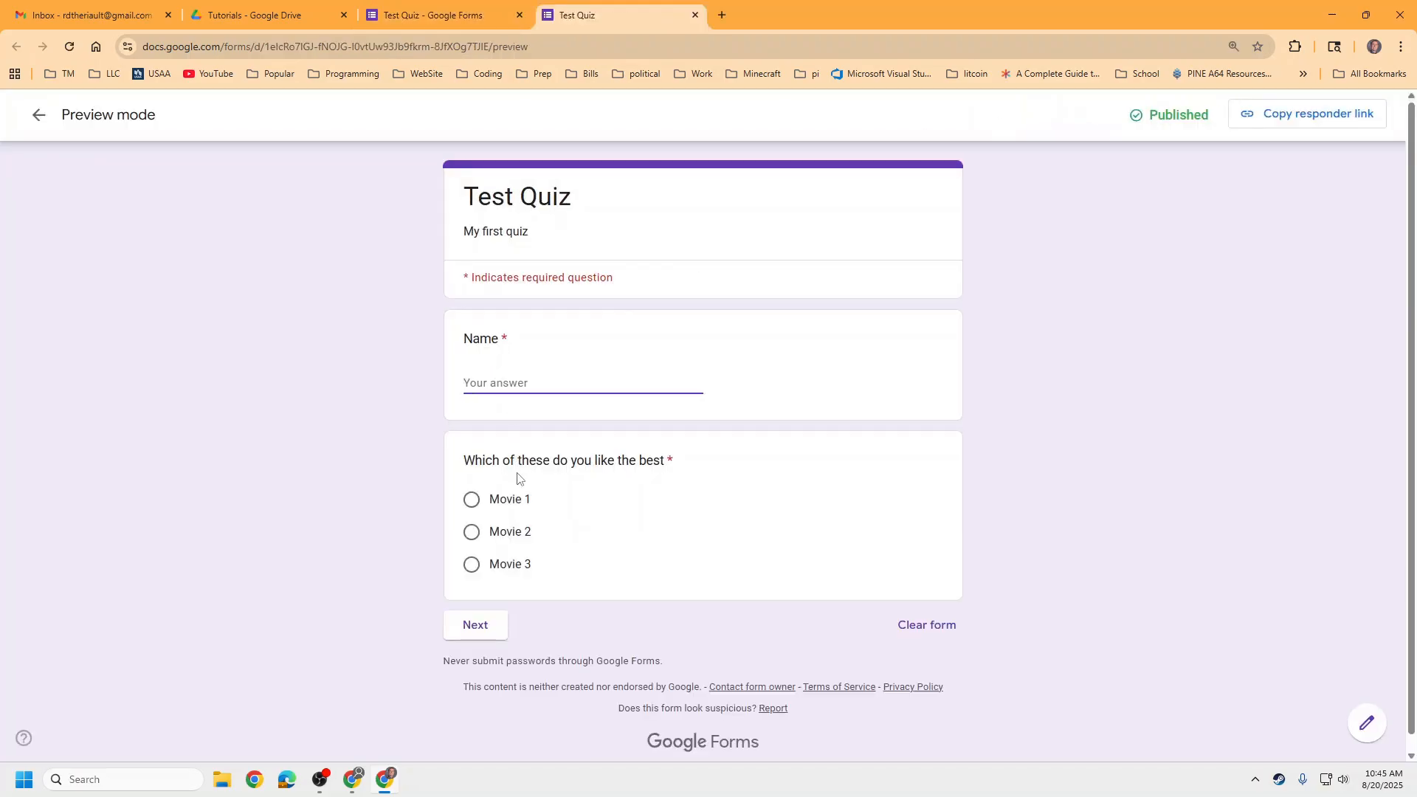
text(Teacher)
click(470, 500)
click(477, 624)
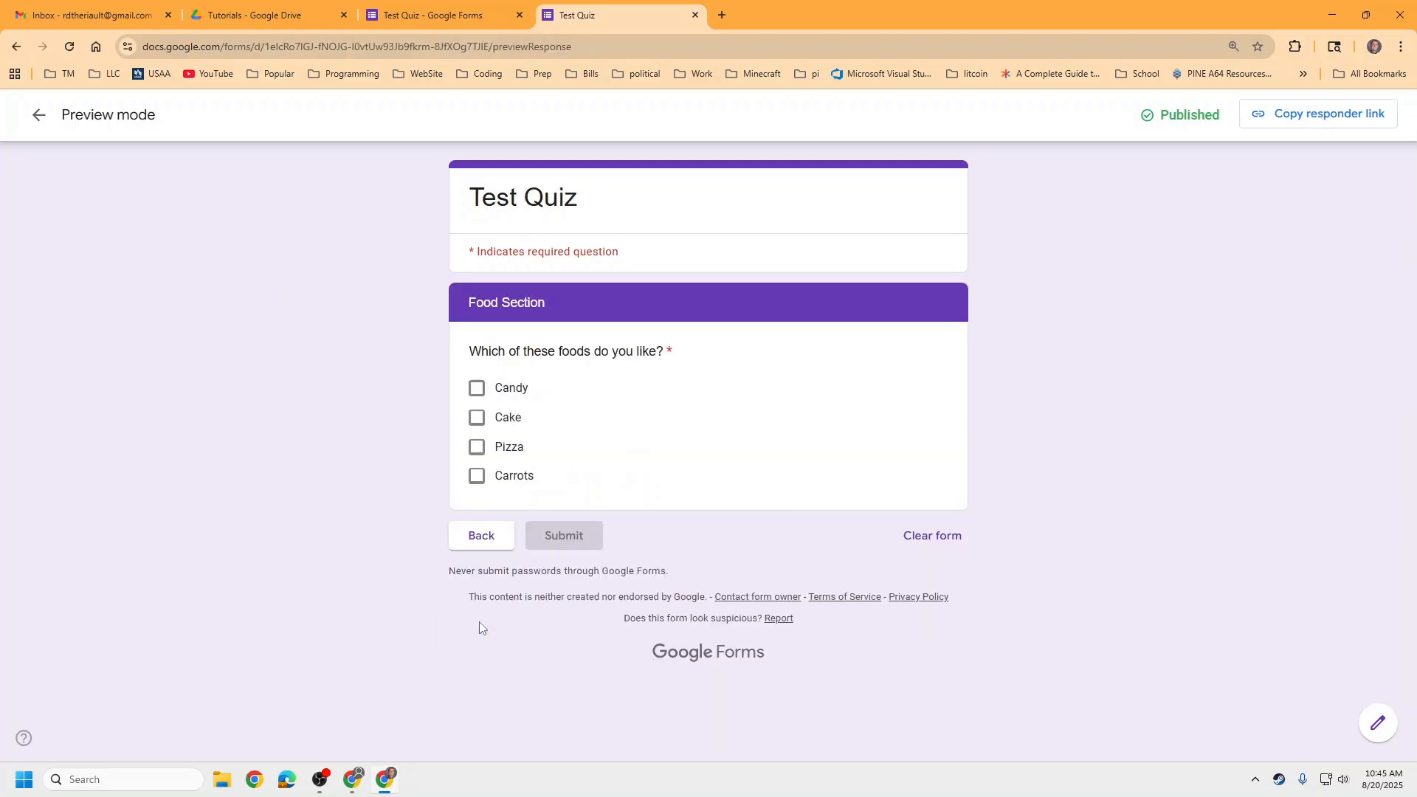
Step: Select Candy, Cake and Pizza as test answers, check whether submission is possible, and return to the form editor, discarding the answers
click(477, 388)
click(477, 418)
click(477, 447)
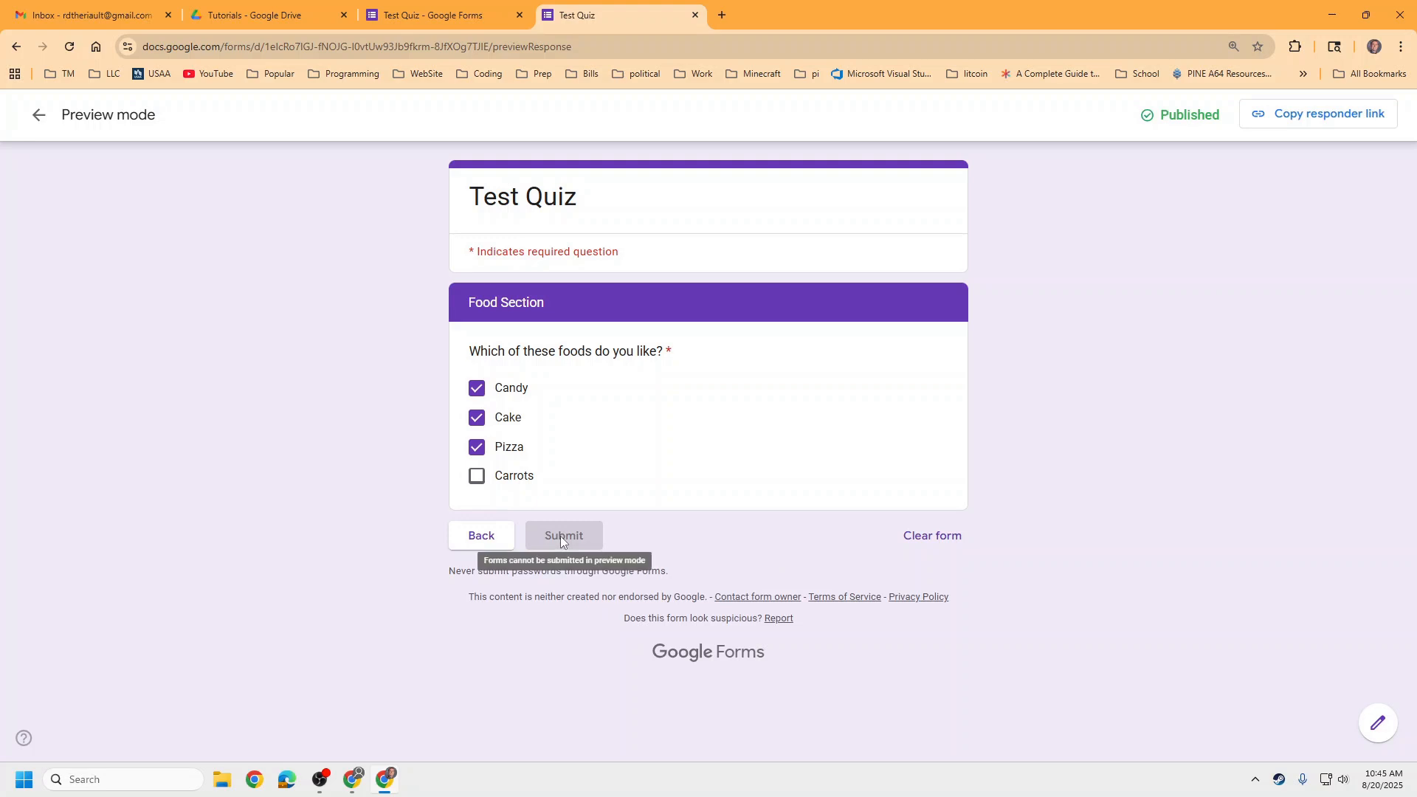
click(46, 123)
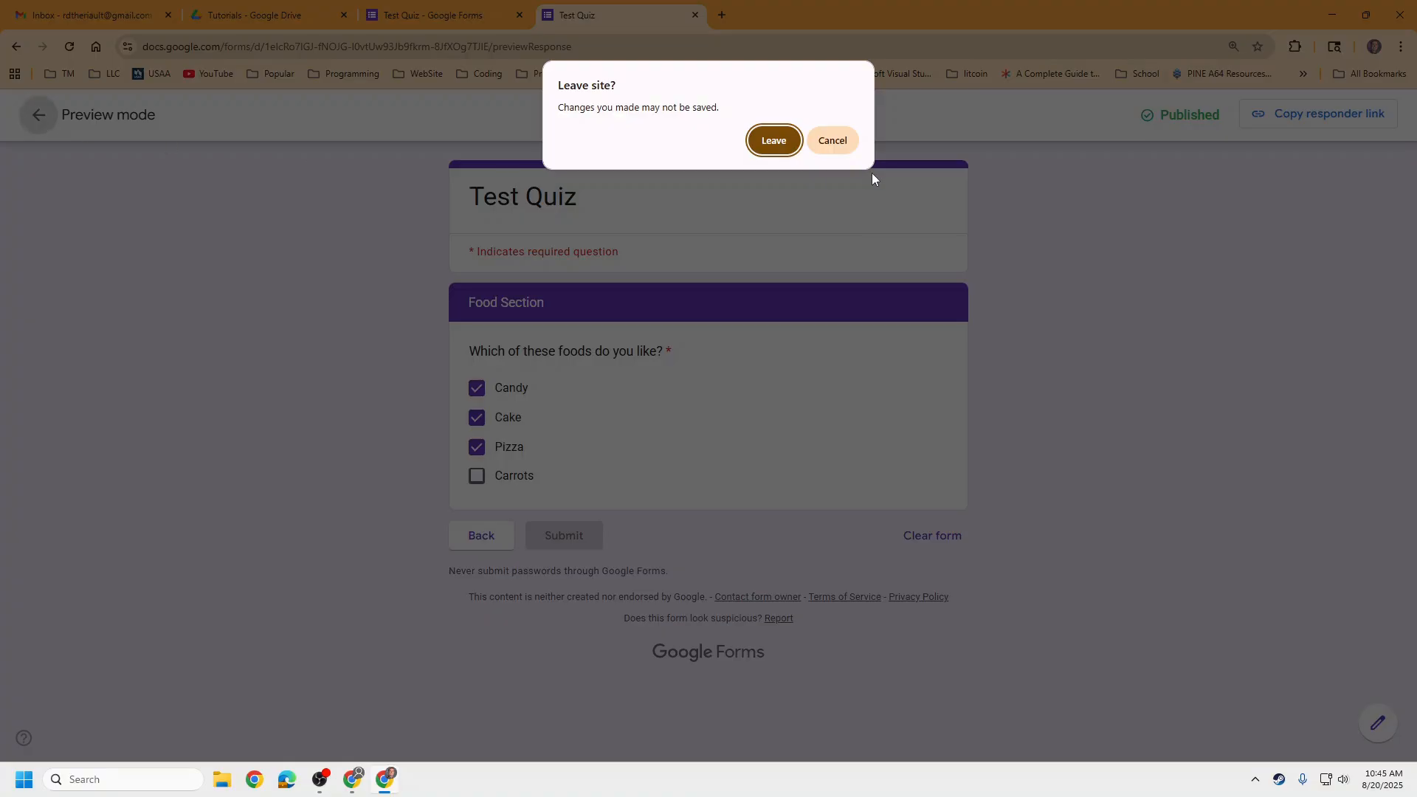
click(774, 141)
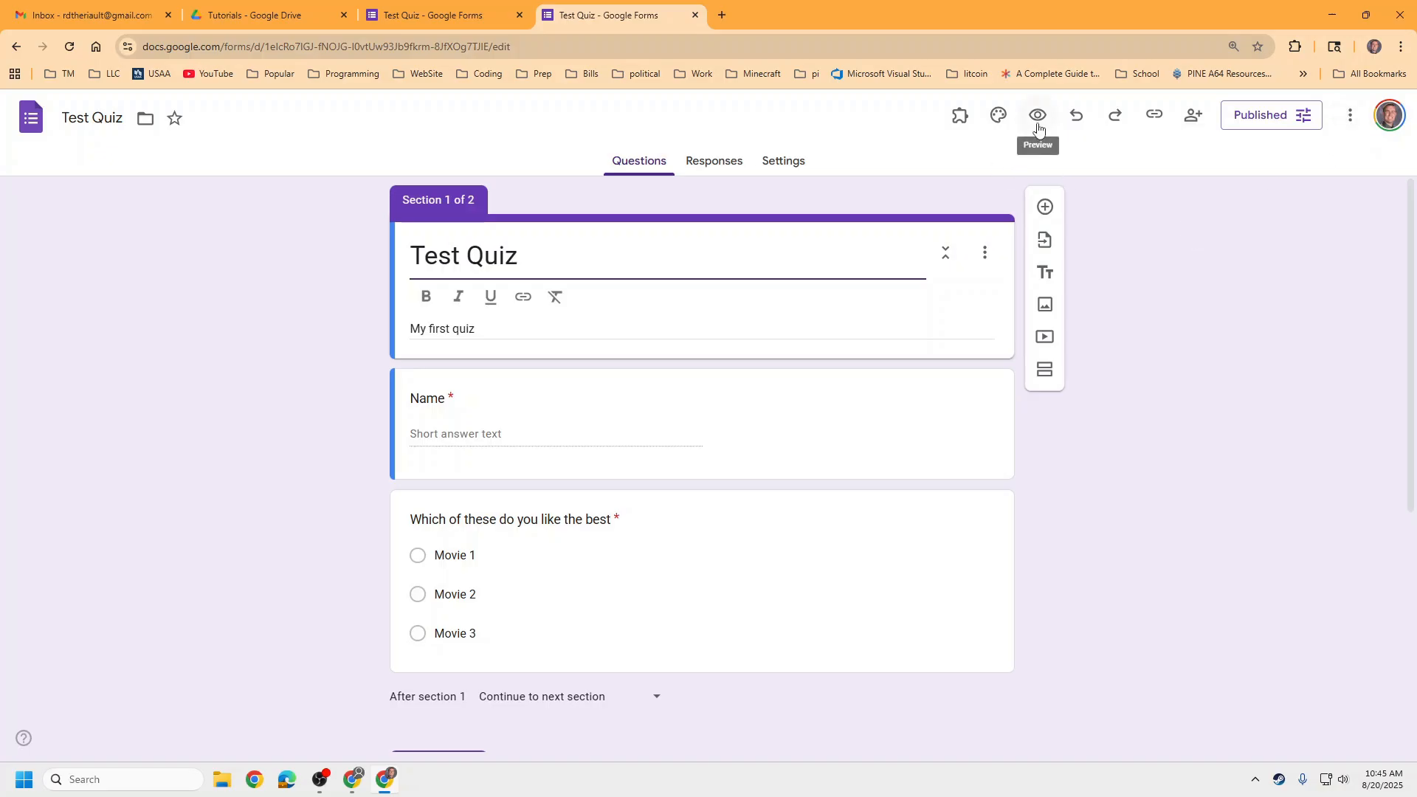
Step: Open the form's theme settings, try the indigo color, and set the theme color to cyan
click(998, 116)
click(1262, 649)
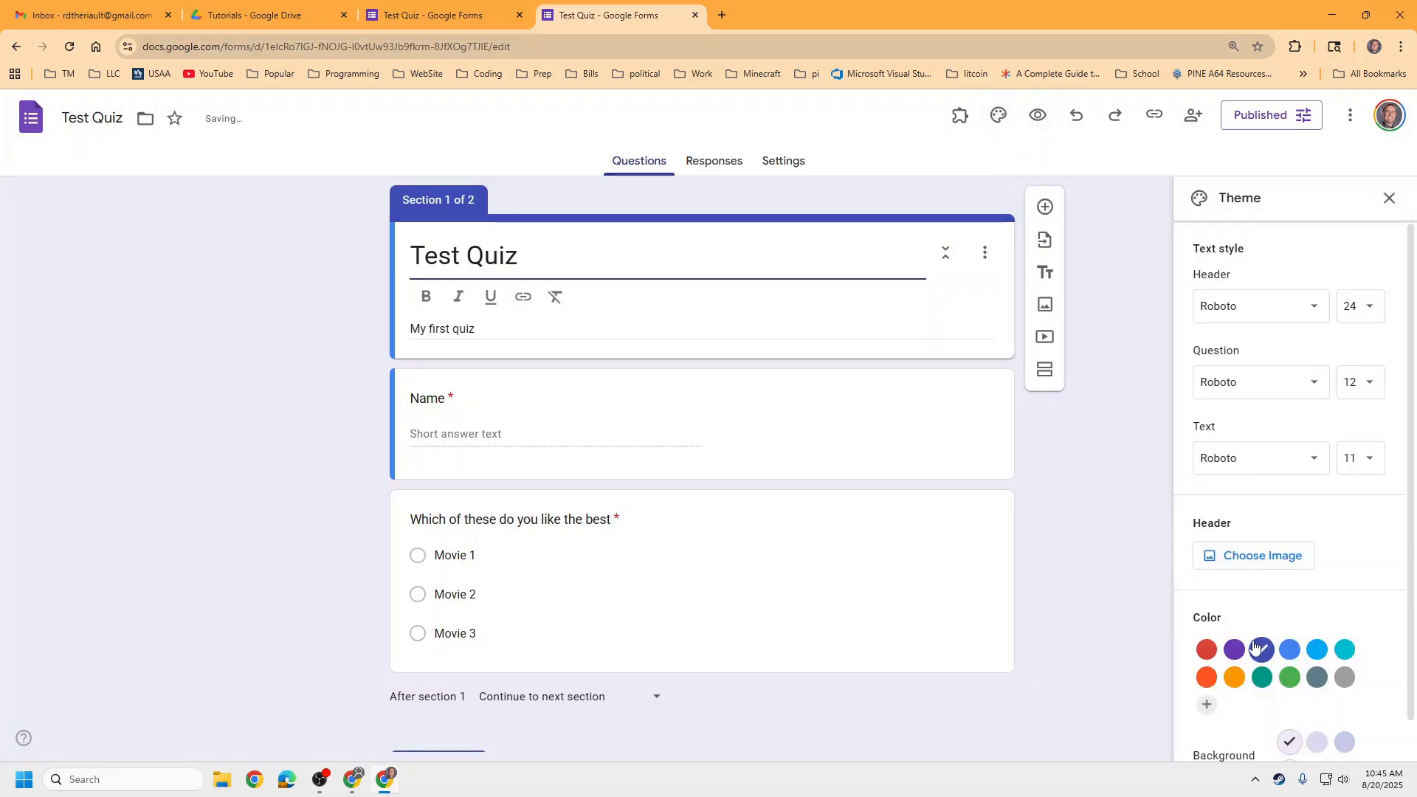
click(1344, 649)
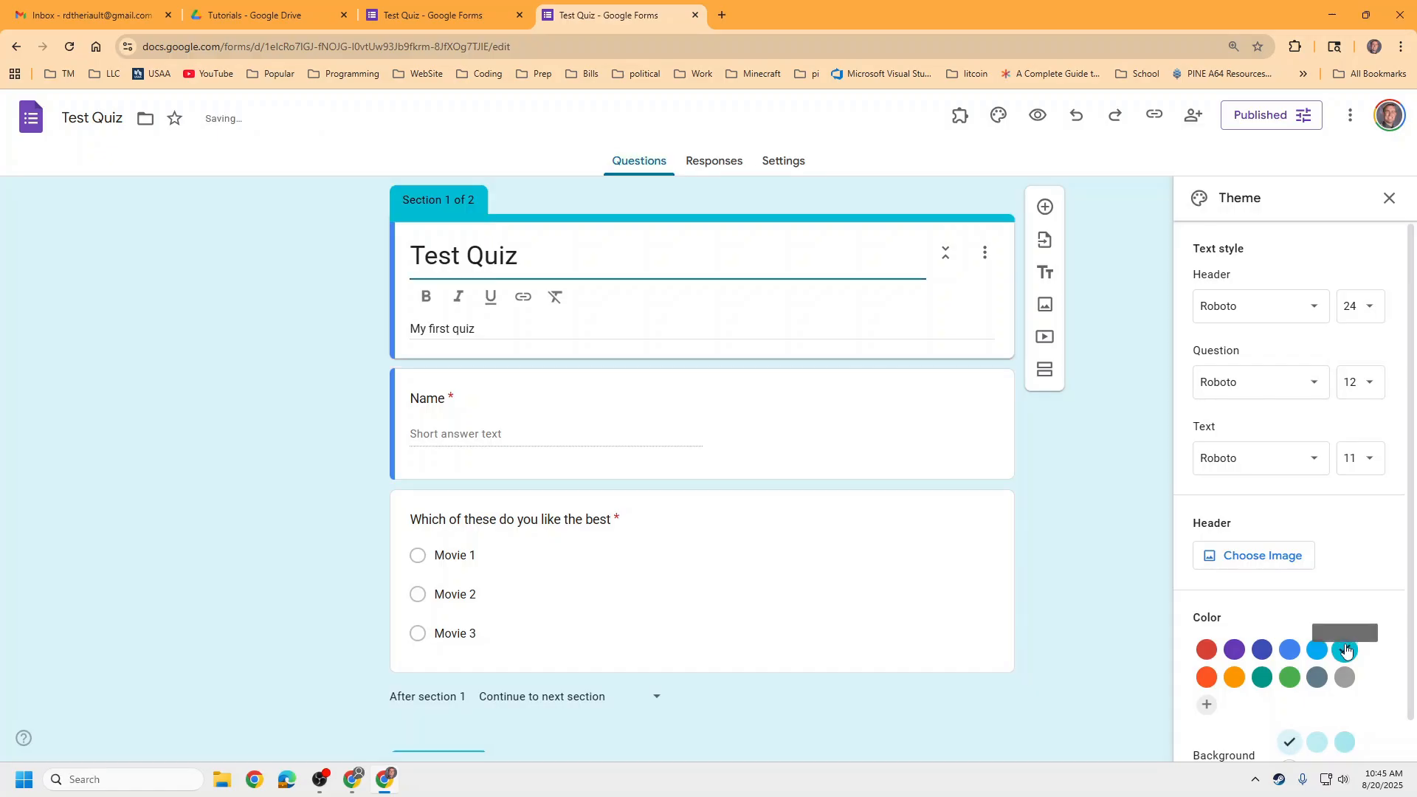
Step: Set the form's theme color to red with the dark background shade and close the theme settings
scroll(1303, 516, down, 1)
scroll(1306, 534, up, 1)
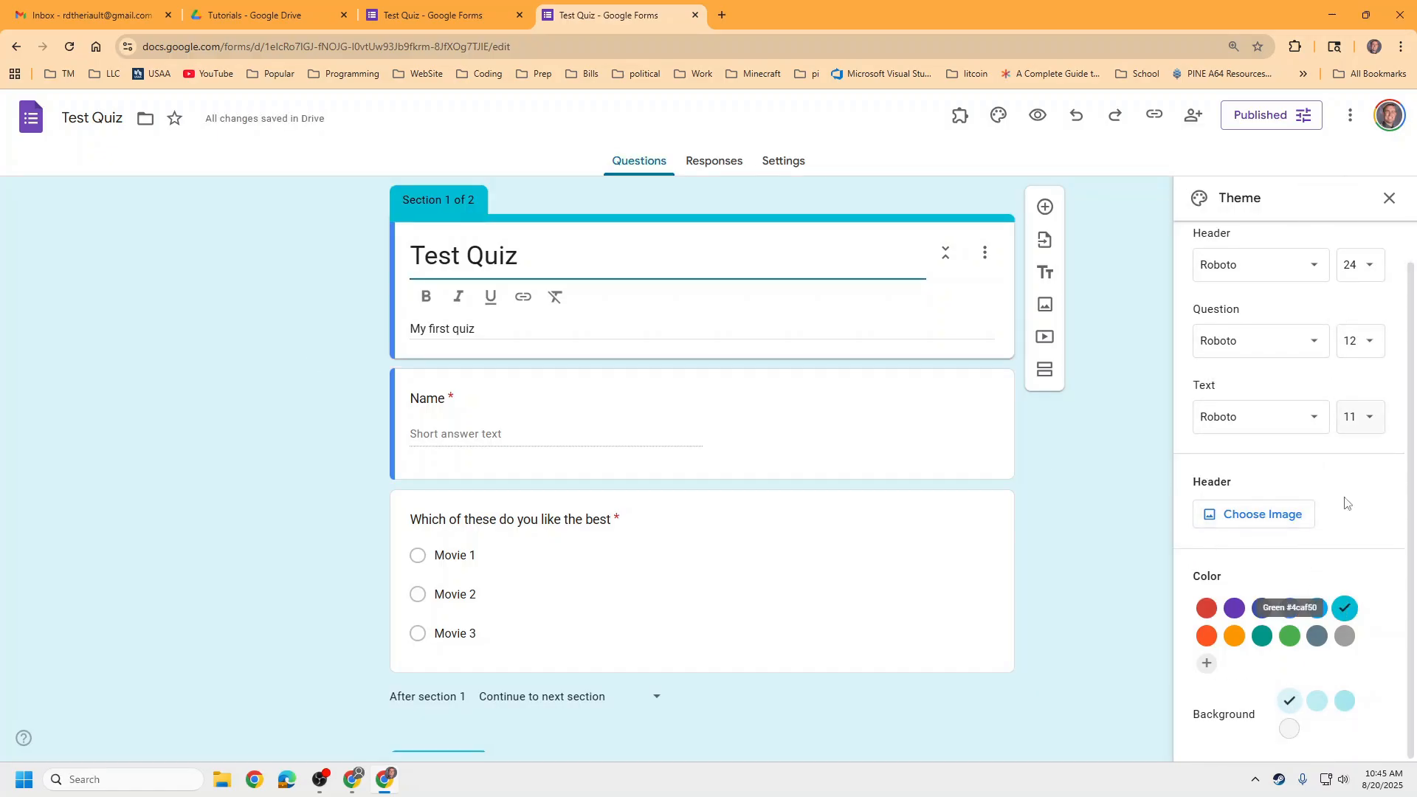
click(1289, 608)
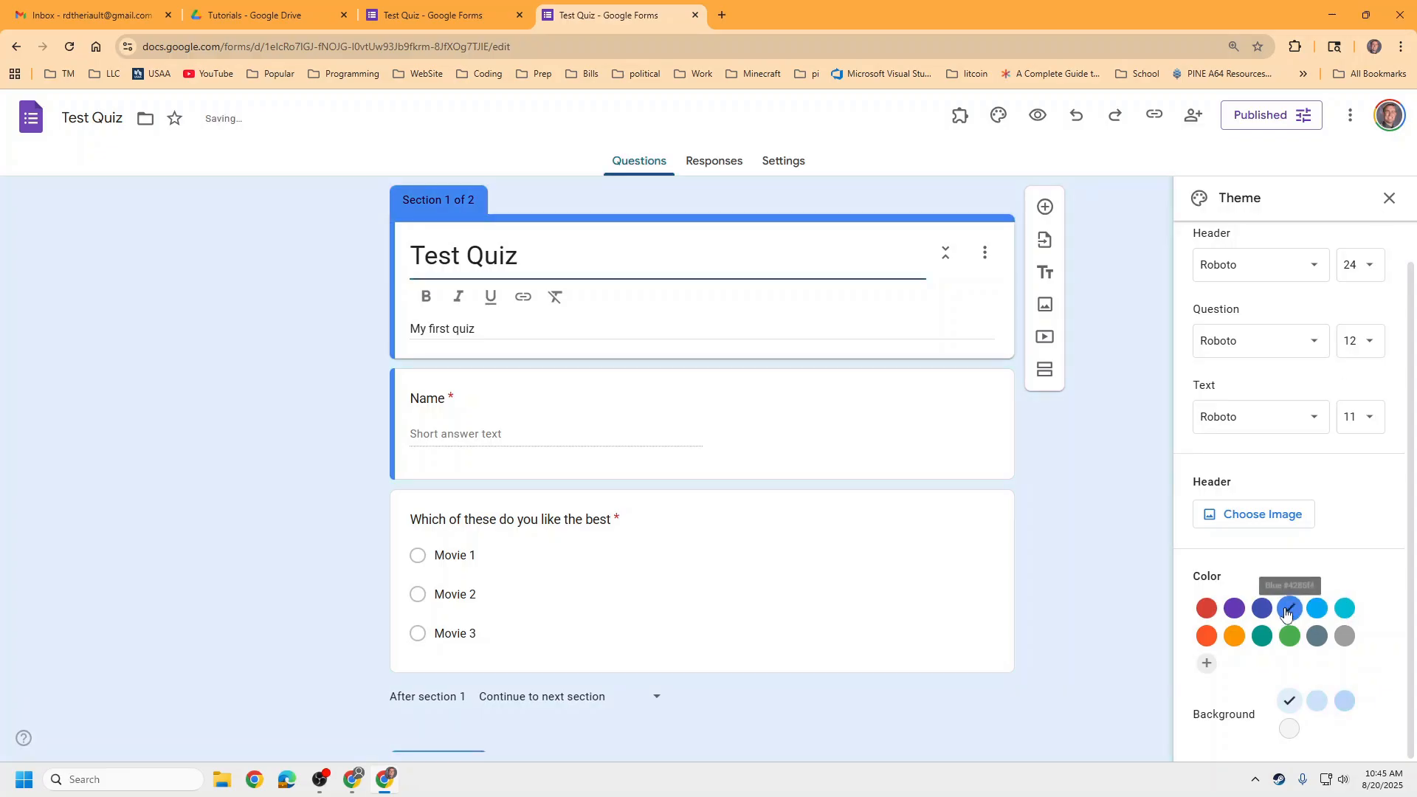
click(1206, 608)
click(1345, 701)
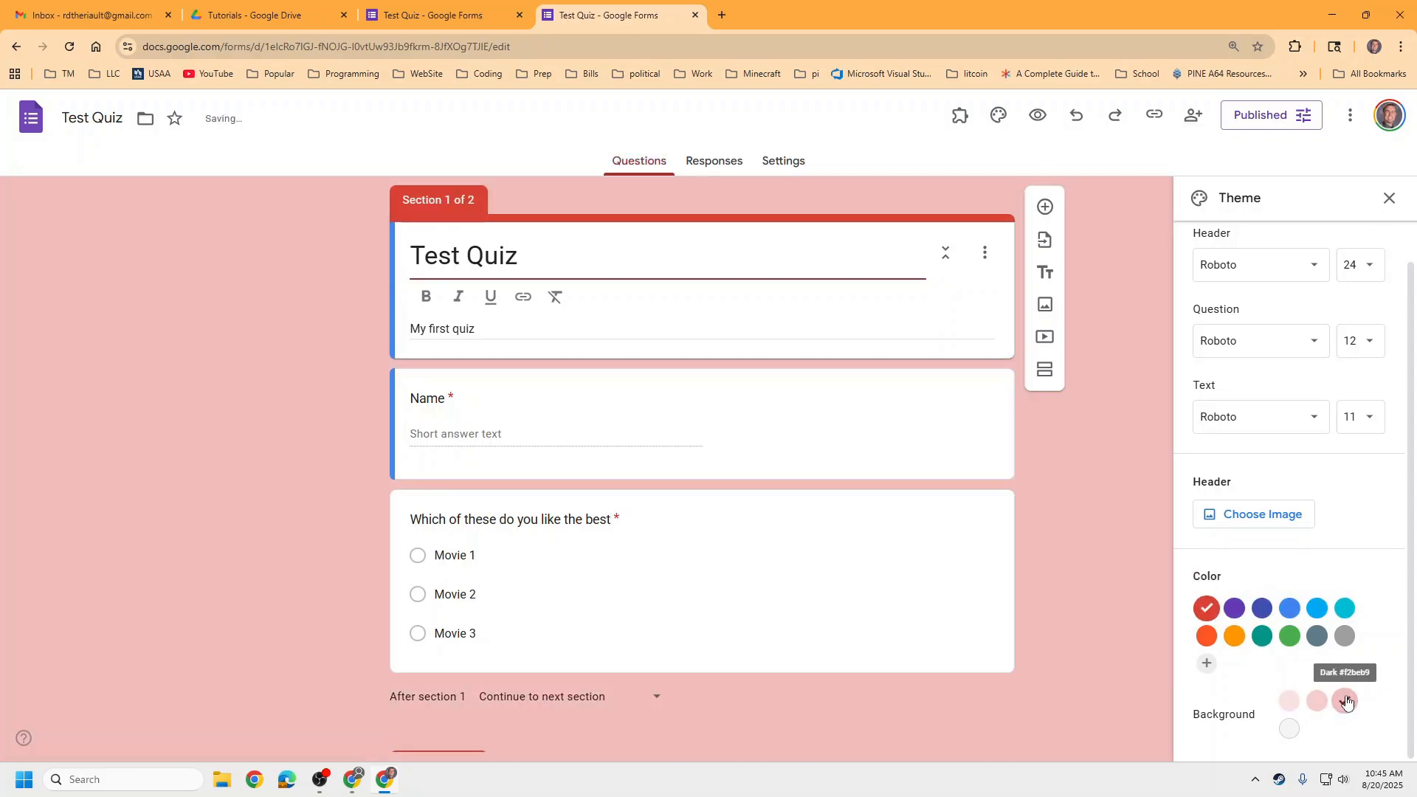
click(1388, 198)
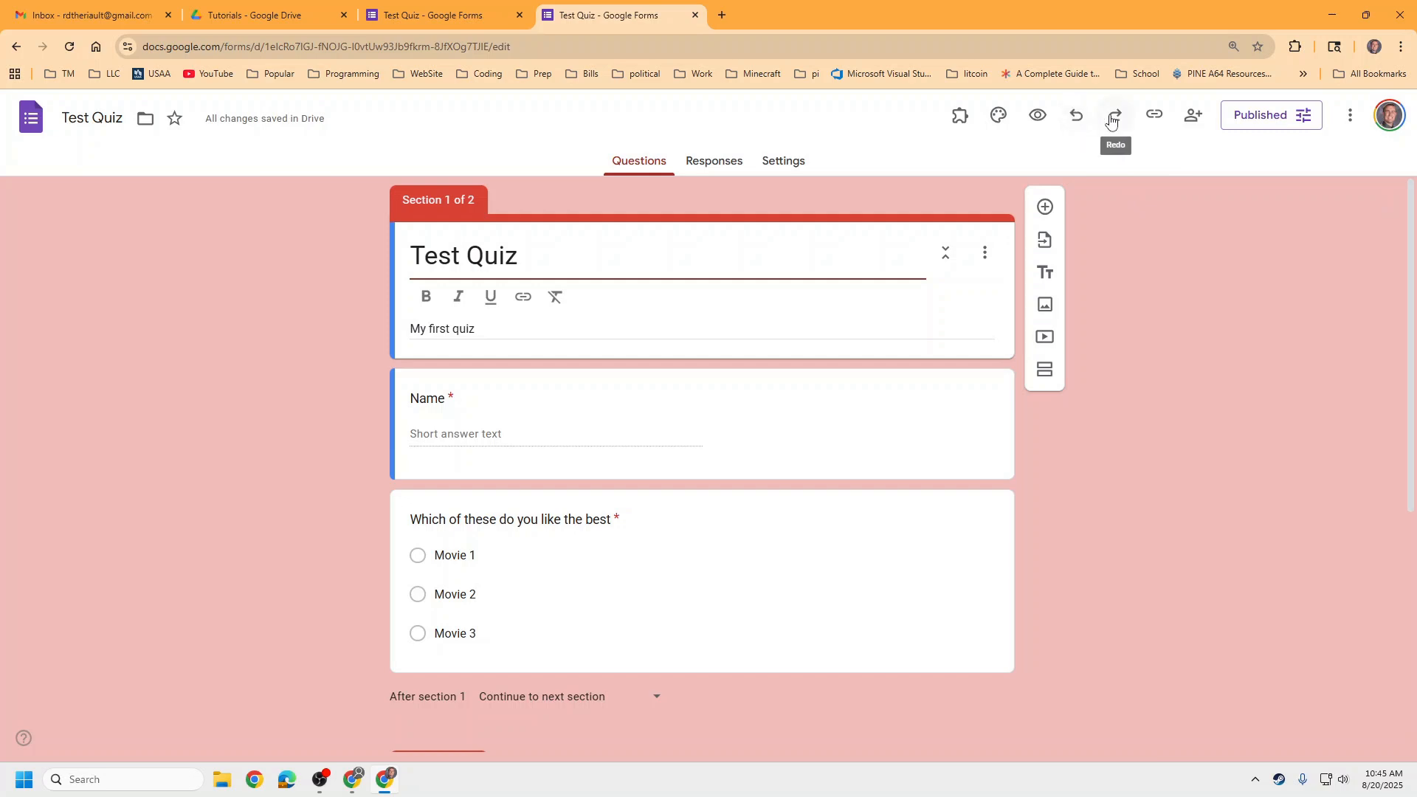
Step: Look through the form's installed add-ons and its additional actions without choosing any of them
click(958, 118)
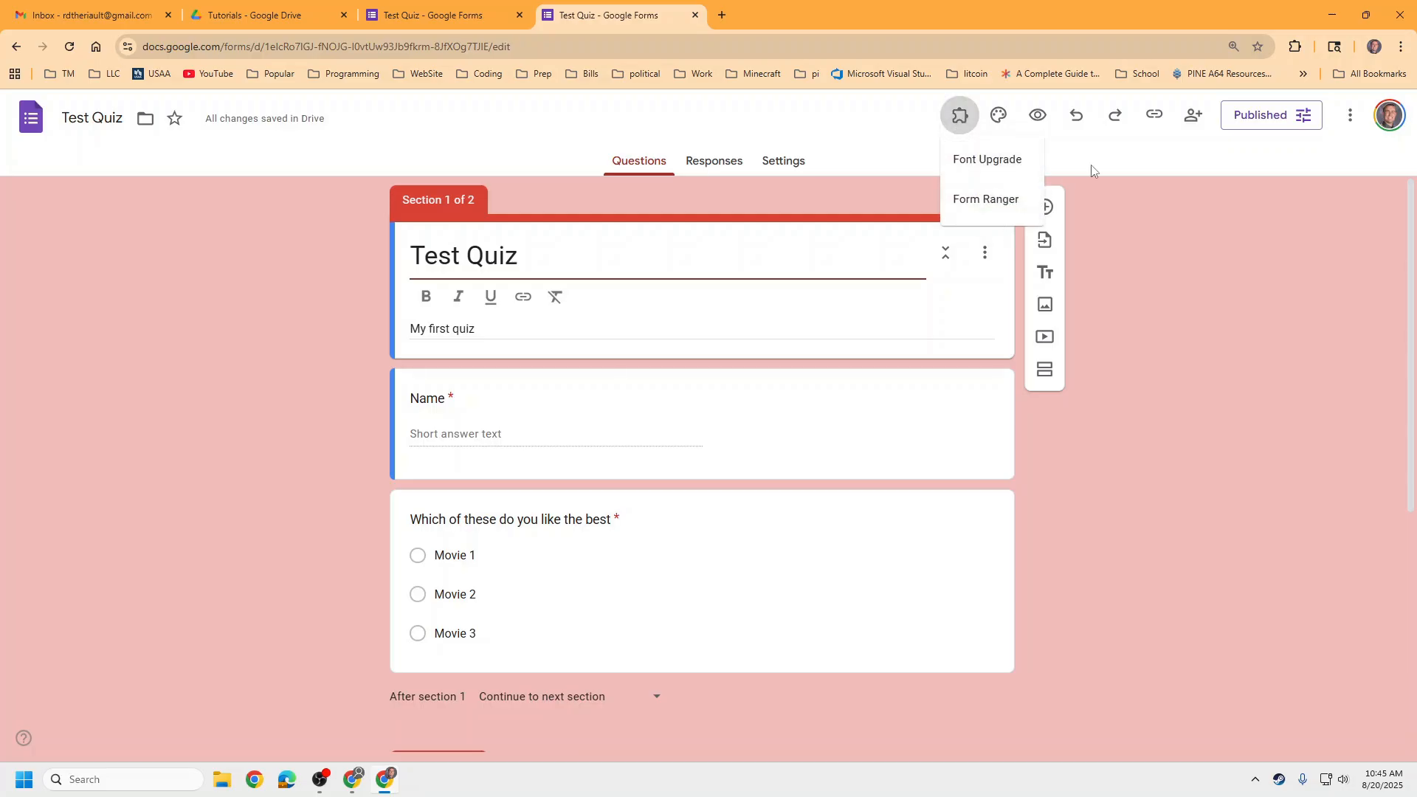
click(1121, 157)
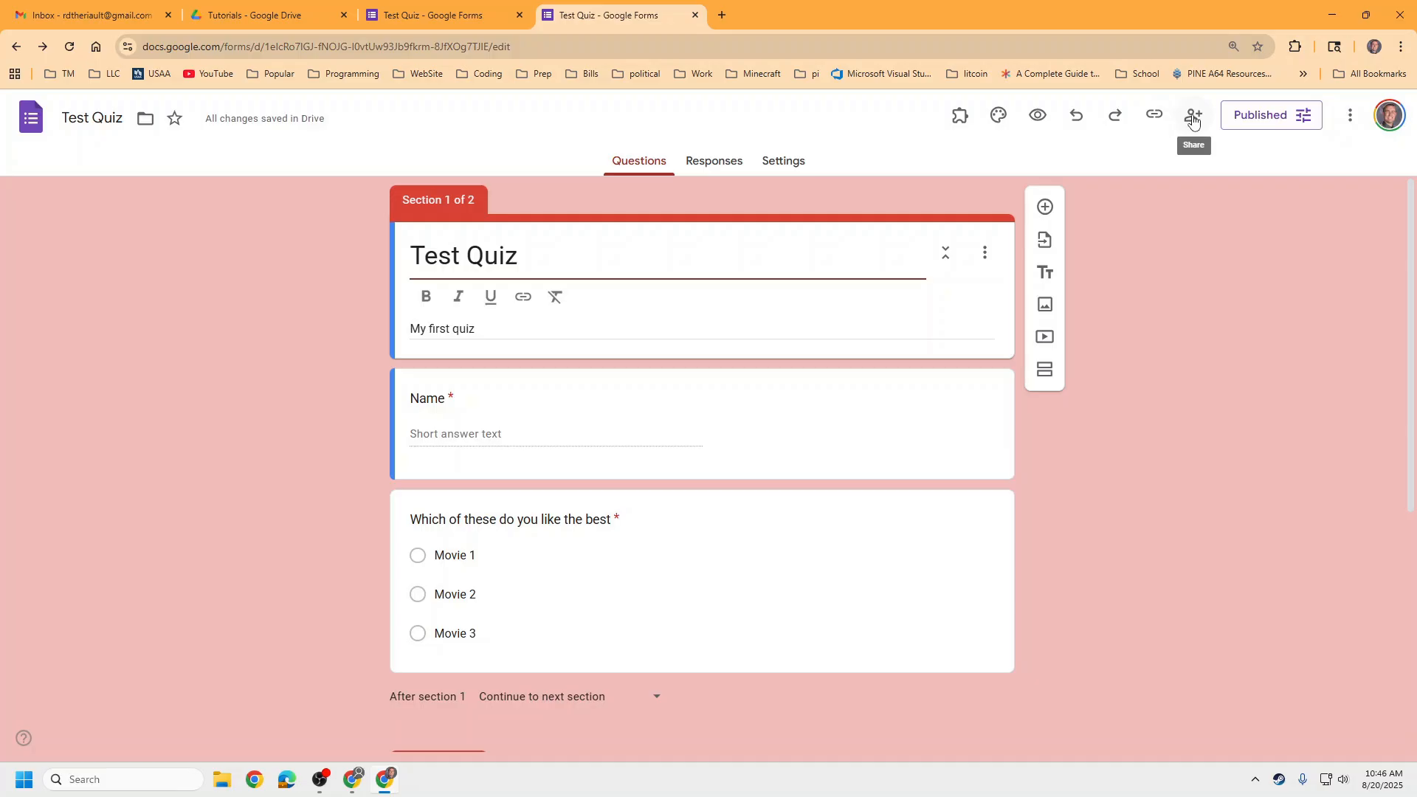
click(1340, 122)
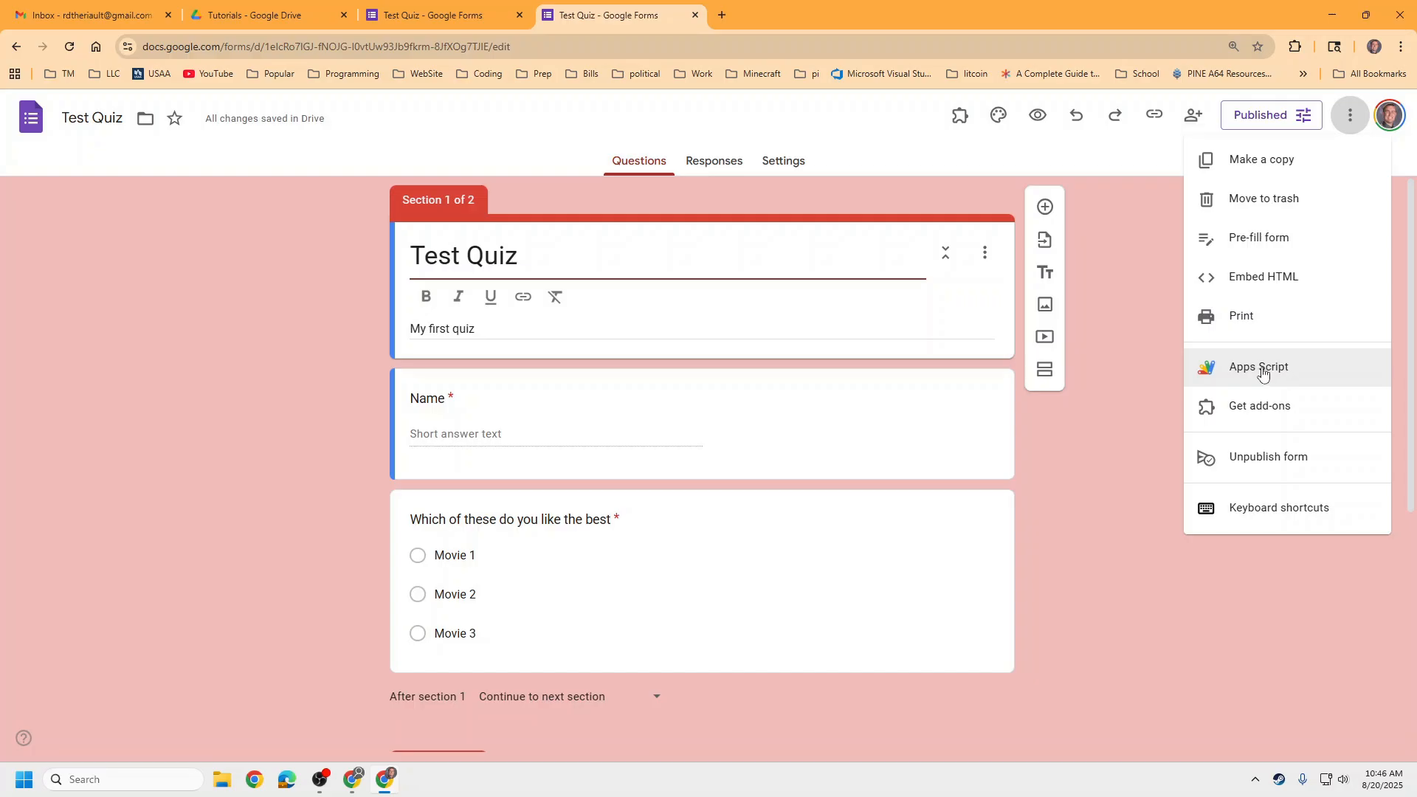
click(961, 127)
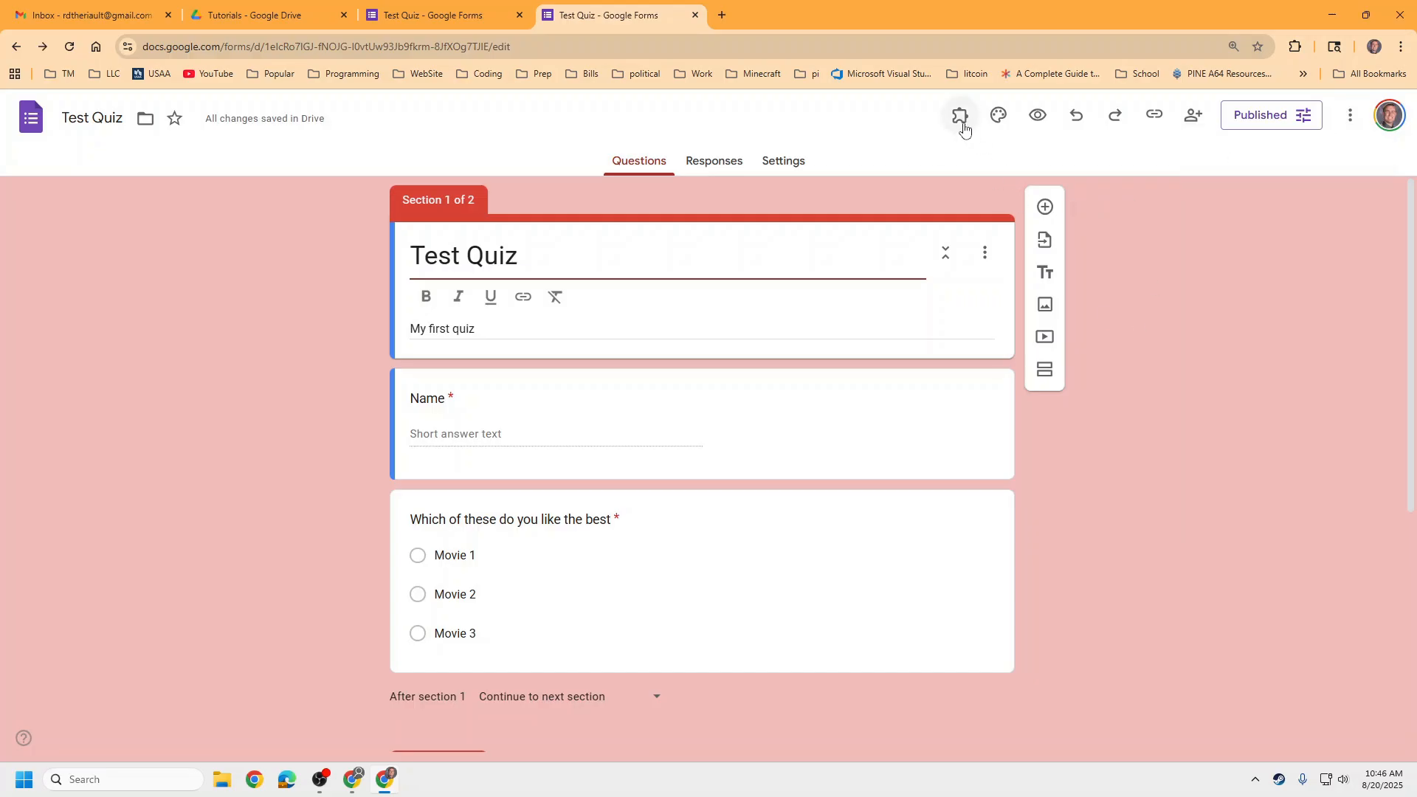
click(961, 124)
click(1347, 159)
click(1351, 122)
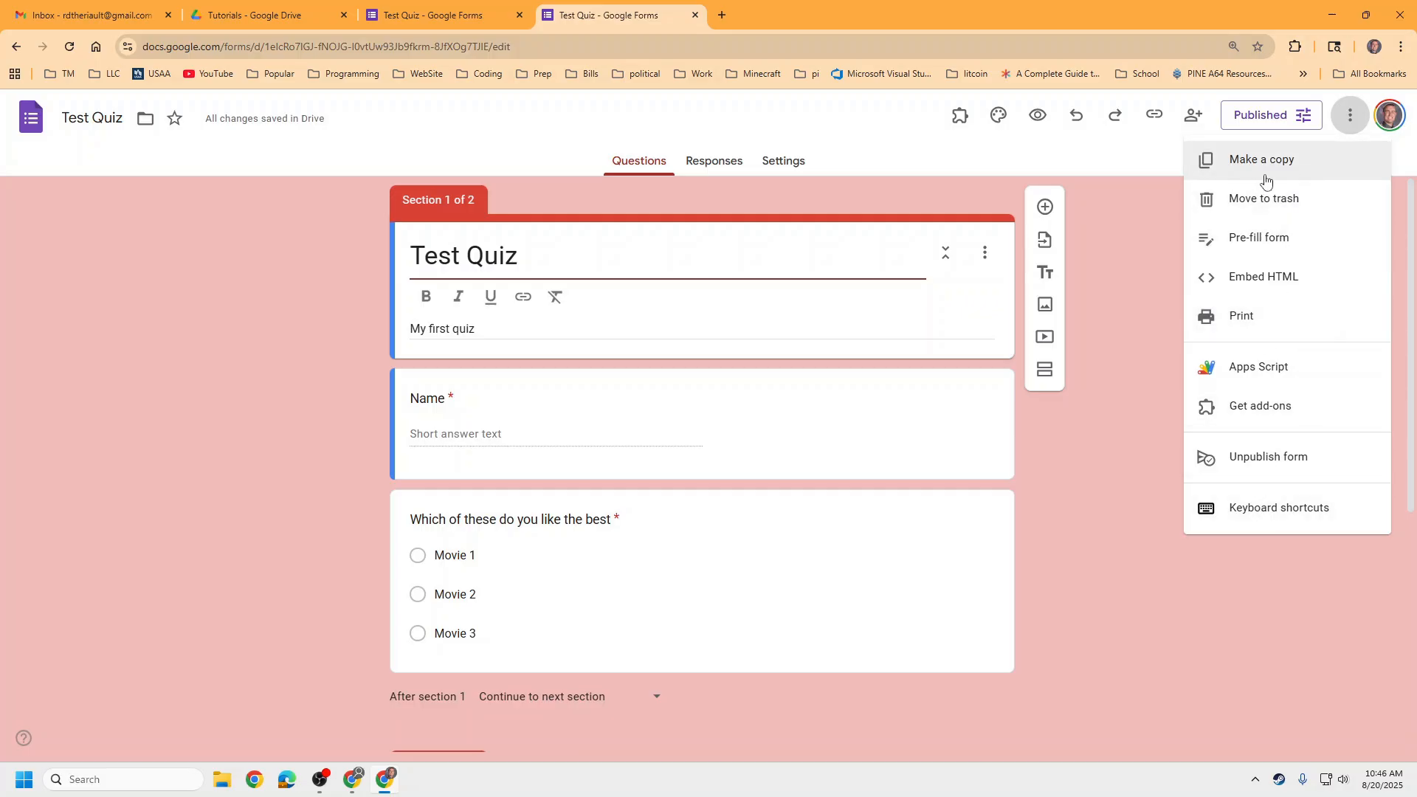
click(1094, 206)
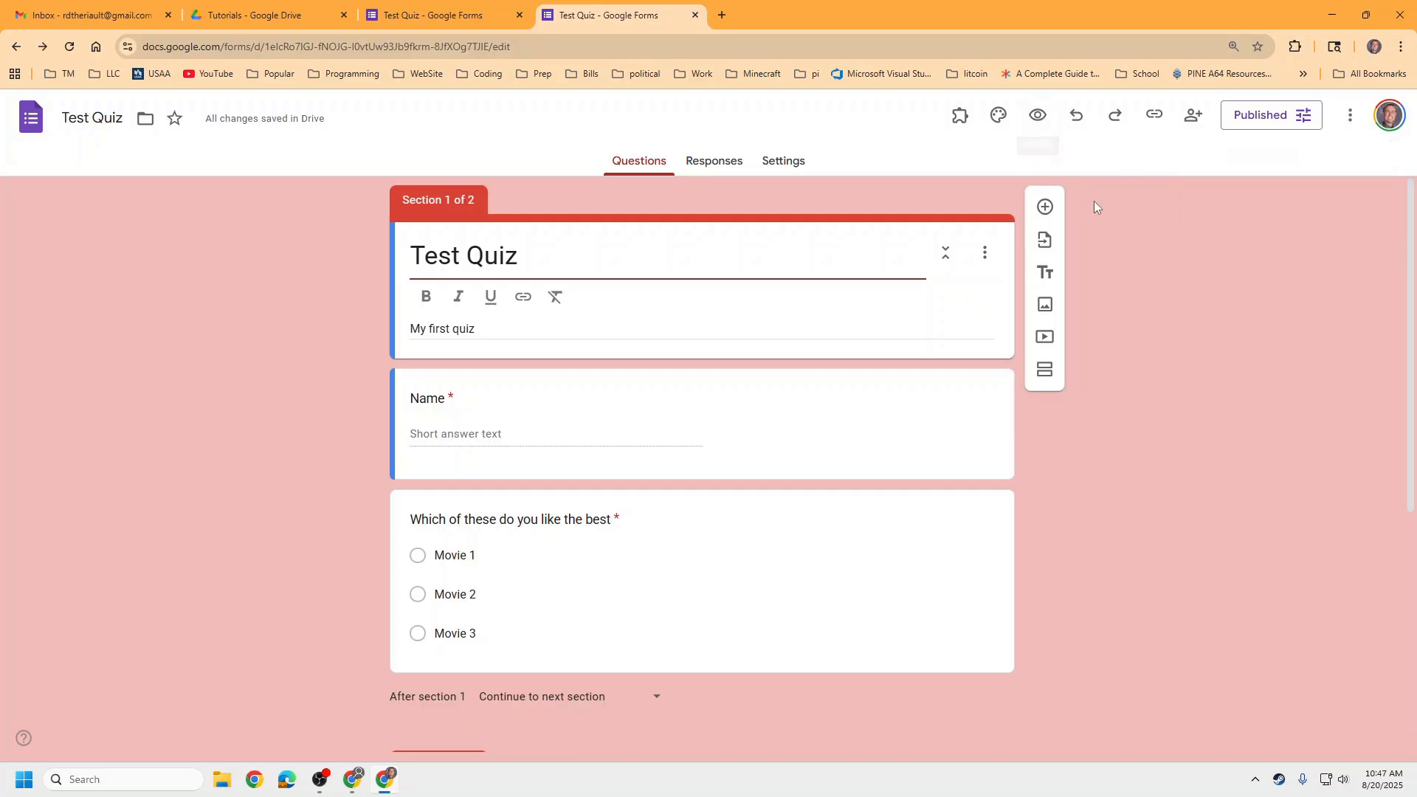
Step: Copy the form's responder link as a shortened URL and open it in a new browser tab
click(1151, 112)
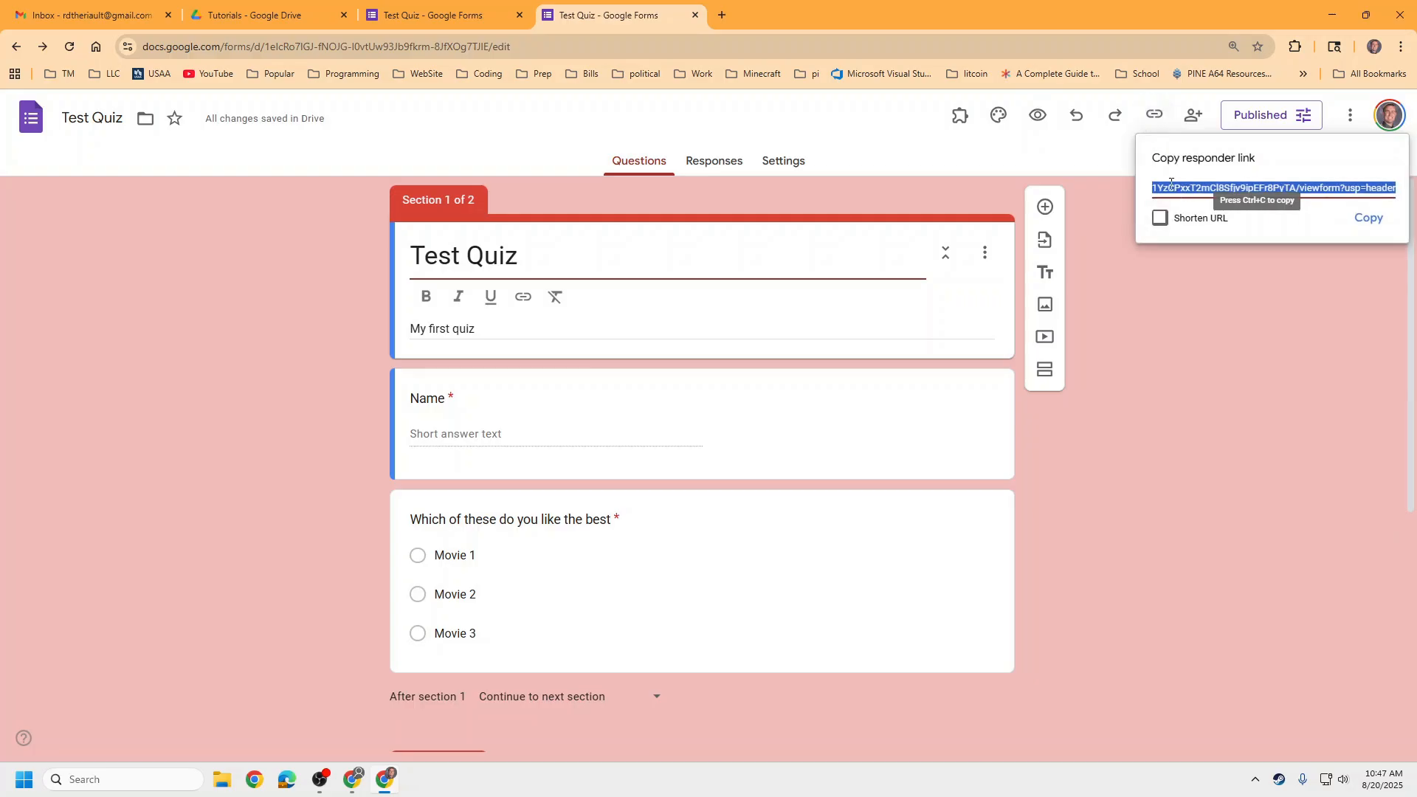
click(1158, 217)
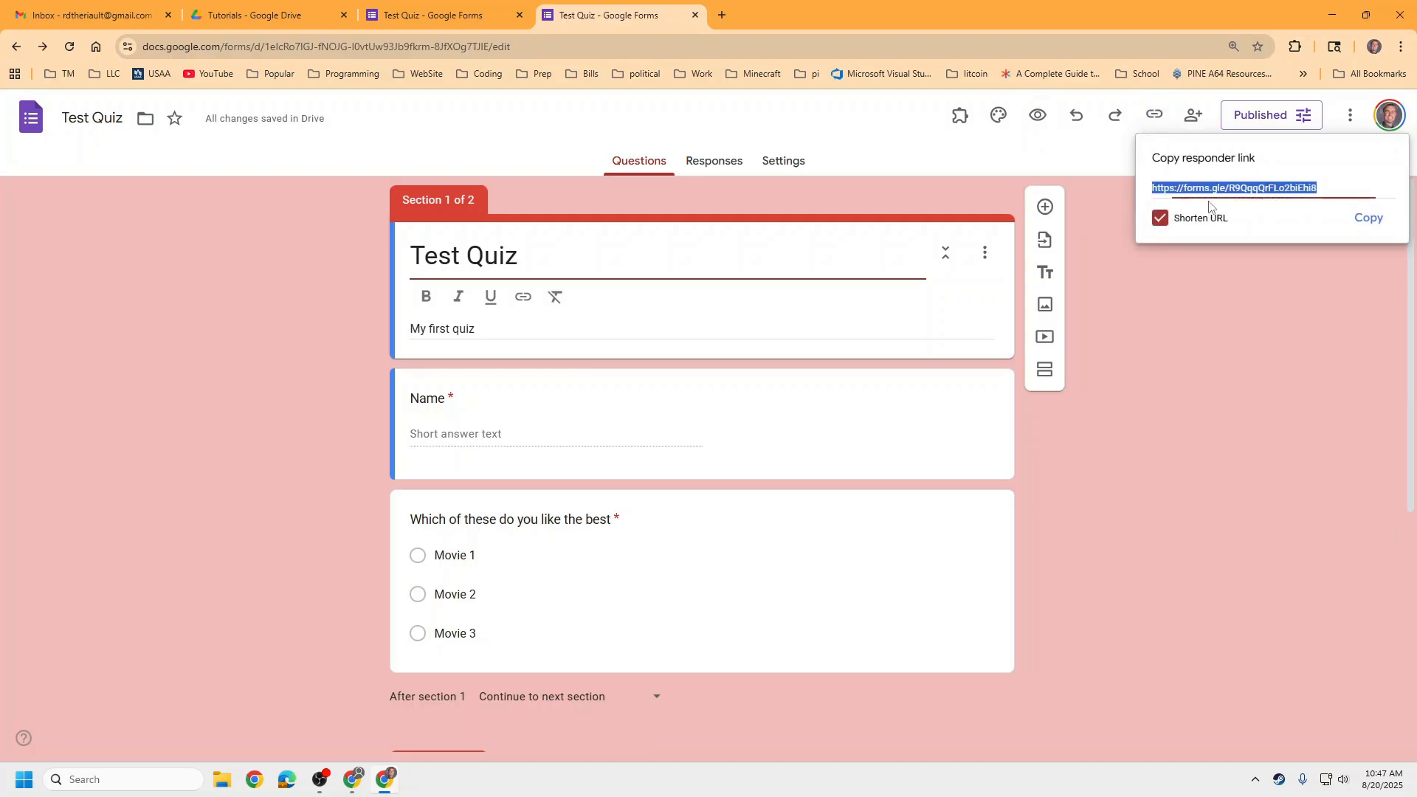
click(1366, 216)
click(721, 15)
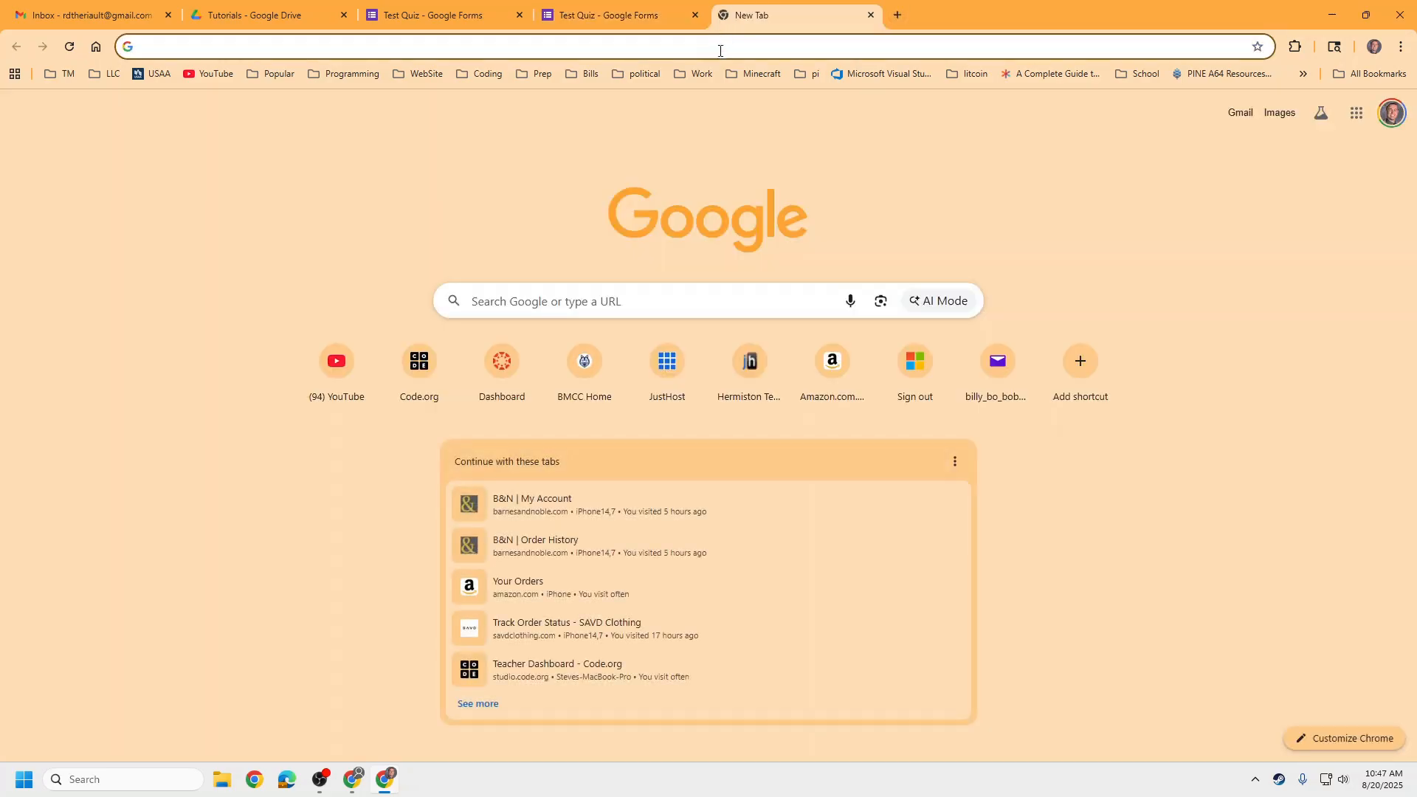
key(ctrl+v)
key(Return)
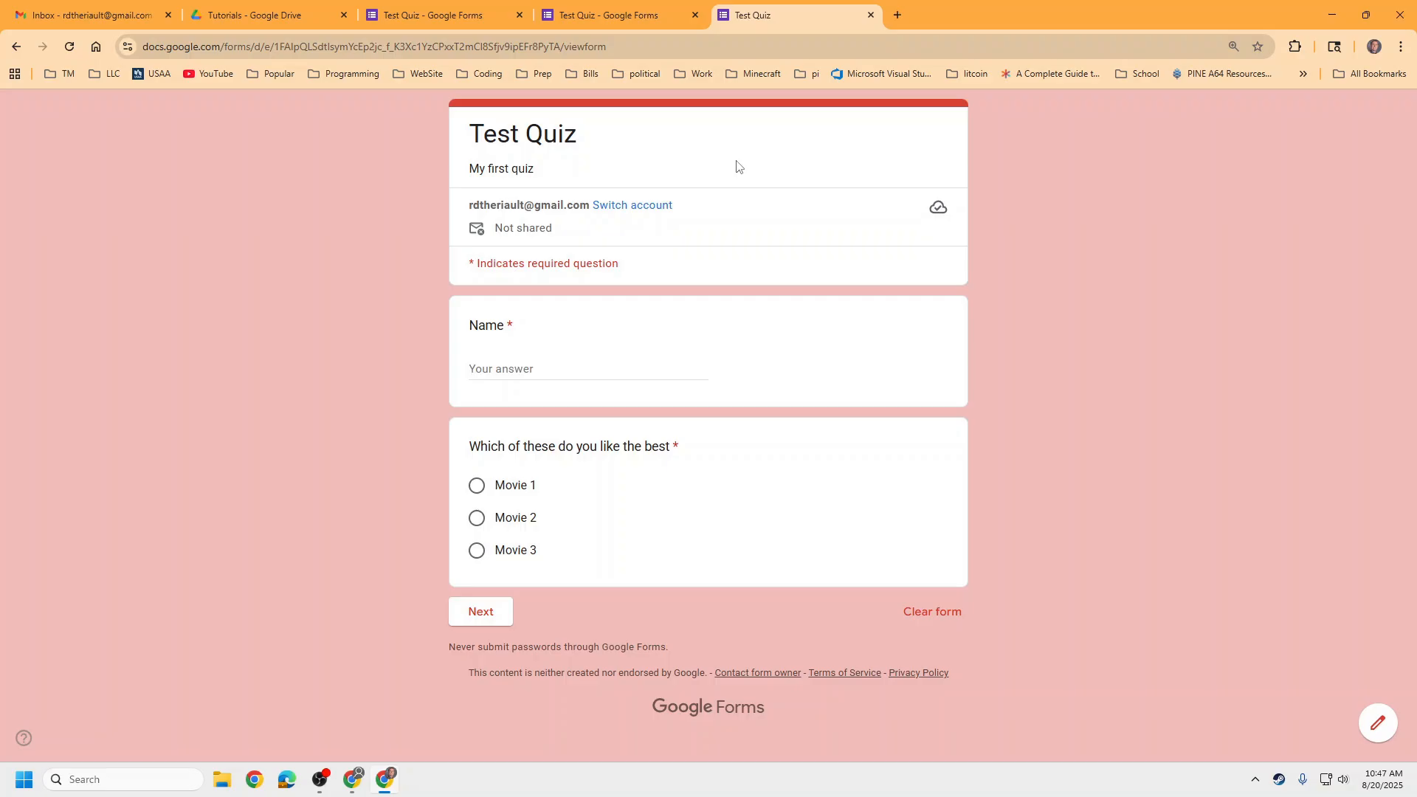
Step: Submit a response with Name "Teacher", Movie 1, and the foods Candy, Cake and Pizza
click(613, 370)
text(Teacher)
click(477, 486)
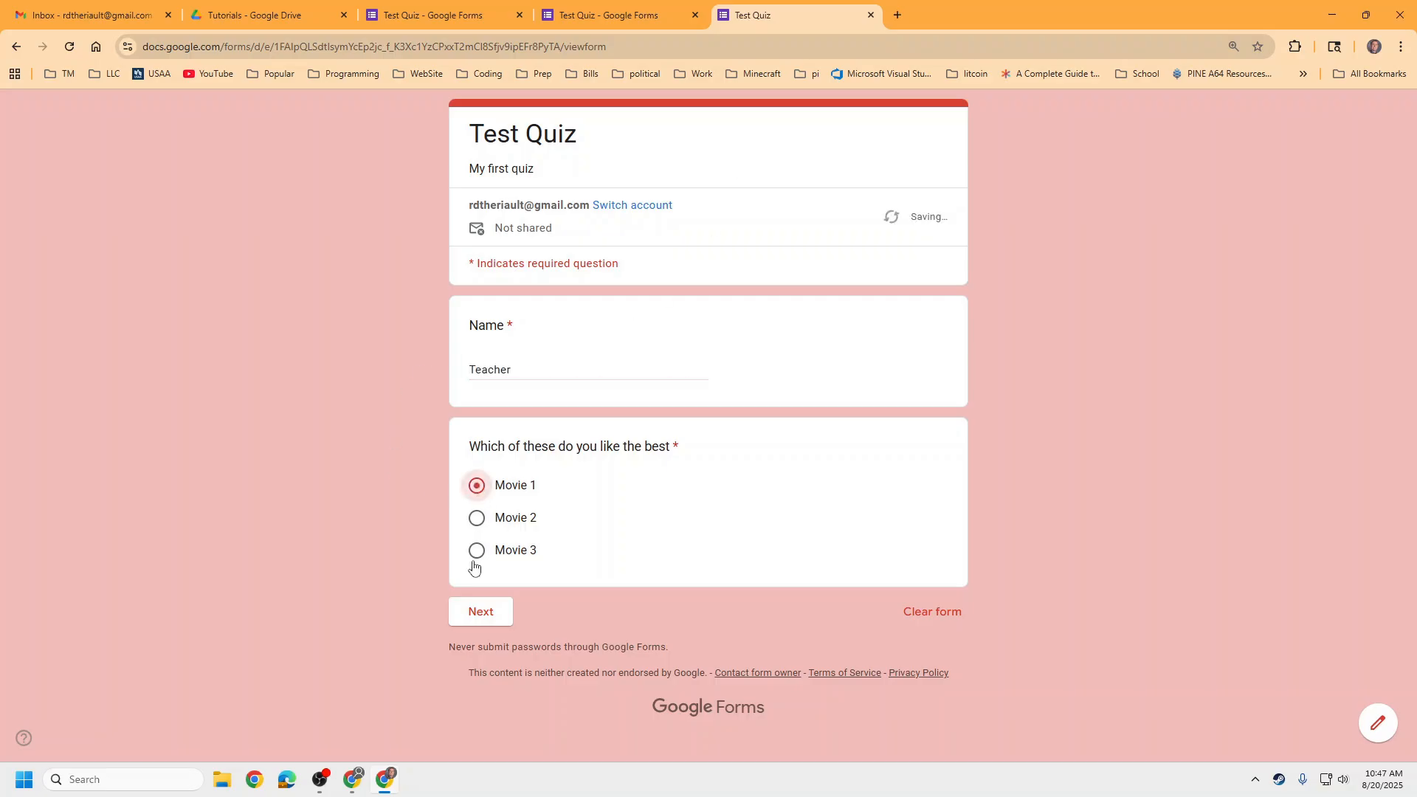
click(480, 612)
click(477, 374)
click(477, 405)
click(476, 435)
click(557, 527)
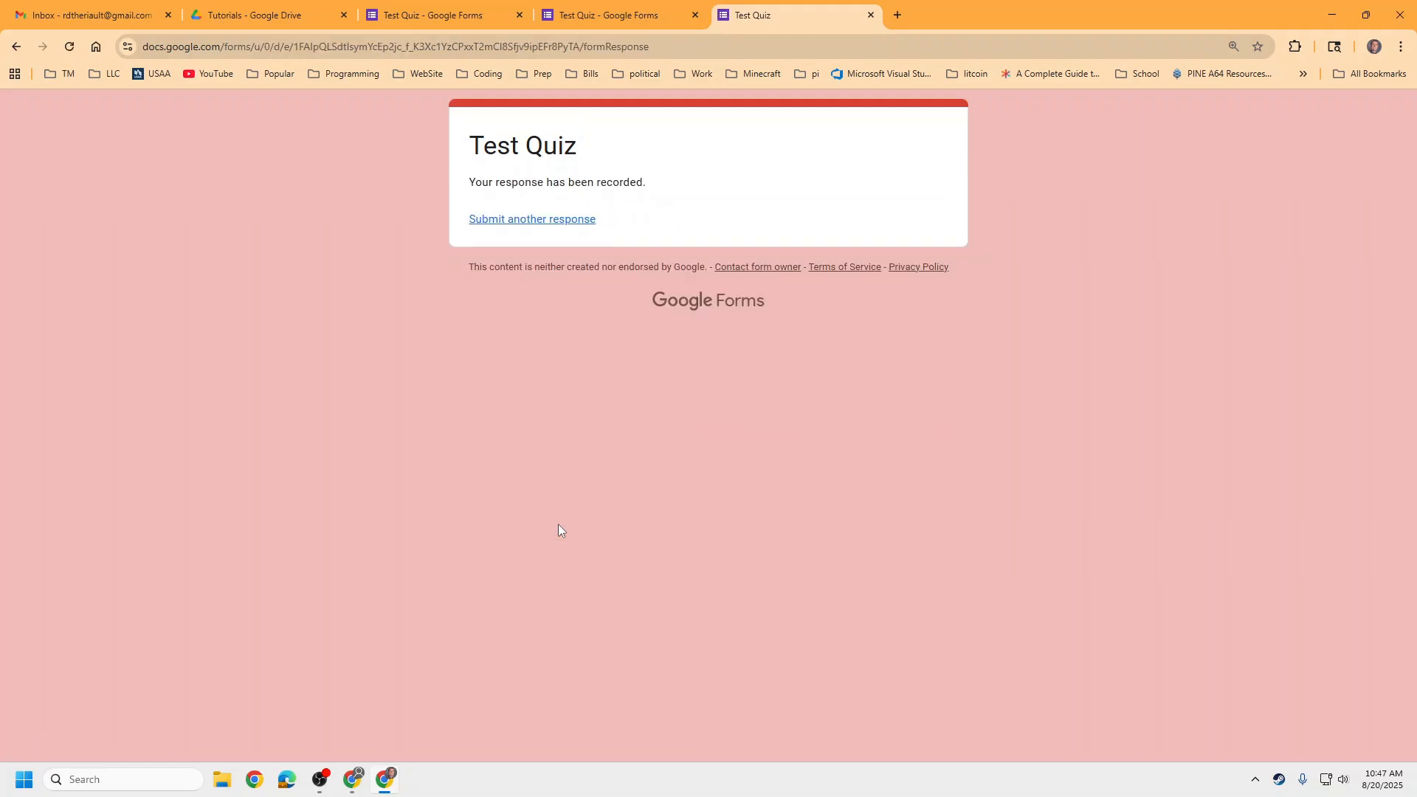
Step: Submit another response with Name "NA", Movie 2, and the foods Candy, Cake and Carrots, and return to the form editor
click(526, 221)
click(537, 371)
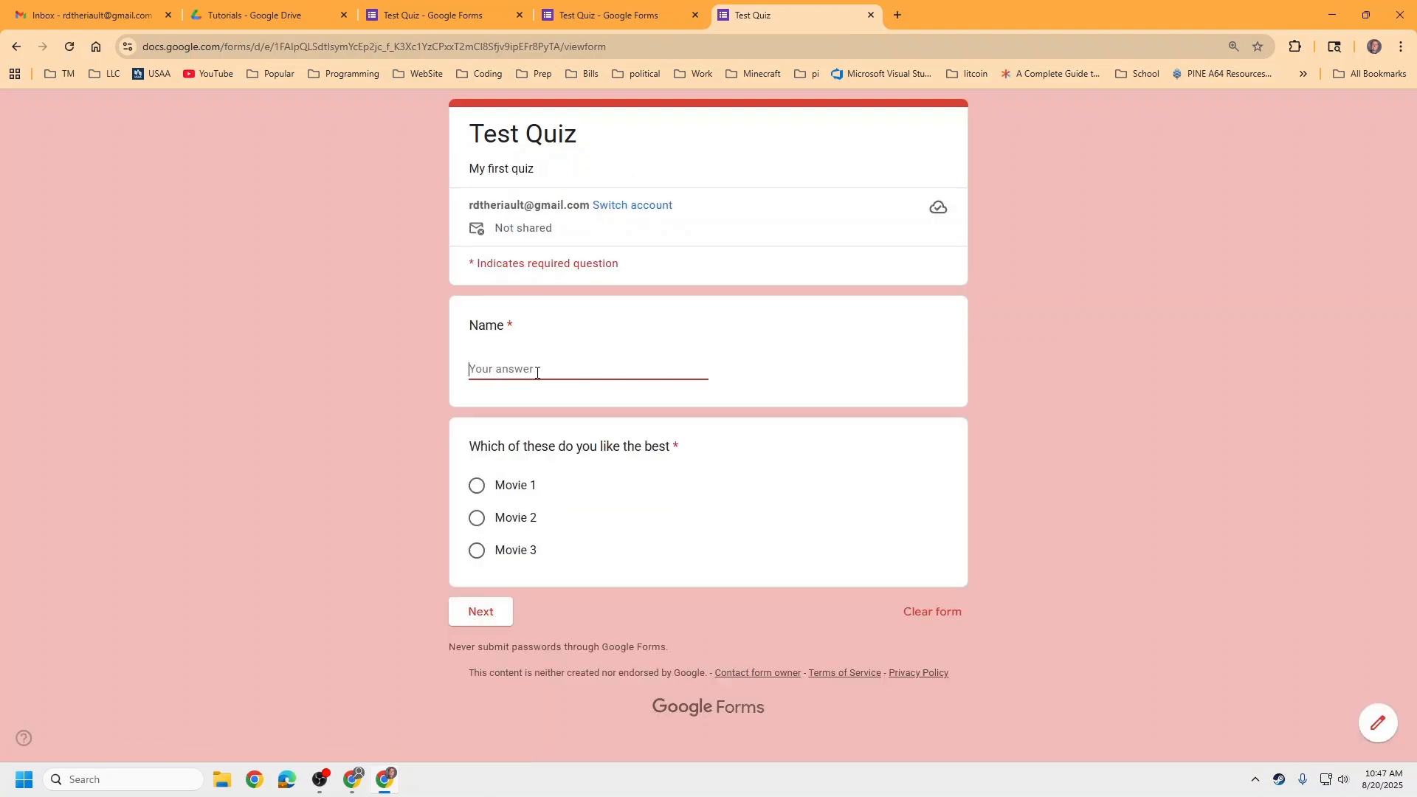
text(NA)
click(477, 518)
click(481, 612)
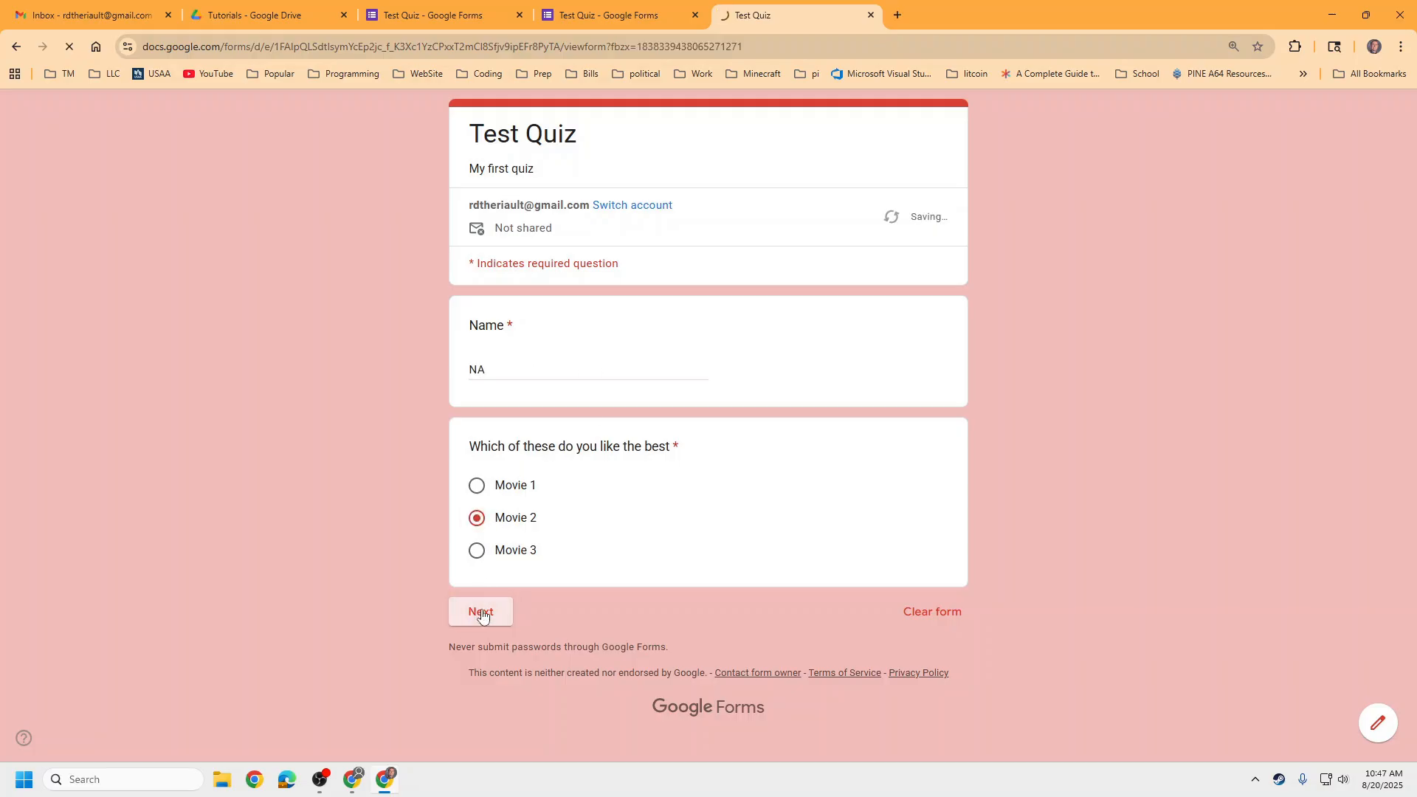
click(476, 374)
click(476, 404)
click(476, 467)
click(548, 524)
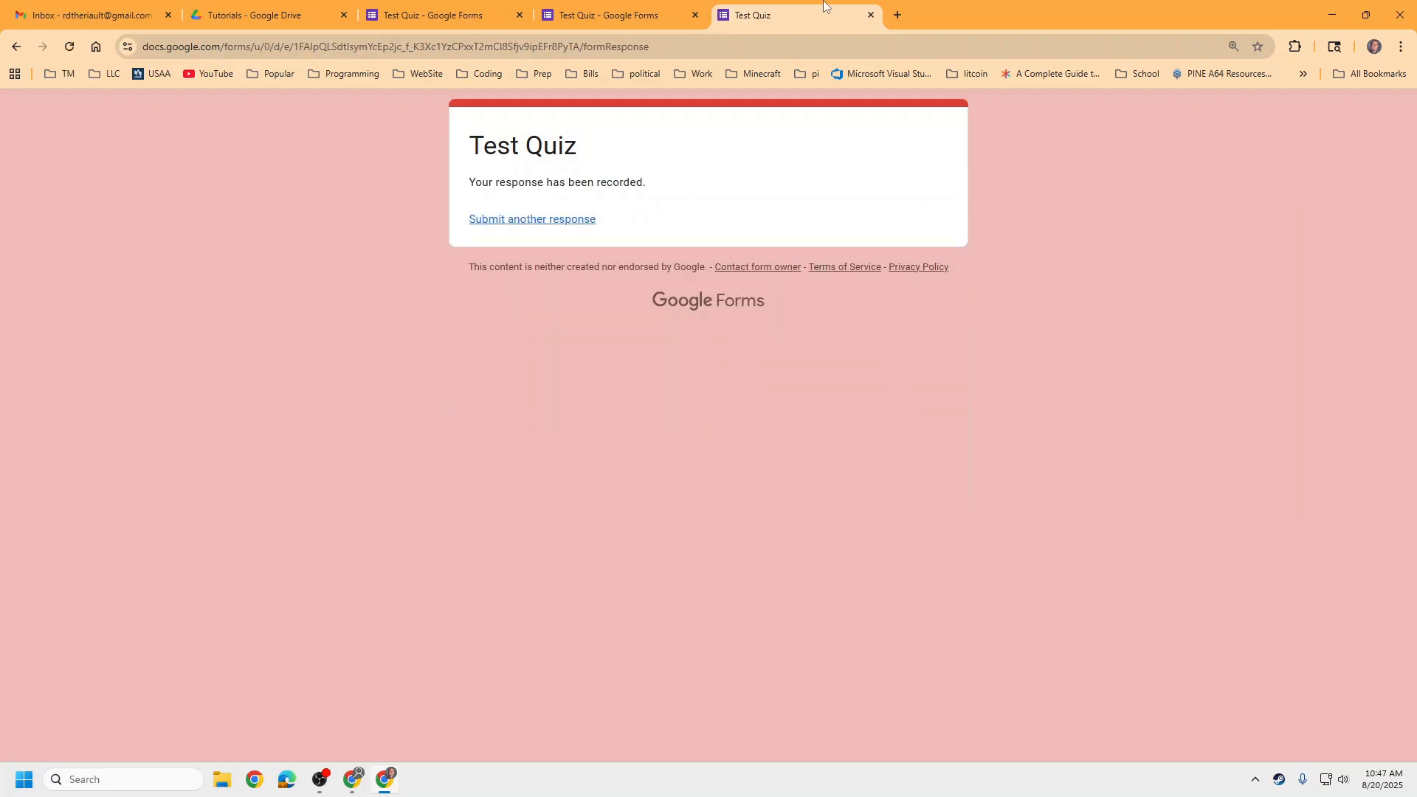
click(870, 15)
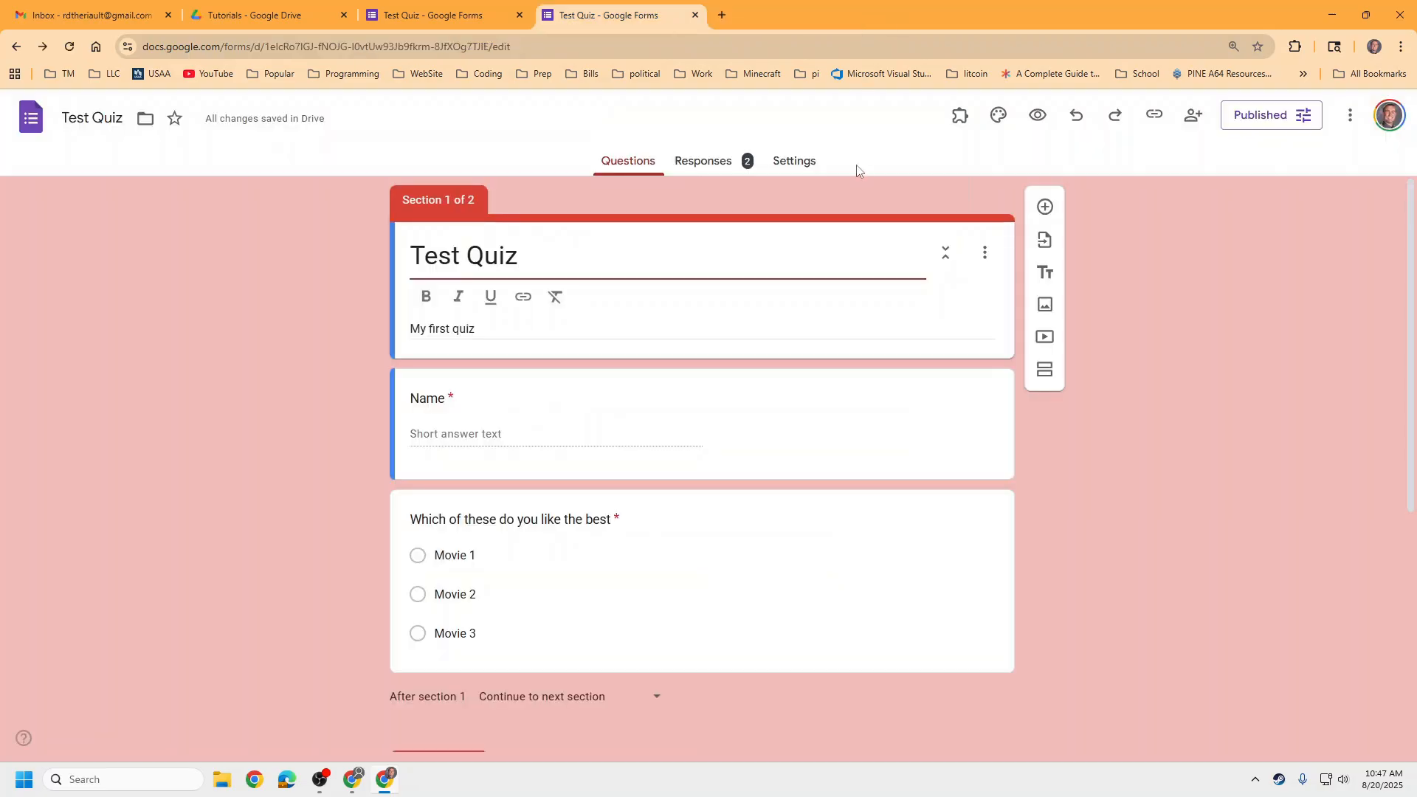
Step: Review the response summary for the name, movie and food questions, and check the Tutorials folder in Drive
click(734, 164)
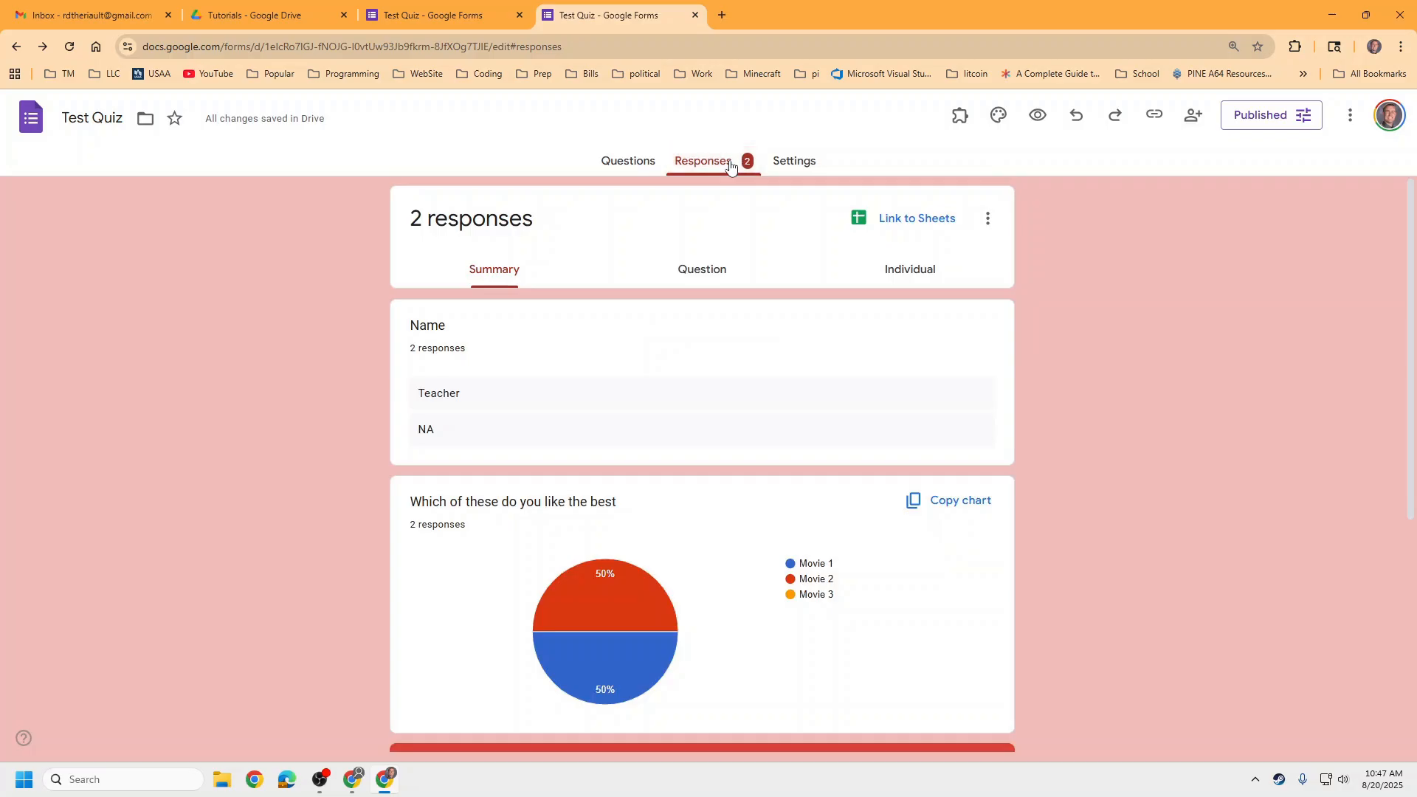
mouse_move(629, 596)
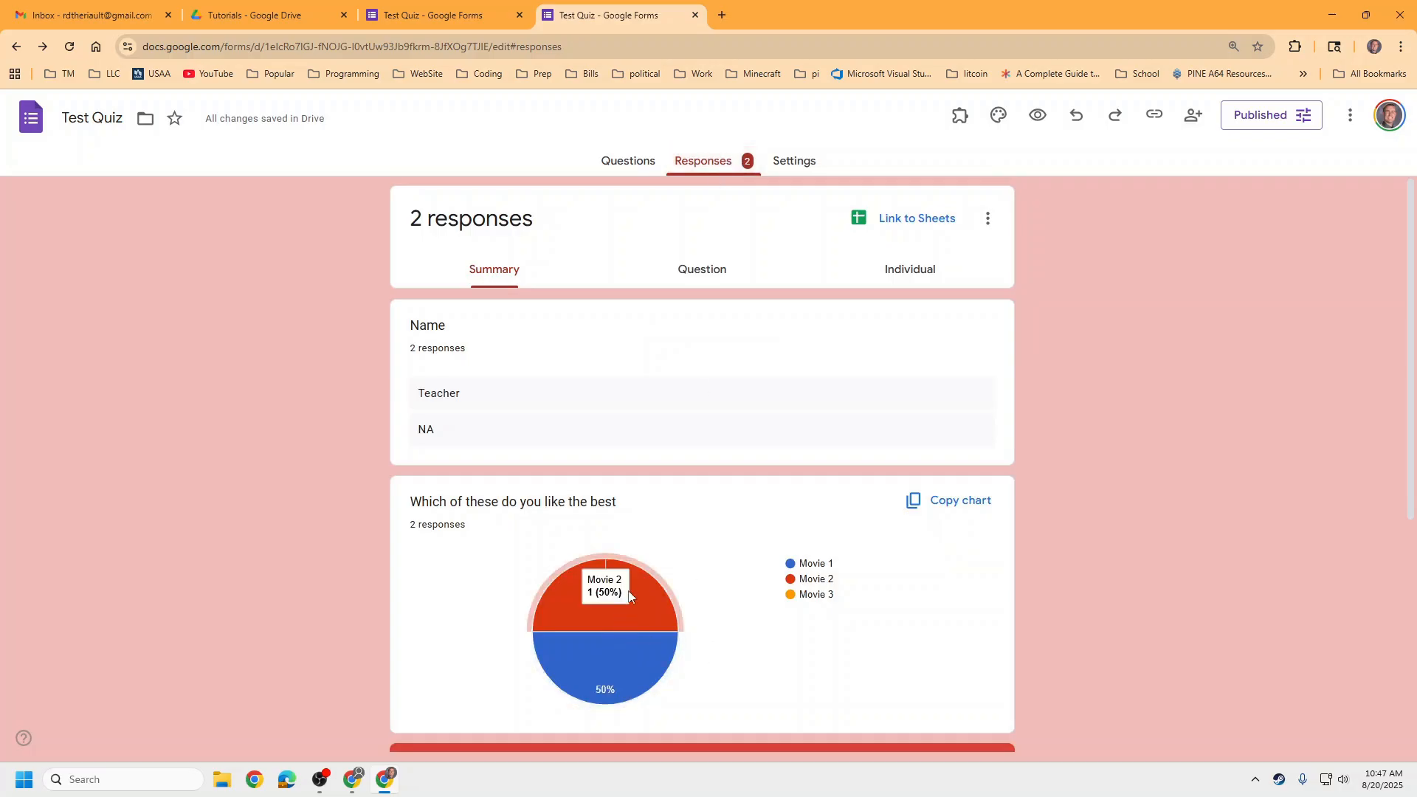
mouse_move(640, 624)
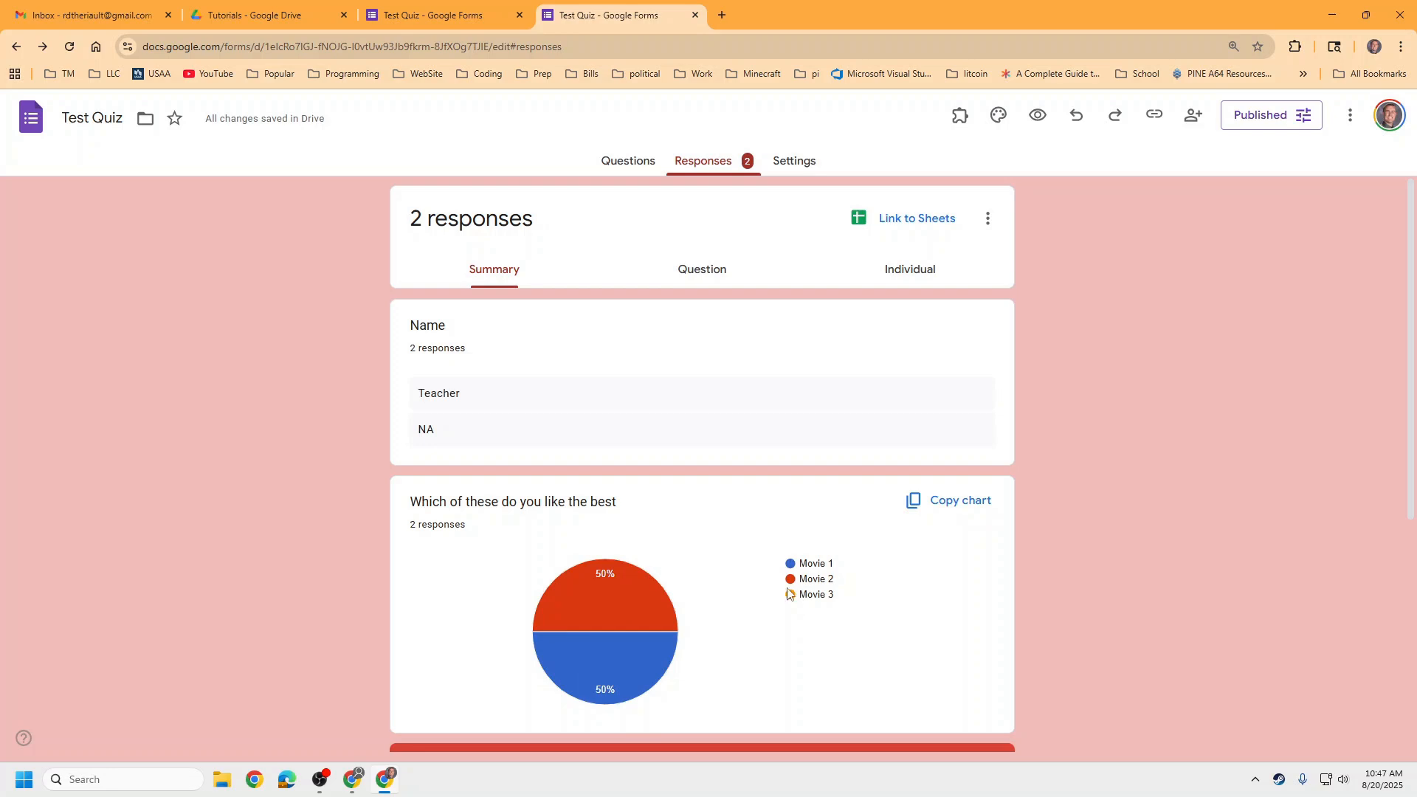
scroll(782, 591, down, 5)
mouse_move(691, 517)
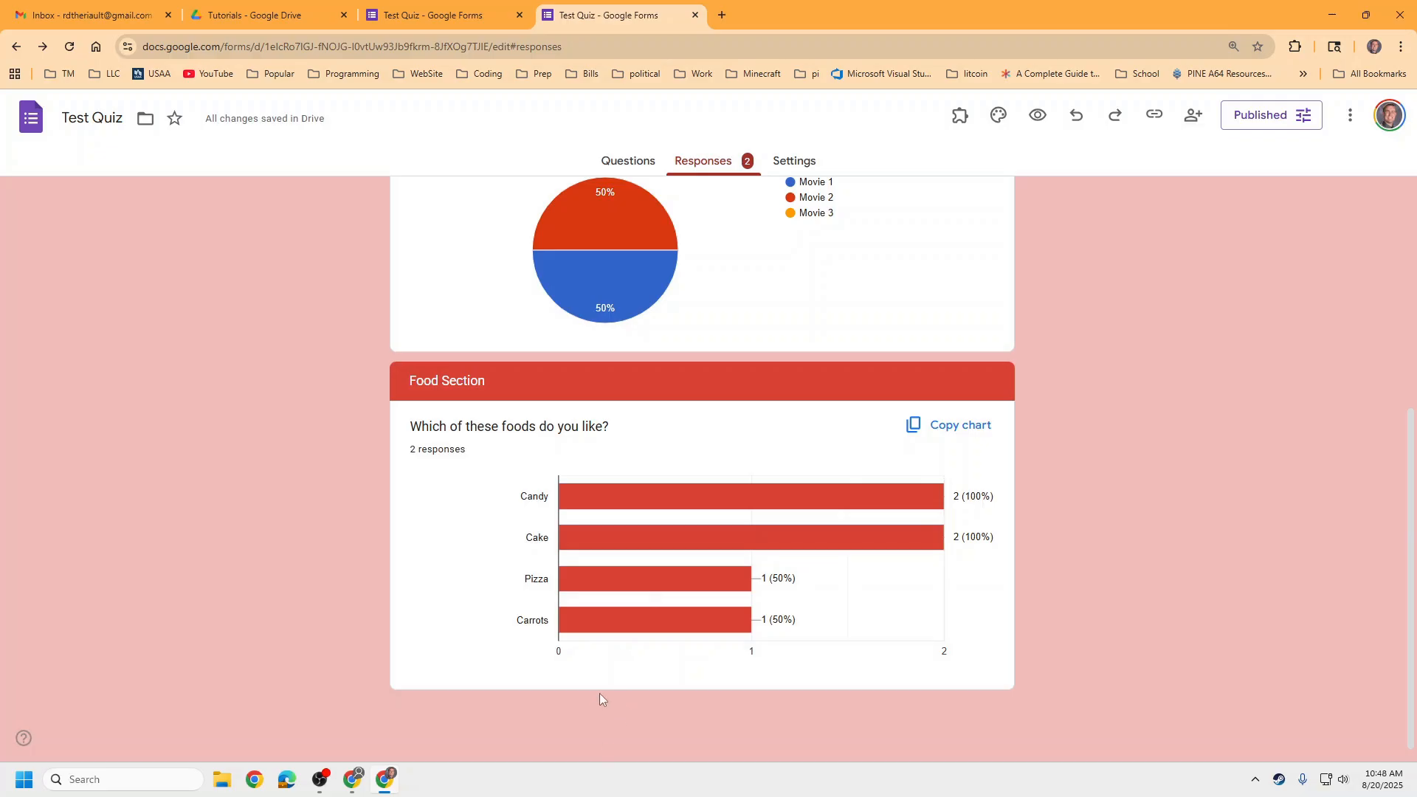
scroll(601, 692, up, 5)
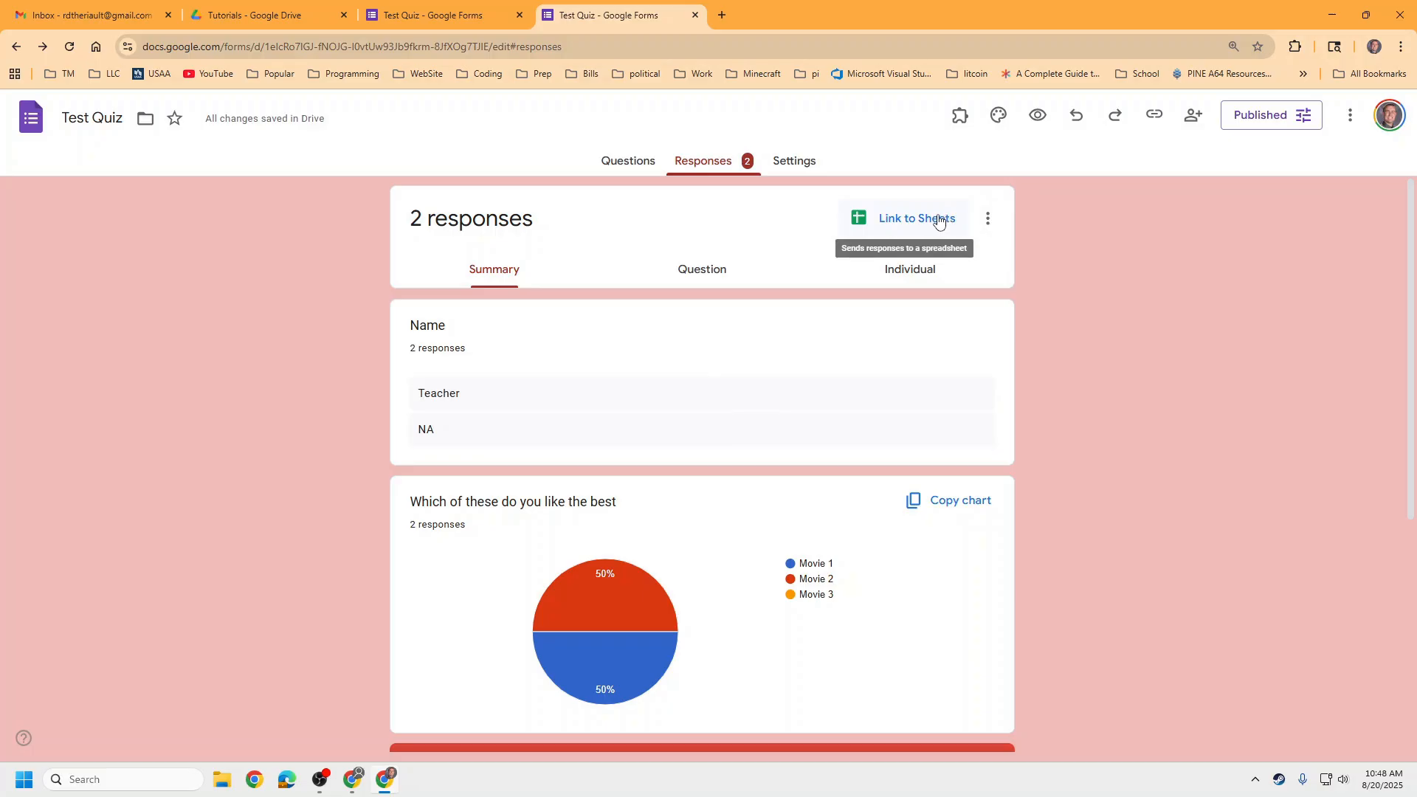
click(322, 6)
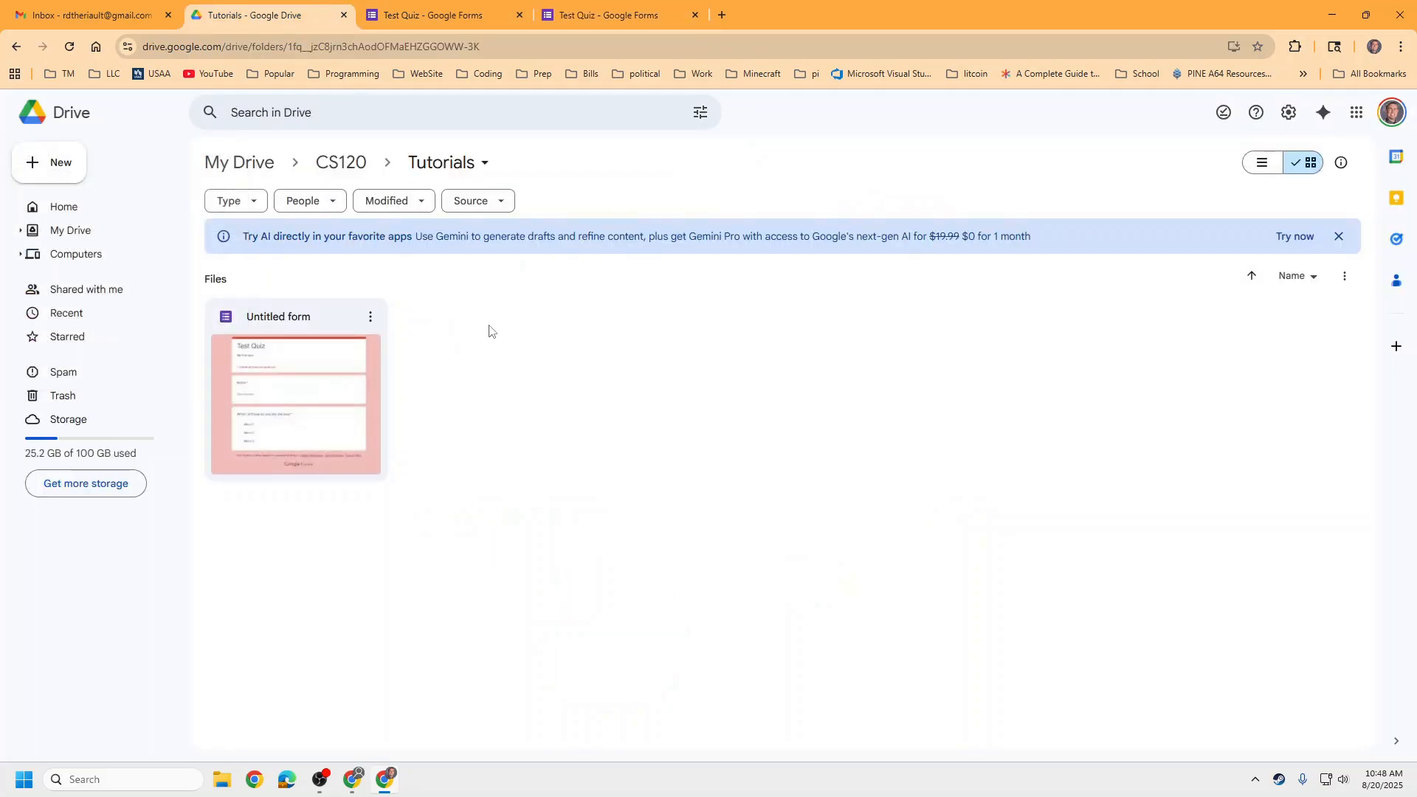
click(628, 11)
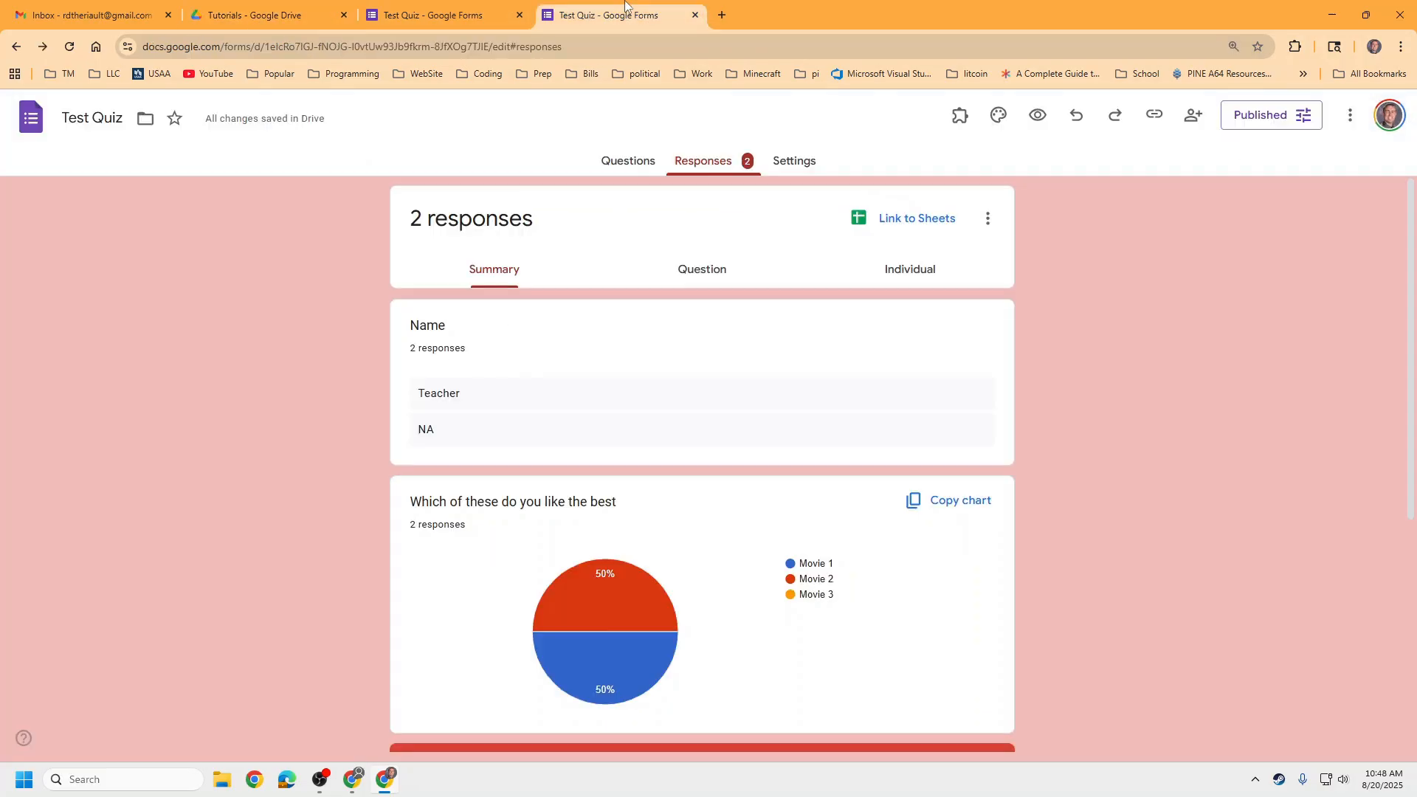
Step: Turn the form into a quiz in its settings and review the grade release, respondent and default point options
click(786, 161)
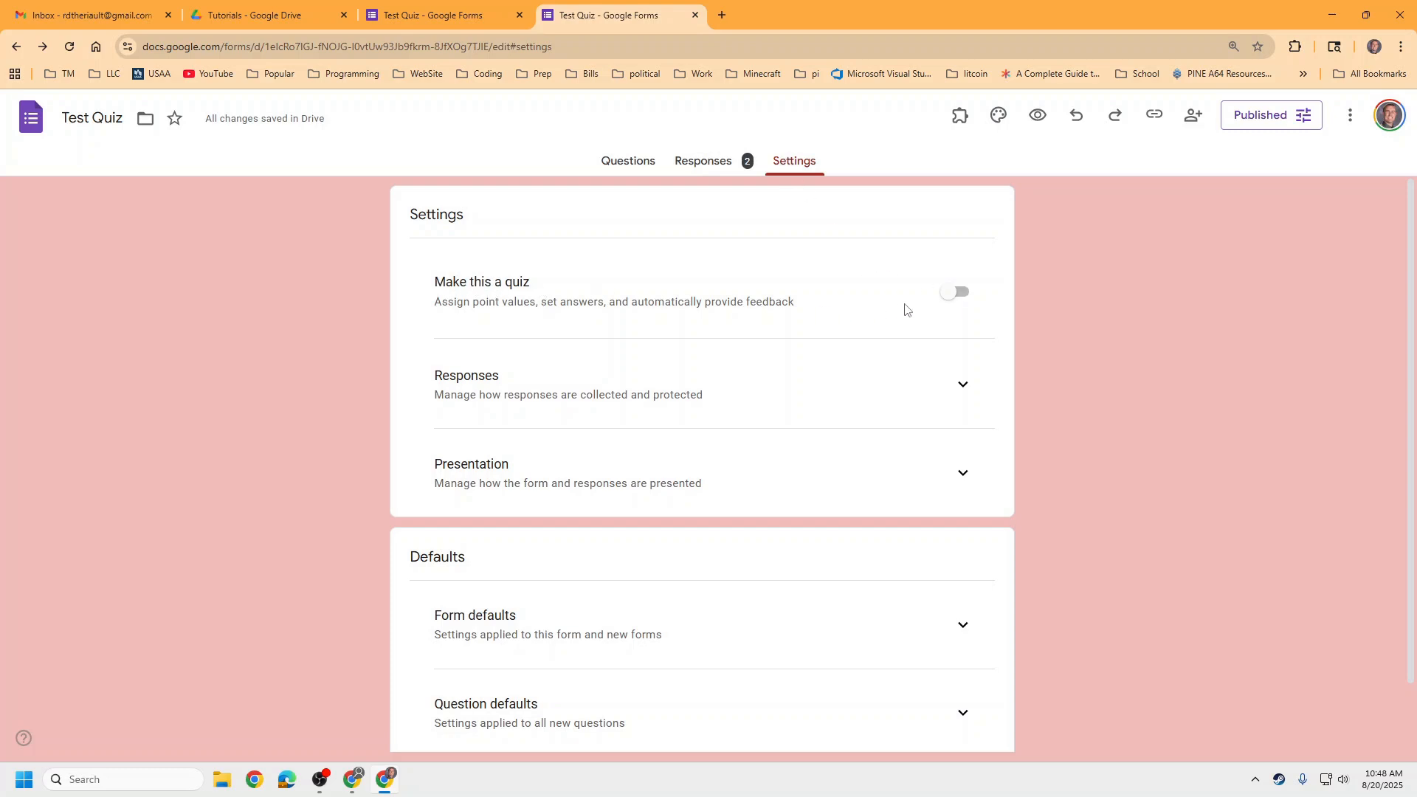
click(954, 295)
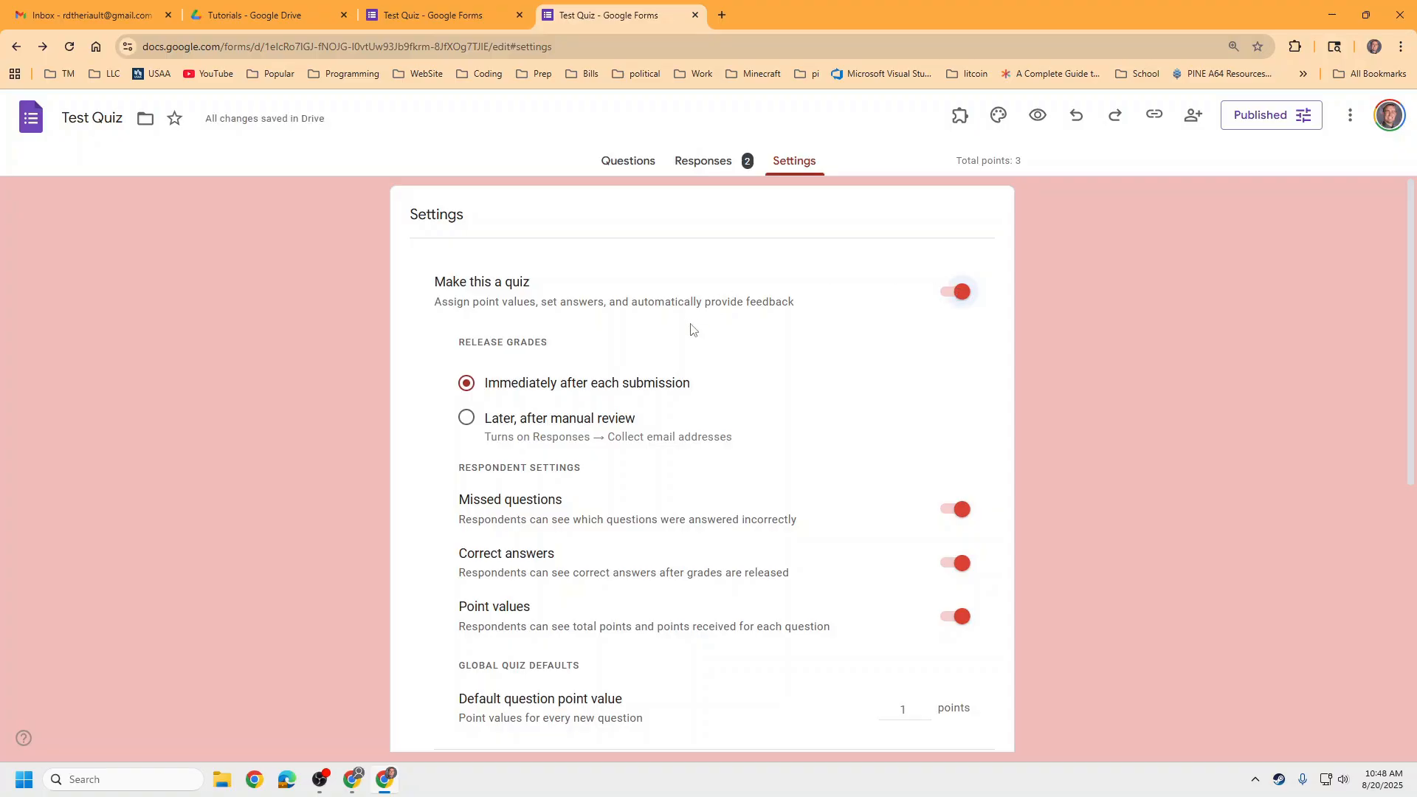
scroll(685, 387, down, 2)
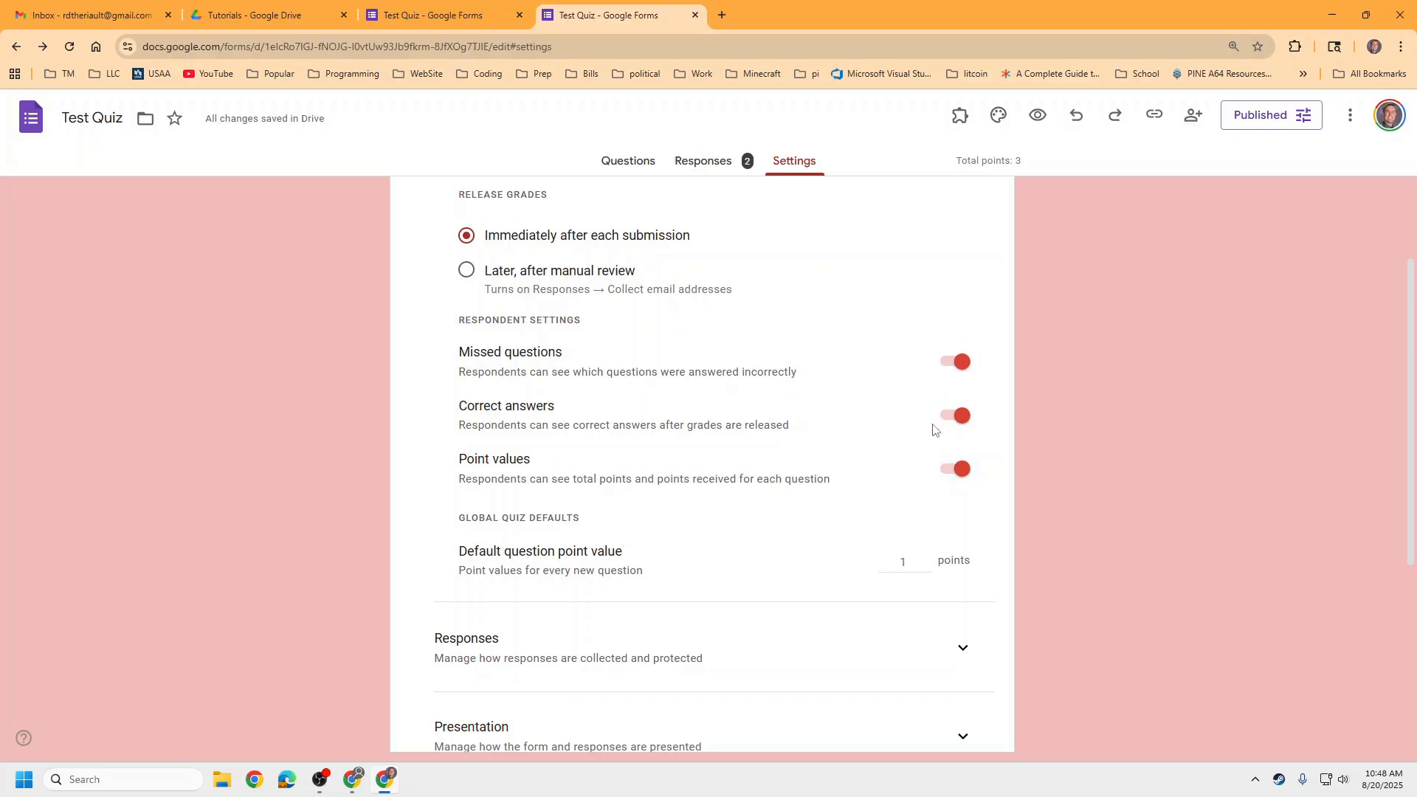
scroll(935, 424, down, 3)
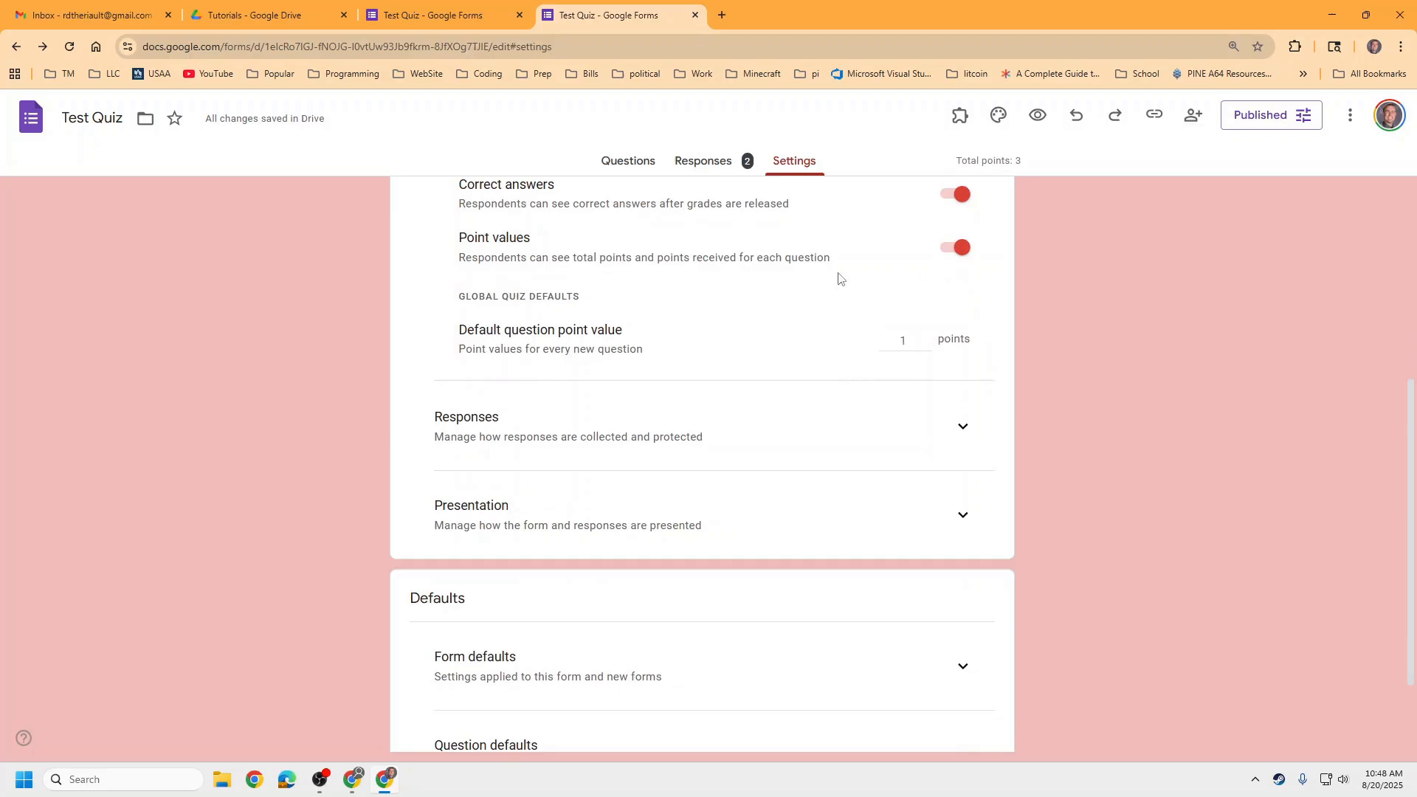
Step: Set email address collection to Verified and limit respondents to 1 response in the form's response settings
click(942, 427)
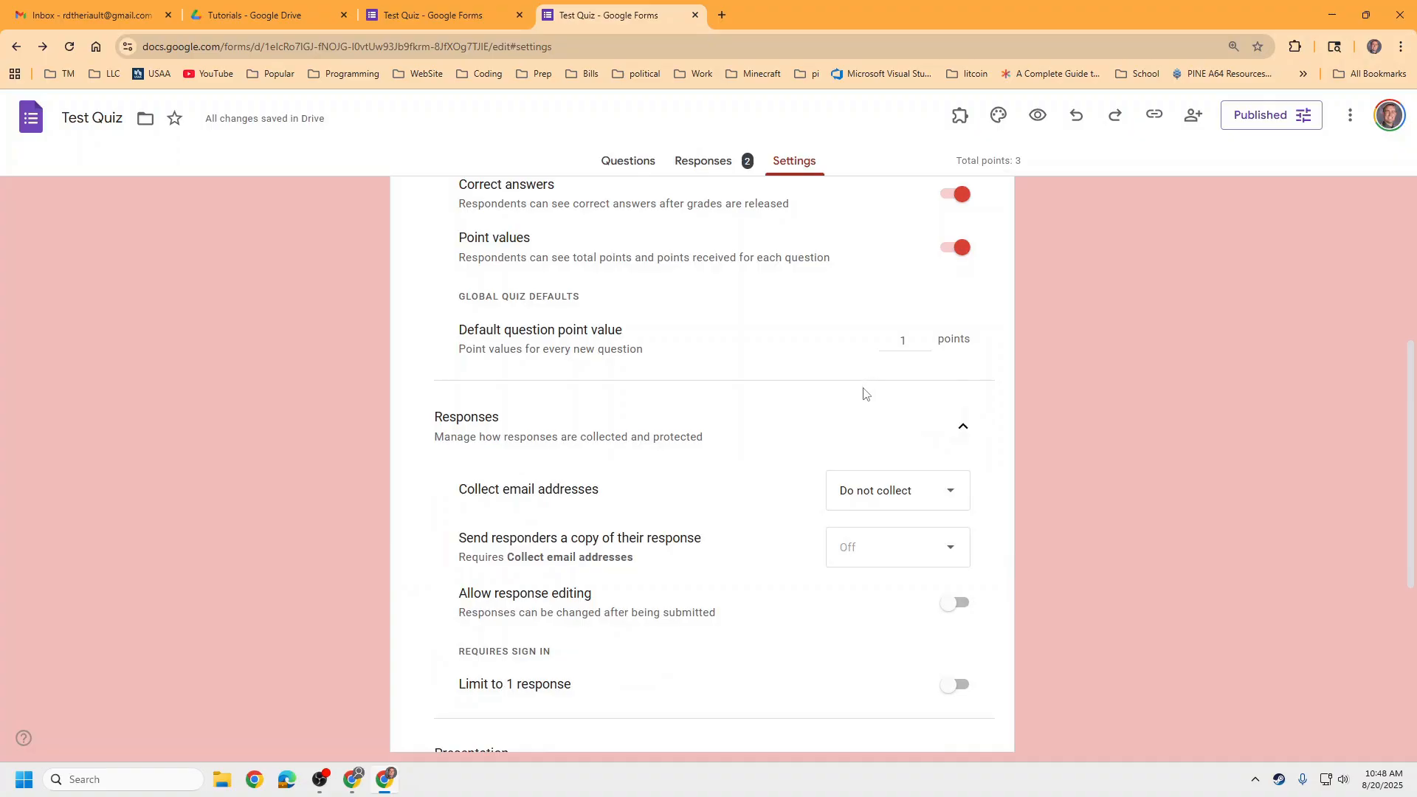
scroll(863, 395, down, 1)
click(893, 417)
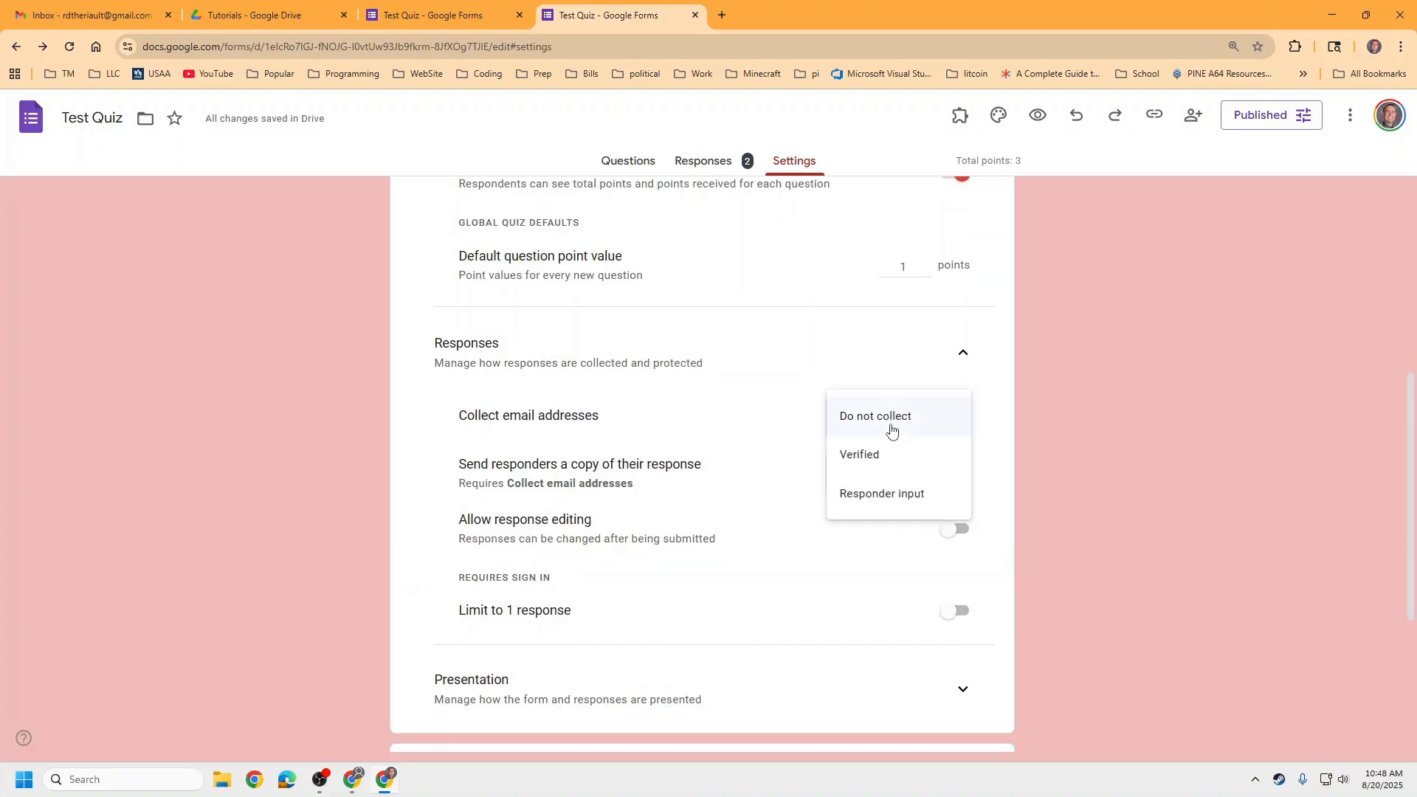
click(875, 462)
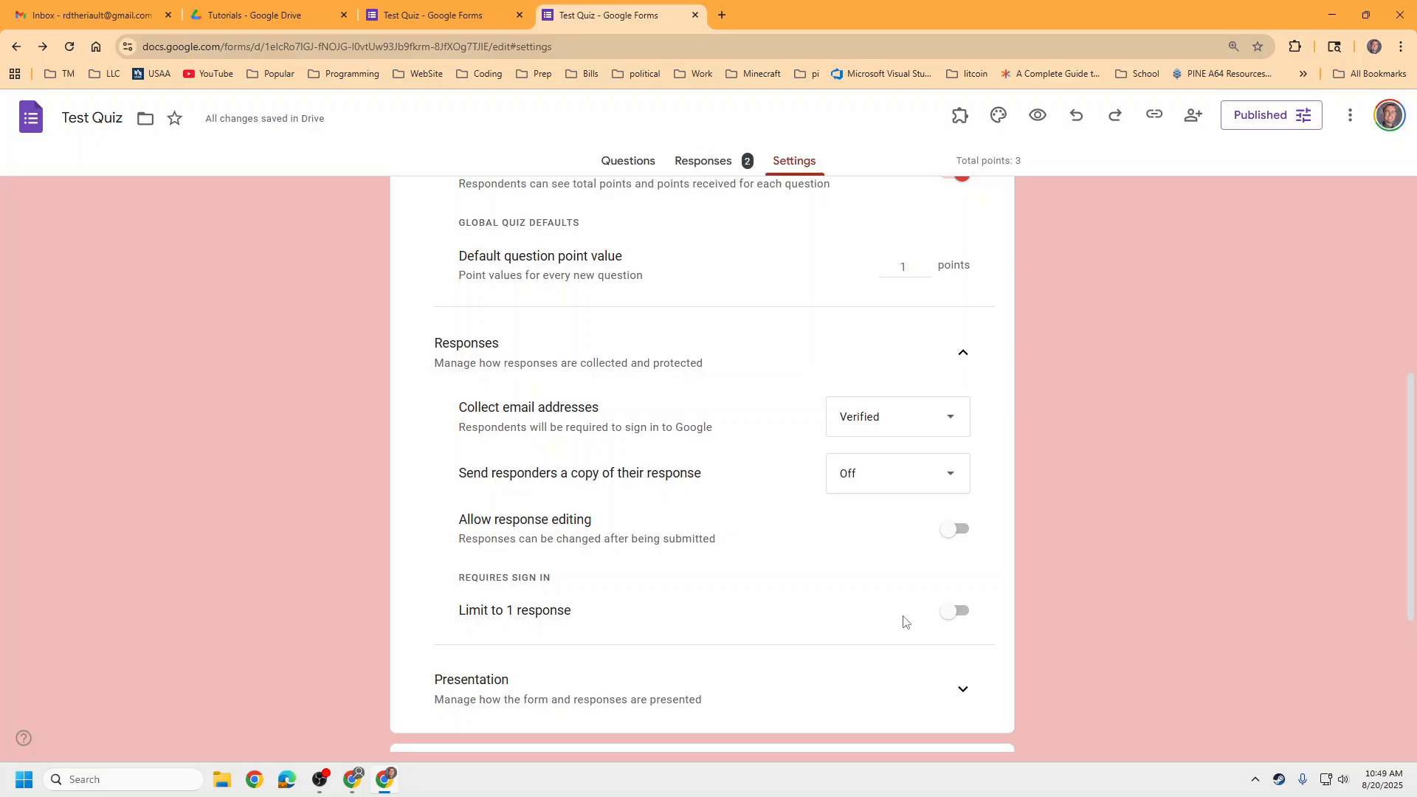
click(953, 612)
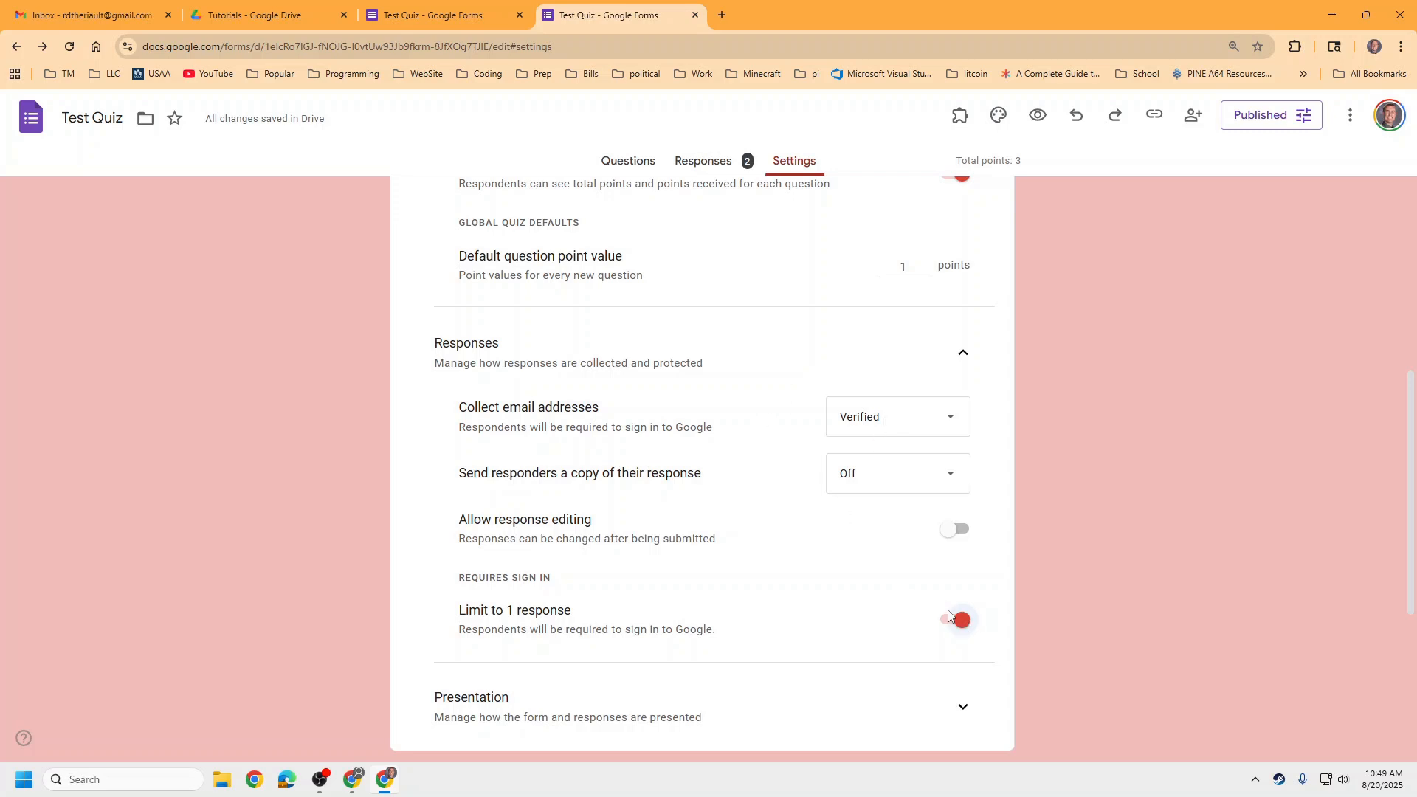
Step: Review the form's presentation options, then look over its quiz and response settings again
scroll(950, 620, down, 4)
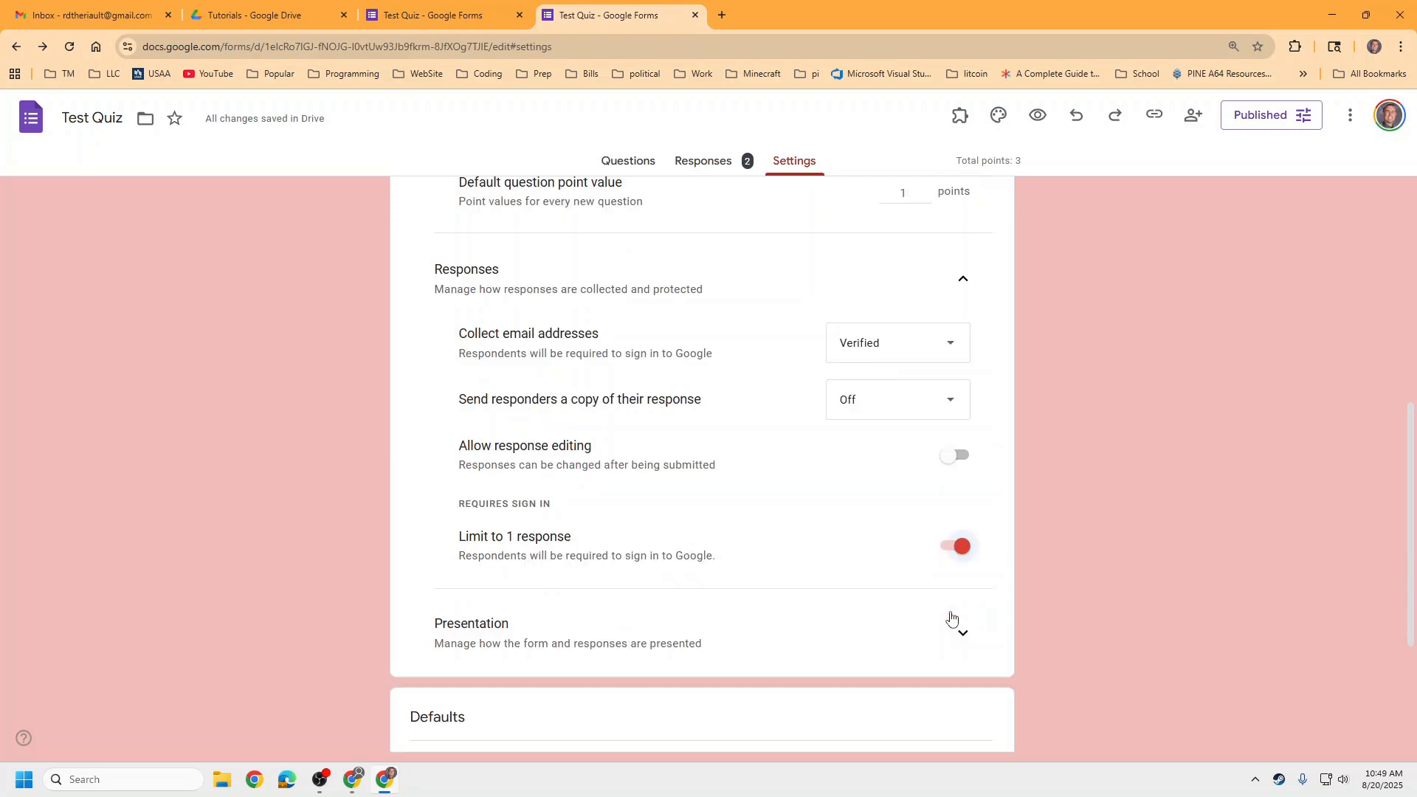
click(957, 414)
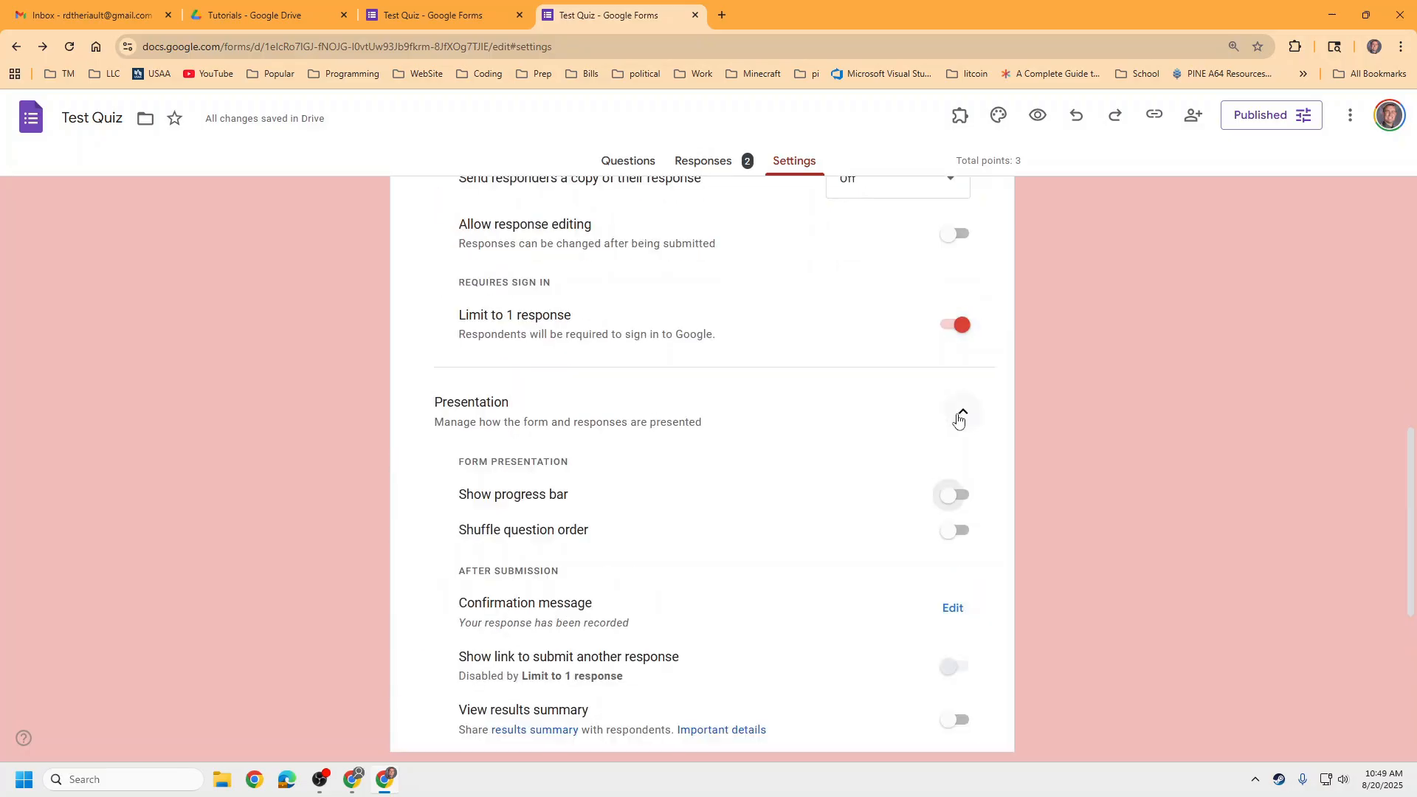
scroll(818, 517, down, 2)
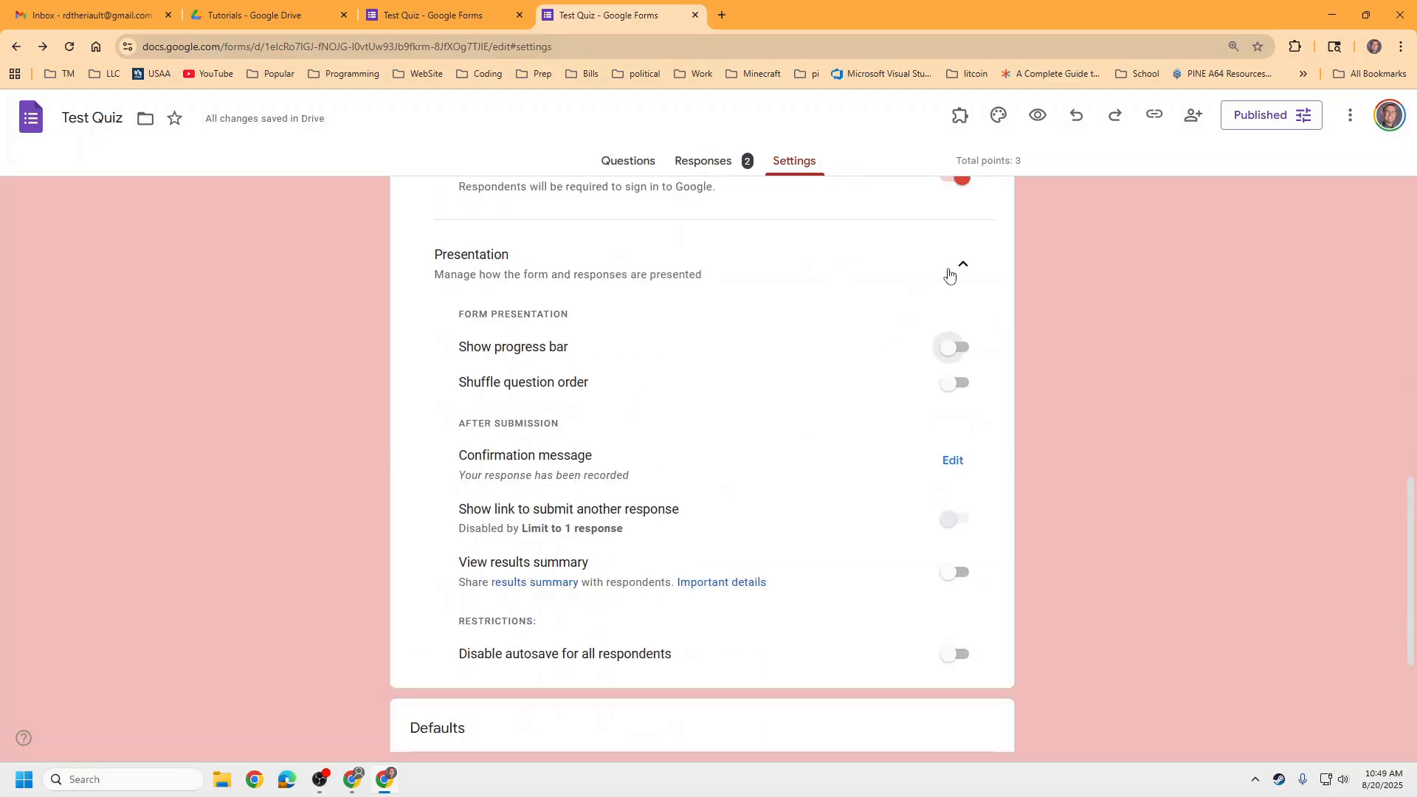
click(959, 267)
scroll(879, 505, up, 2)
scroll(878, 506, up, 2)
scroll(876, 506, down, 1)
scroll(874, 506, up, 5)
scroll(872, 505, up, 2)
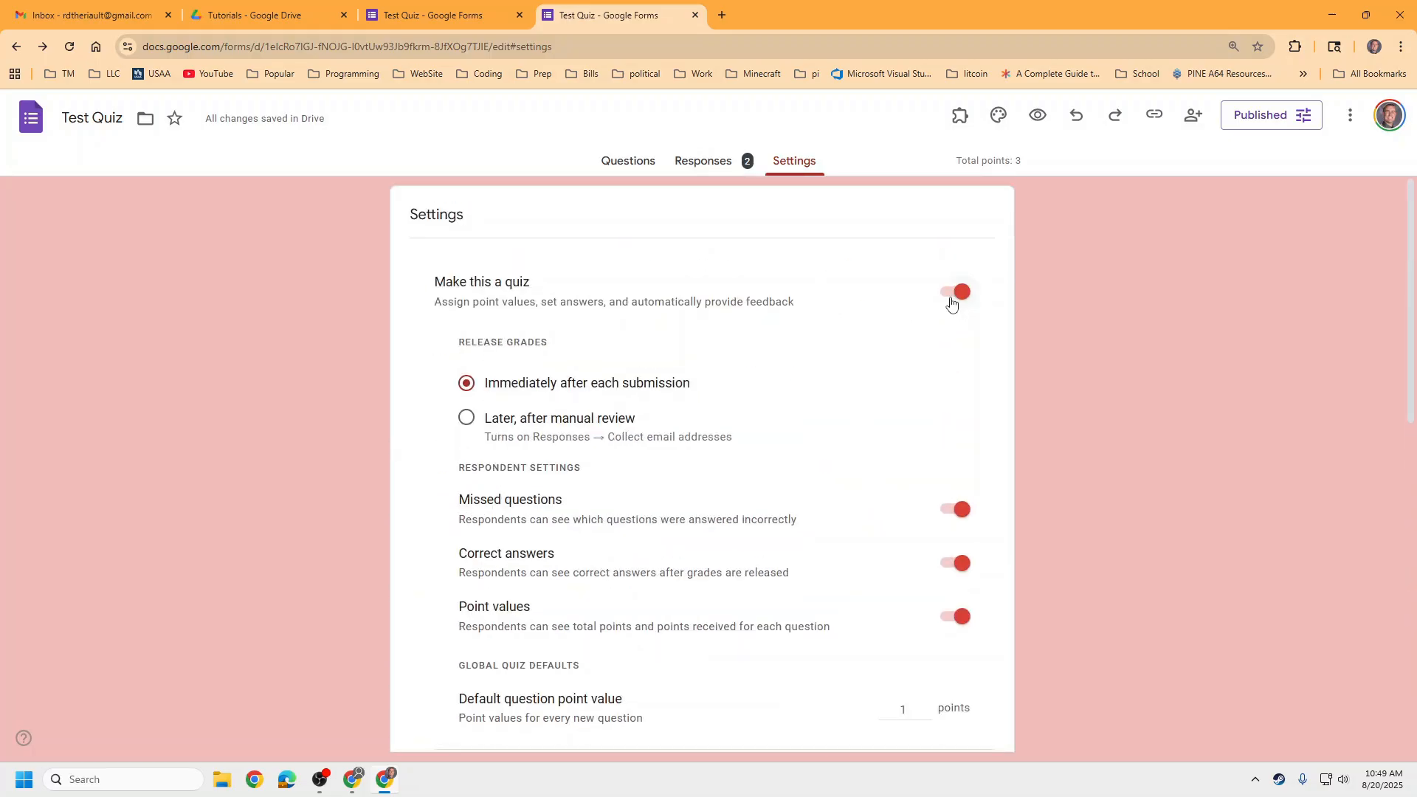
scroll(913, 363, down, 3)
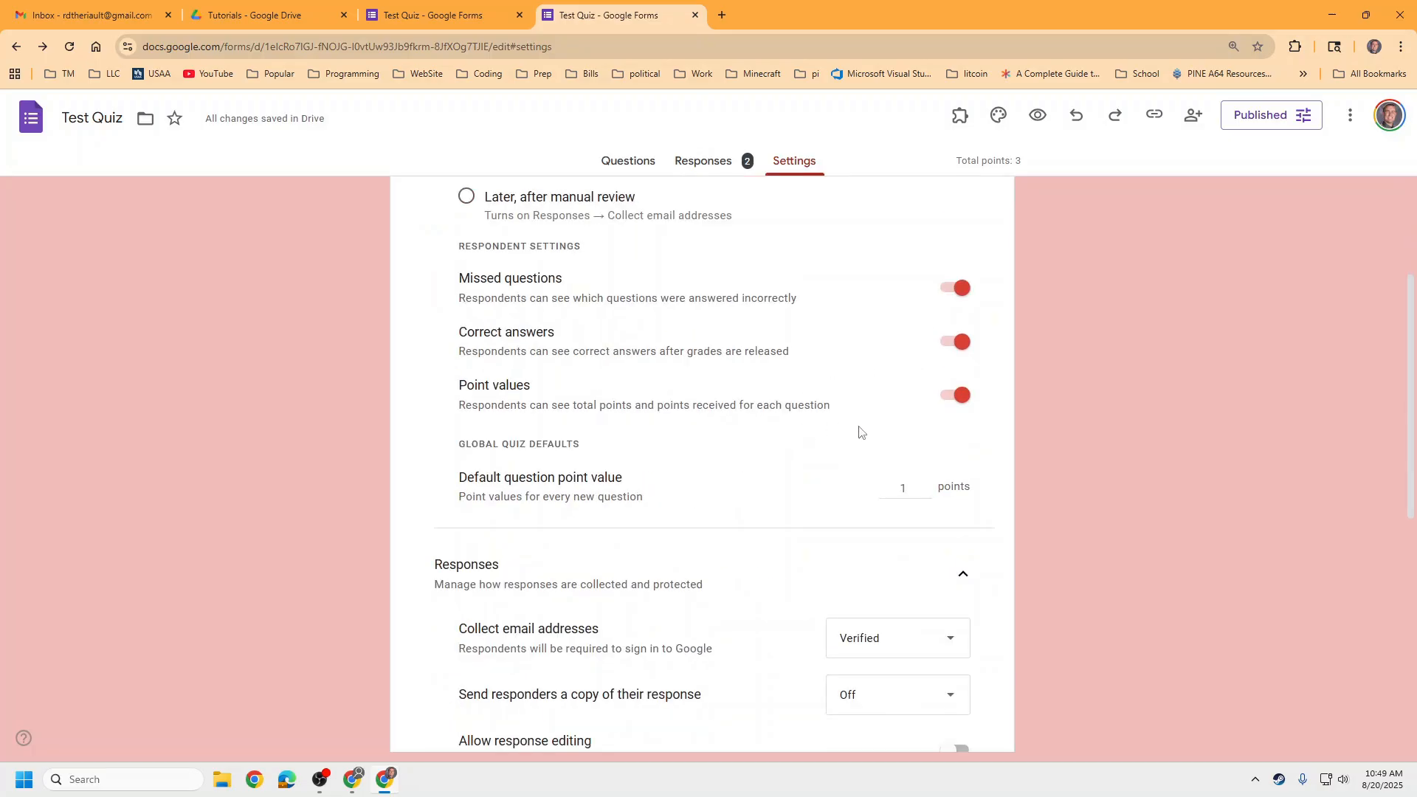
scroll(846, 428, down, 5)
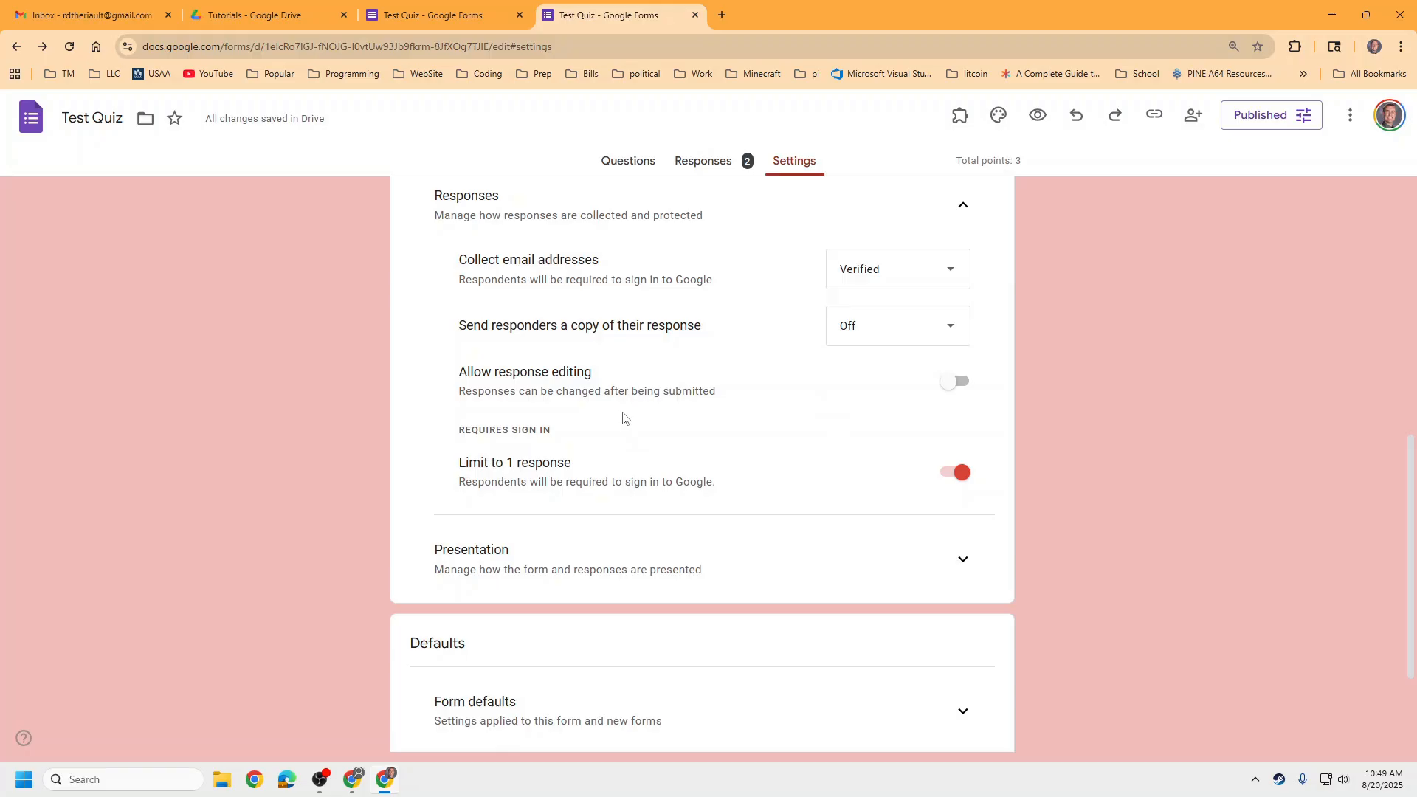
Step: Set the Name question's point value to 0 in its answer key, leaving it without a correct answer
click(626, 163)
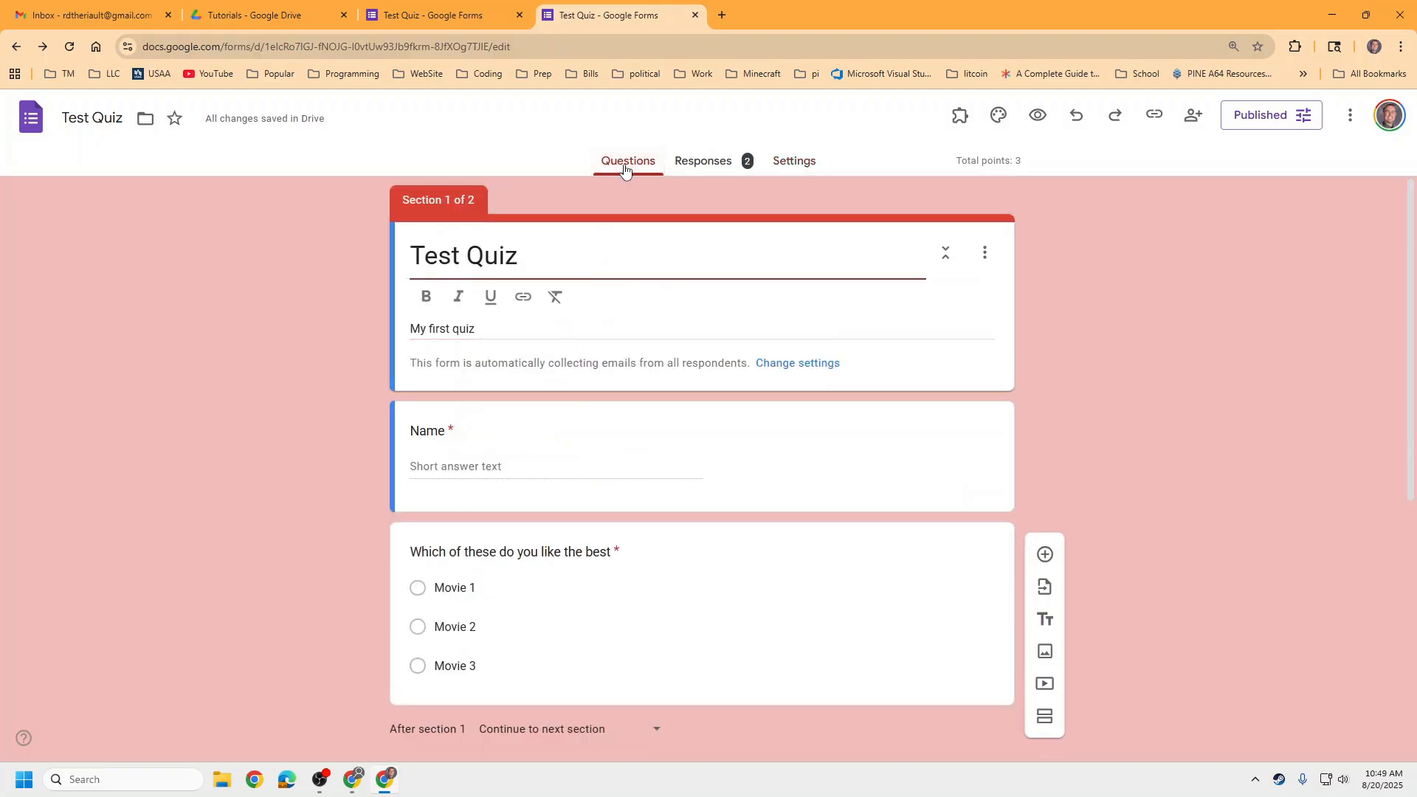
click(591, 411)
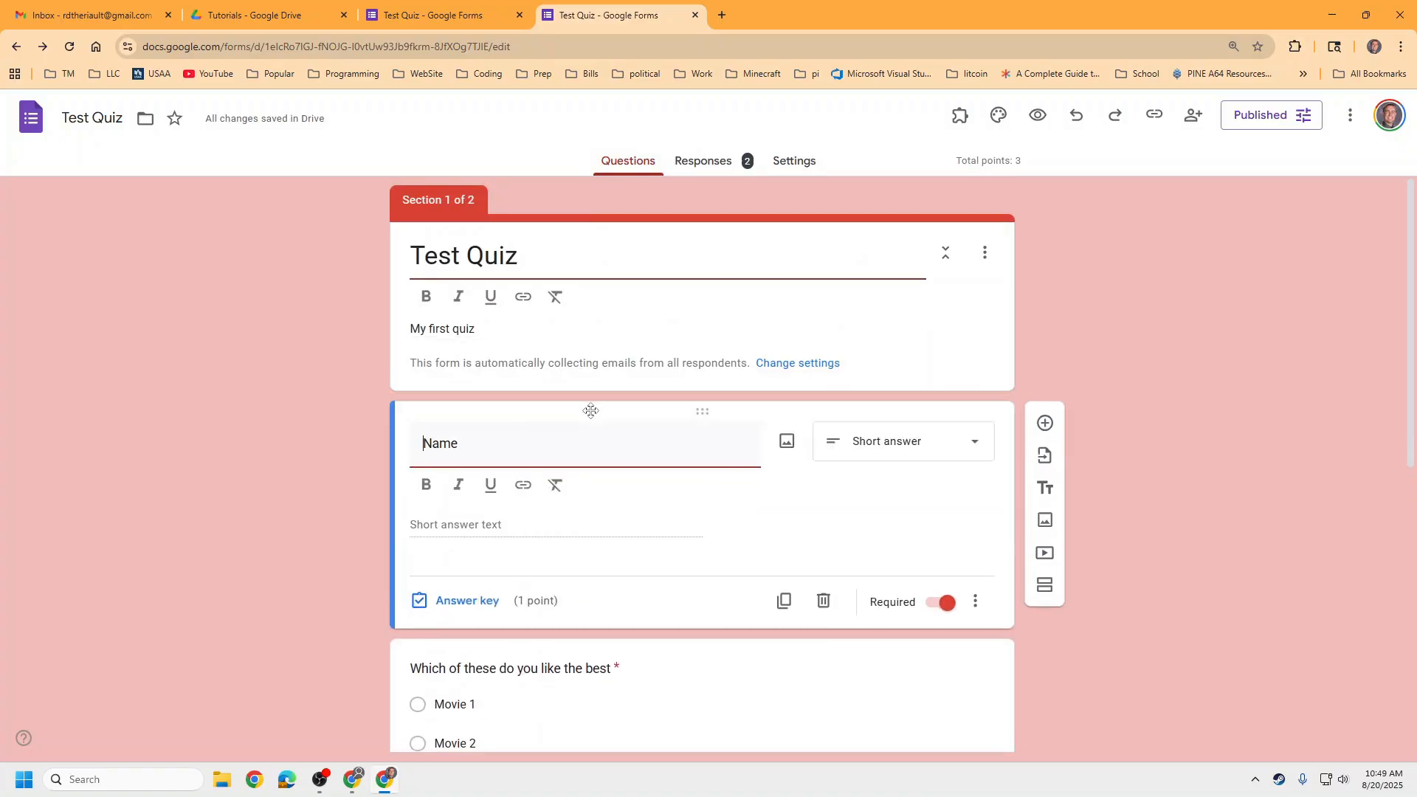
scroll(523, 435, down, 2)
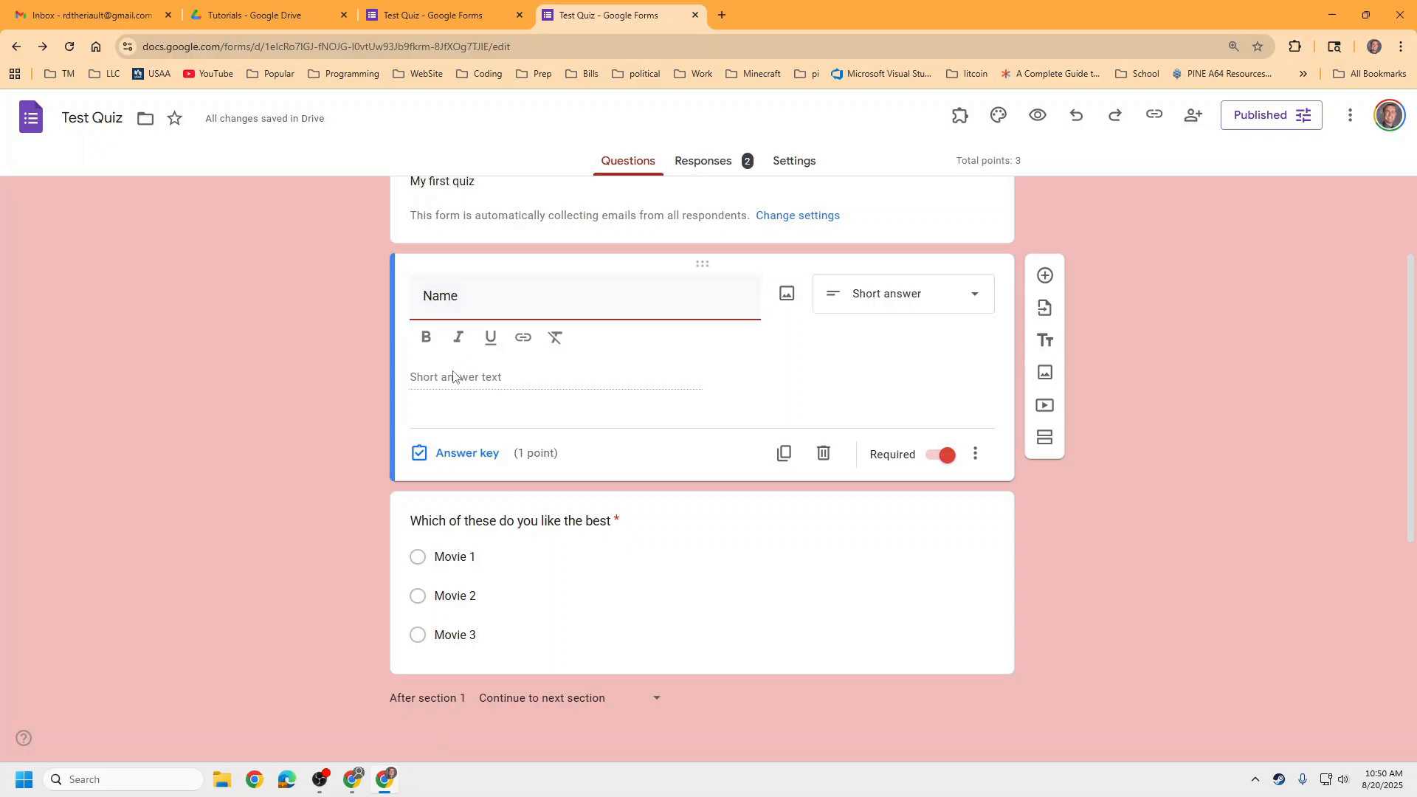
click(473, 454)
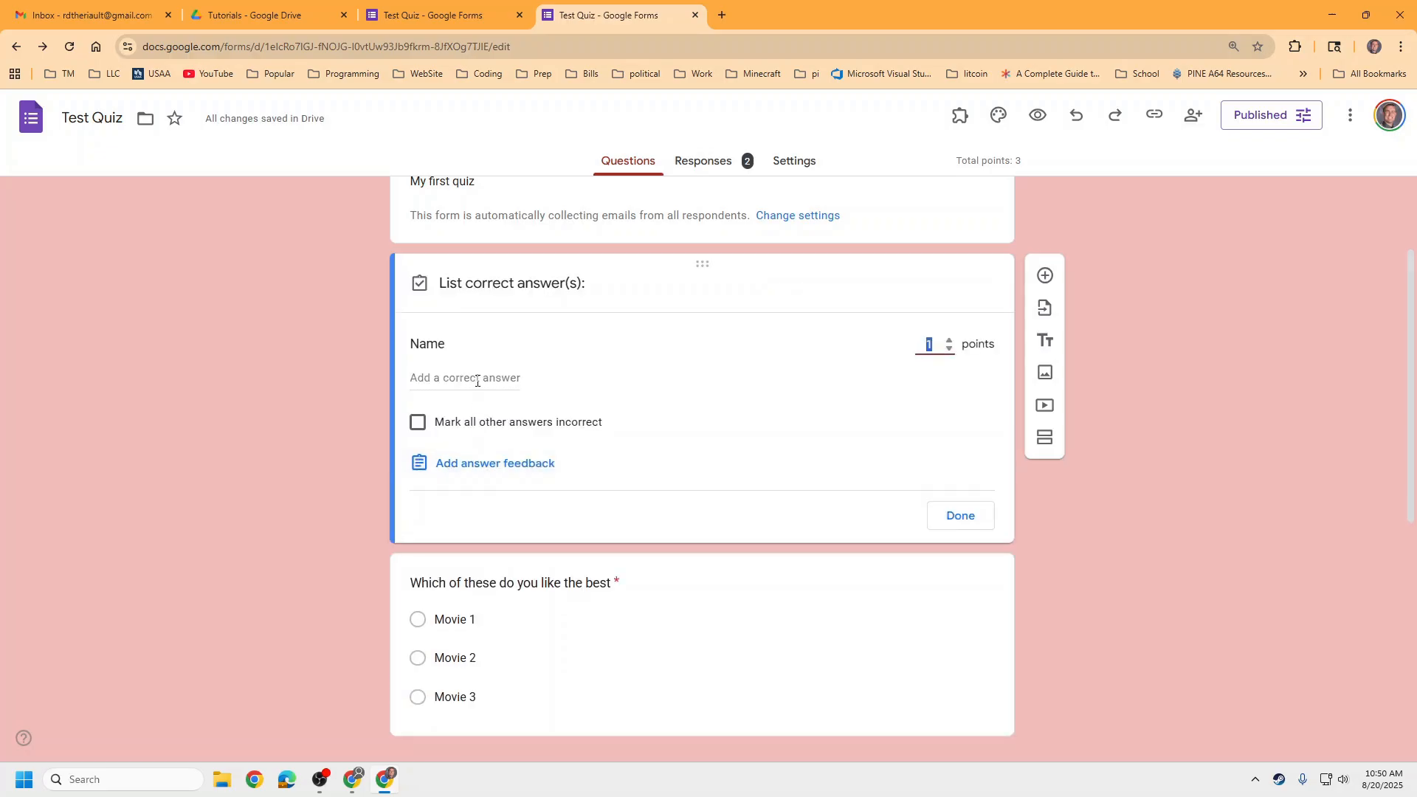
click(475, 379)
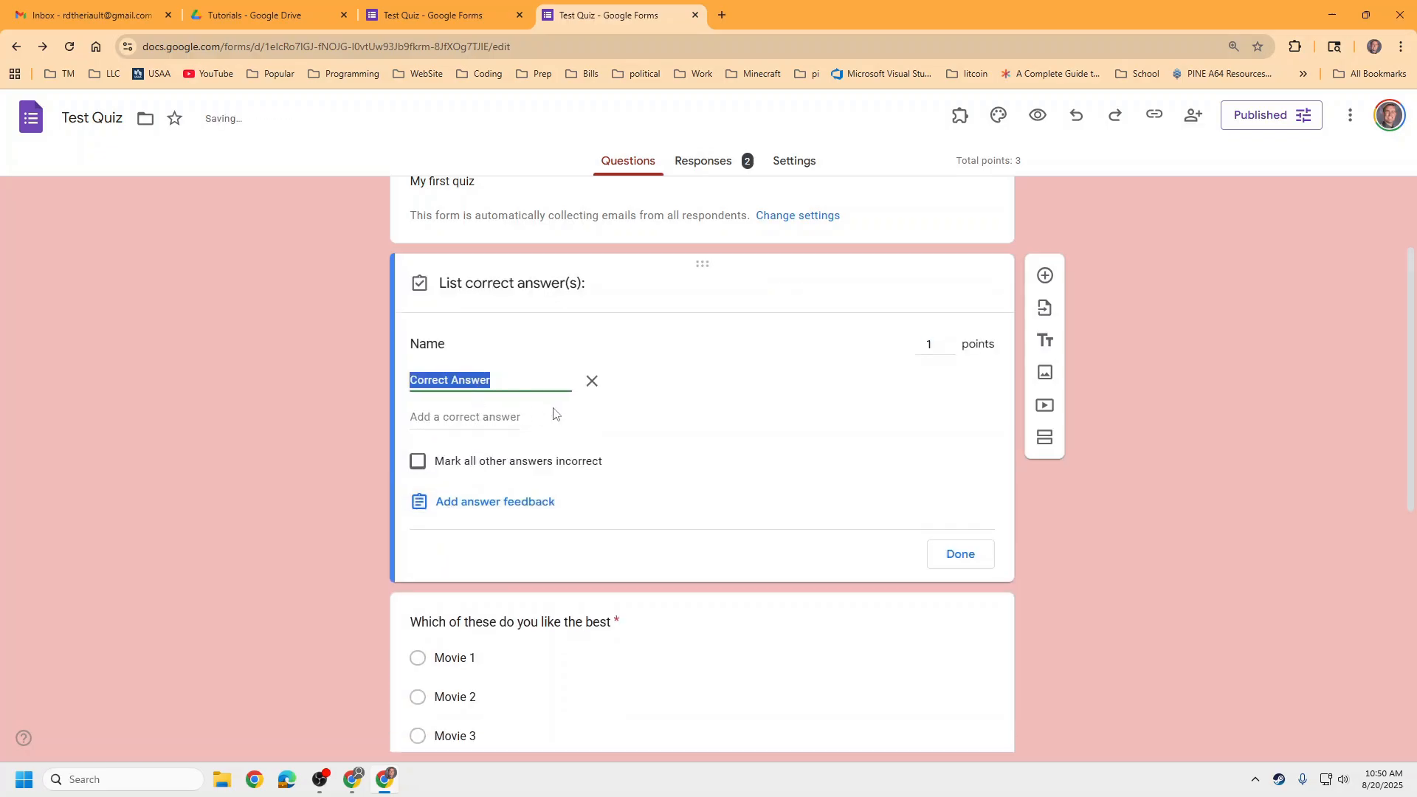
click(589, 381)
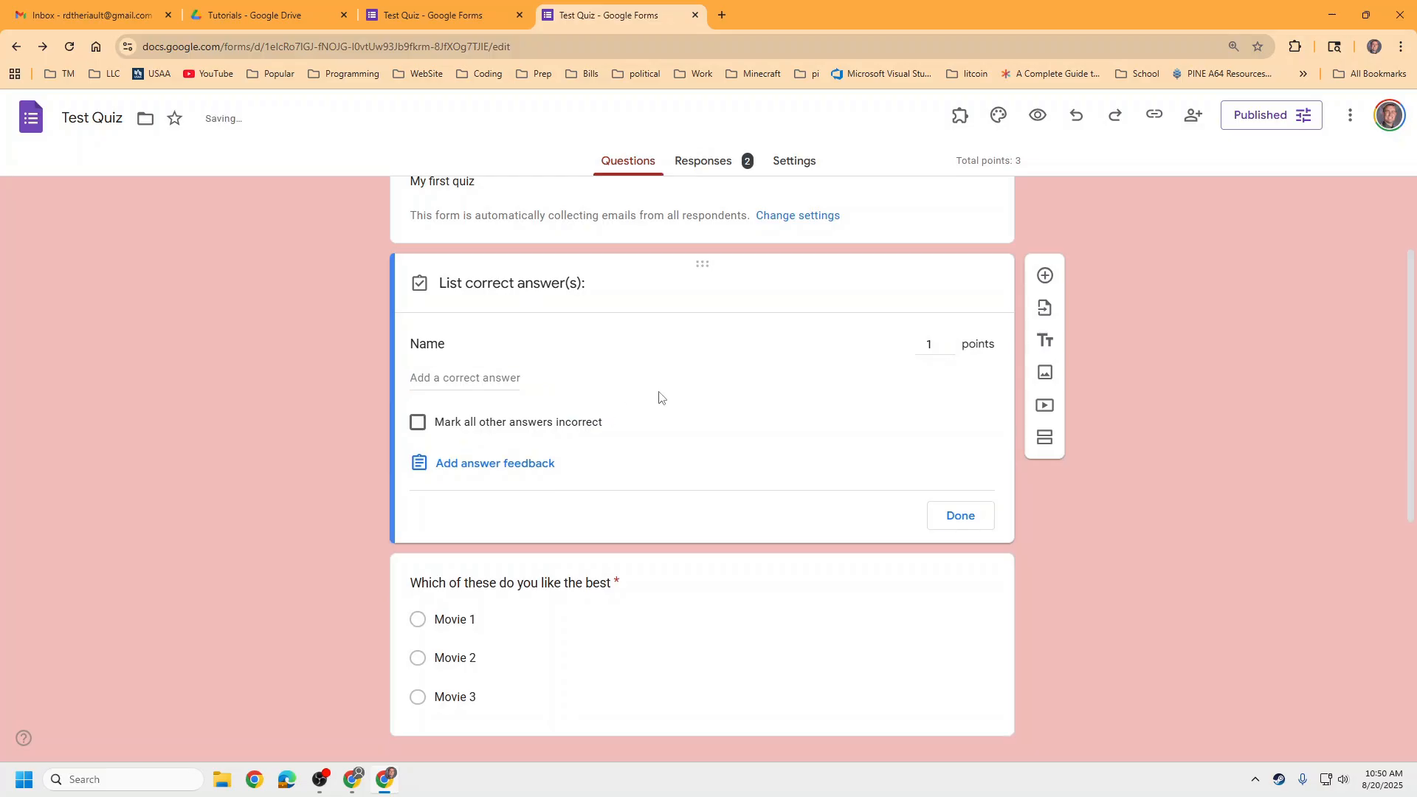
text(0)
click(937, 521)
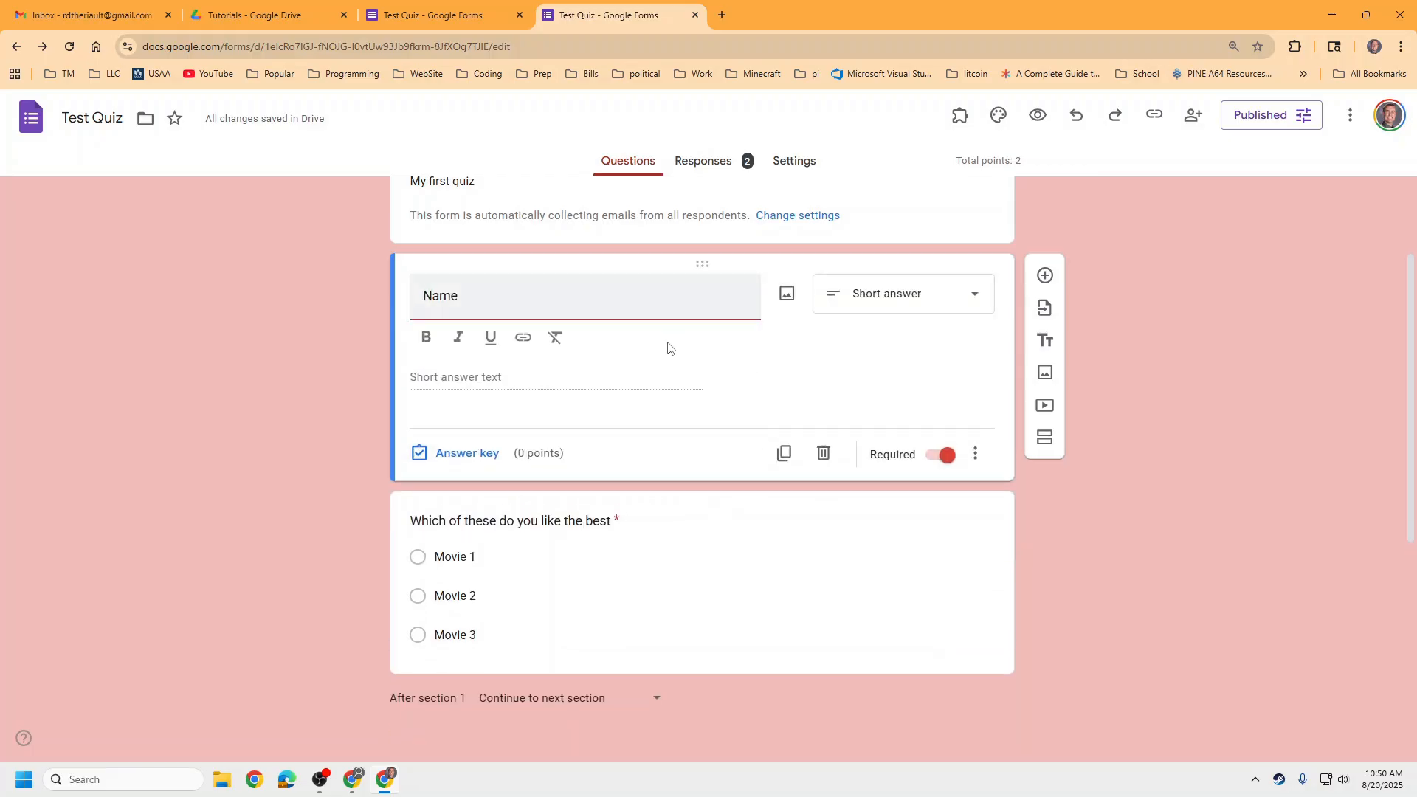
Step: Mark Movie 3 as the correct answer to "Which of these do you like the best" in its answer key
click(639, 510)
scroll(693, 525, down, 2)
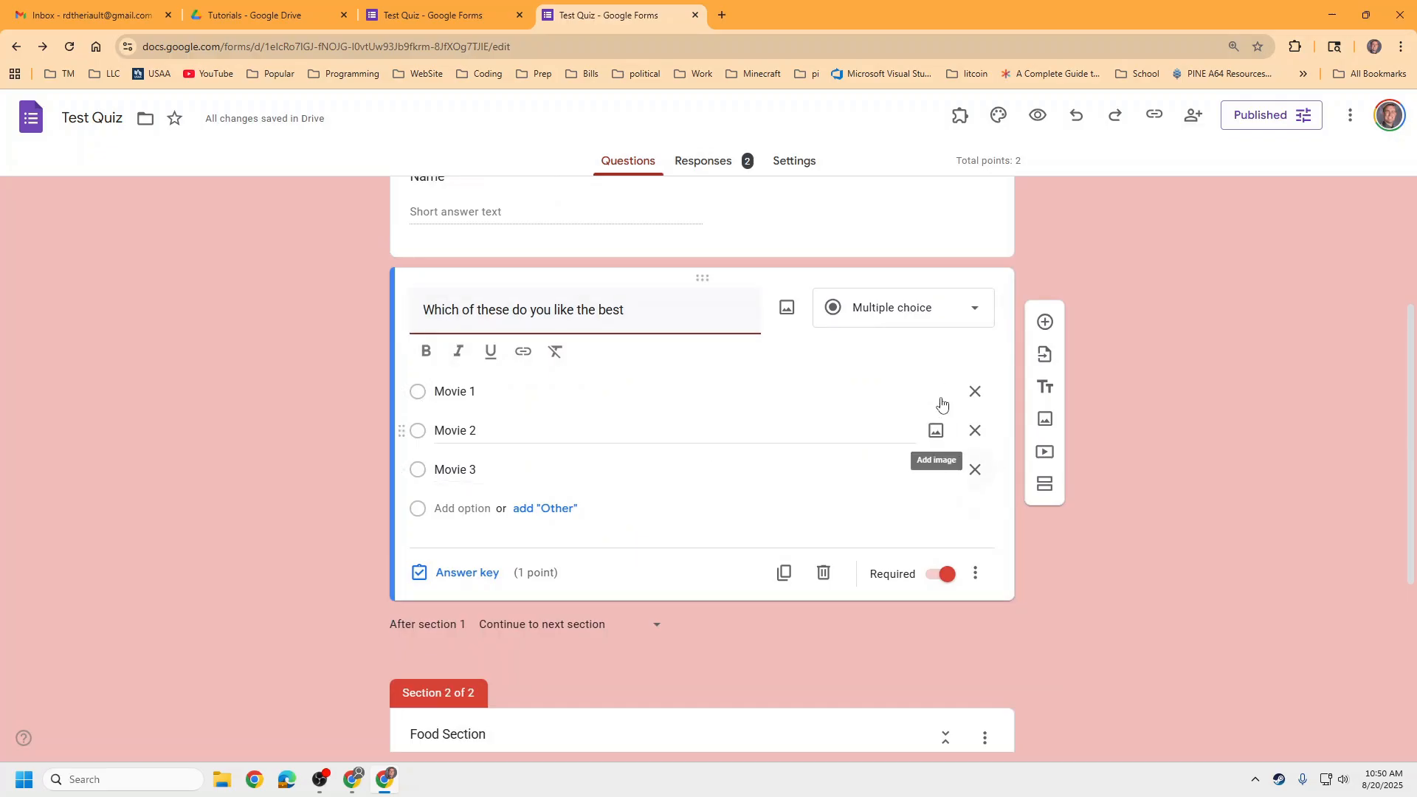
click(492, 577)
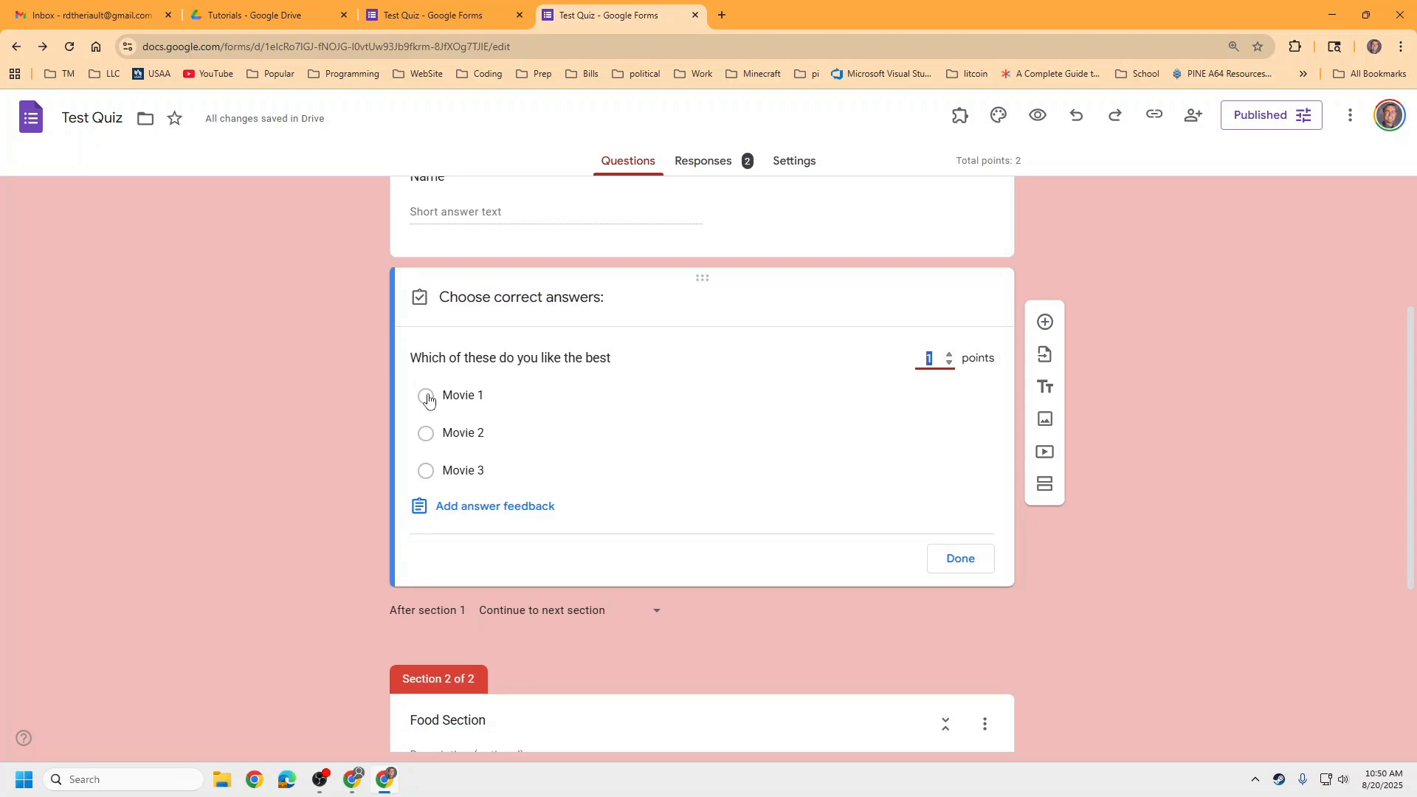
click(426, 470)
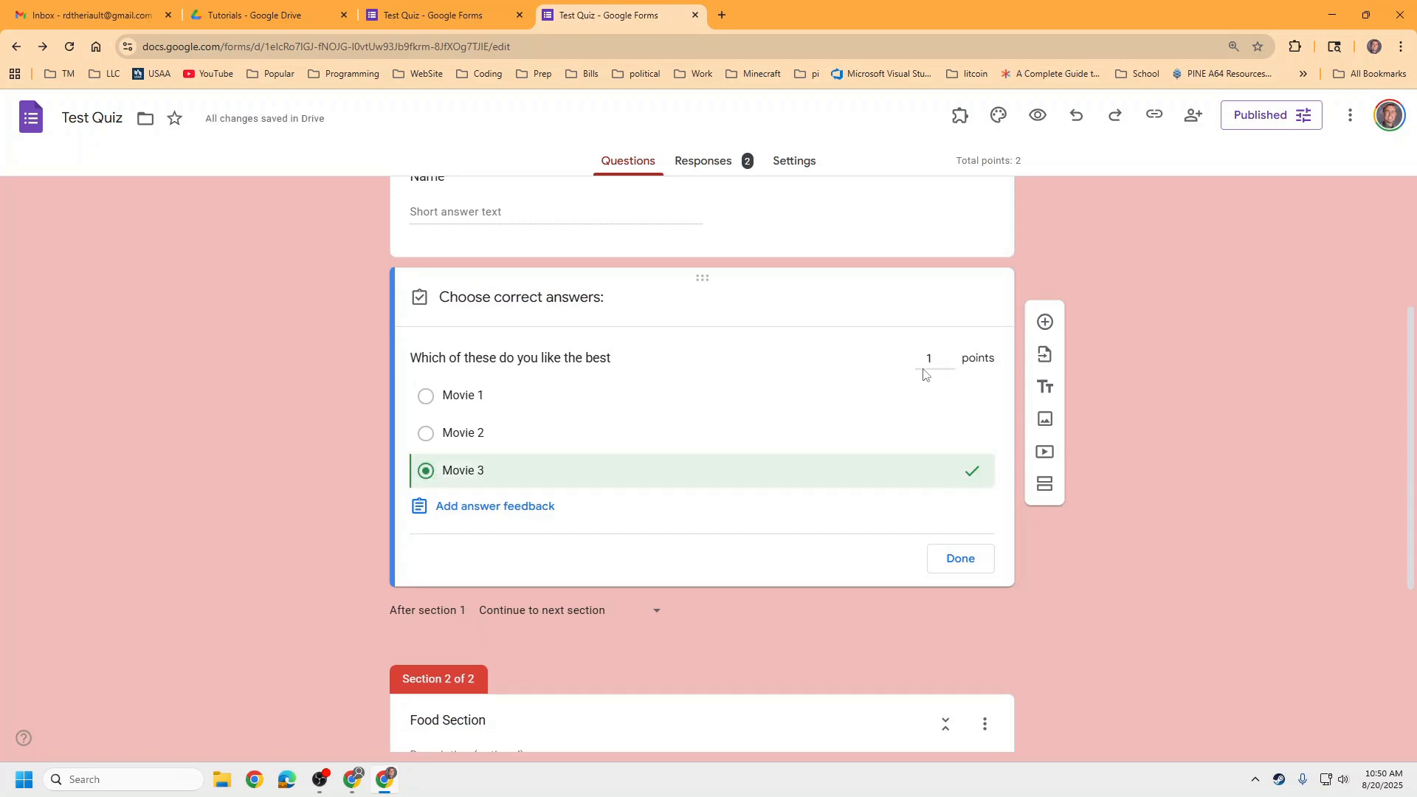
click(961, 558)
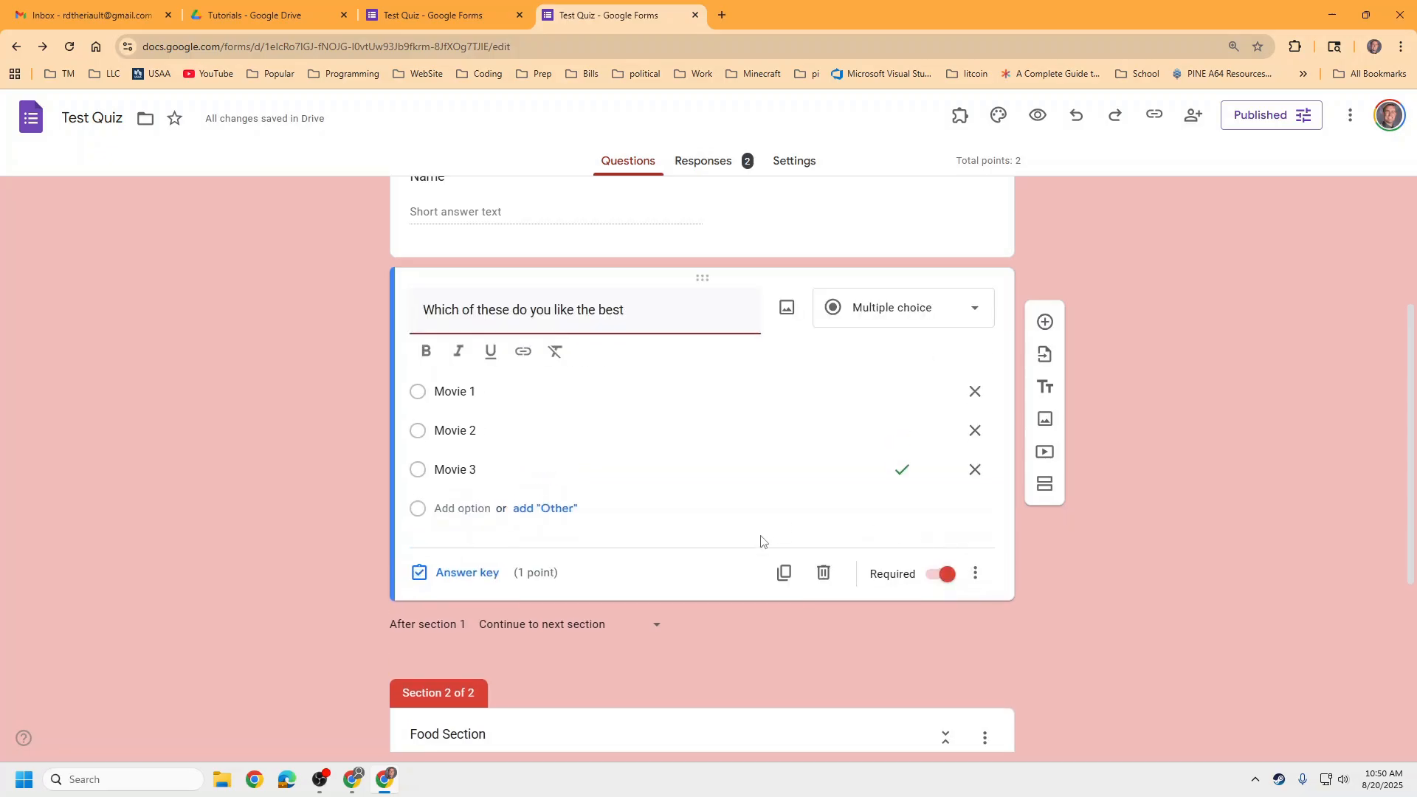
scroll(749, 533, up, 1)
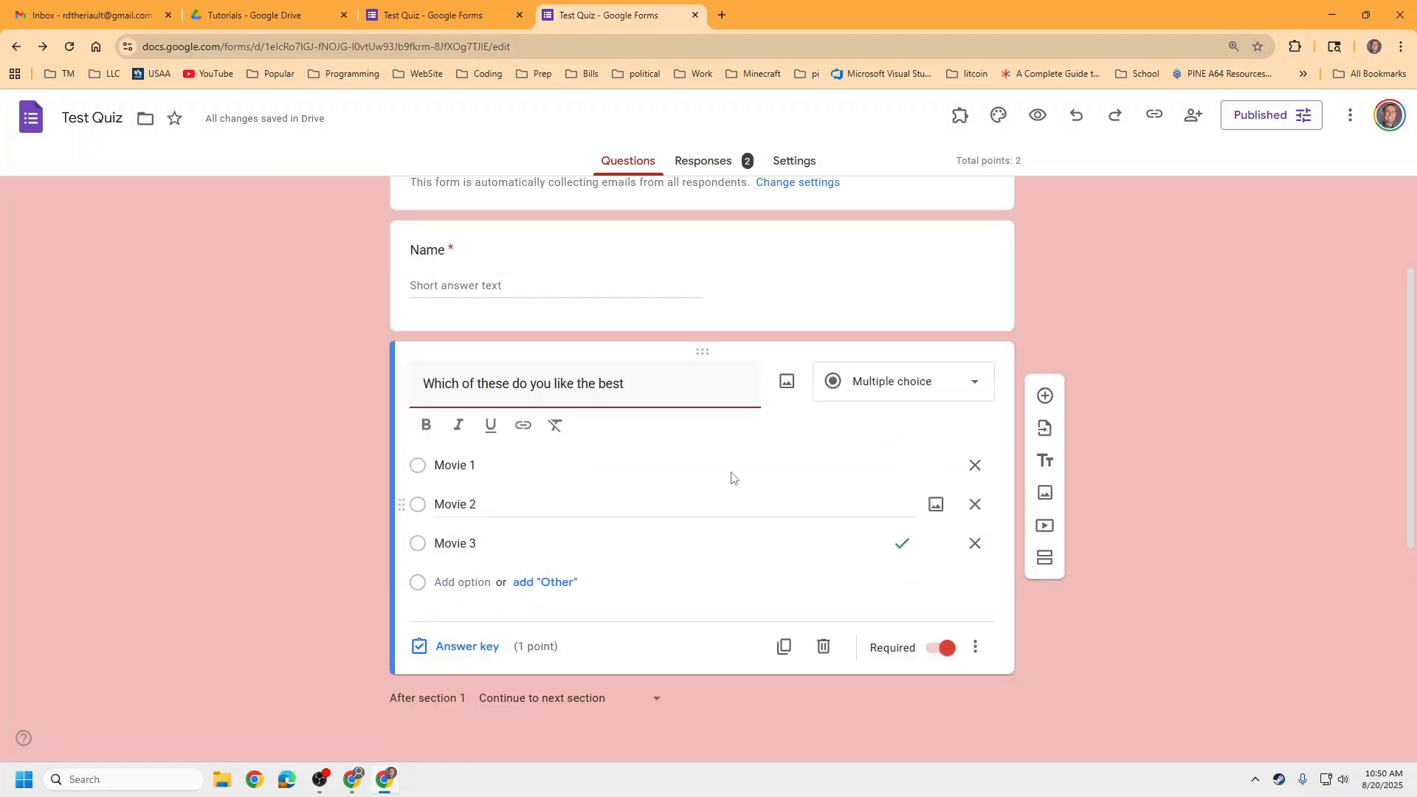
click(778, 260)
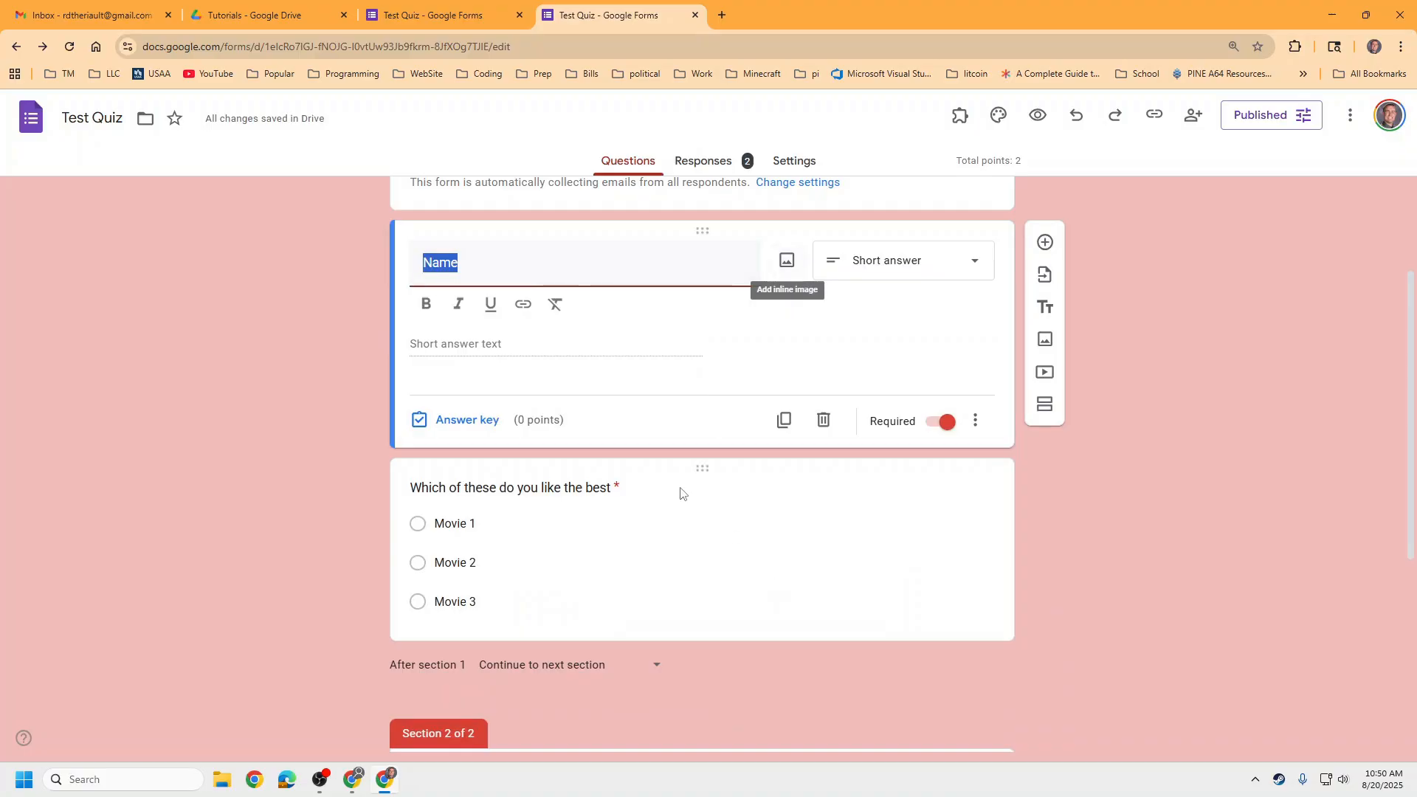
click(790, 491)
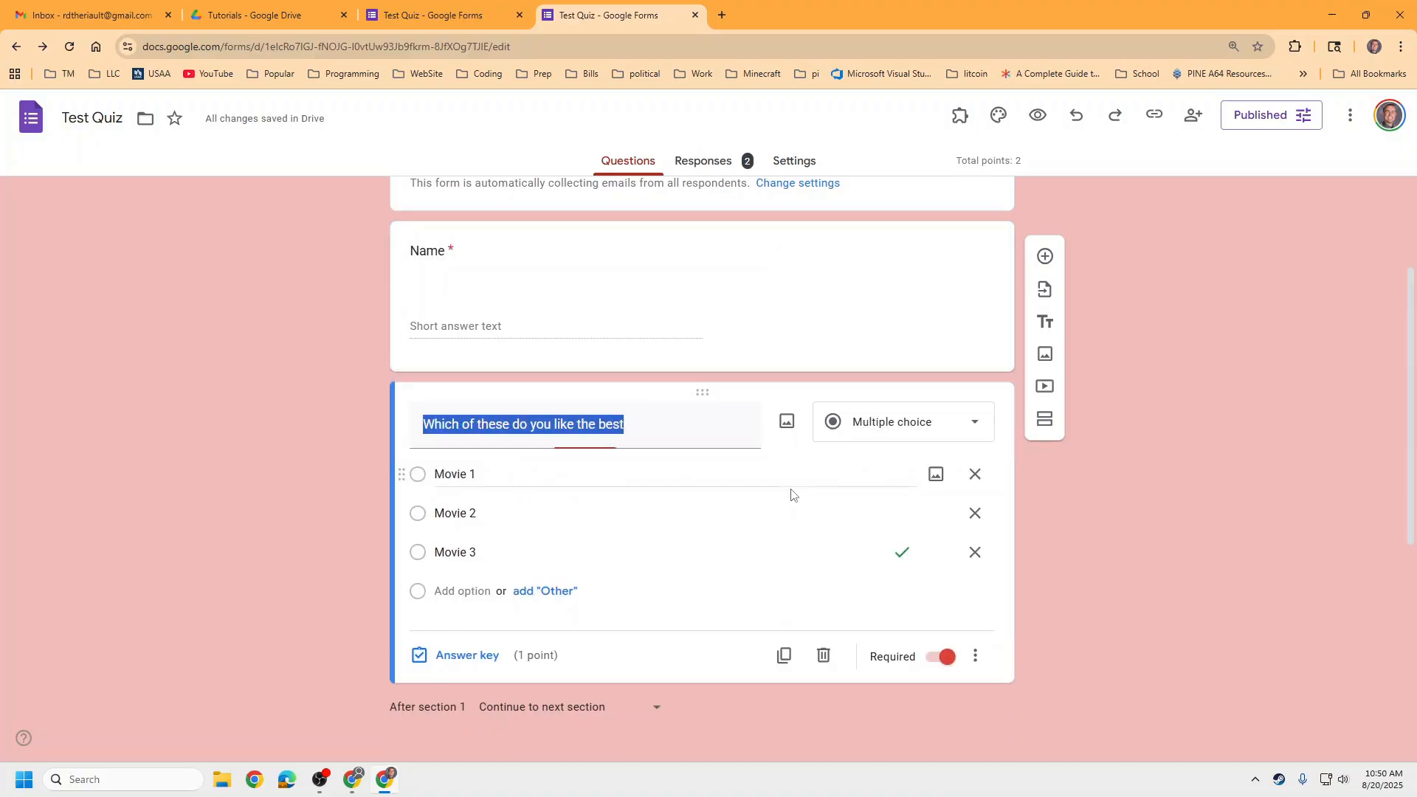
Step: Mark Candy, Cake and Pizza as the correct answers to "Which of these foods do you like?" in the Food Section
scroll(901, 583, down, 5)
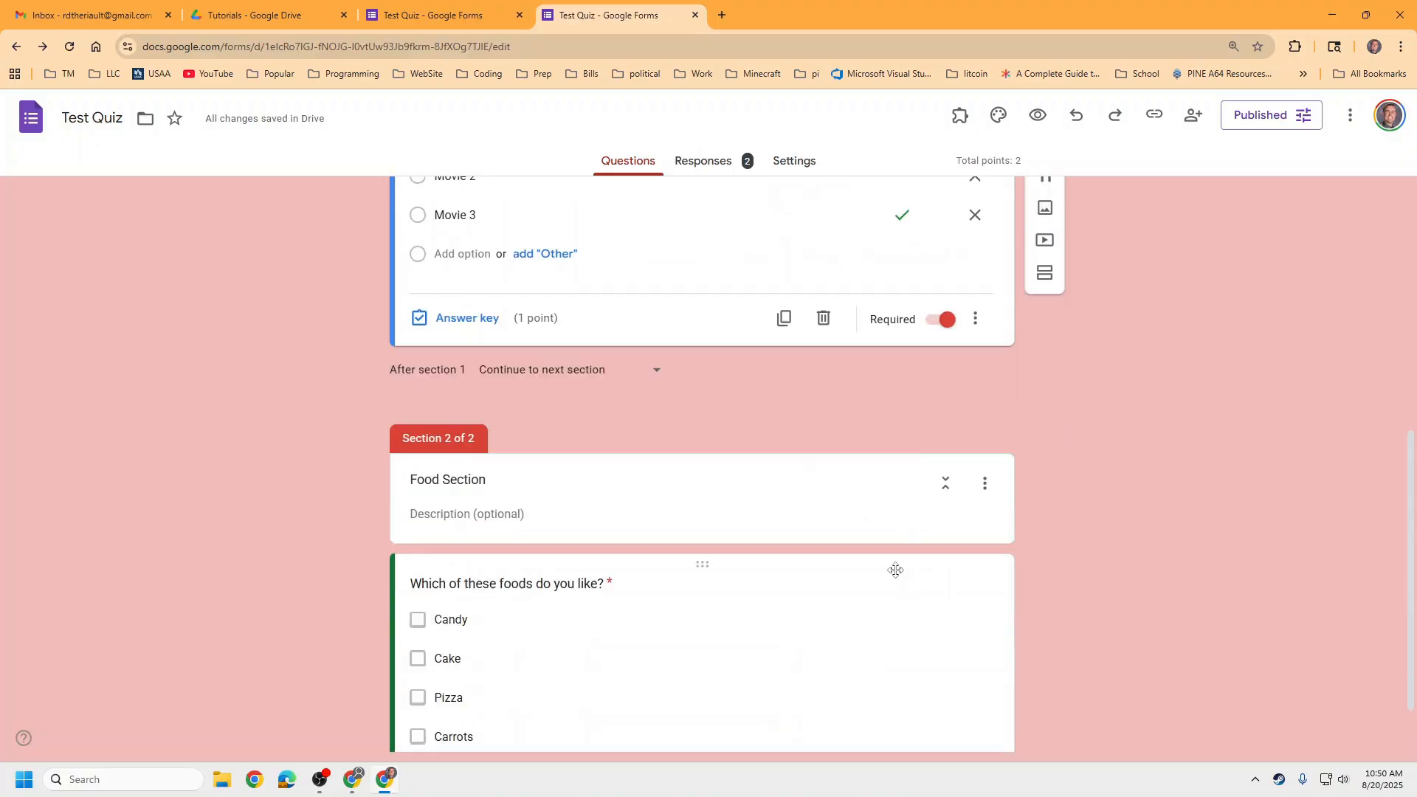
click(816, 572)
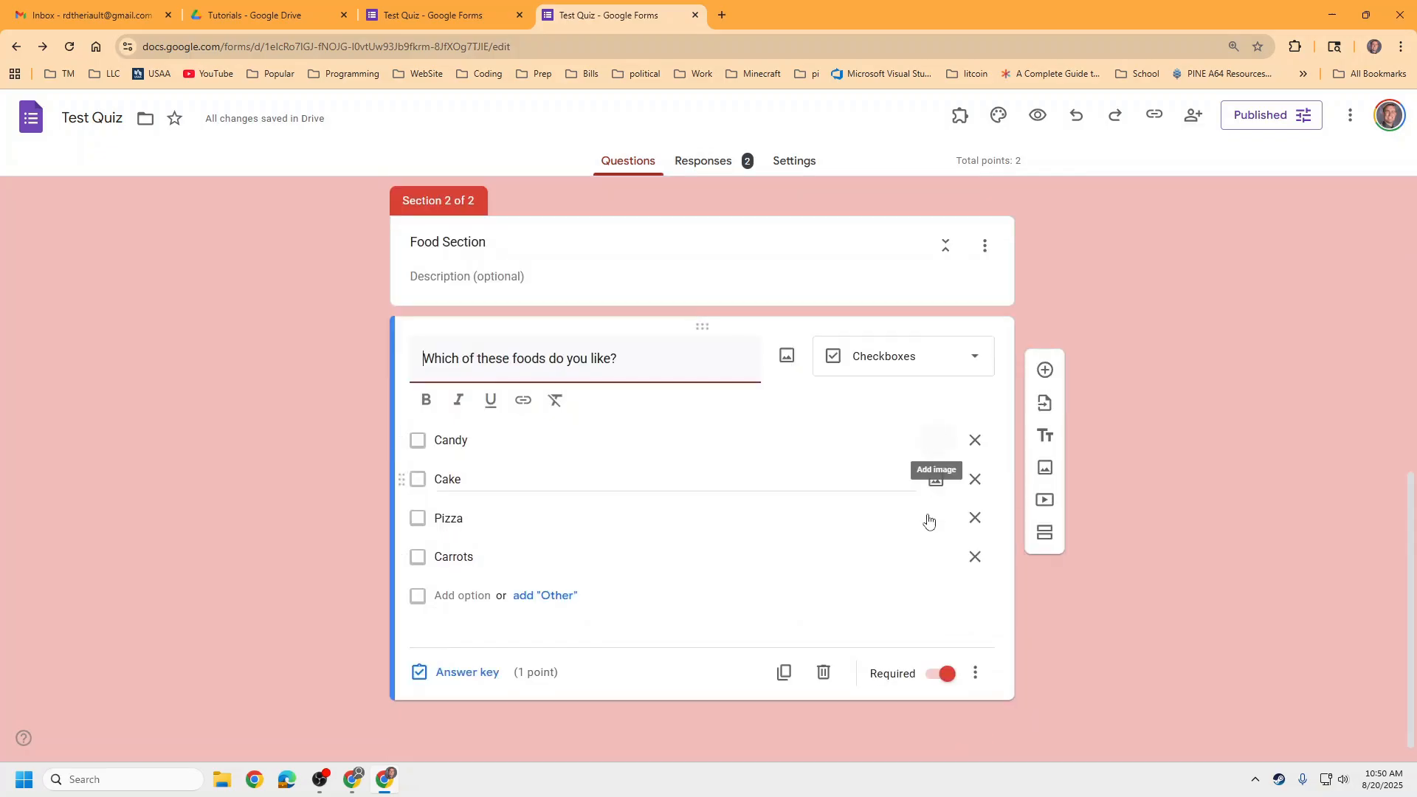
click(480, 672)
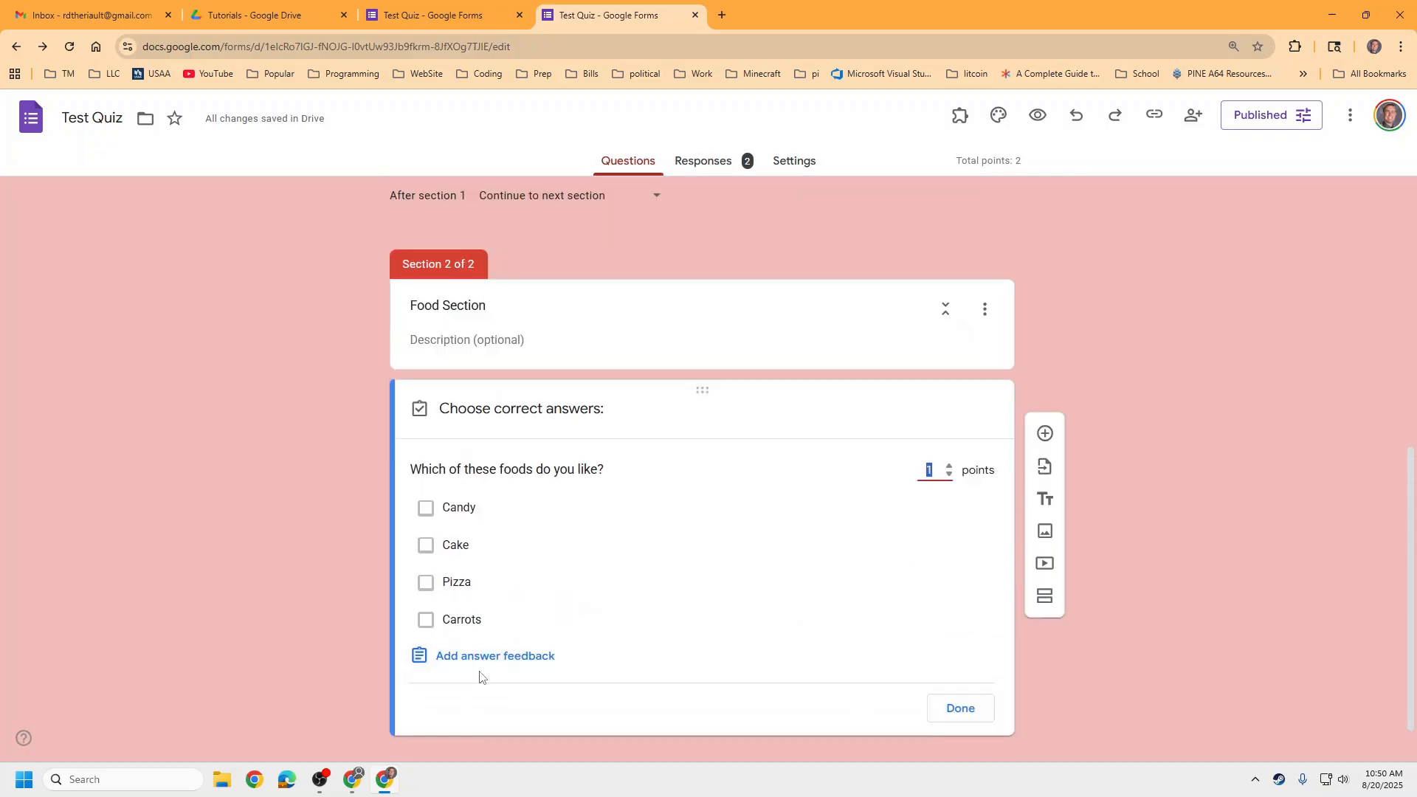
click(427, 508)
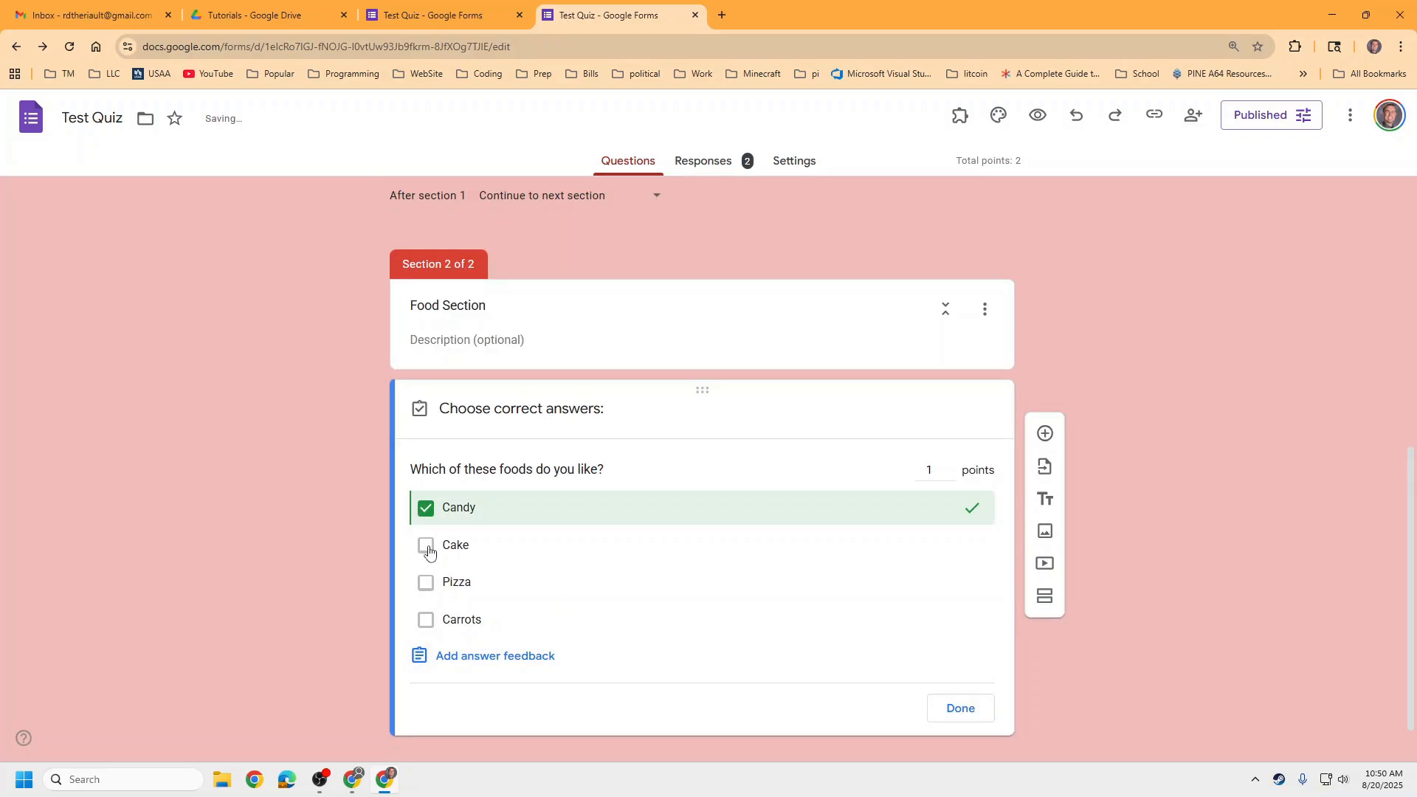
click(427, 547)
click(426, 582)
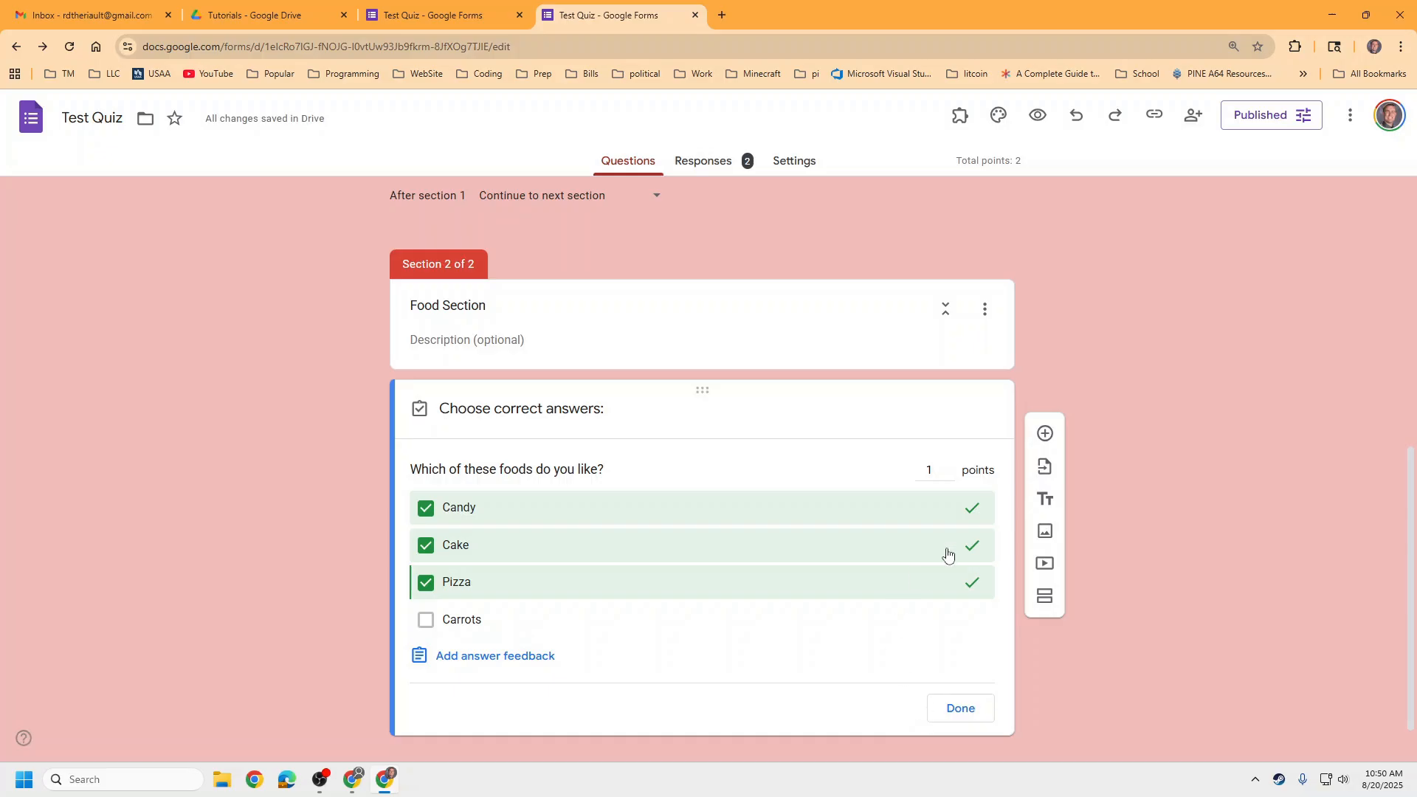
click(963, 709)
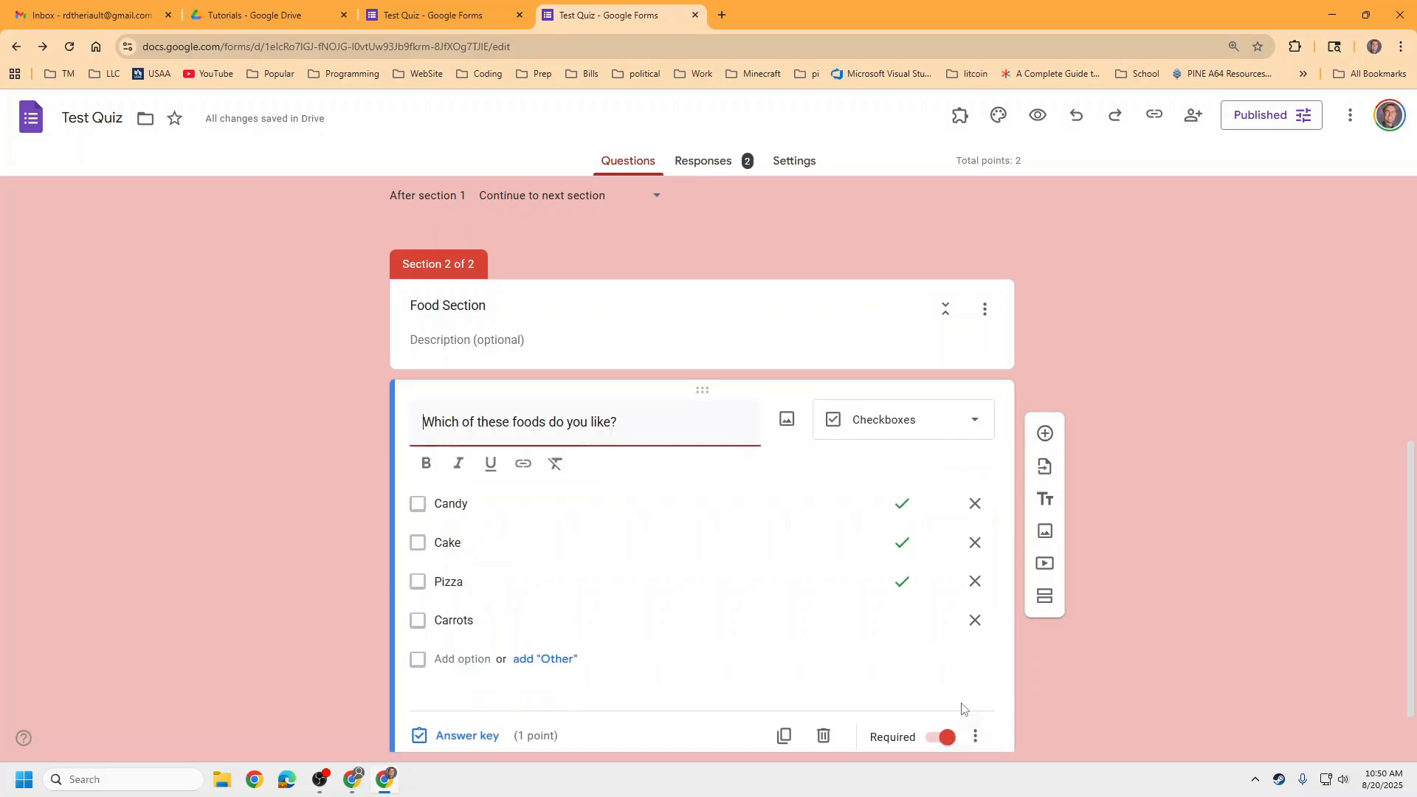
Step: Look over the quiz questions with their answer keys and check the score insights in the response summary
scroll(877, 590, up, 4)
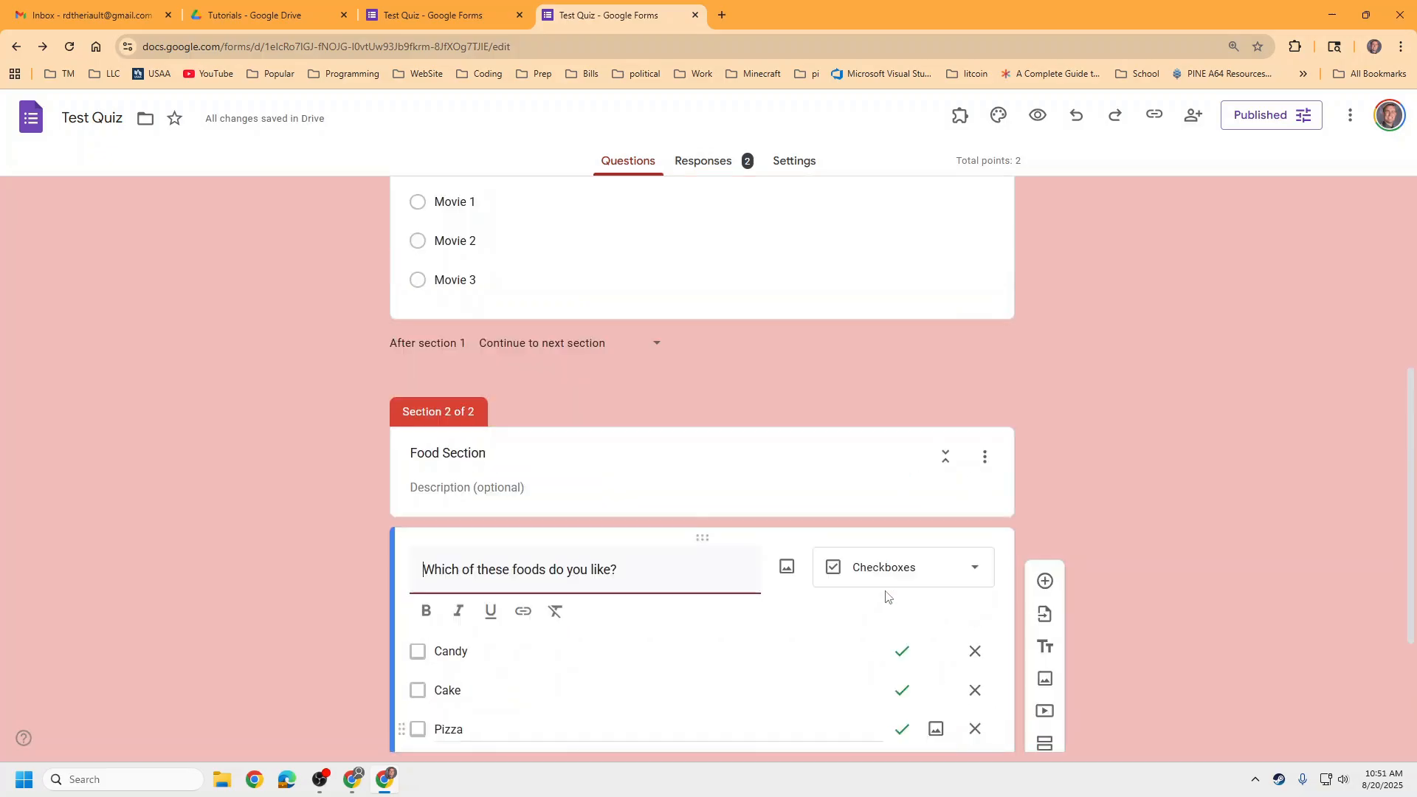
click(818, 322)
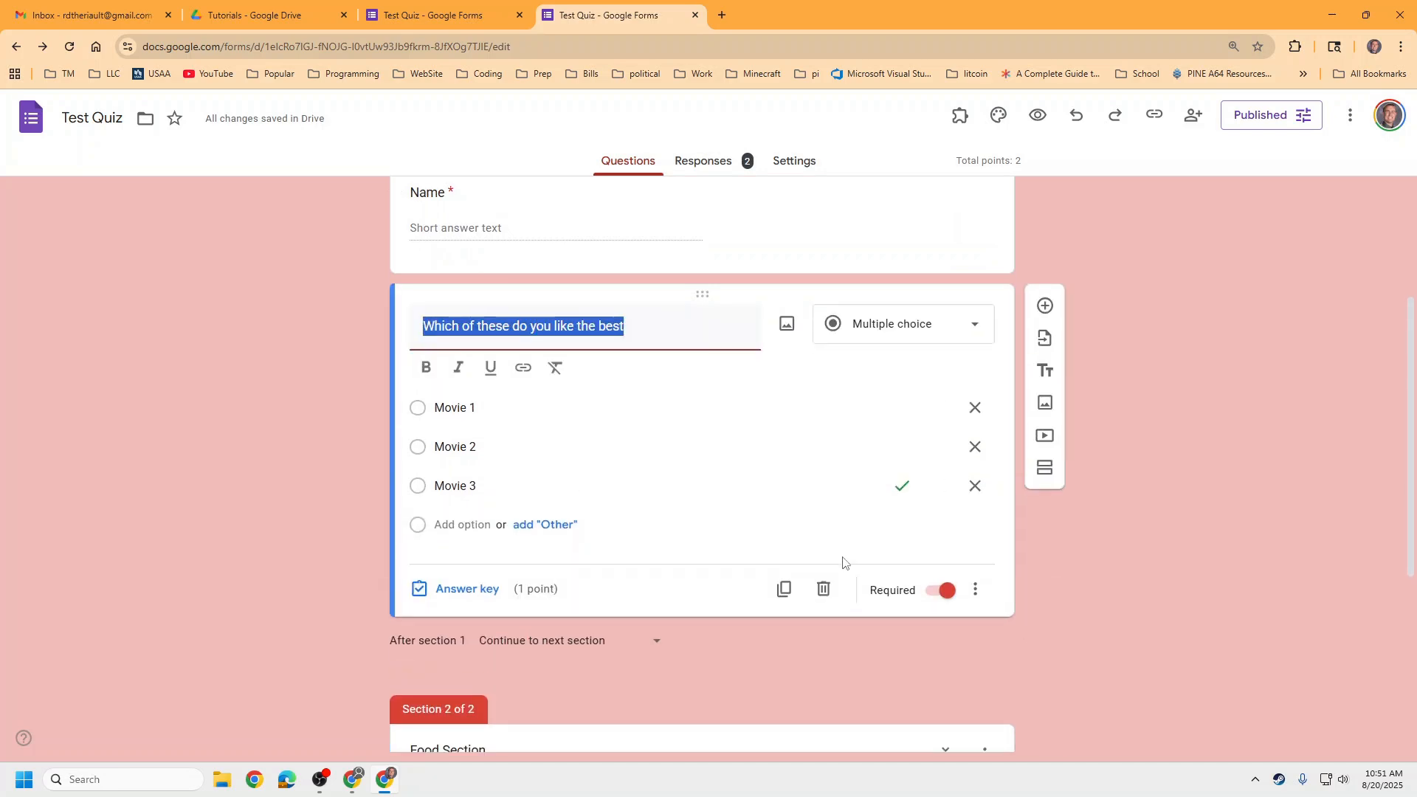
scroll(841, 561, down, 5)
scroll(841, 560, up, 5)
scroll(841, 559, up, 3)
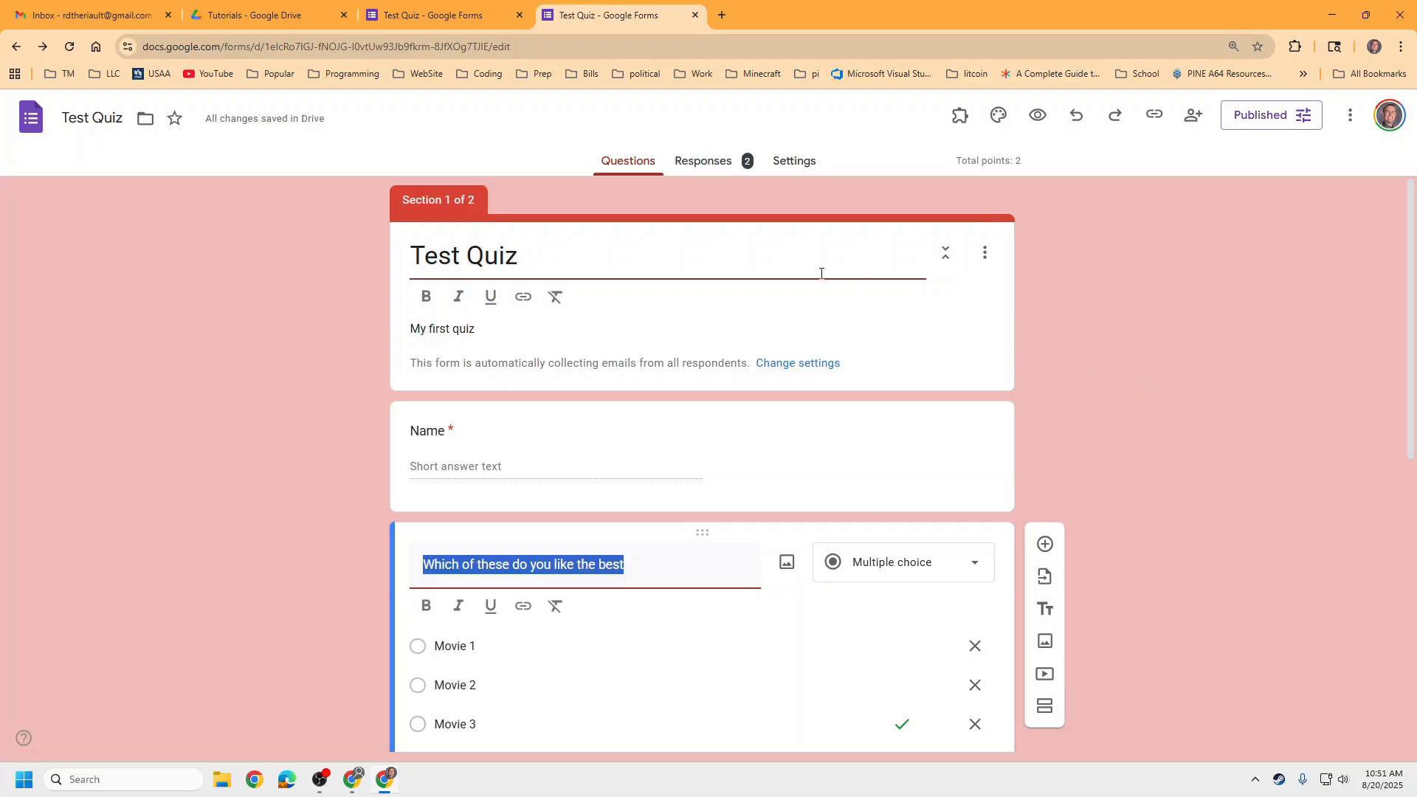
click(726, 174)
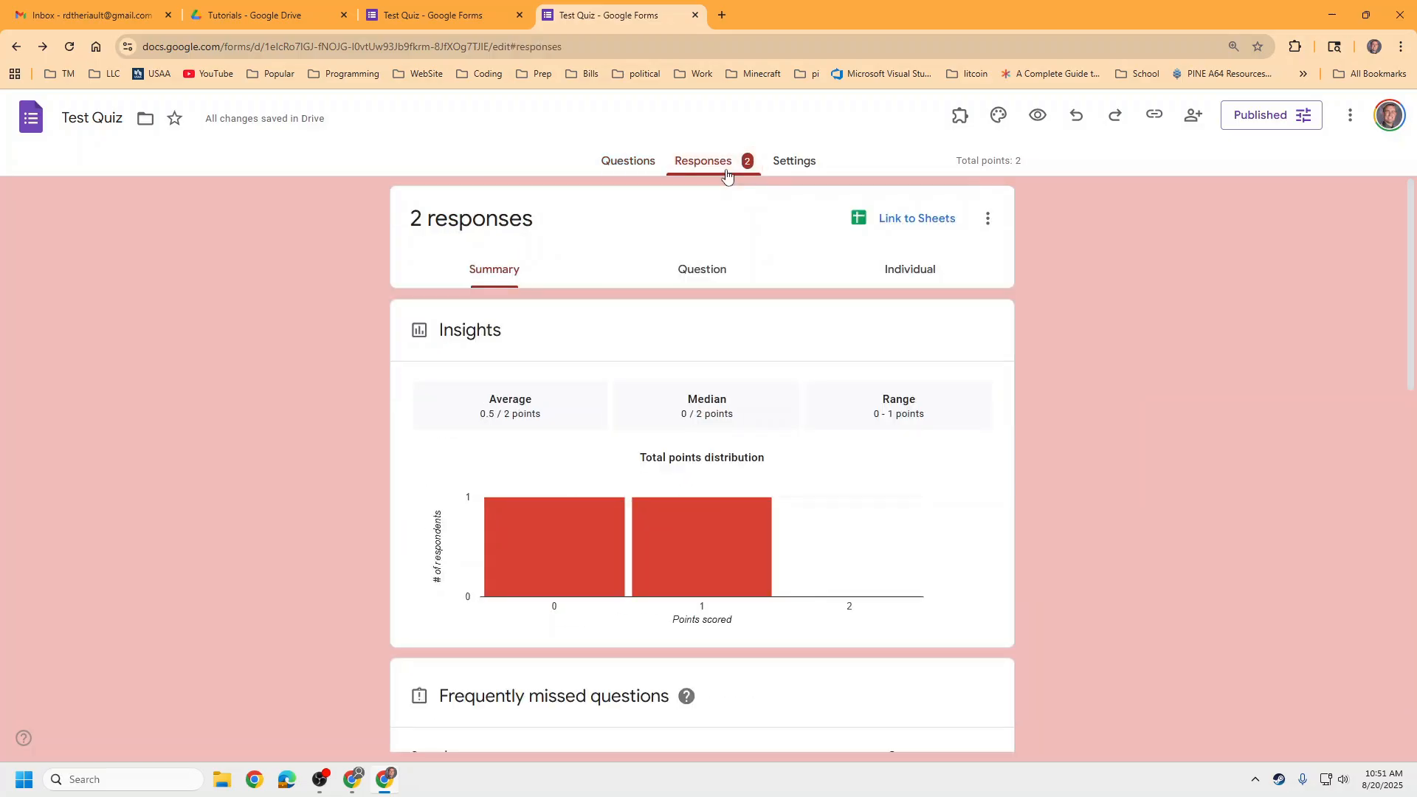
click(653, 159)
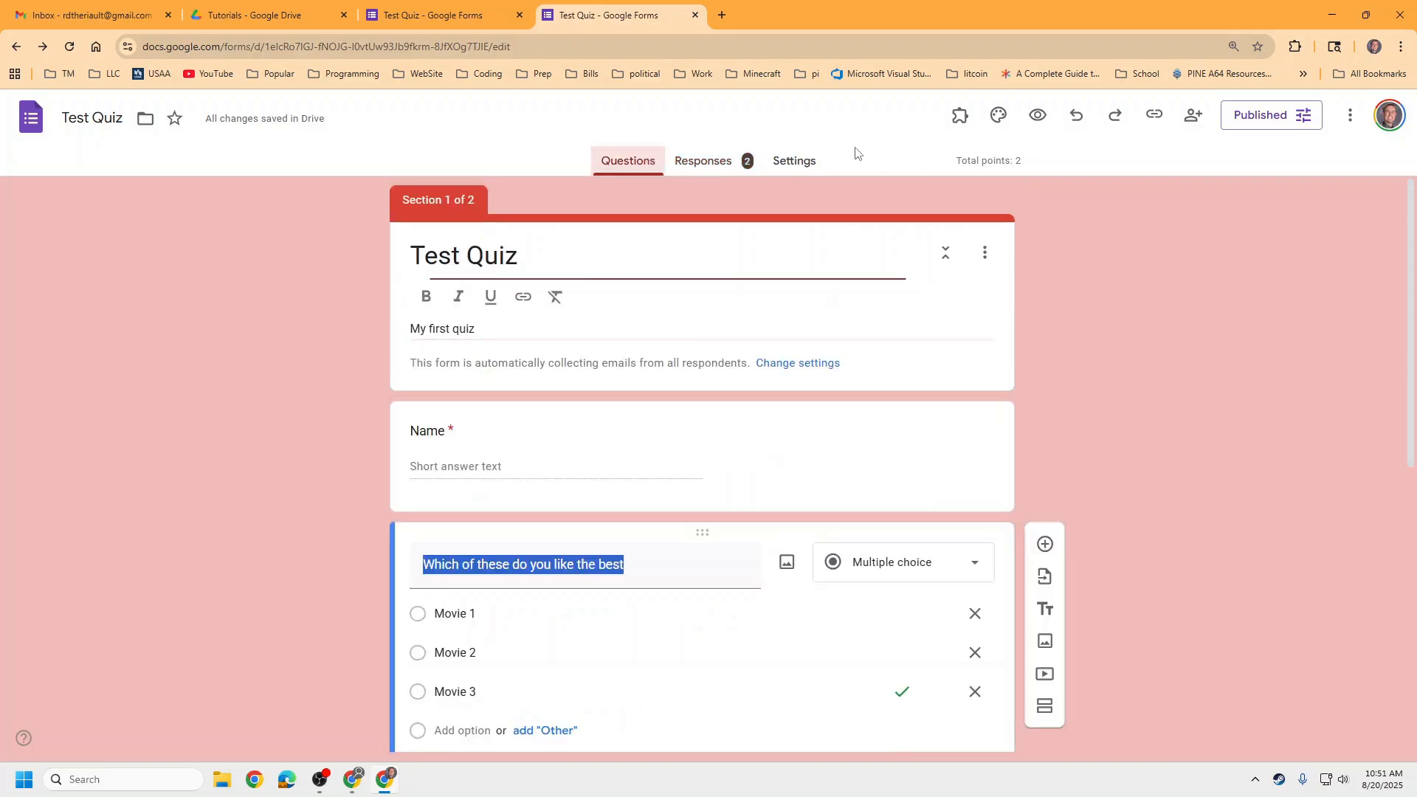
Step: Copy the quiz's responder link and open it in a new browser tab
click(1154, 116)
click(1160, 217)
click(1357, 222)
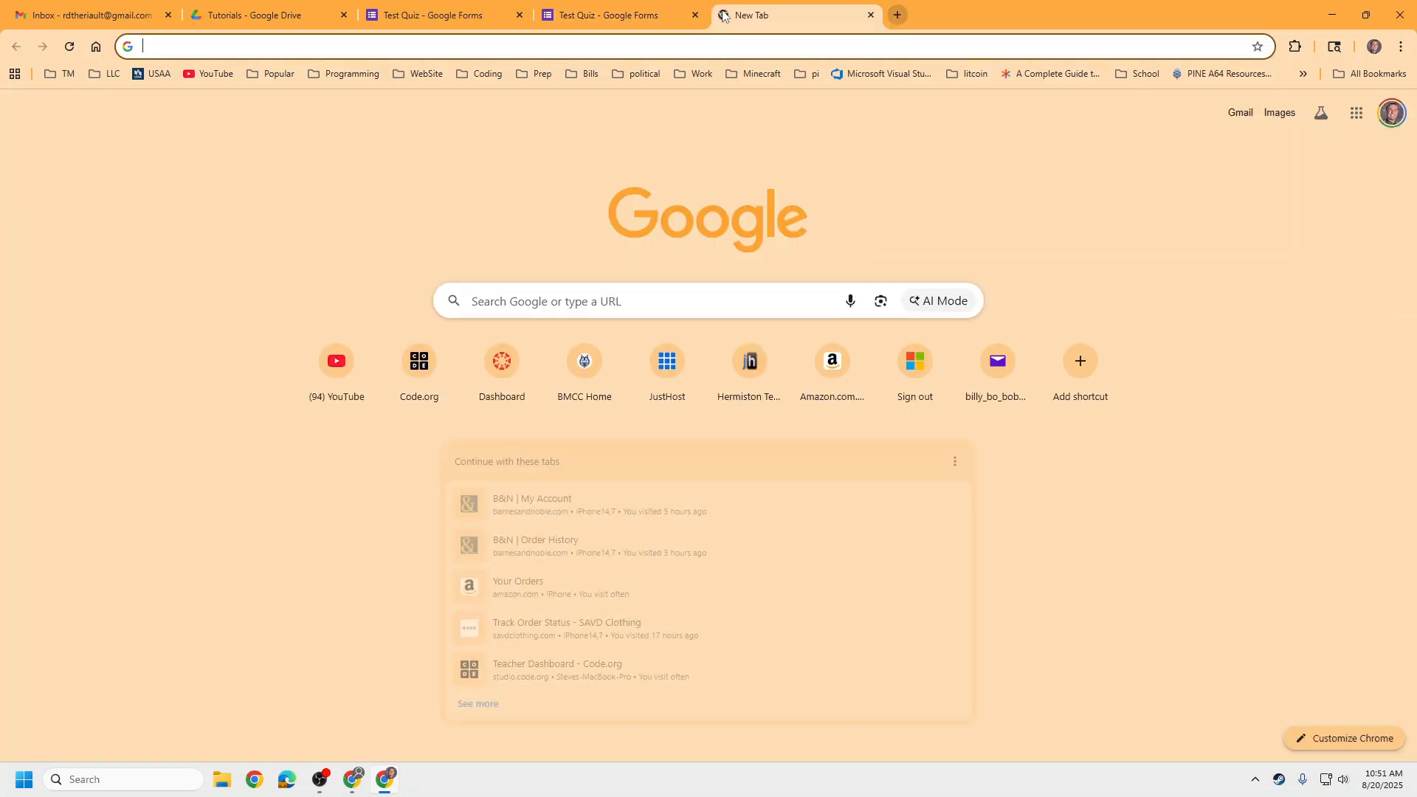
click(722, 14)
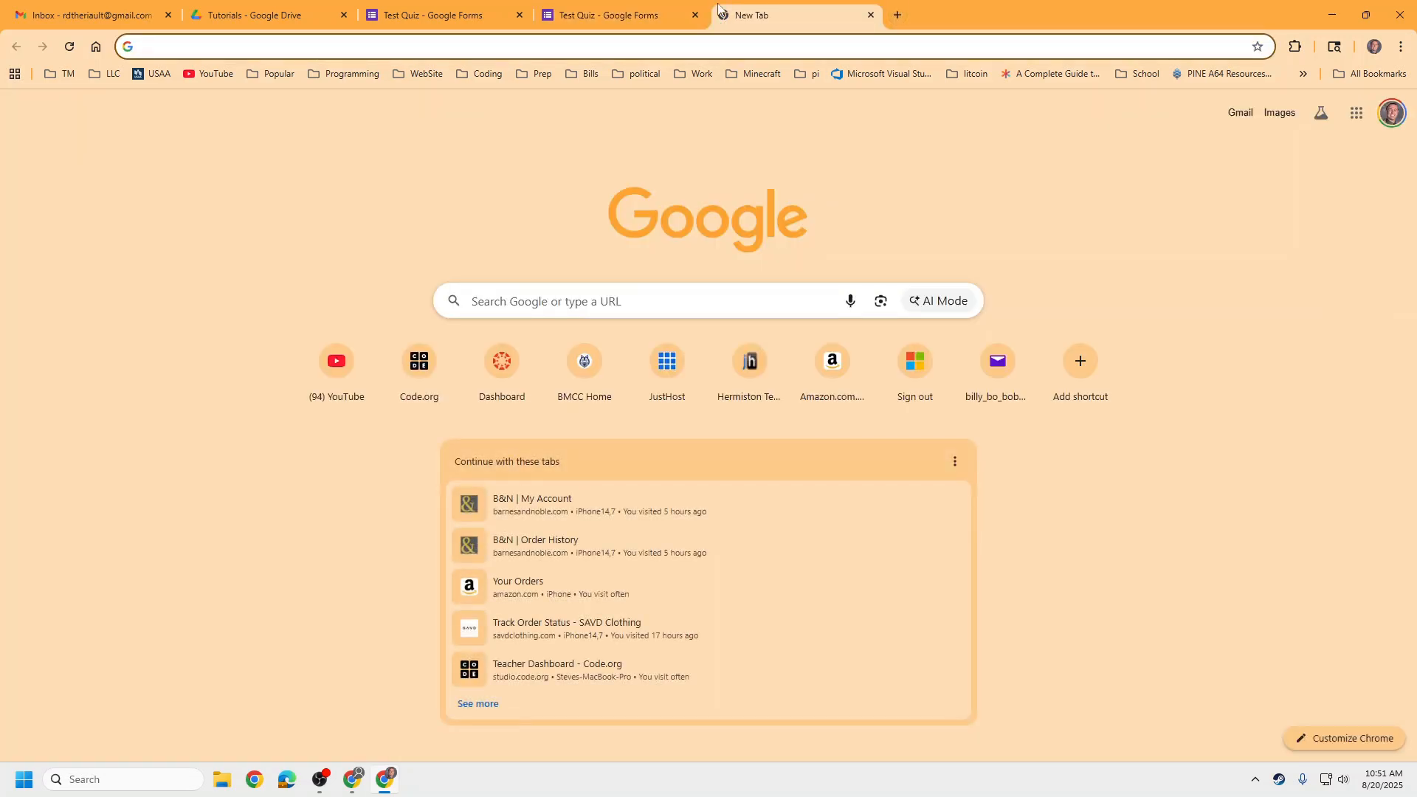
key(ctrl+v)
key(Return)
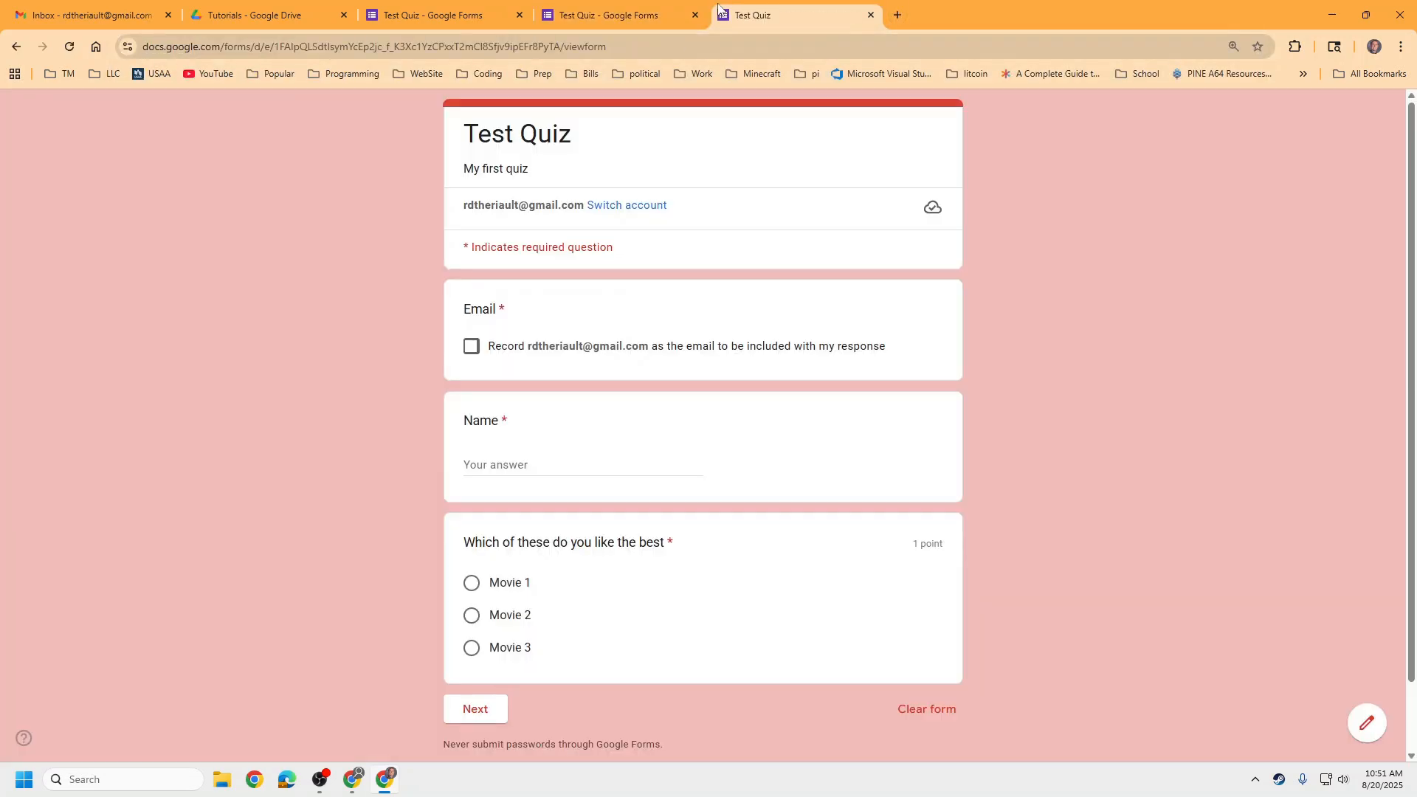
Step: Agree to record the email, enter ME as the name, choose Movie 3 and continue to the Food Section
drag(854, 347, 479, 357)
click(604, 347)
click(472, 347)
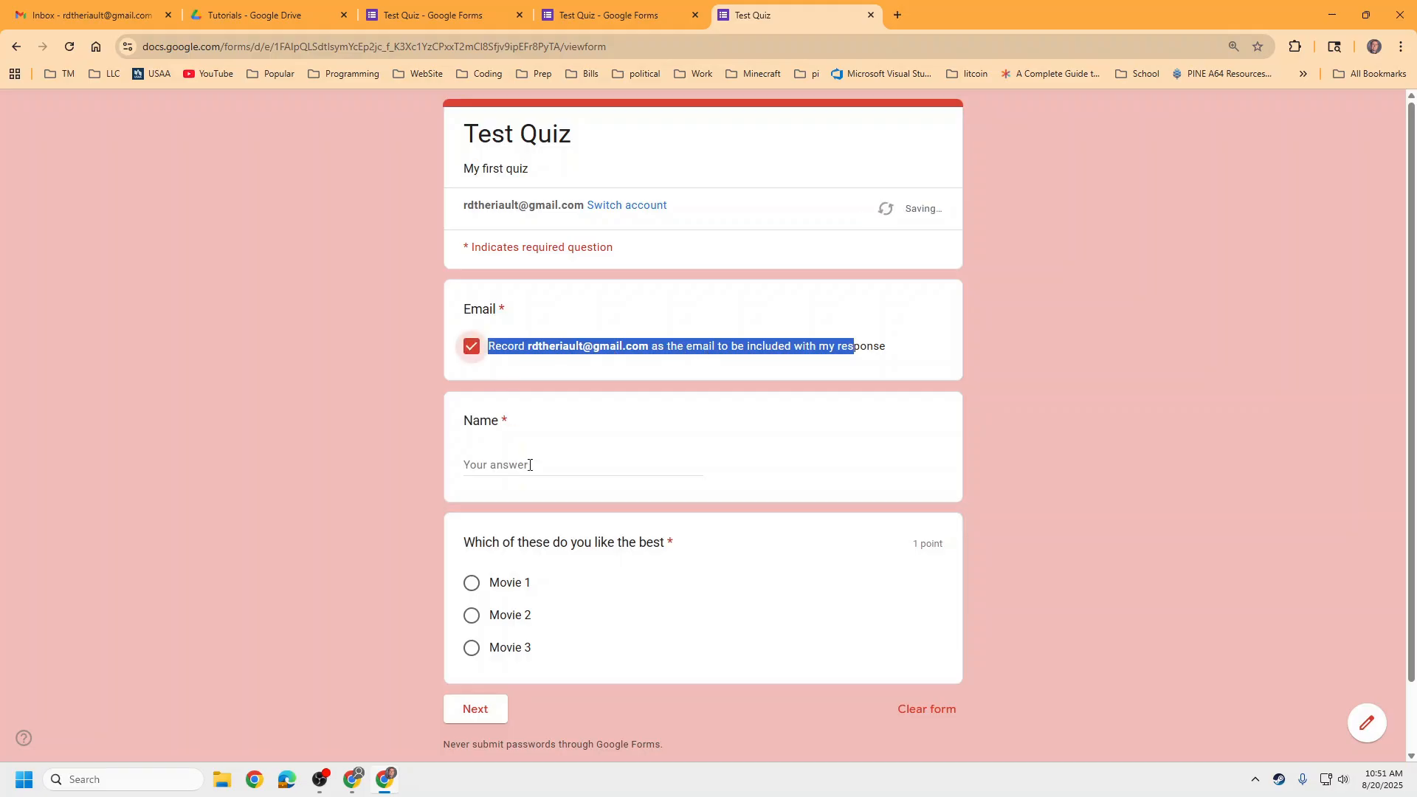
click(510, 457)
text(ME)
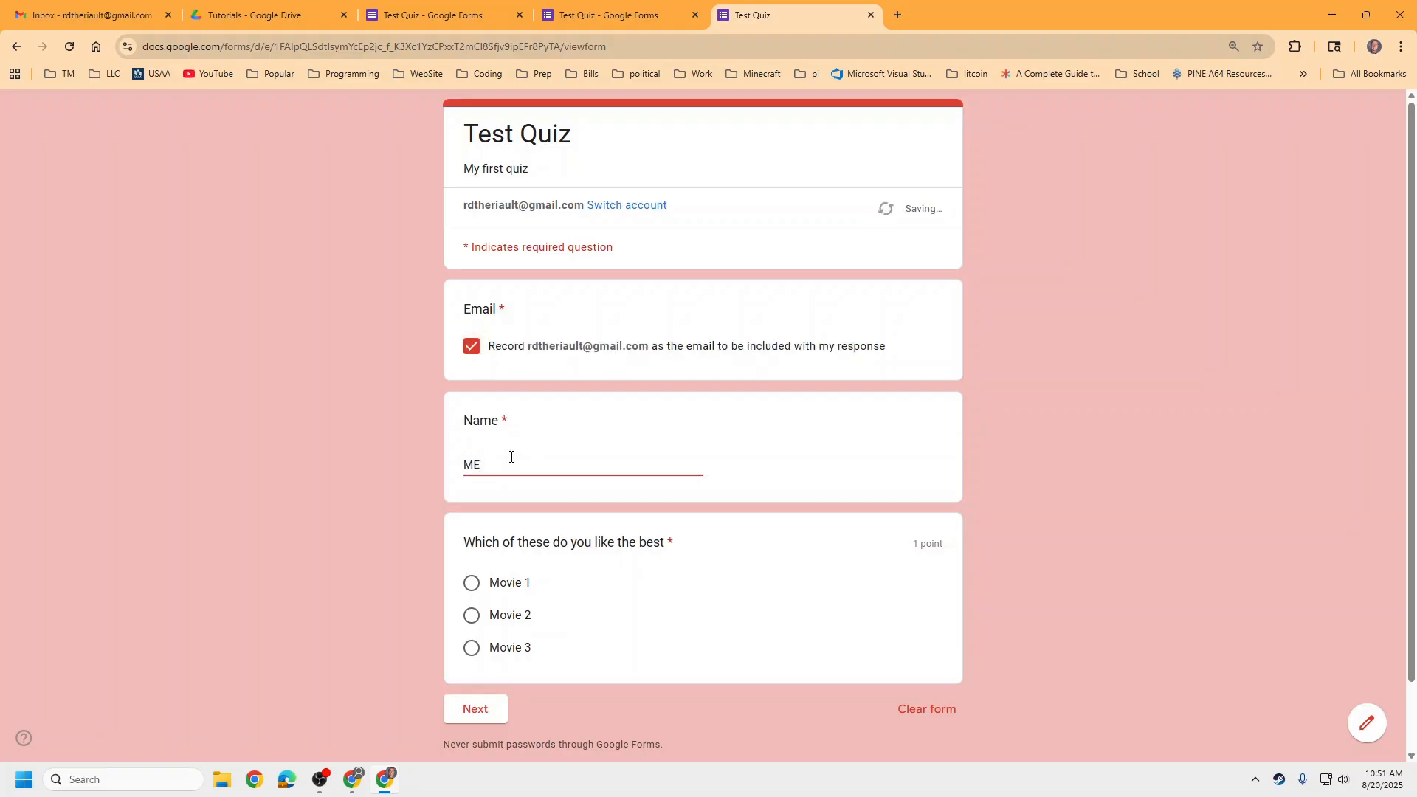
click(472, 648)
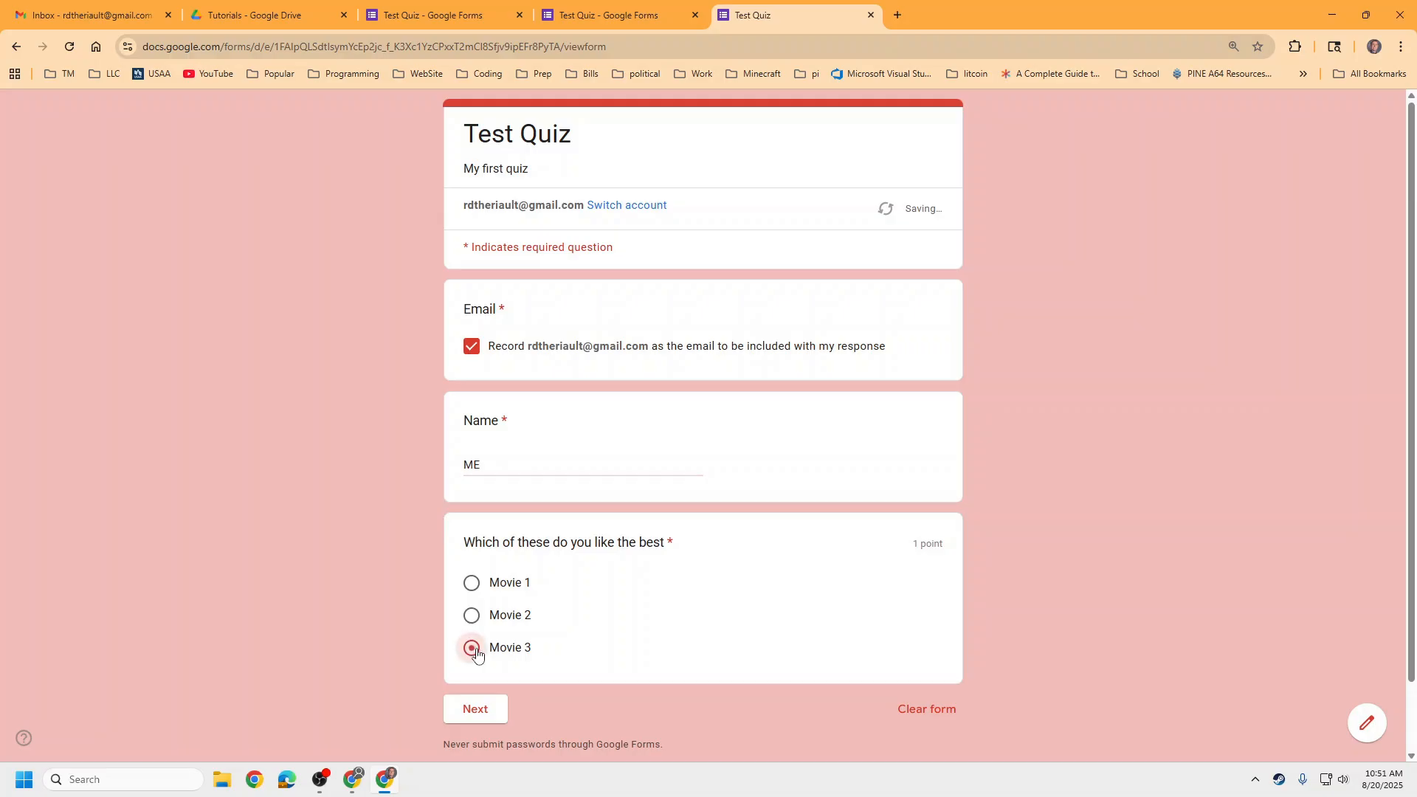
click(488, 712)
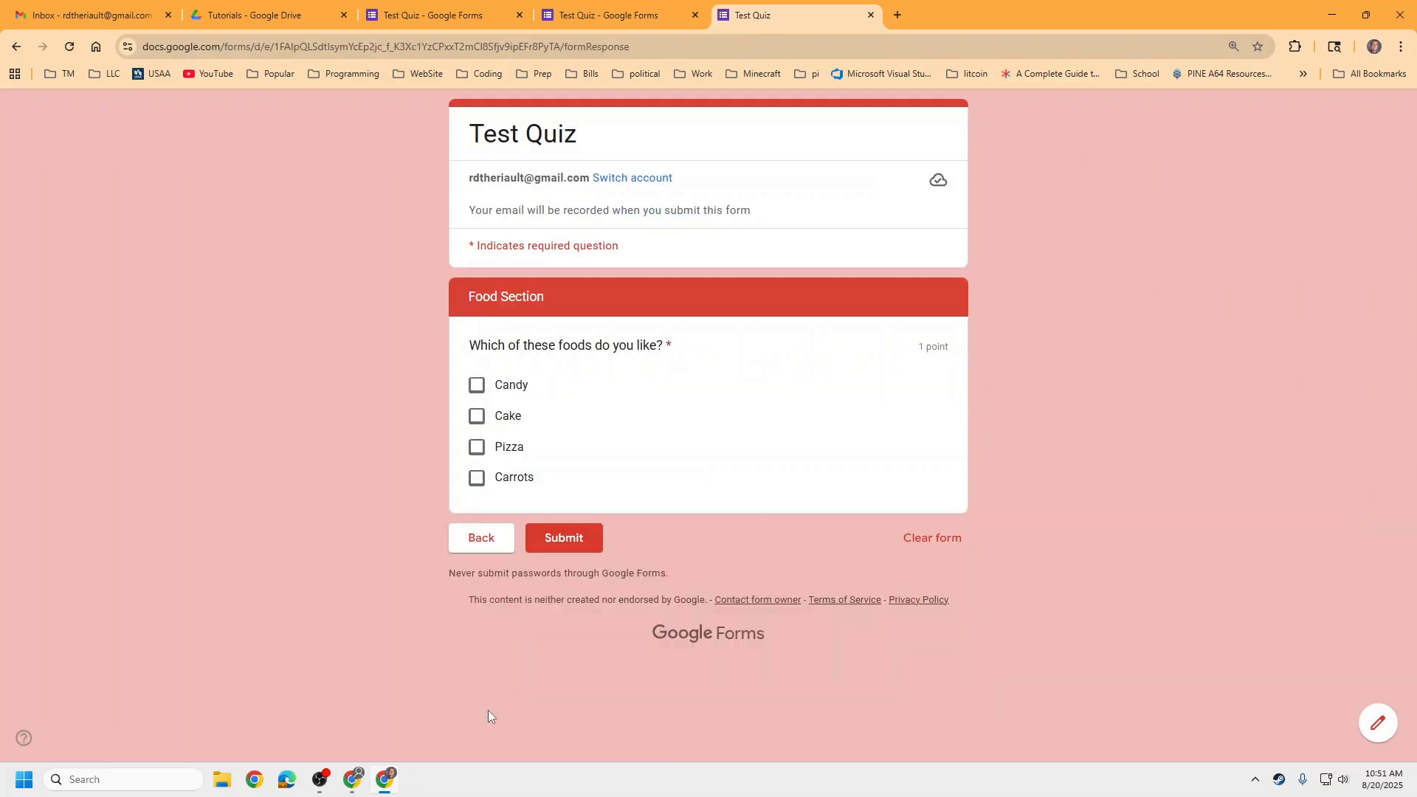
Step: Answer the foods question with Candy, Pizza and Carrots, and submit the quiz response
click(472, 386)
click(477, 416)
click(476, 477)
click(477, 416)
click(477, 448)
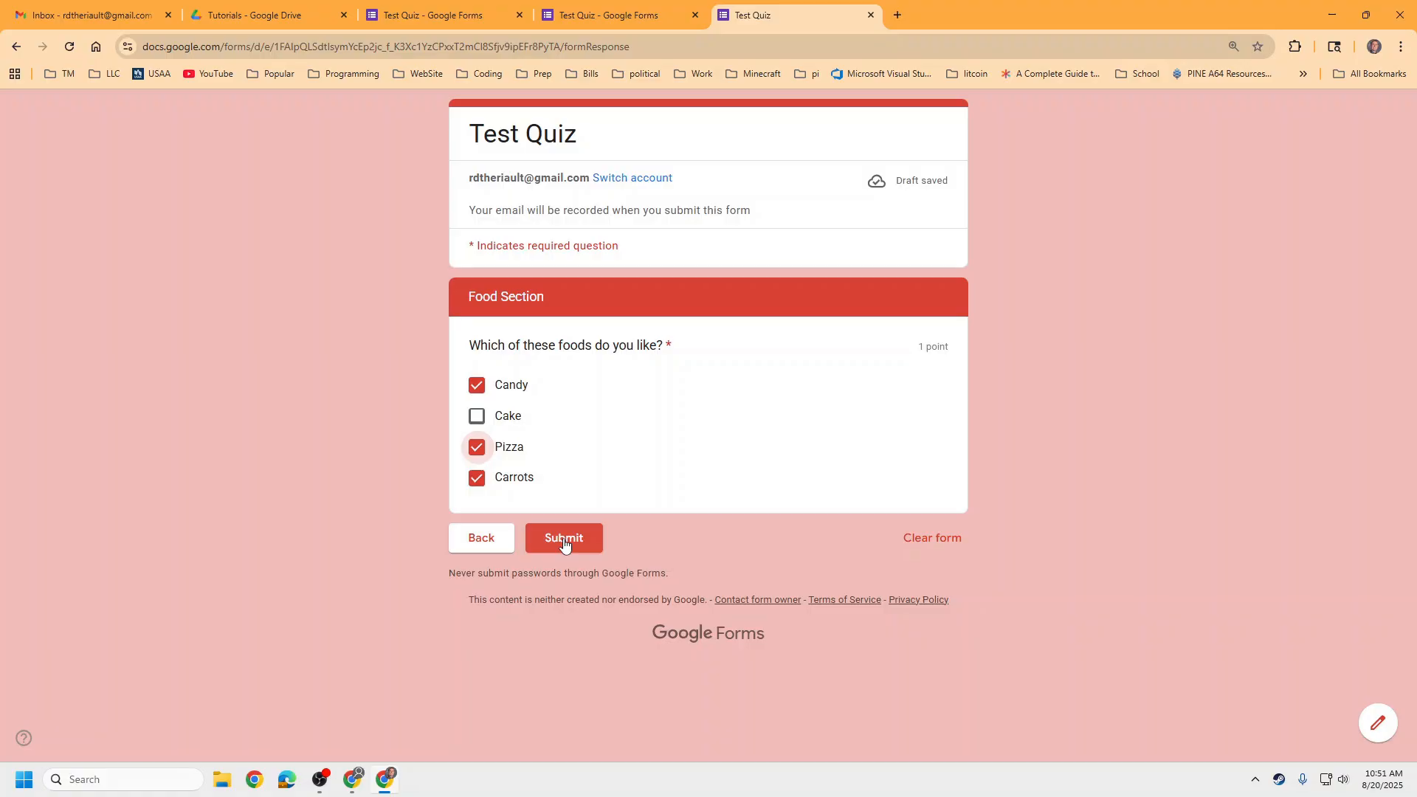
click(564, 540)
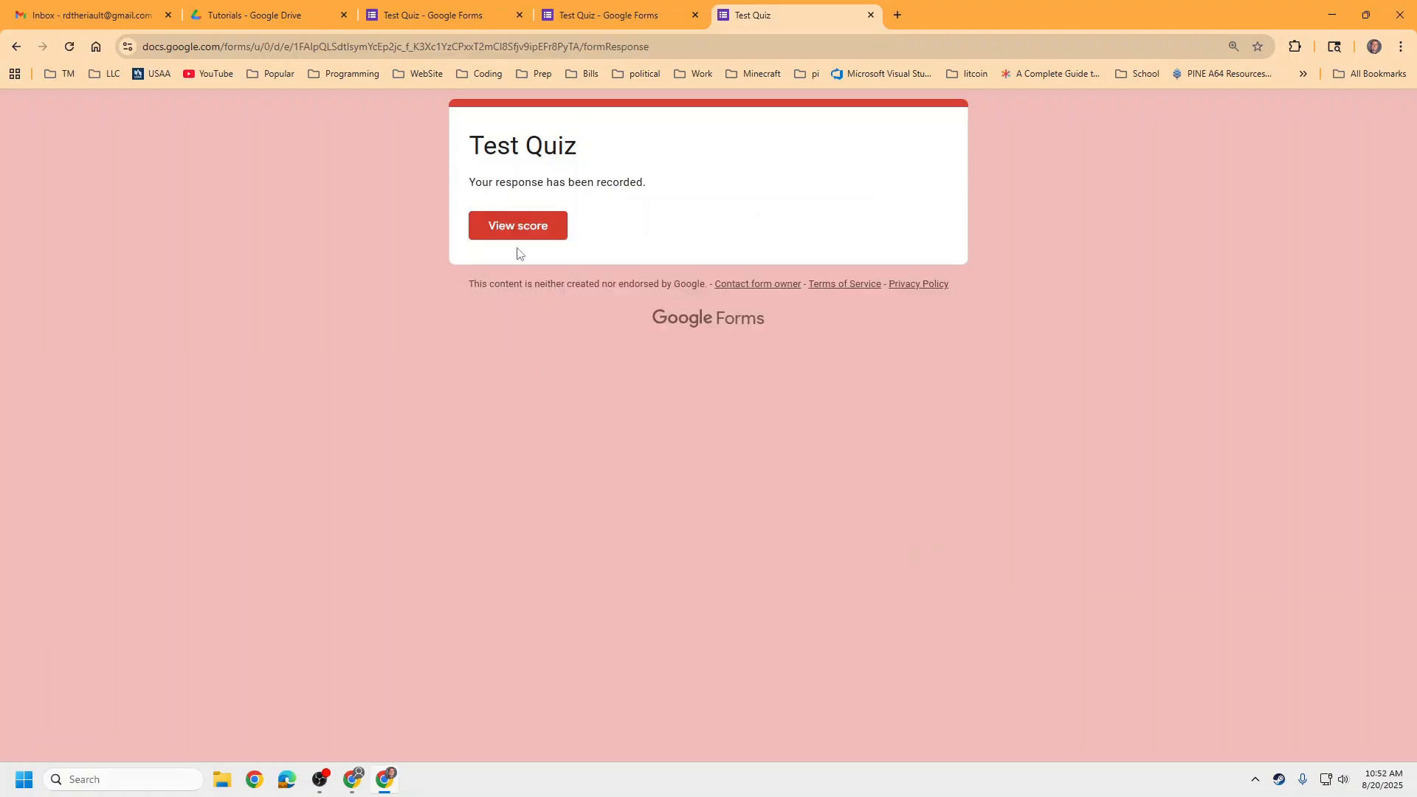
Step: View the score of the submitted response and review which answers were graded correct or incorrect
click(506, 229)
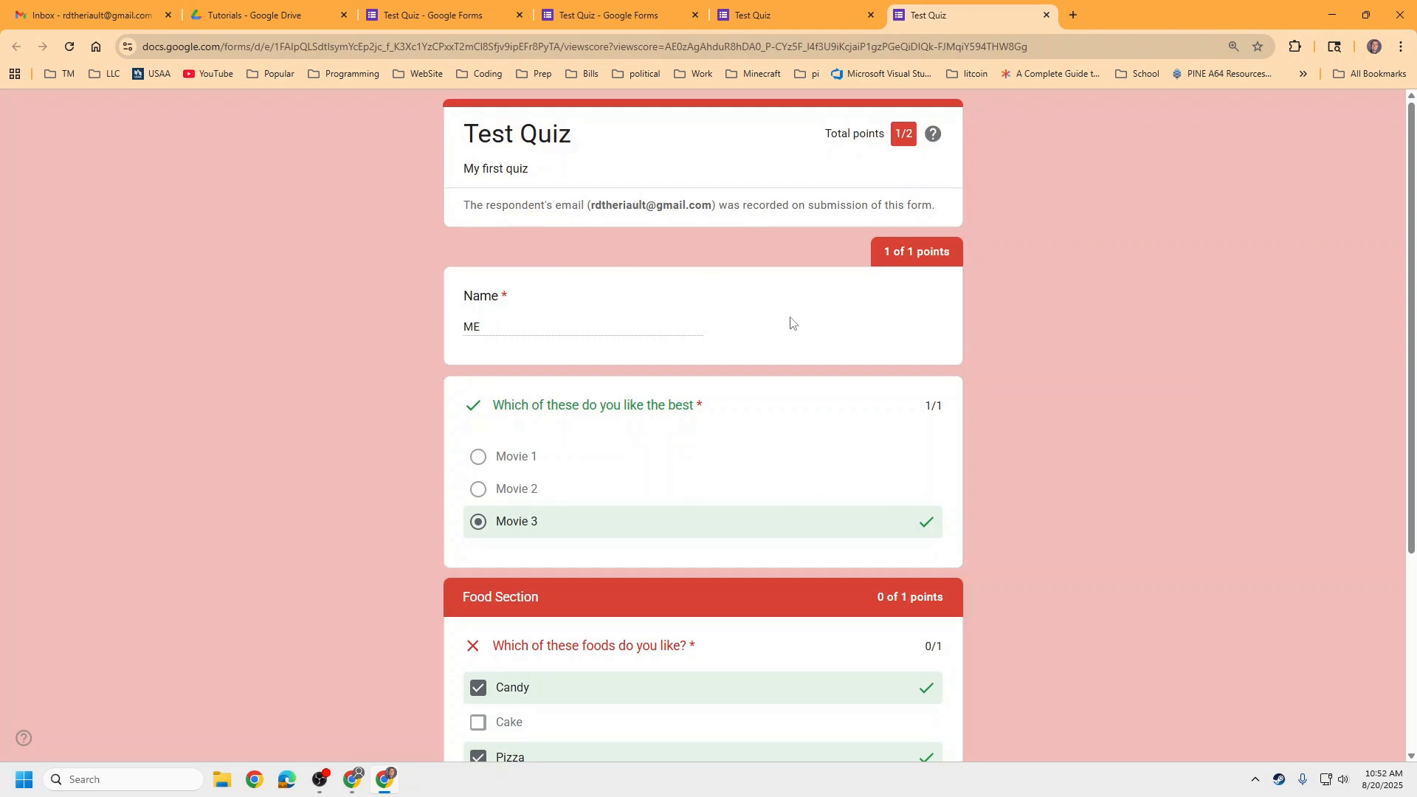
scroll(854, 330, down, 1)
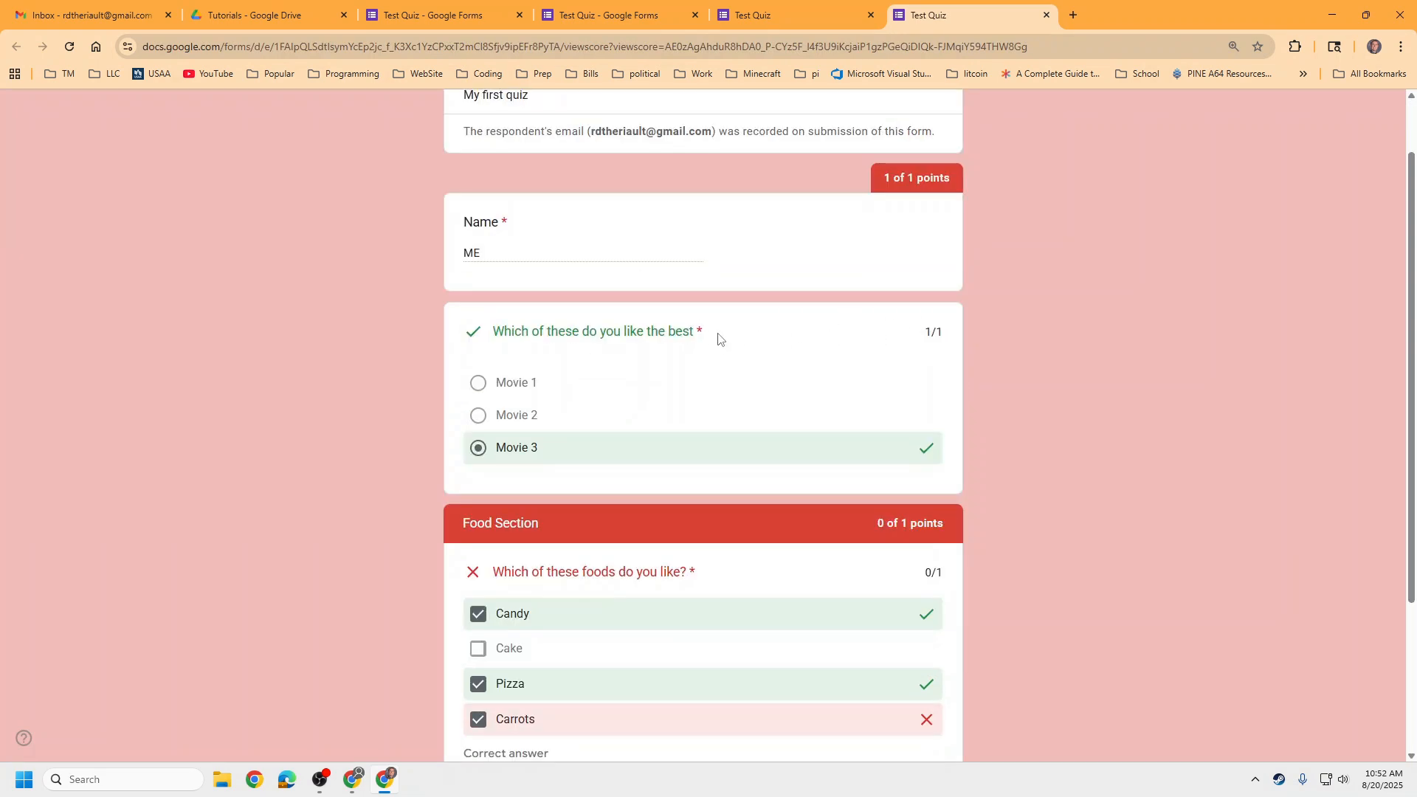
scroll(828, 408, down, 2)
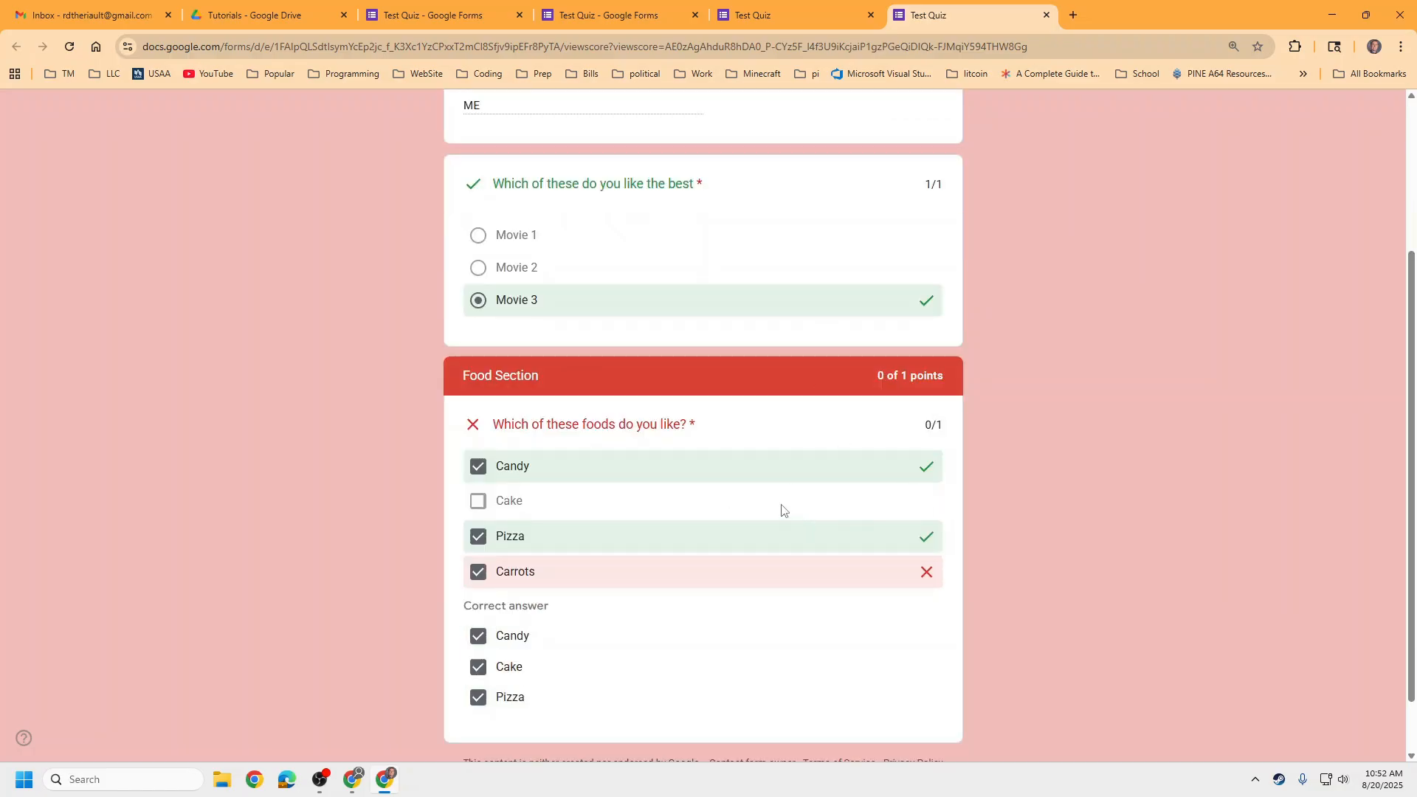
scroll(883, 502, down, 1)
scroll(885, 498, up, 4)
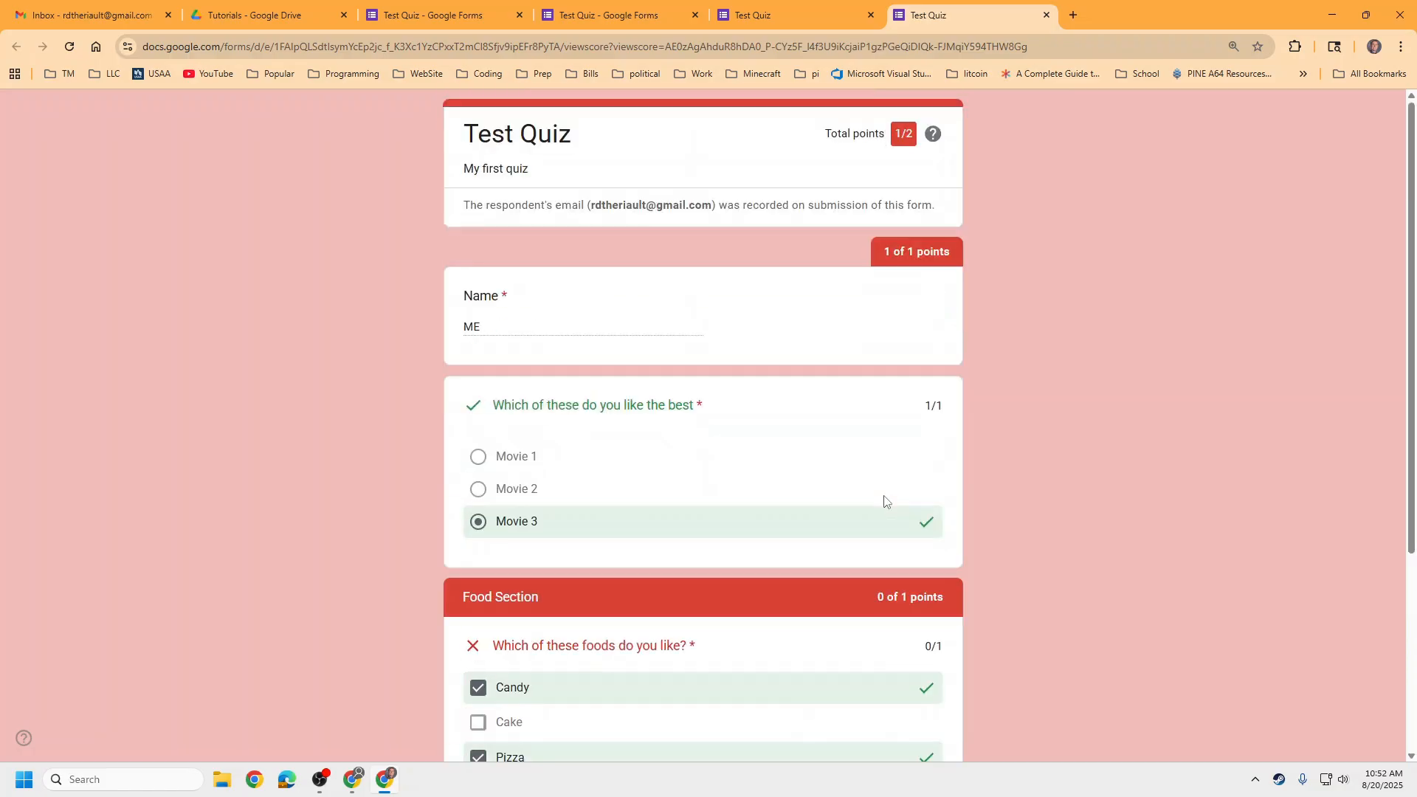
scroll(542, 349, down, 4)
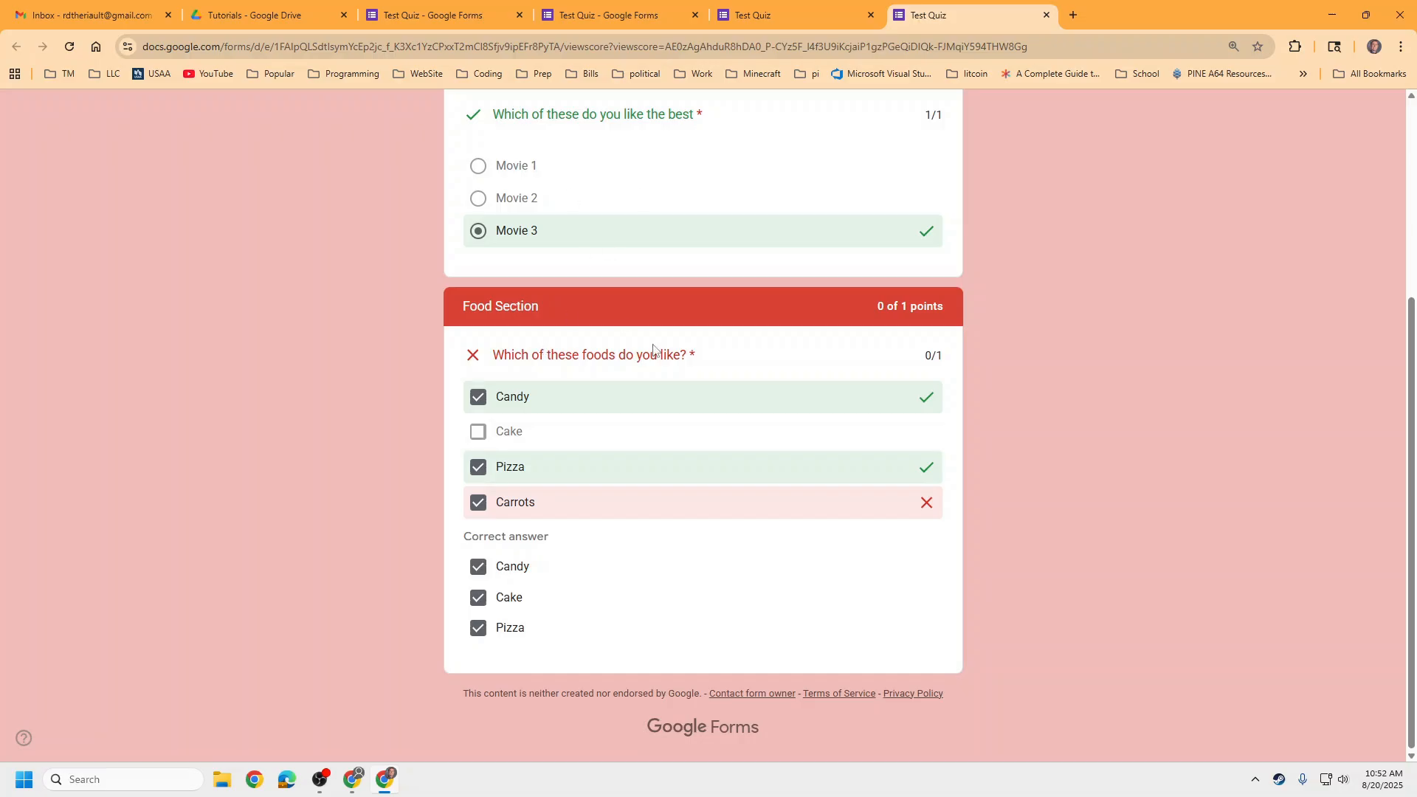
scroll(653, 357, up, 4)
Step: Close the score page, the submitted response page and the duplicate form editor, returning to the original Test Quiz editor
click(1047, 15)
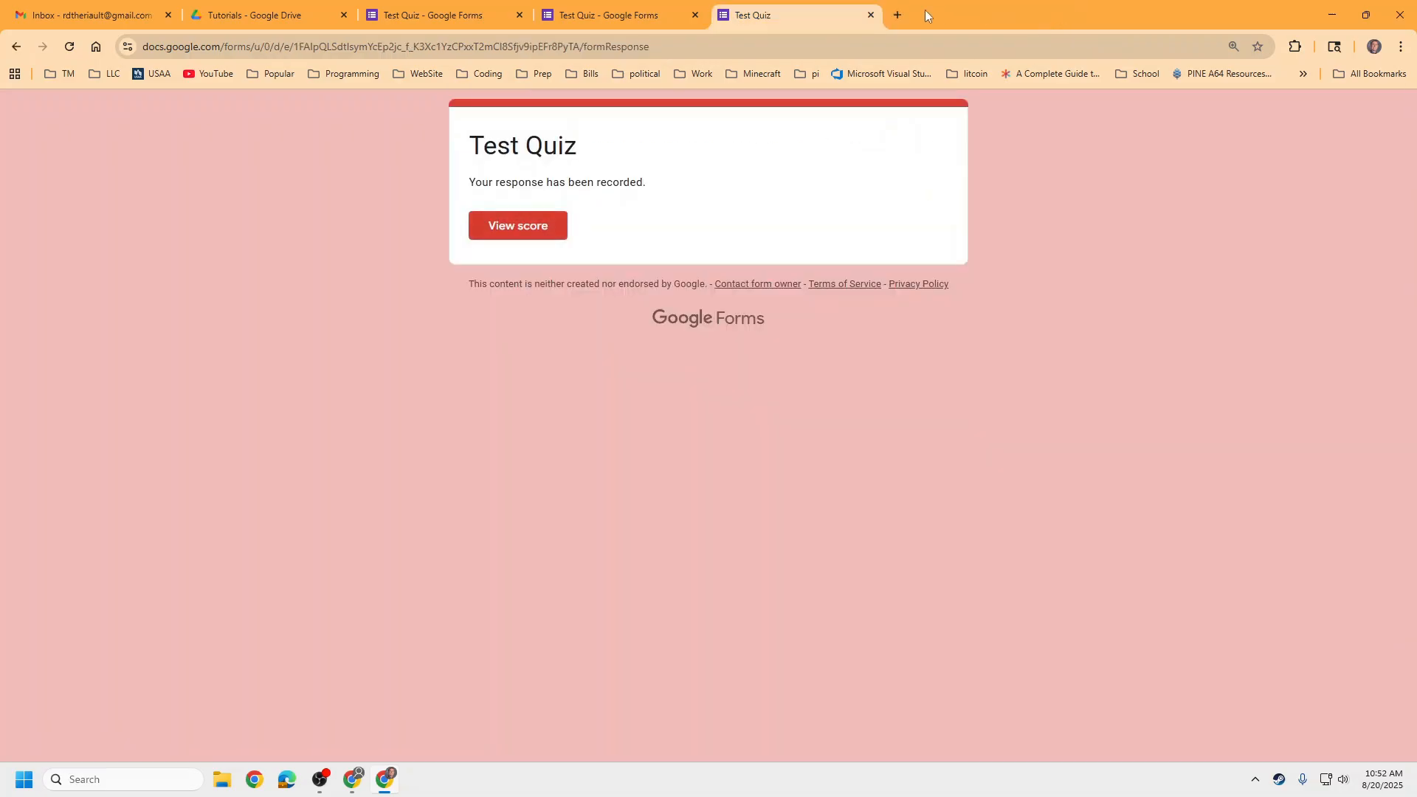
click(870, 15)
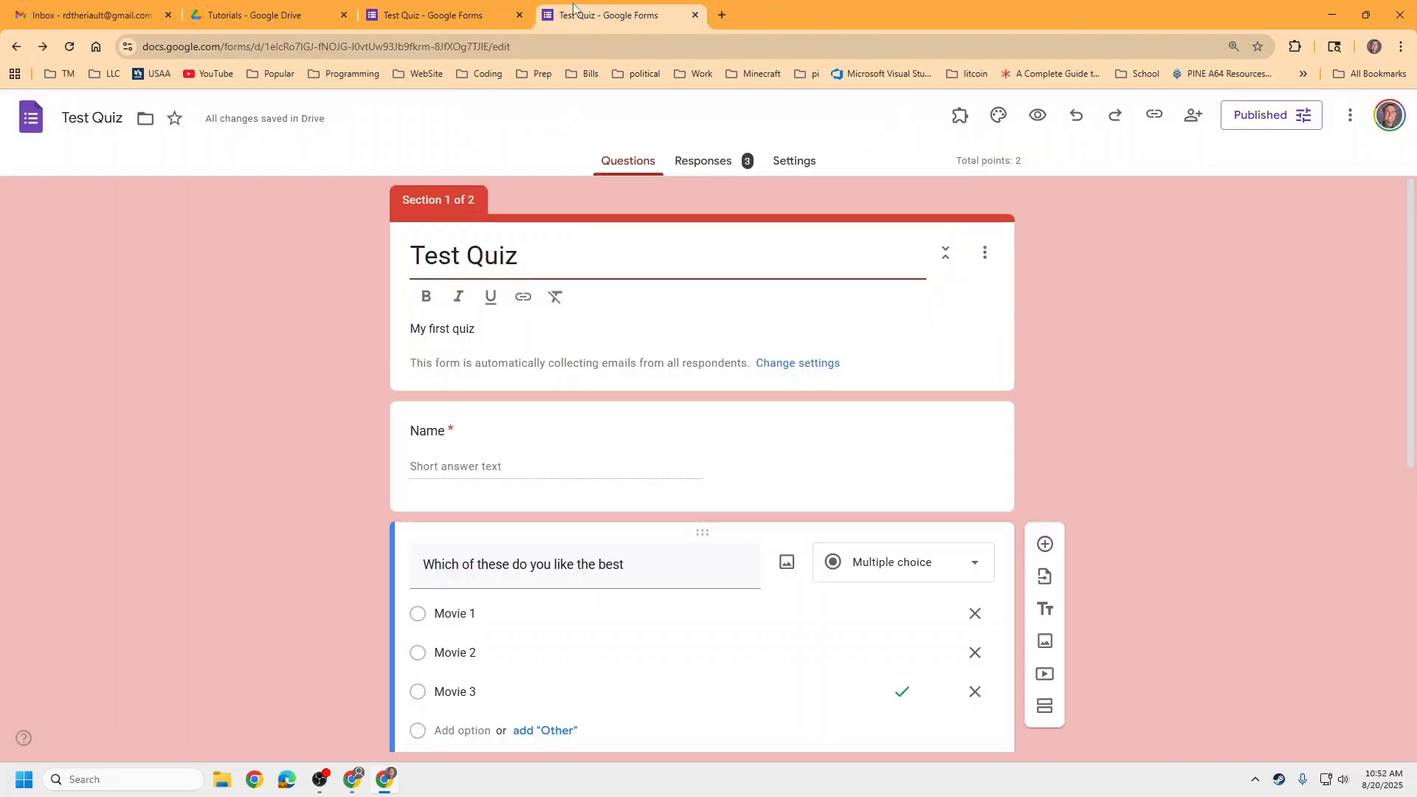
click(694, 15)
scroll(707, 267, down, 6)
scroll(707, 269, up, 6)
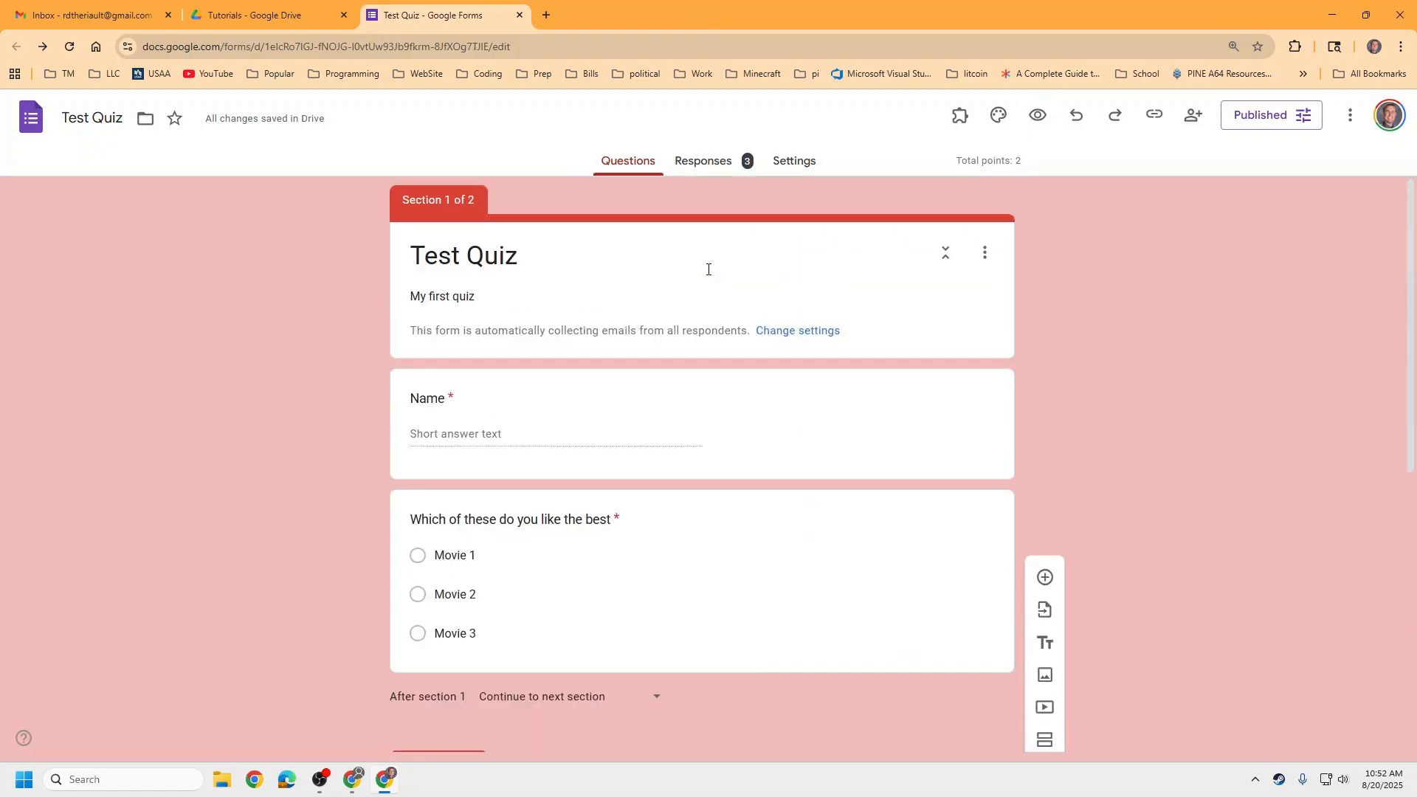
Step: Check the response summary's points distribution, frequently missed questions and scores
click(715, 171)
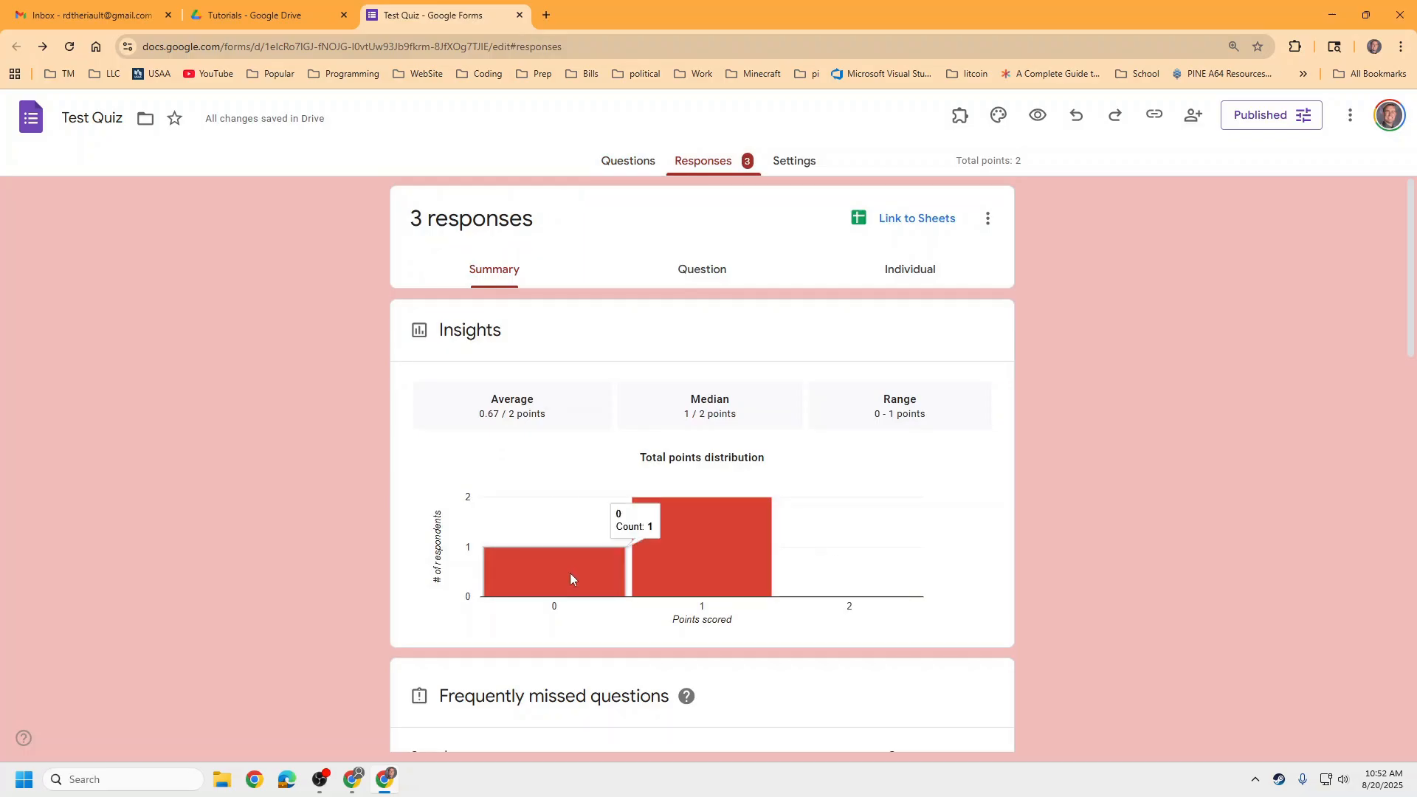
scroll(886, 563, down, 5)
scroll(804, 345, down, 2)
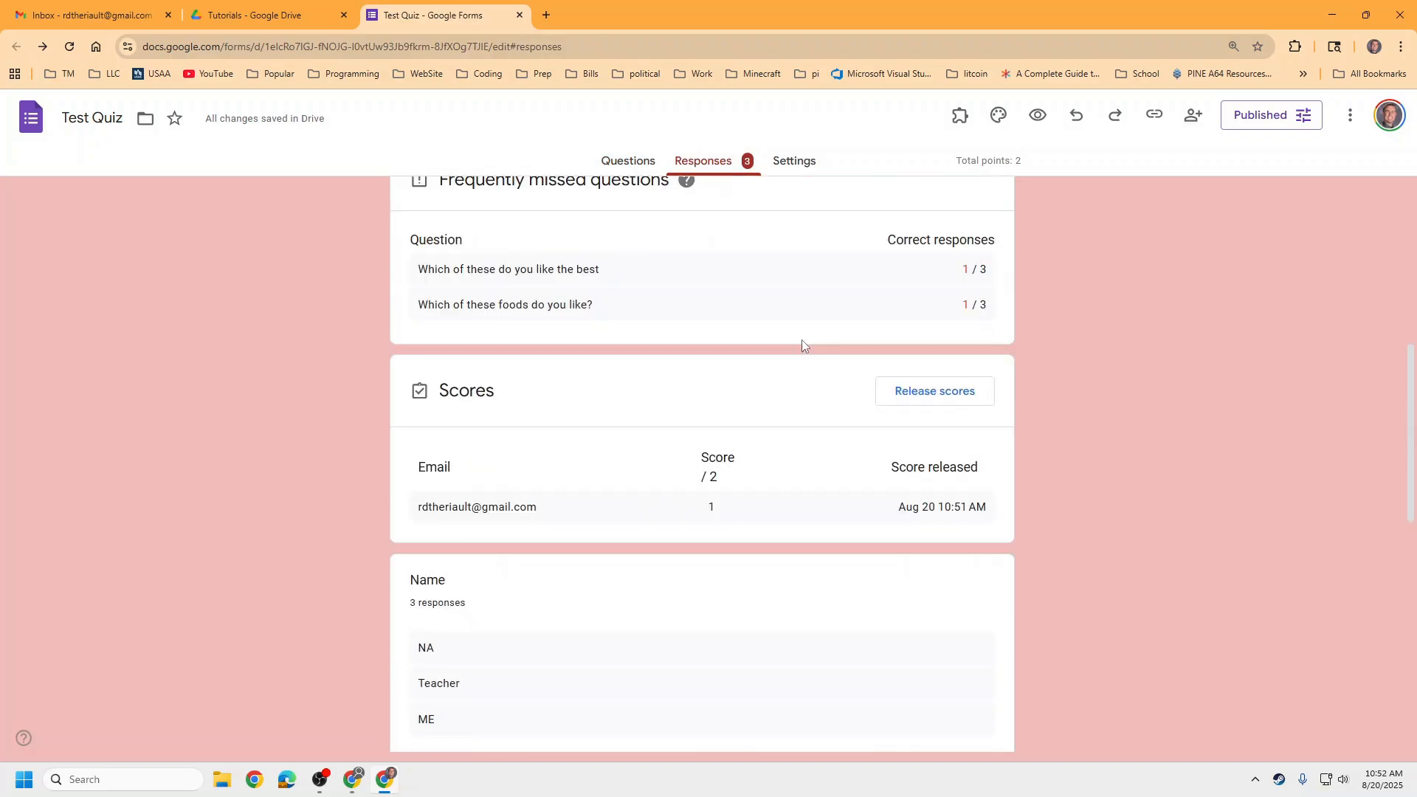
scroll(803, 339, up, 7)
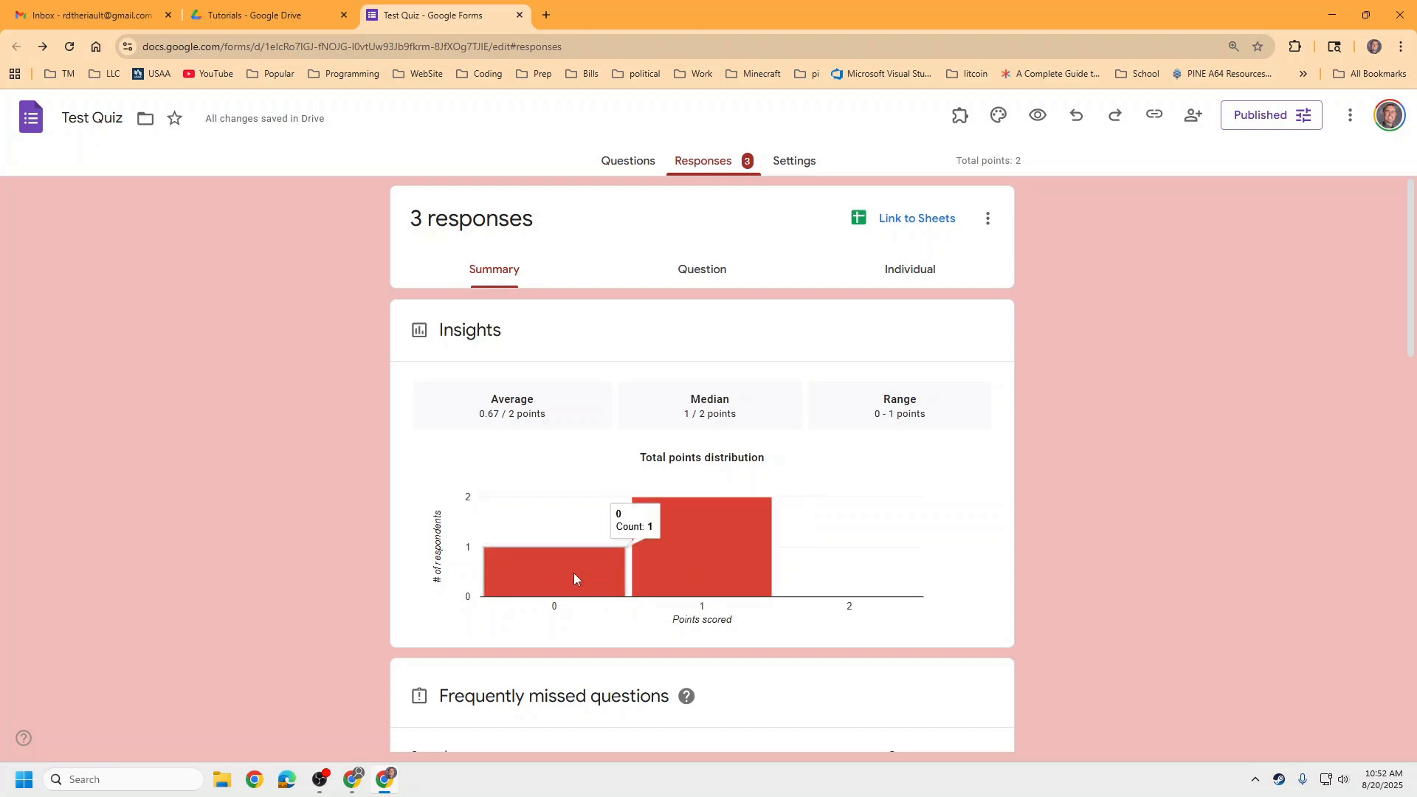
scroll(573, 572, down, 6)
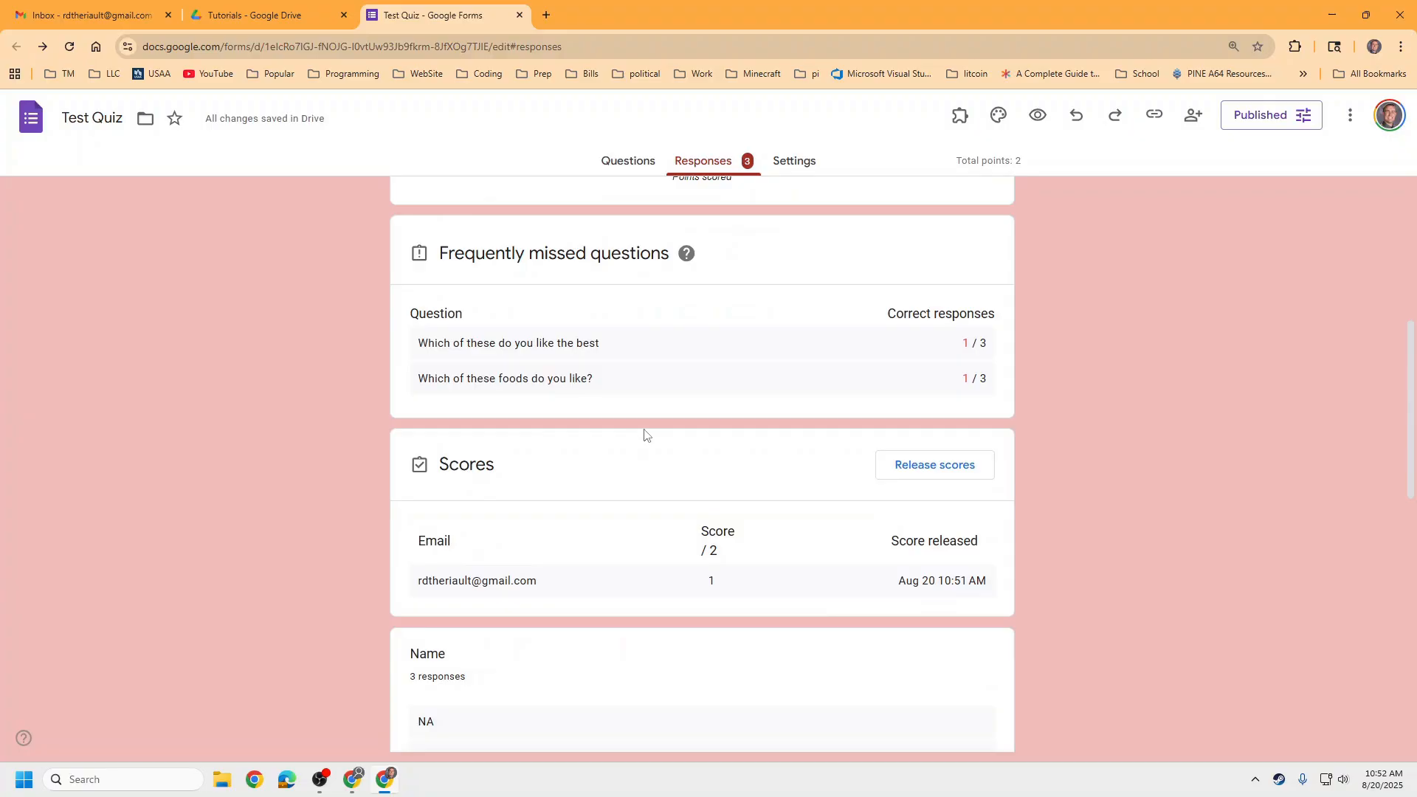
Step: Examine the answer charts for the movie question and the foods question in the response summary
scroll(650, 367, down, 4)
scroll(651, 366, down, 5)
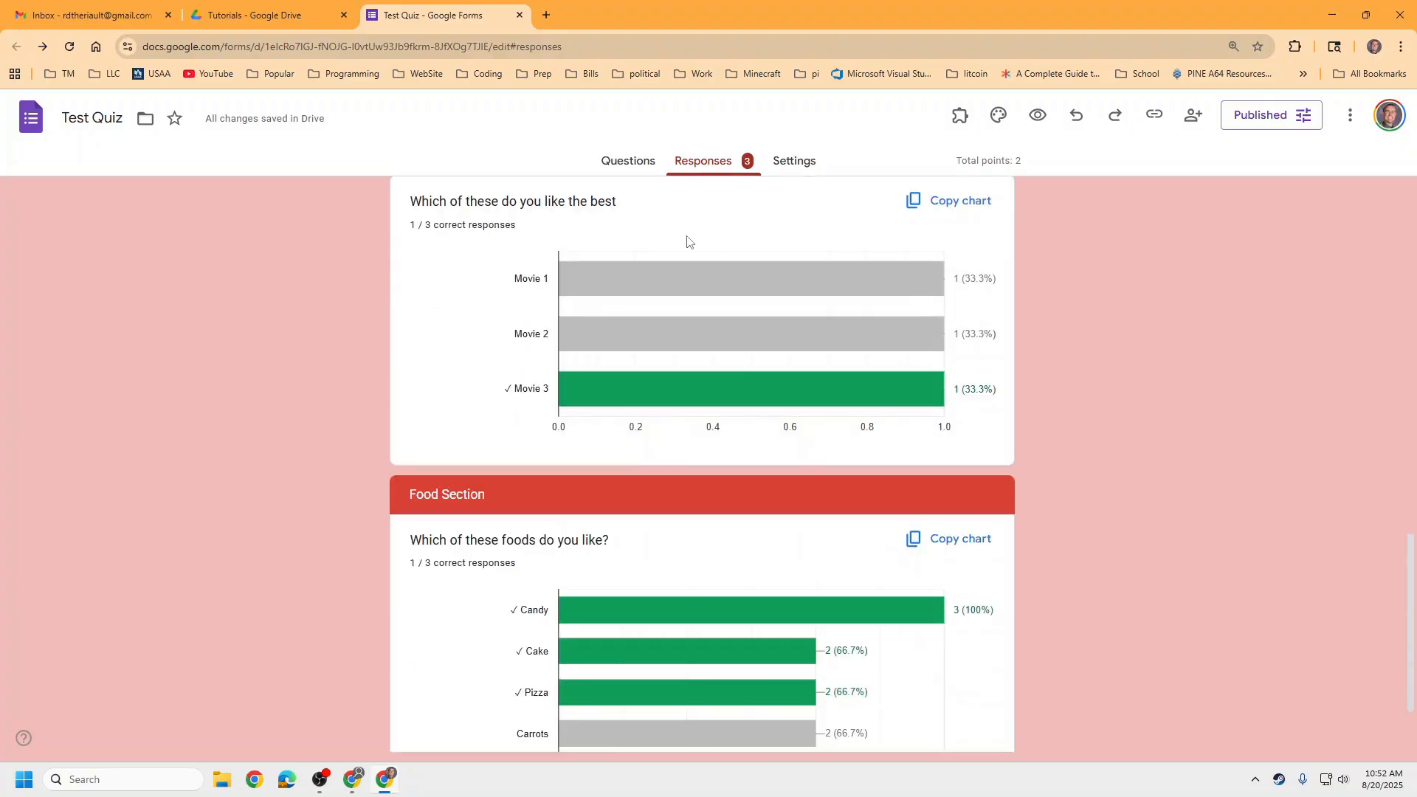
scroll(630, 278, up, 1)
mouse_move(664, 344)
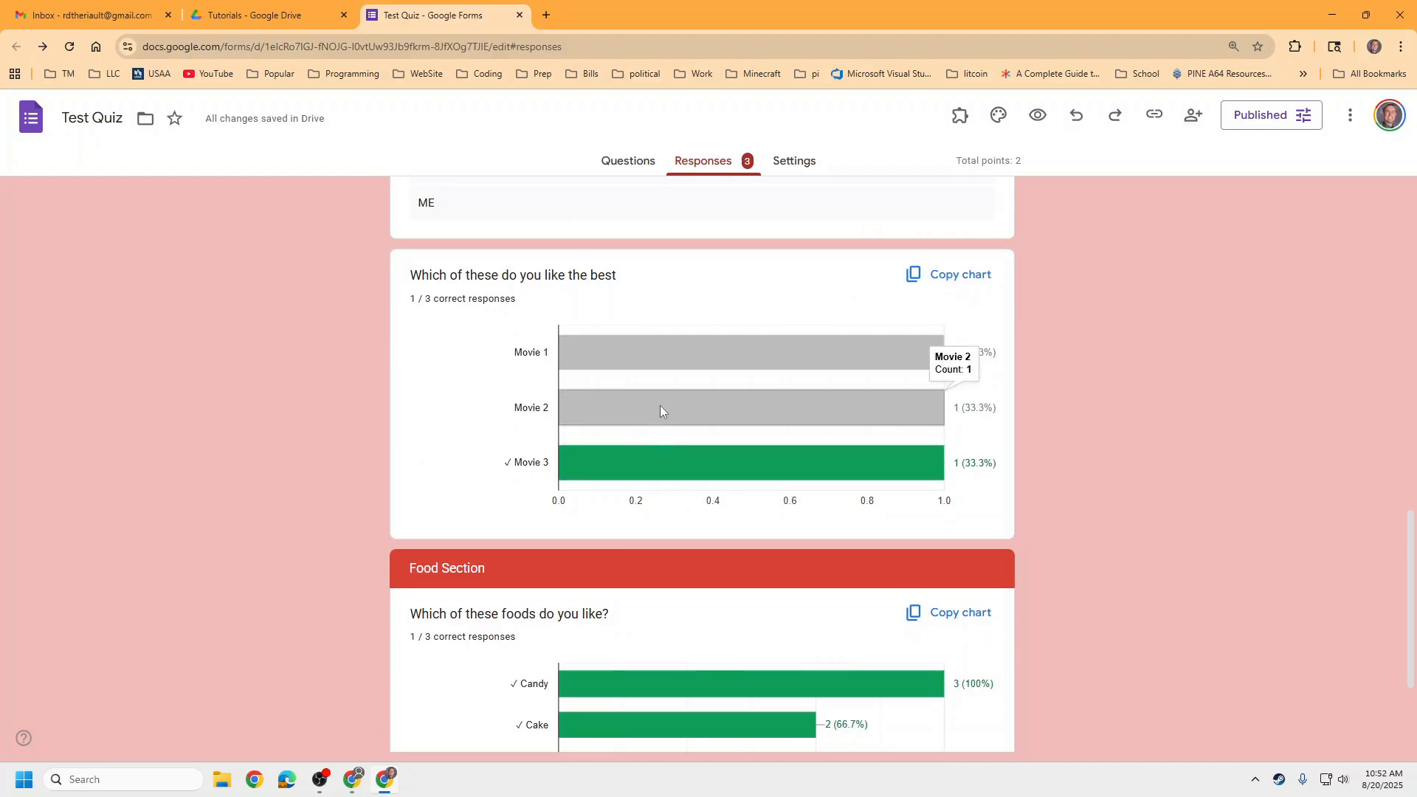
scroll(655, 349, down, 3)
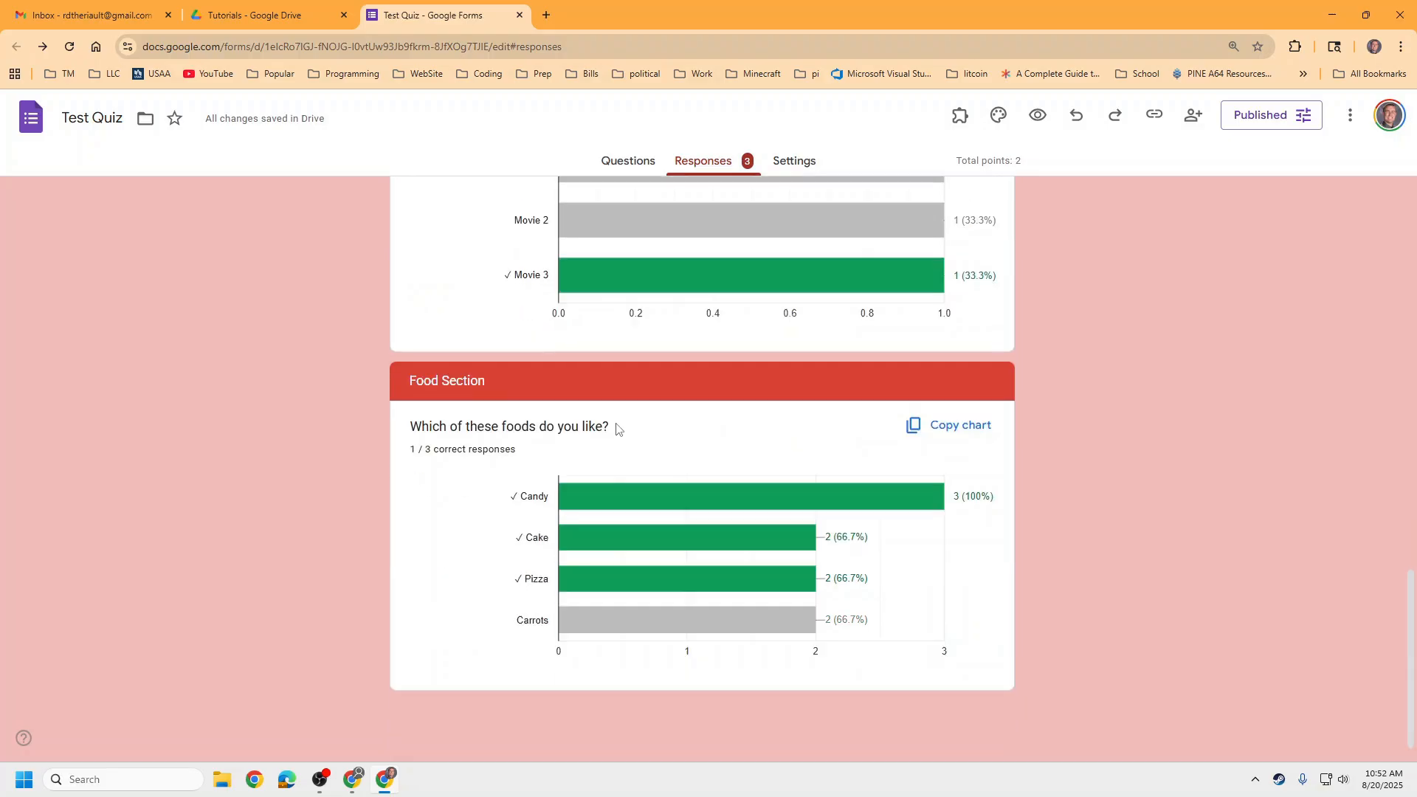
mouse_move(585, 489)
scroll(655, 523, up, 3)
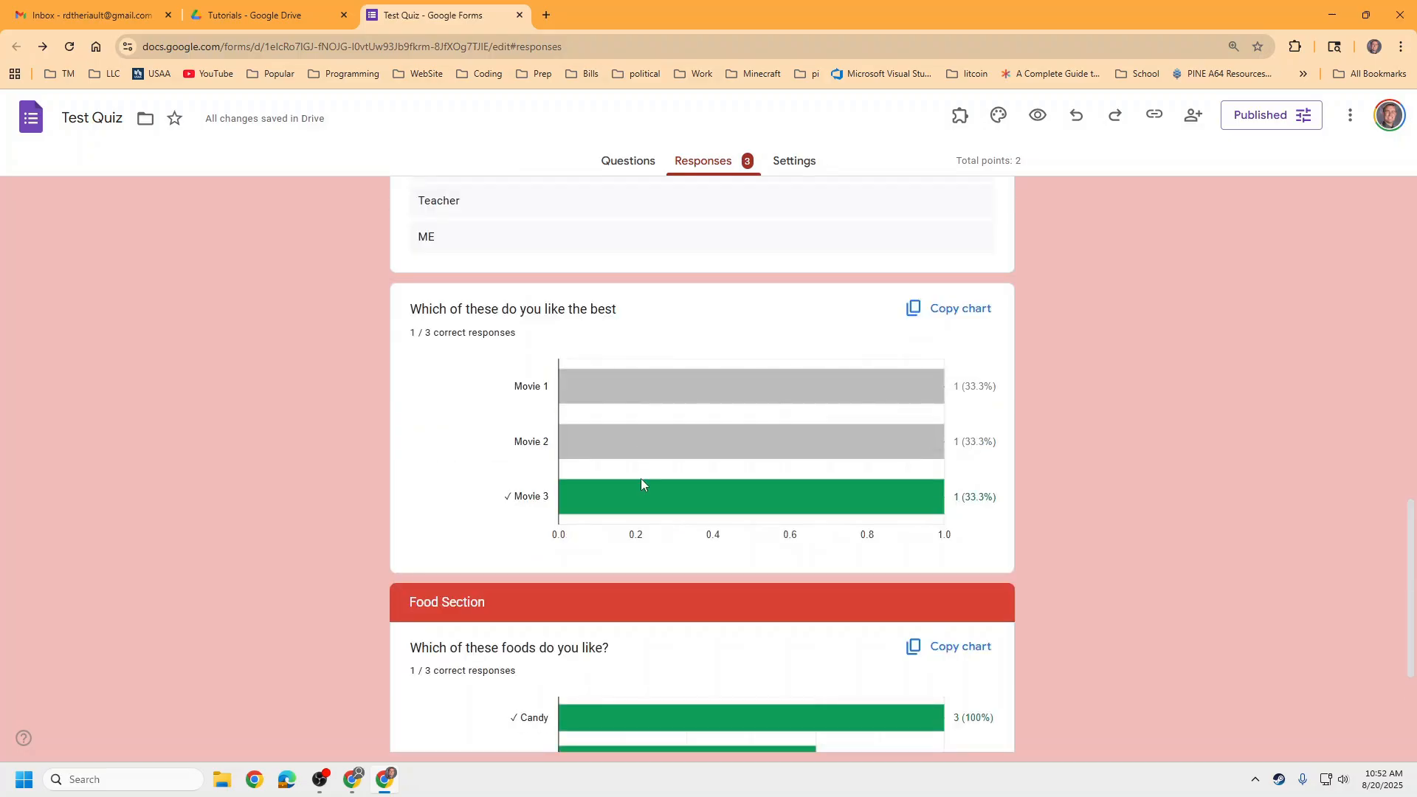
Step: Go back over the insights, released scores and respondent names in the response summary
scroll(523, 535, up, 8)
scroll(527, 535, up, 4)
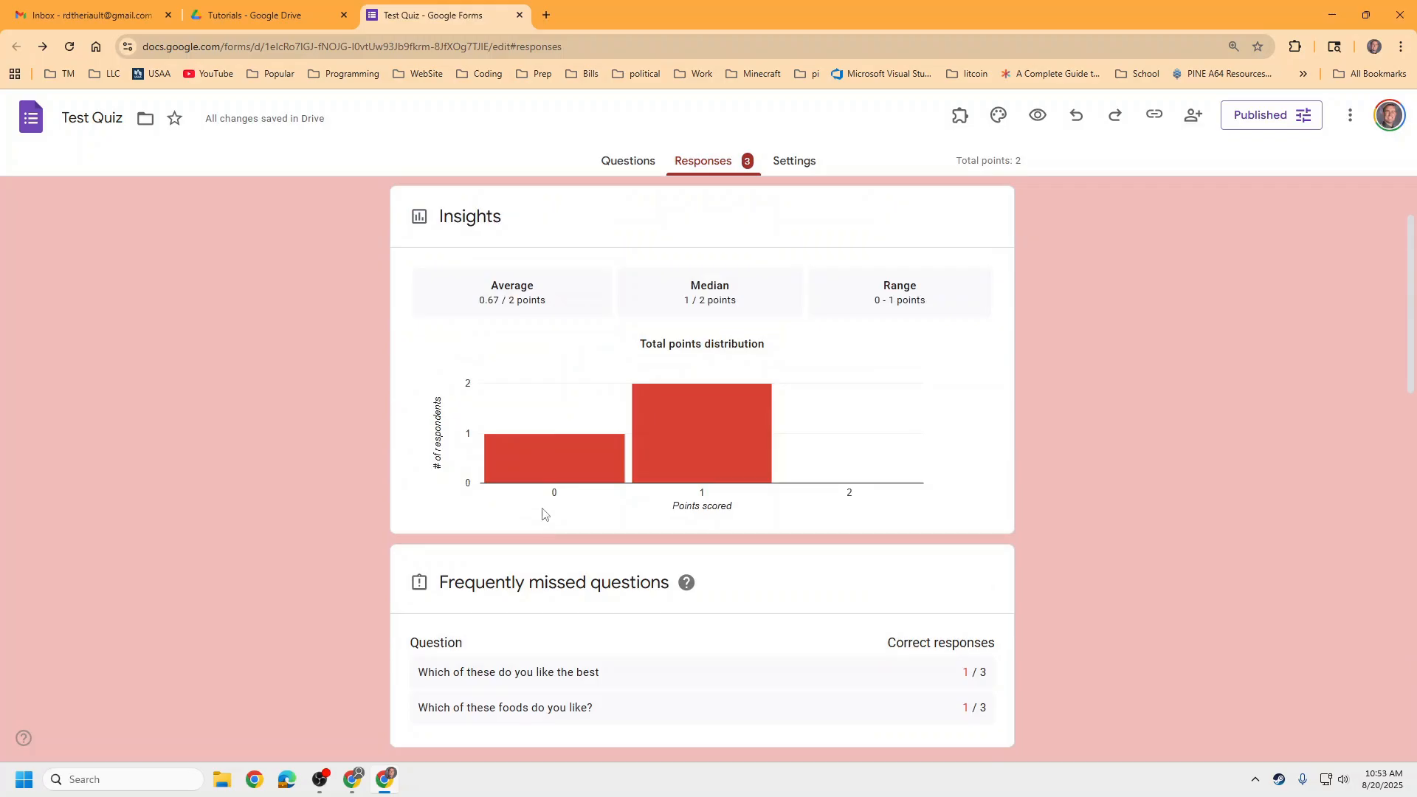
scroll(516, 552, down, 9)
scroll(664, 410, up, 4)
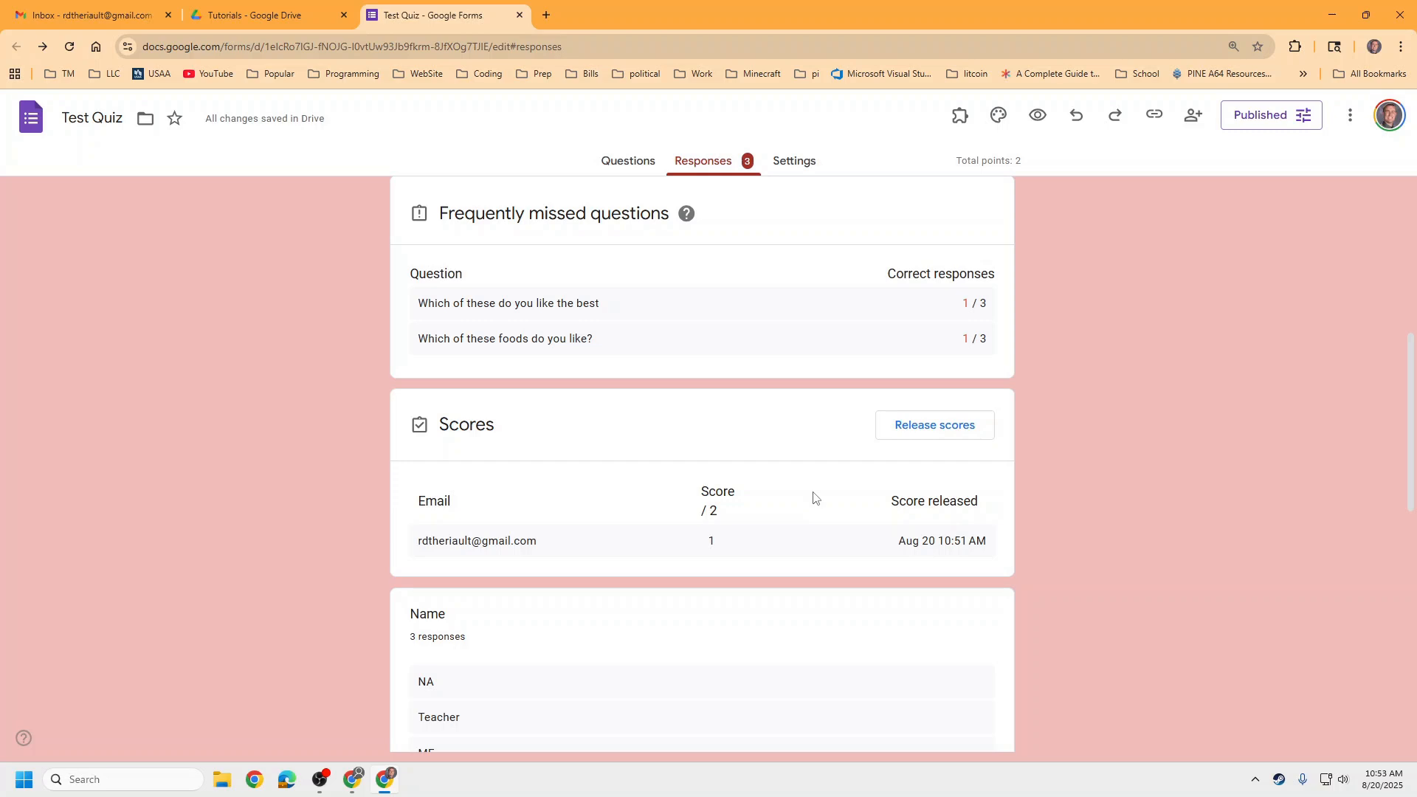
scroll(755, 494, down, 6)
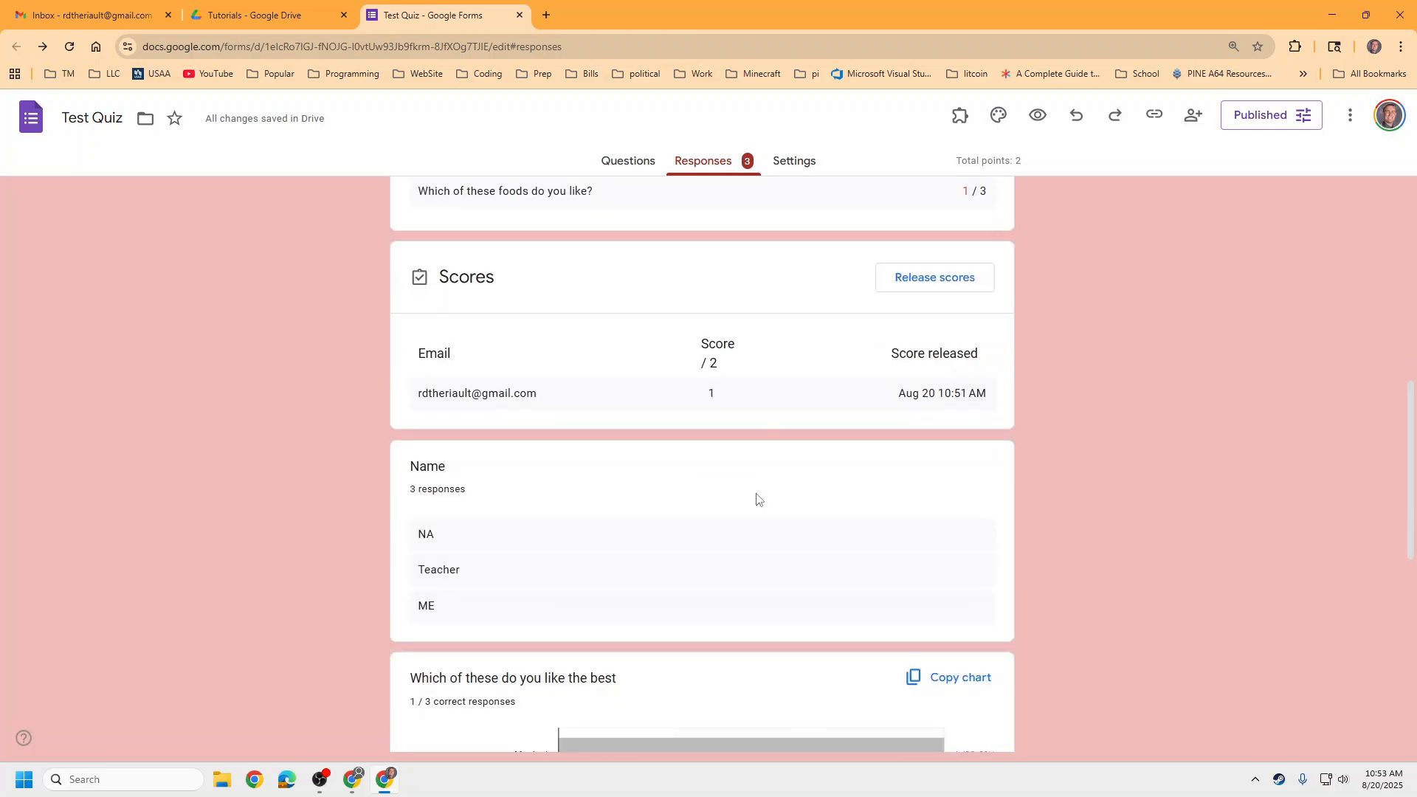
scroll(756, 484, up, 12)
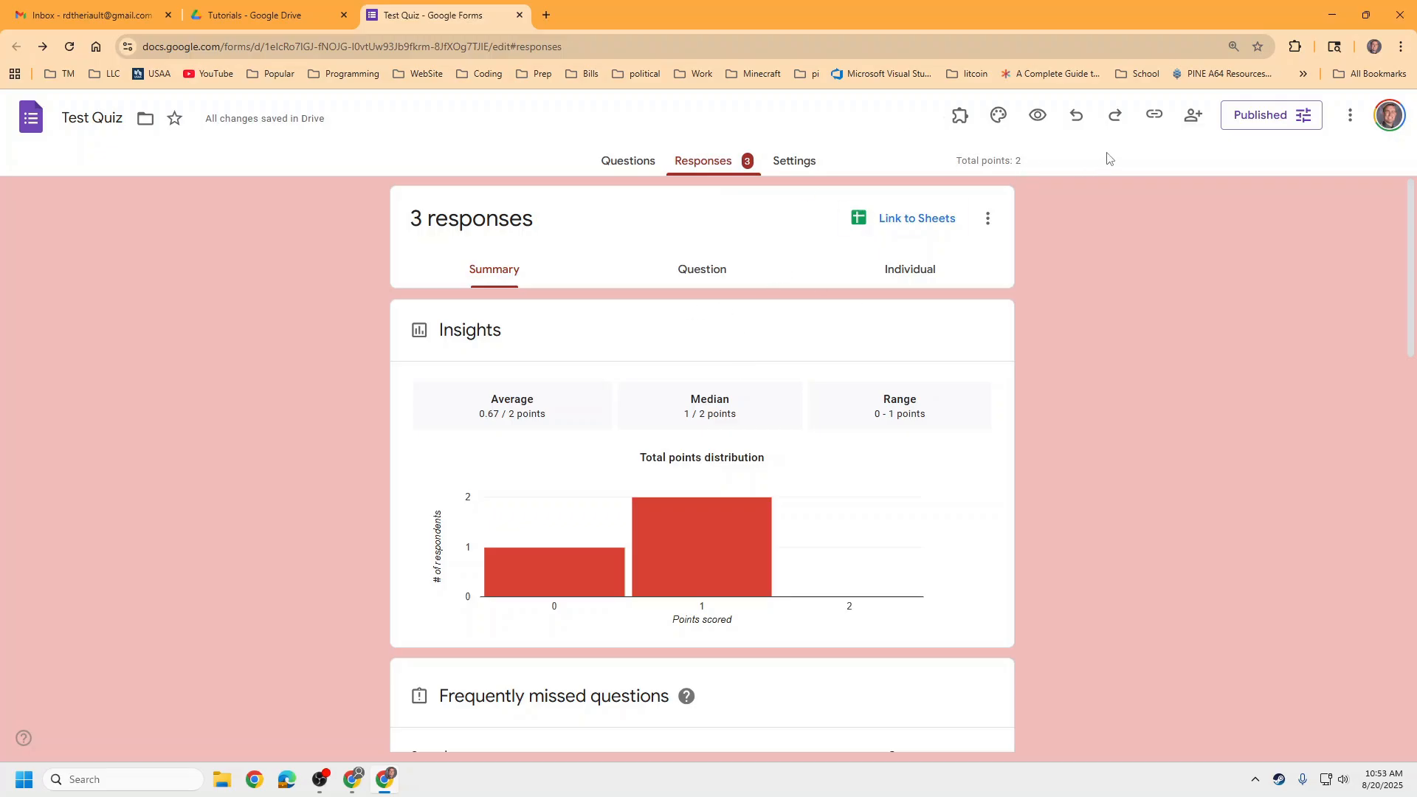
Step: Review the quiz's sharing options and the Tutorials folder in Google Drive, then close the sharing dialog unchanged
click(1184, 115)
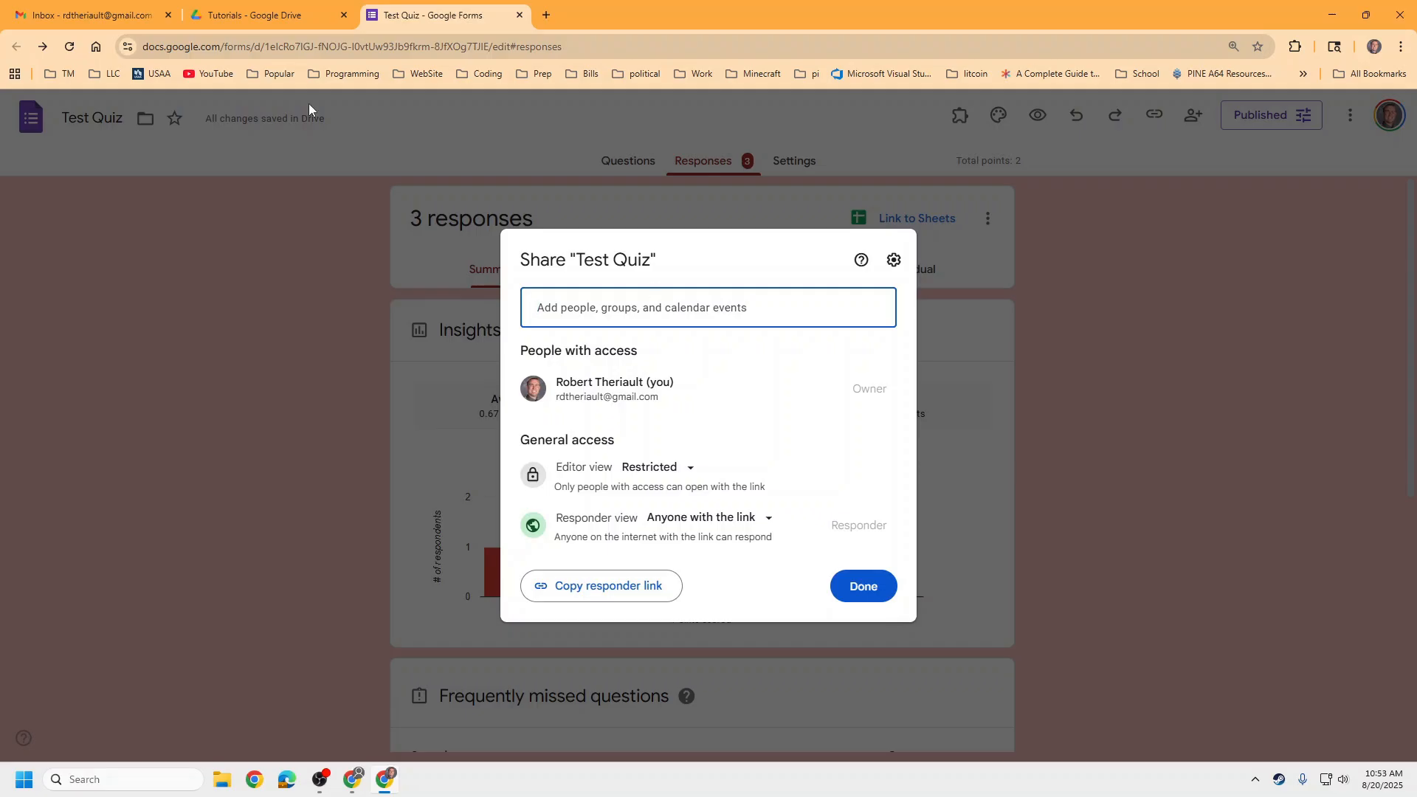
click(262, 15)
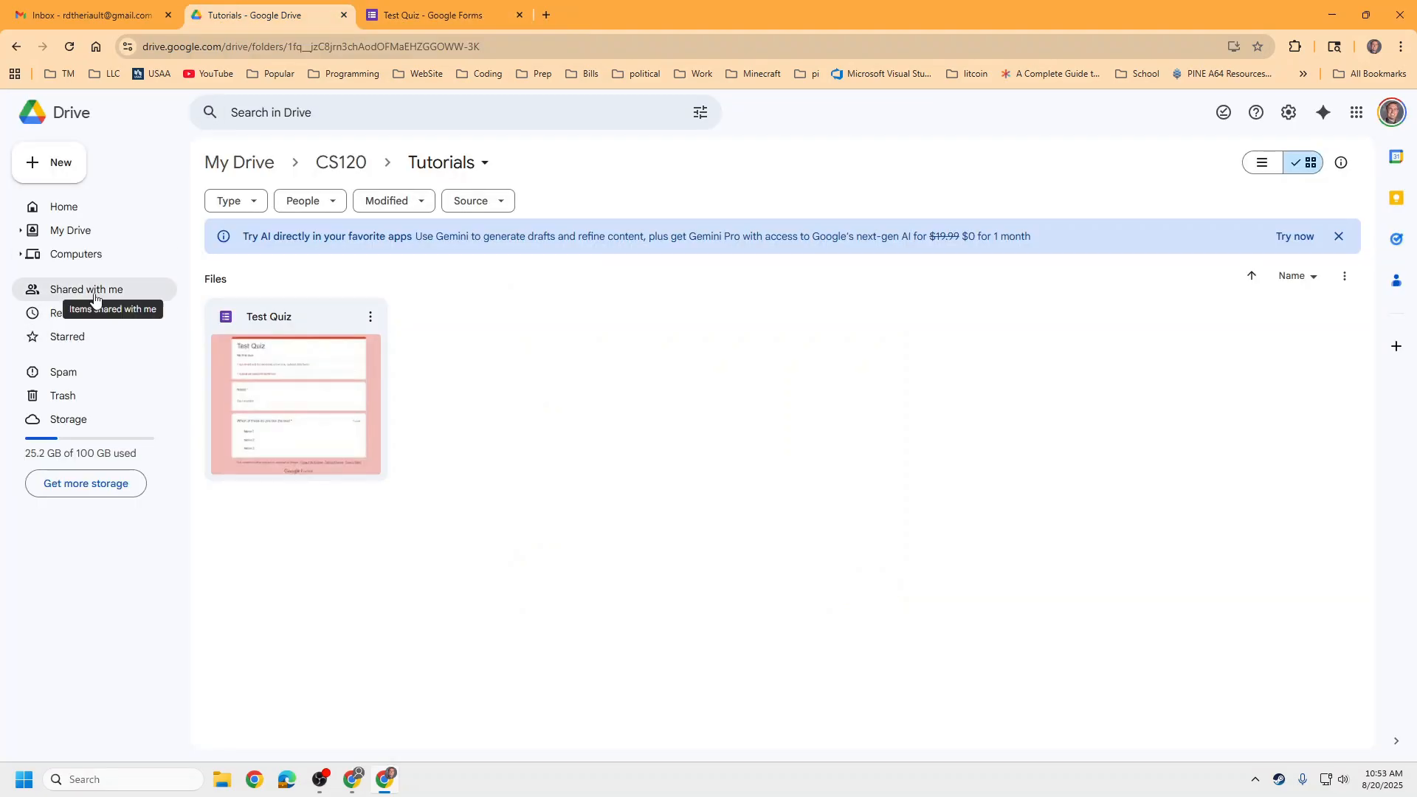
click(434, 15)
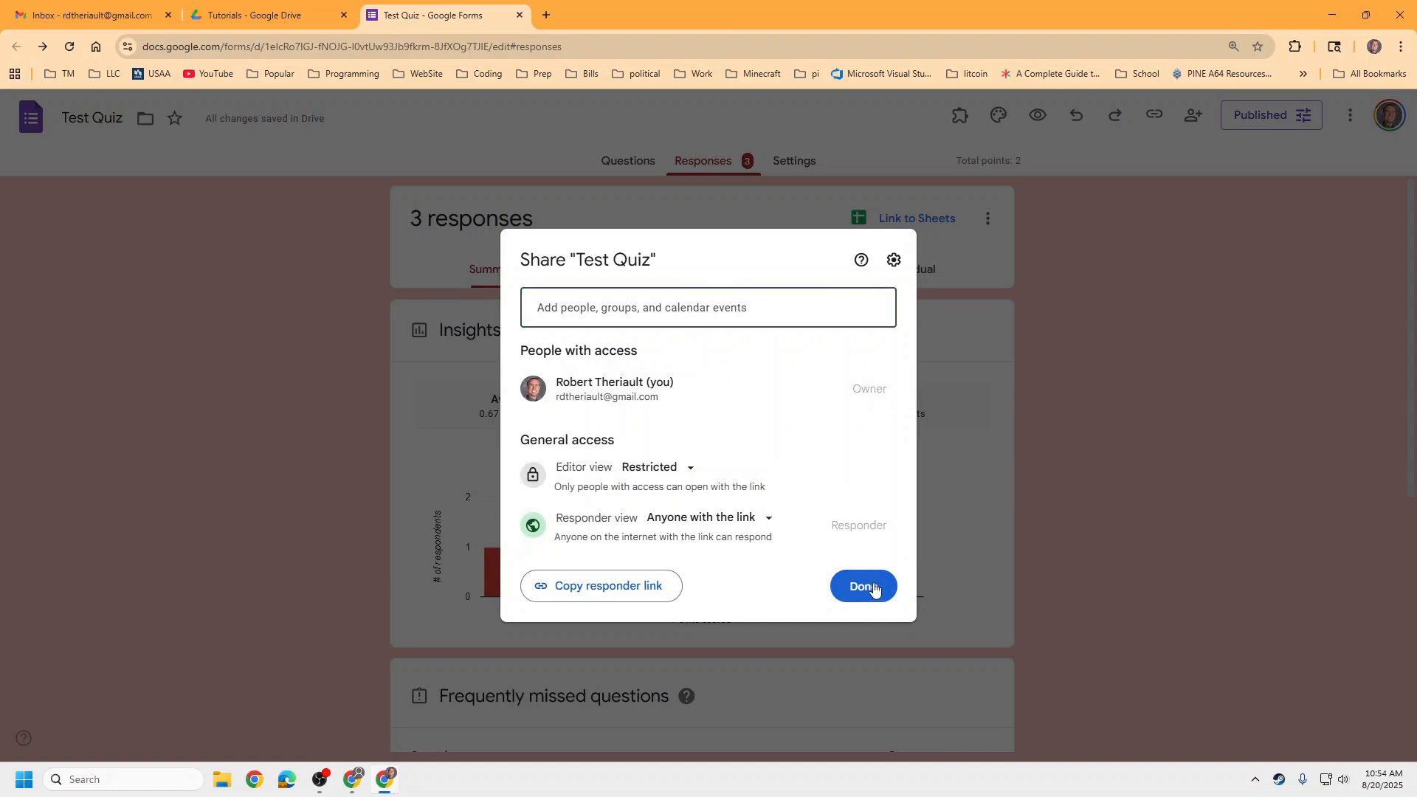
click(869, 590)
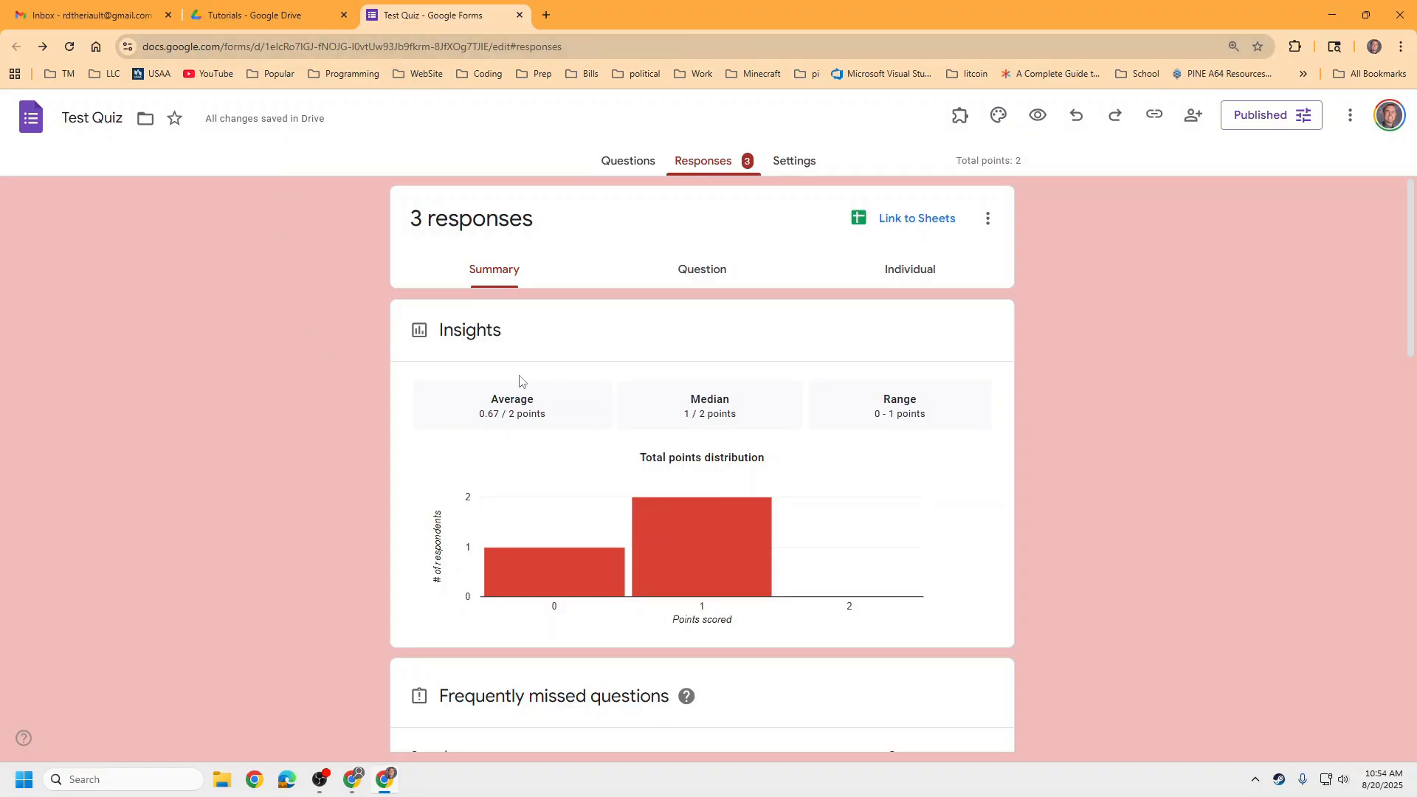
Step: Look over the questions in both sections and open the form's quiz settings
click(611, 169)
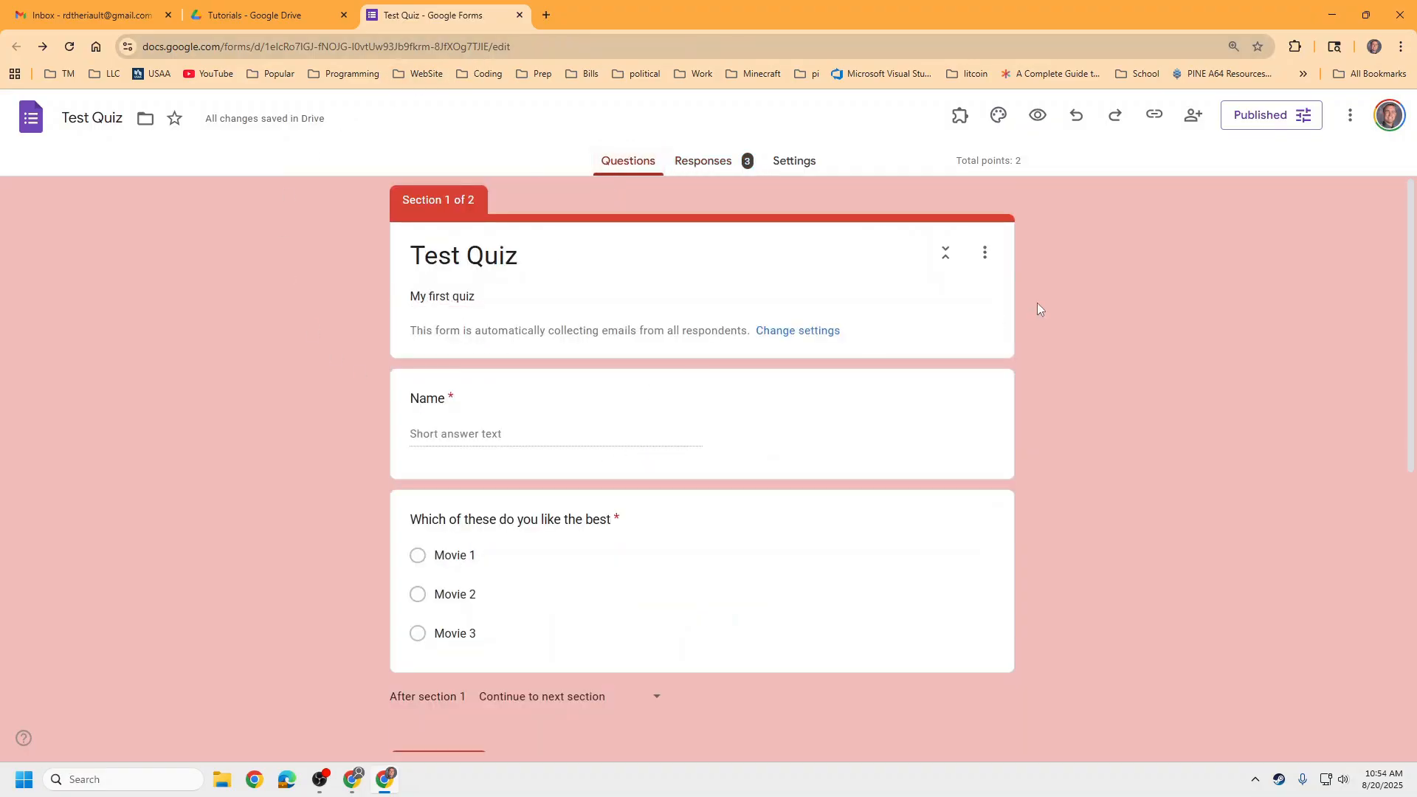
scroll(1035, 378, down, 7)
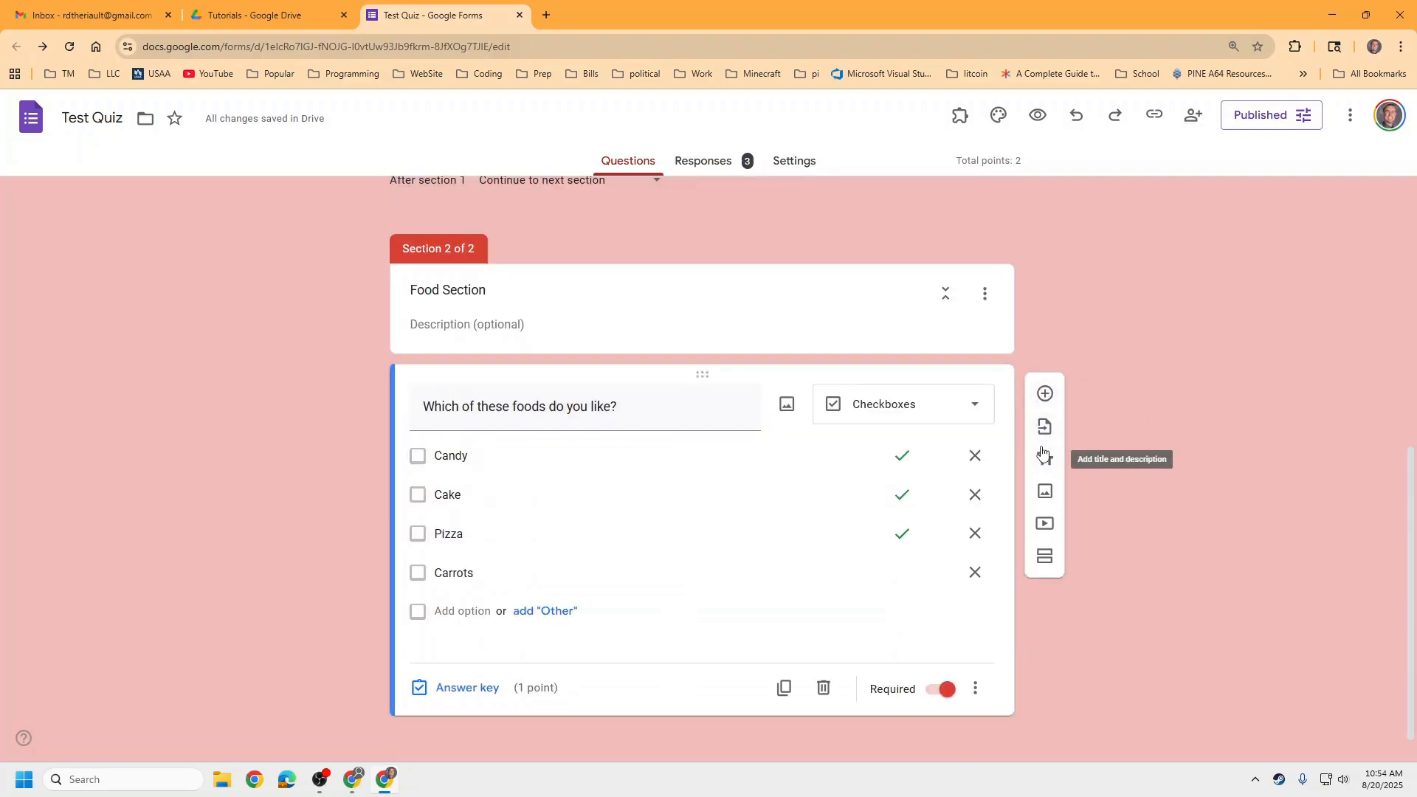
scroll(1042, 452, up, 7)
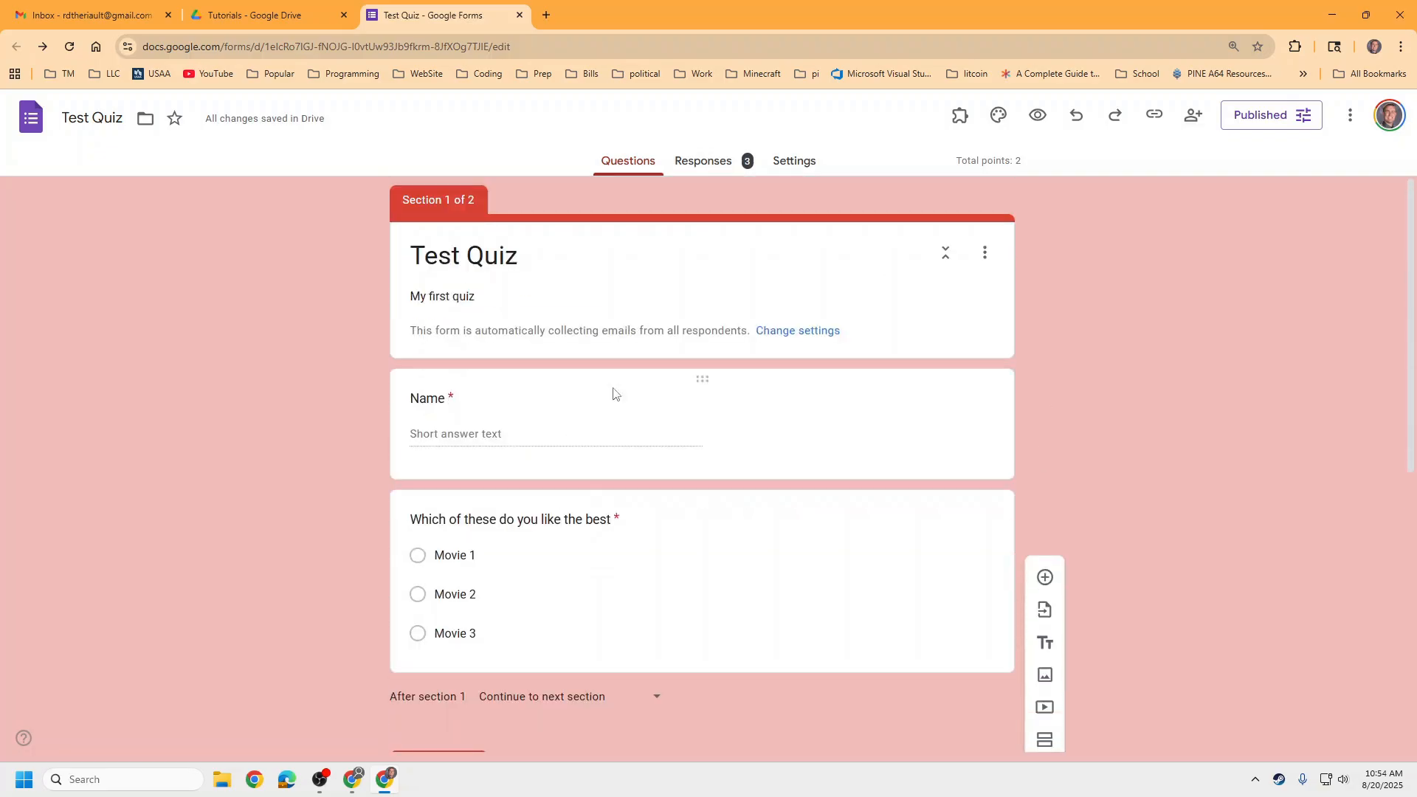
click(776, 163)
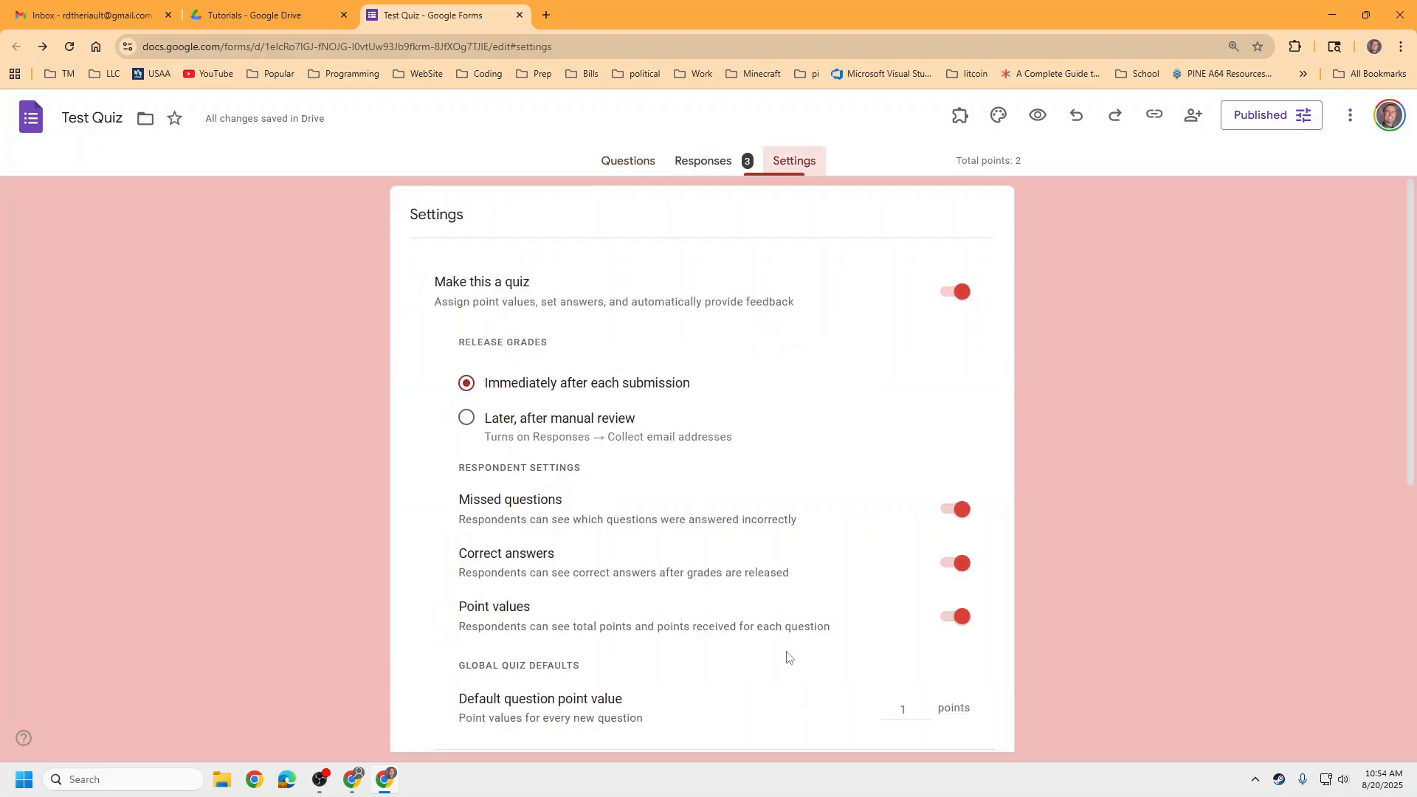